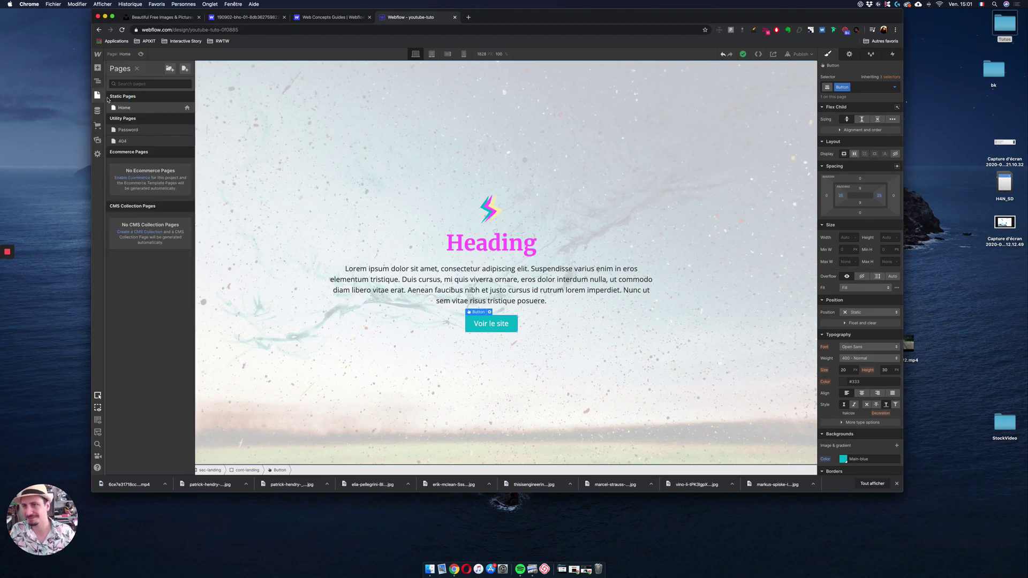
Create a new static page named "page d'accueil"
left_click(184, 69)
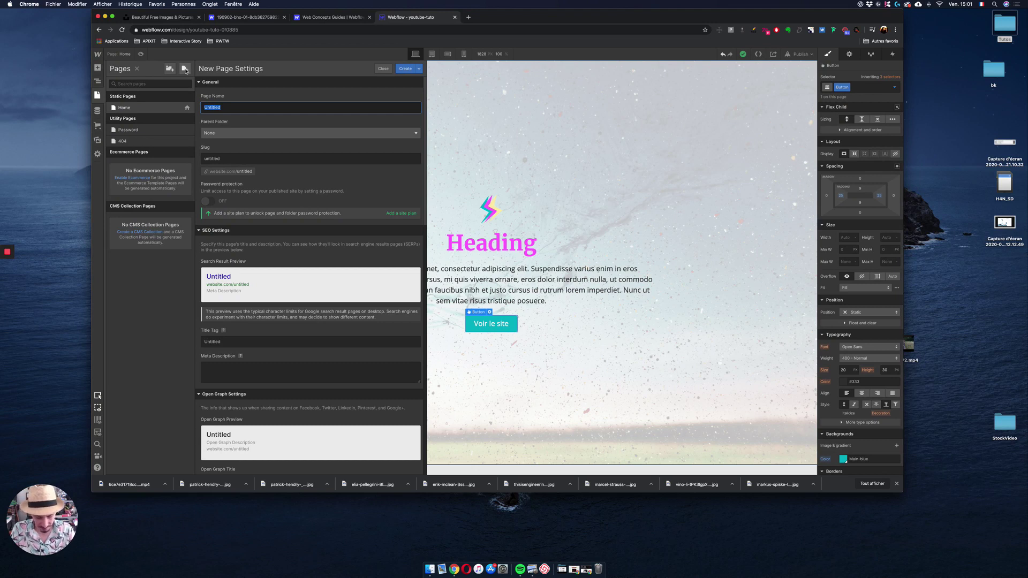
type("page d'accueil")
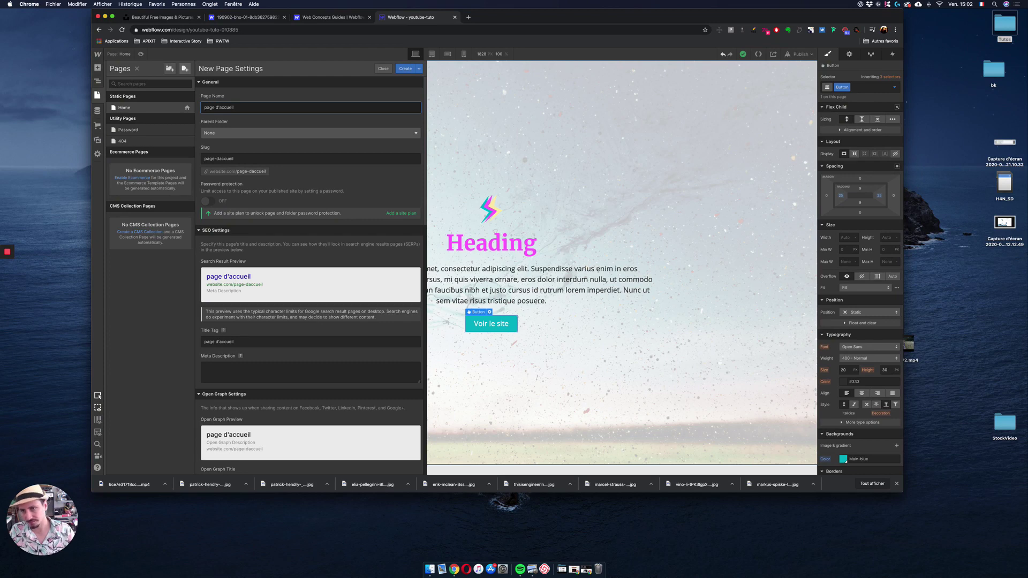
key("Return")
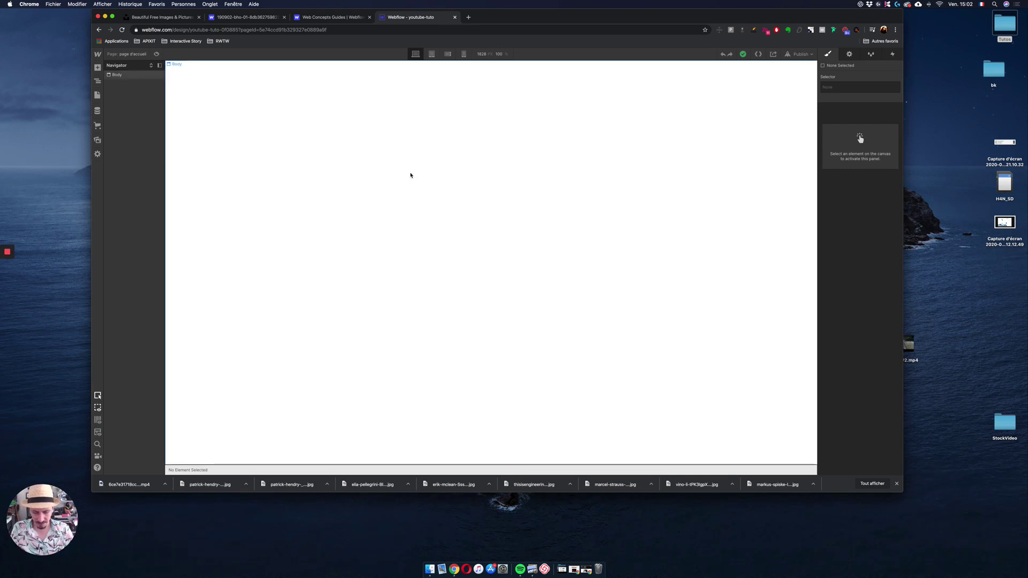
Find the Navbar element with the quick search and add it to the page body
key("super+e")
type("ne")
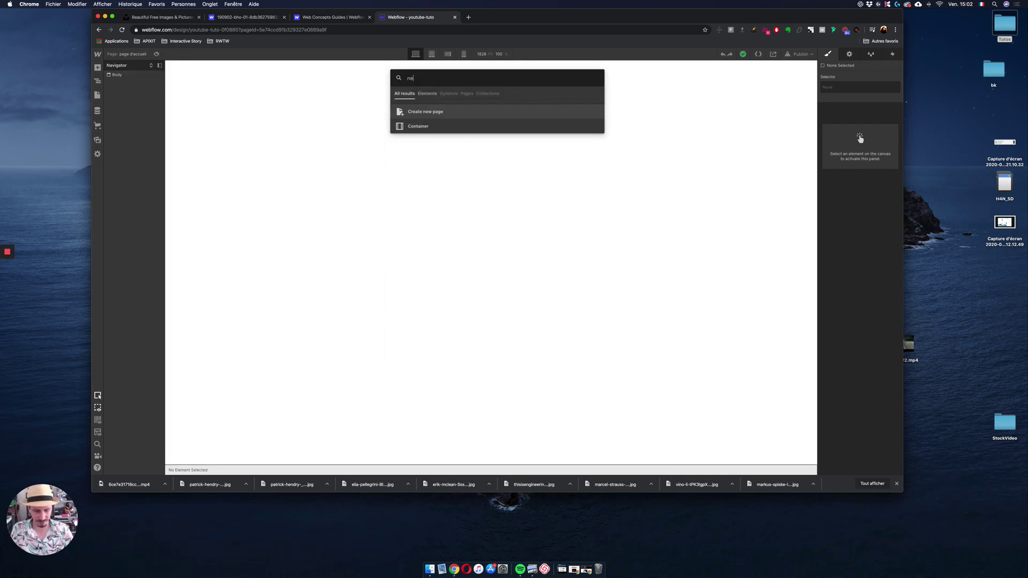
key("BackSpace")
type("a")
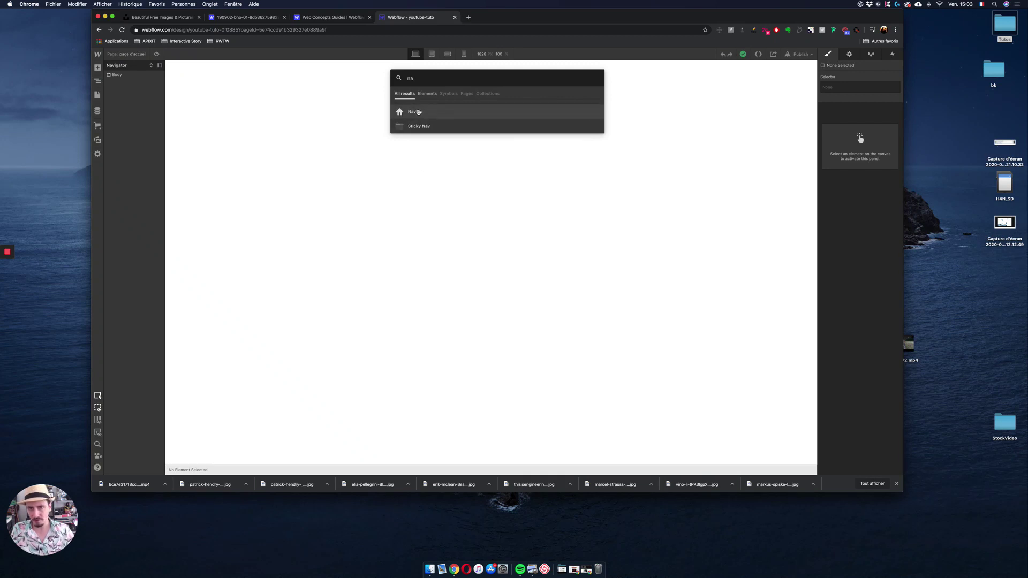
left_click(418, 112)
left_click(315, 176)
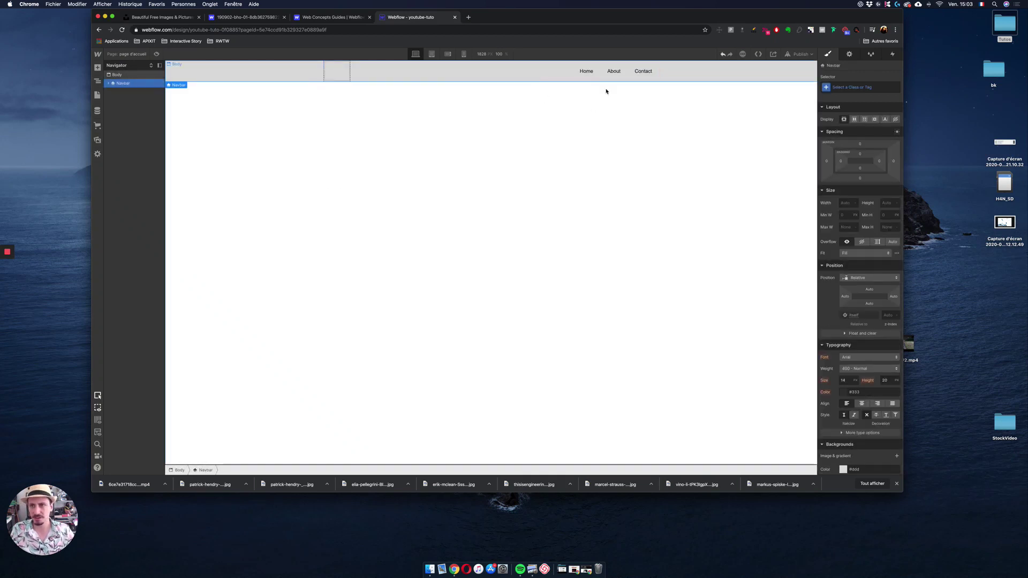
Look through the element library down to its components and delete the Navbar from the page
left_click(97, 68)
scroll(122, 161, "down", 5)
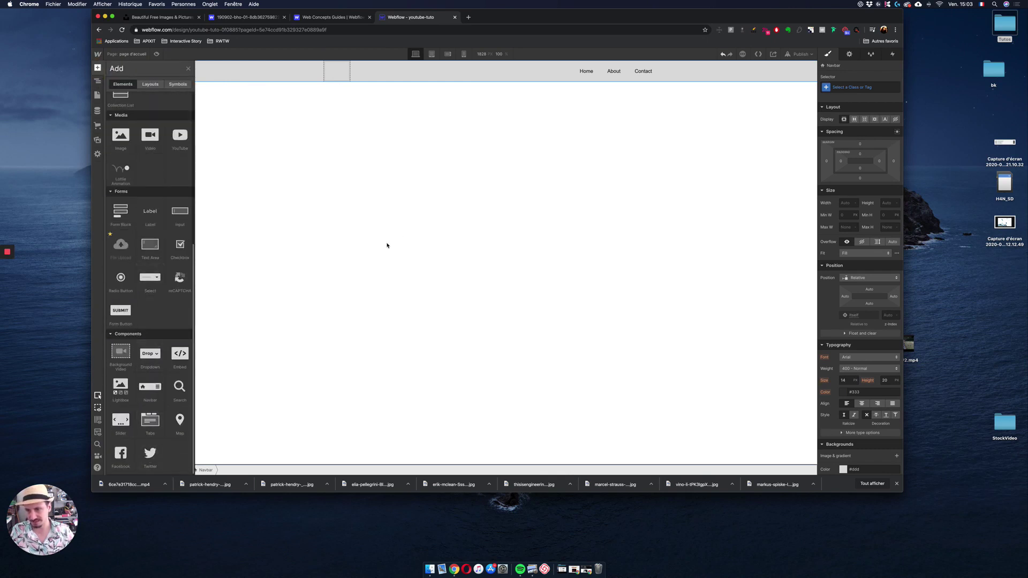
left_click(402, 226)
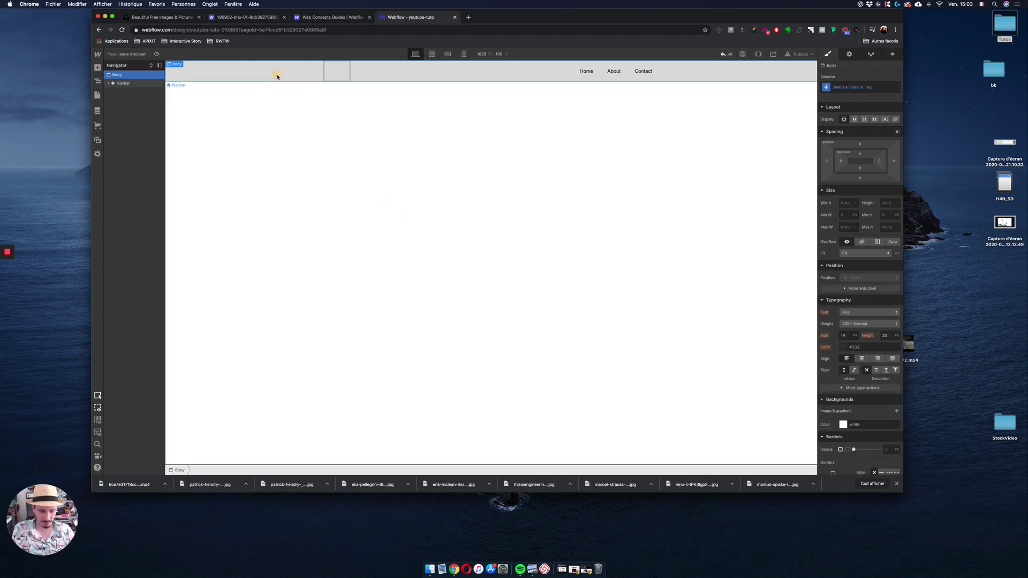
key("Delete")
Try the prebuilt Sticky Nav layout on the page and delete it
left_click(98, 67)
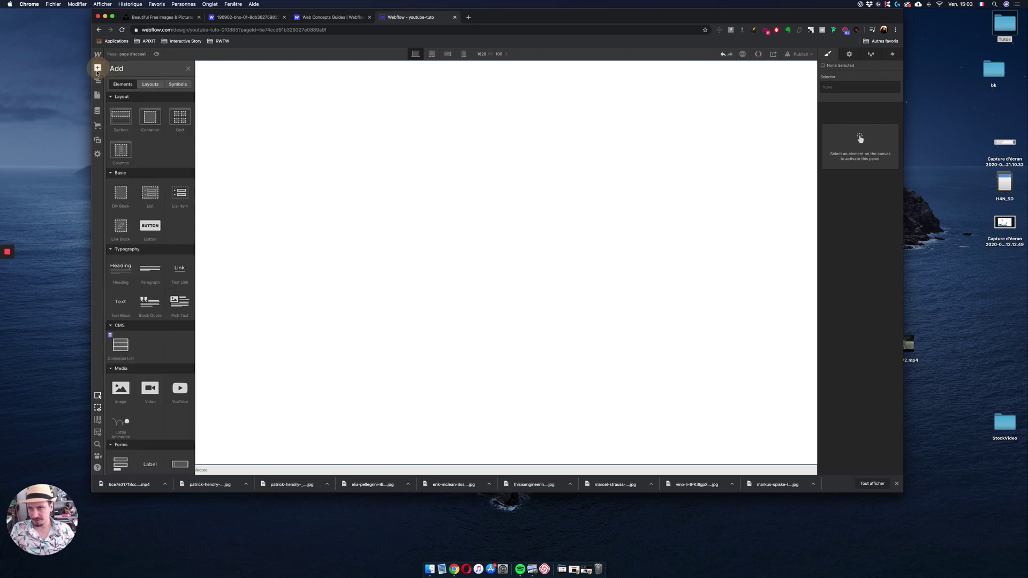
left_click(150, 84)
left_click_drag(121, 118, 408, 134)
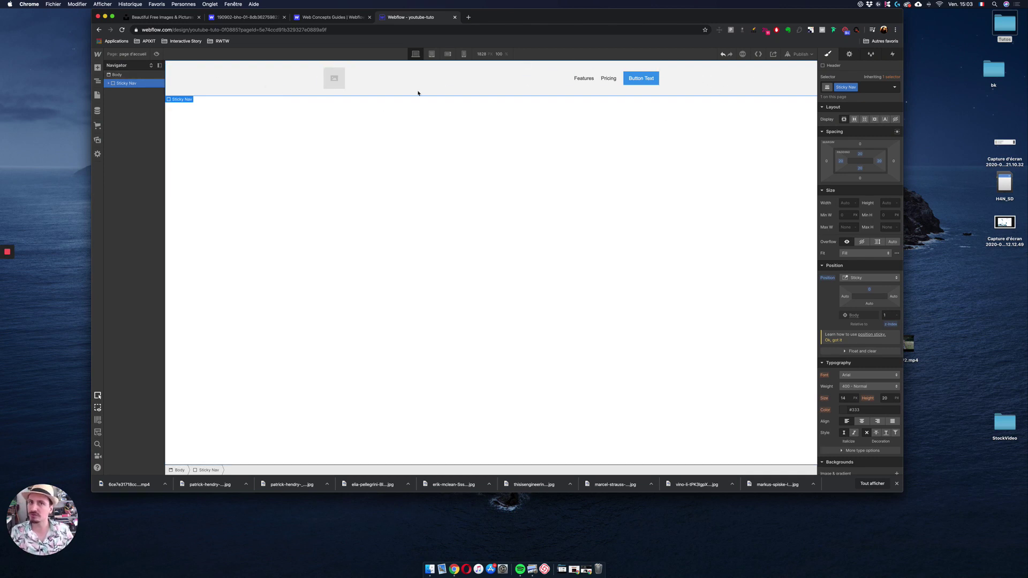
left_click(752, 90)
key("Delete")
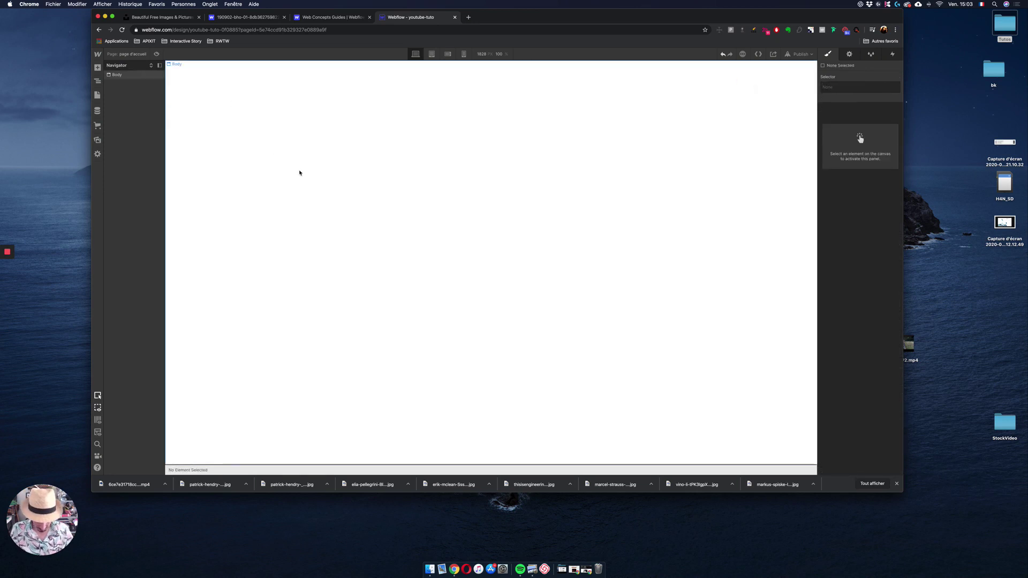
Search for "nav" and add a Navbar element to the empty page
key("super+e")
type("nav")
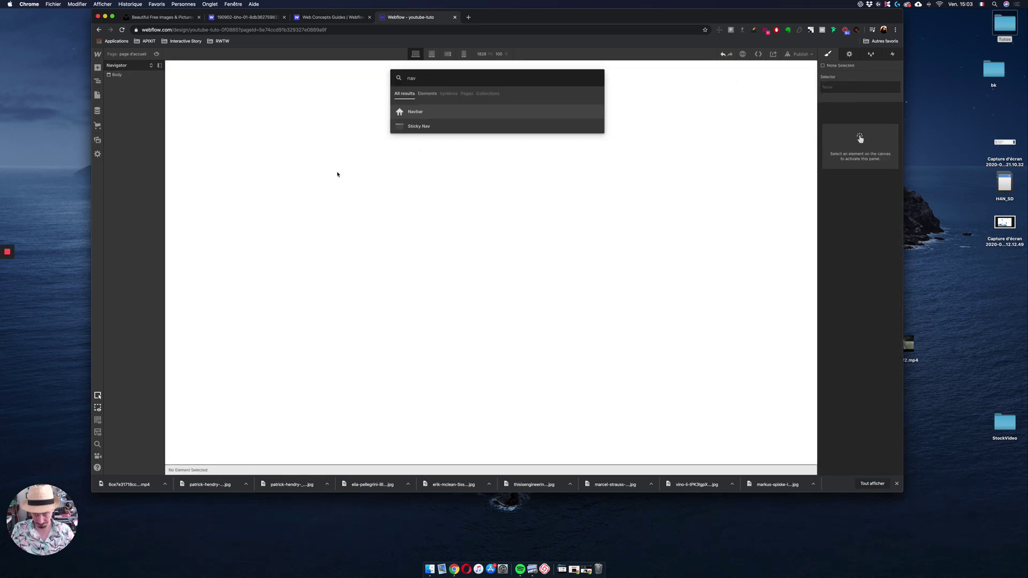
left_click_drag(397, 121, 339, 158)
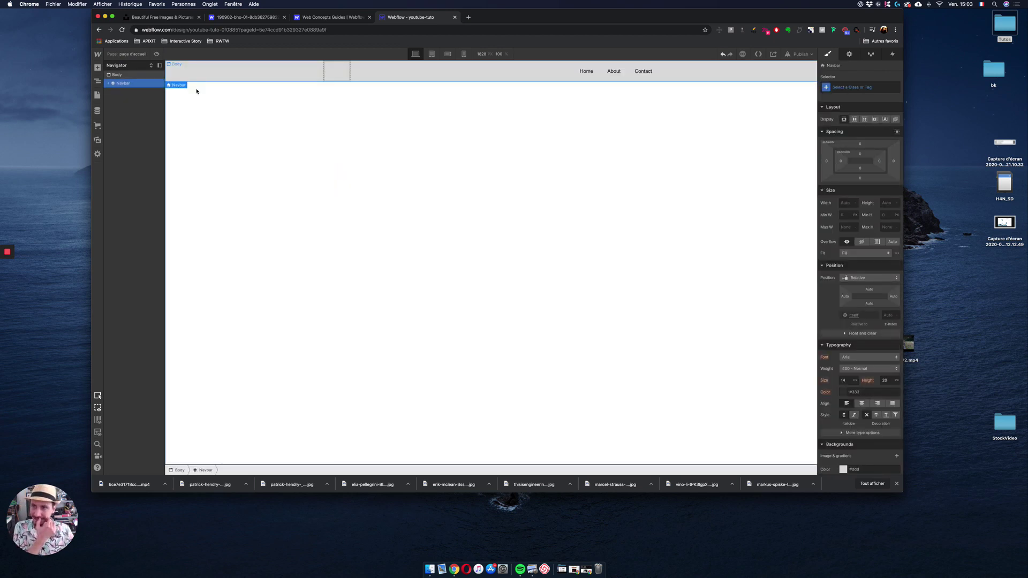
Expand the Navbar's nested structure and read the description of the Container element in the element library
left_click(109, 84)
left_click(113, 92)
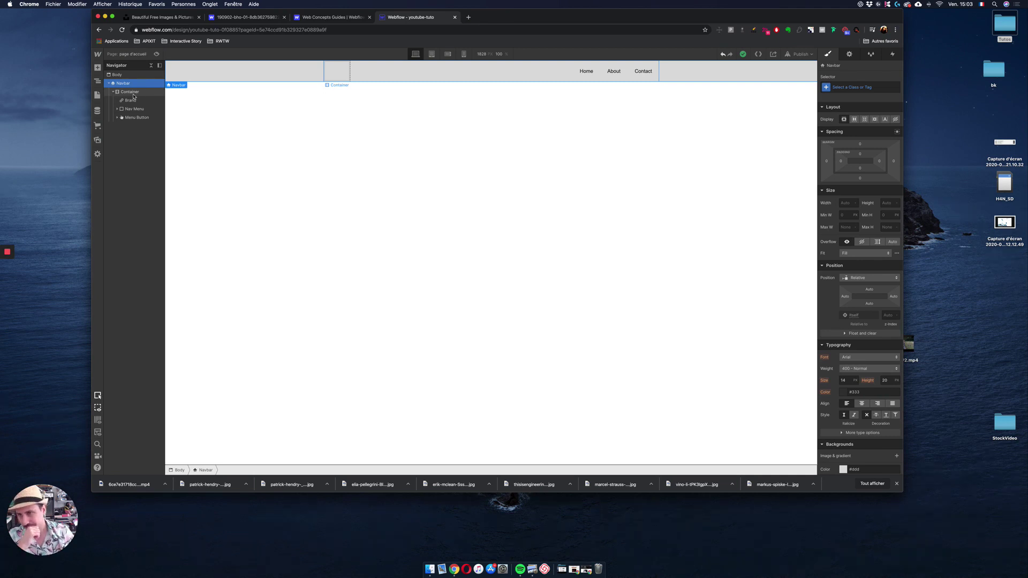
left_click(98, 67)
left_click(117, 85)
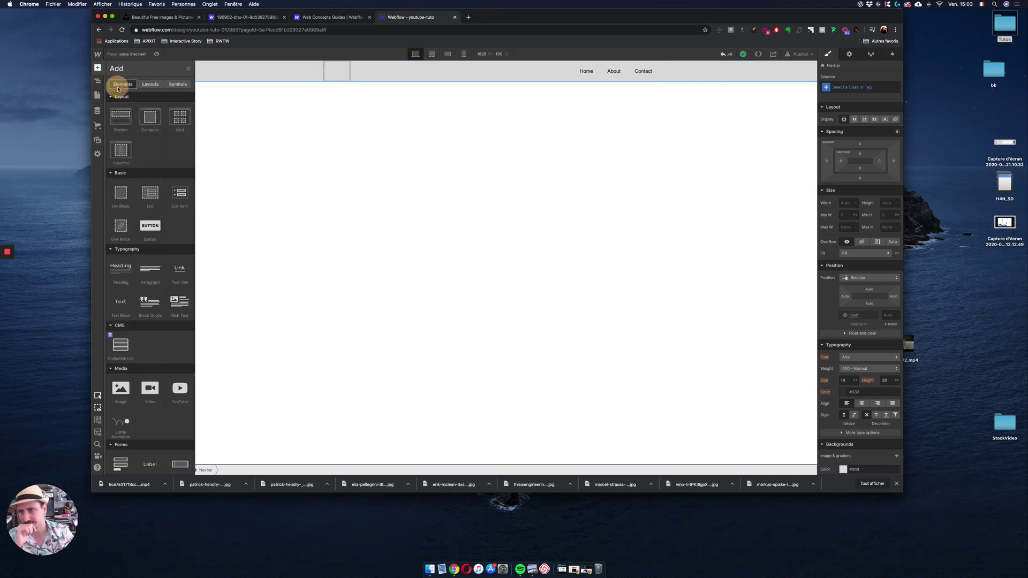
left_click(161, 107)
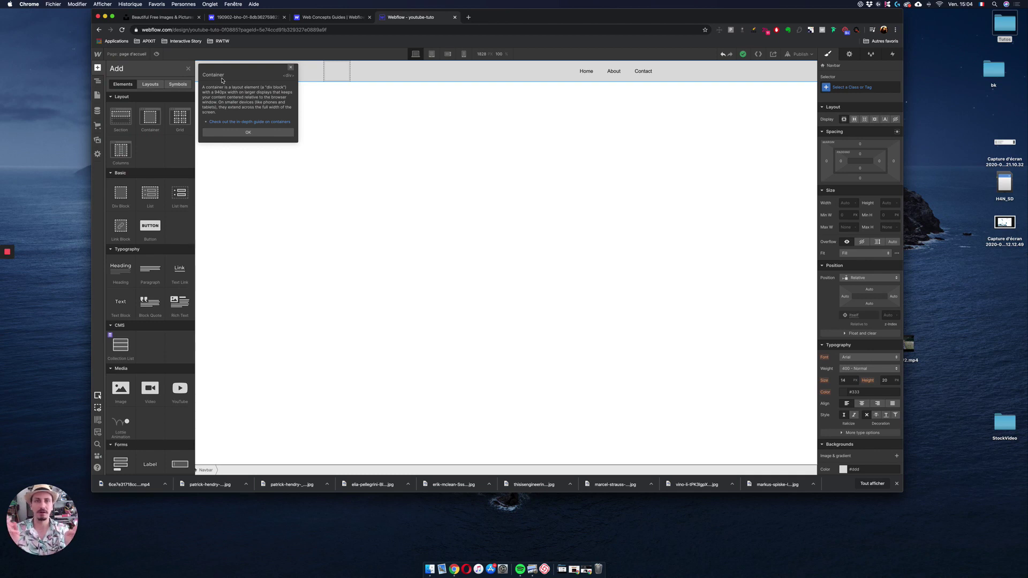
left_click(291, 68)
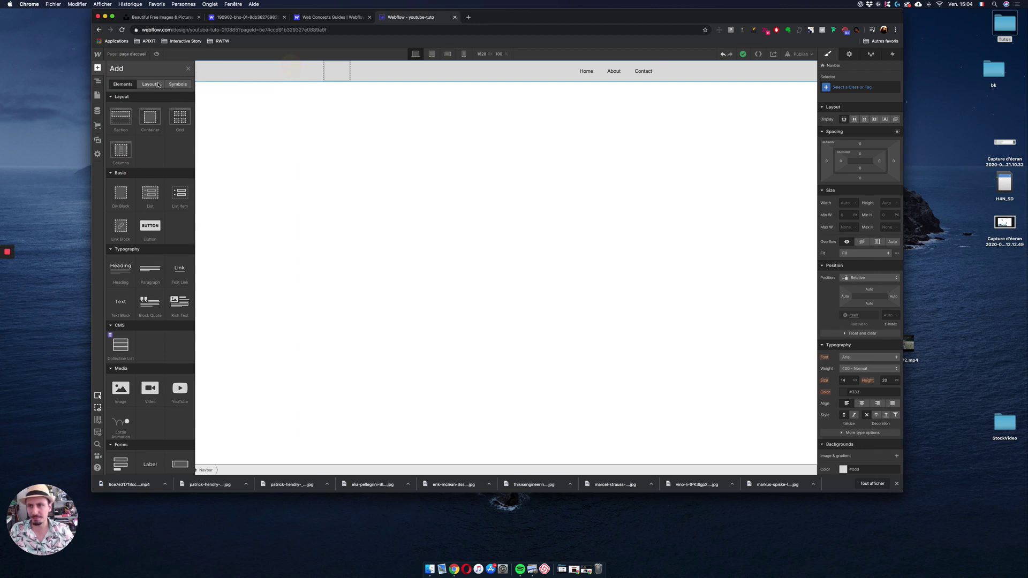
Try to widen the Navbar's Container to 1280 px and to 1330 px
left_click(97, 81)
left_click(129, 92)
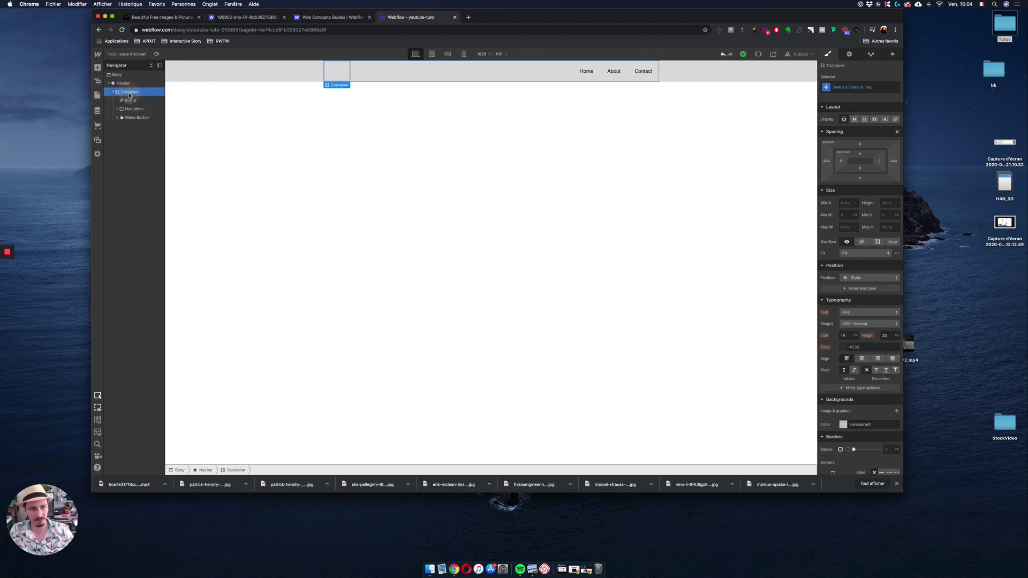
left_click(847, 204)
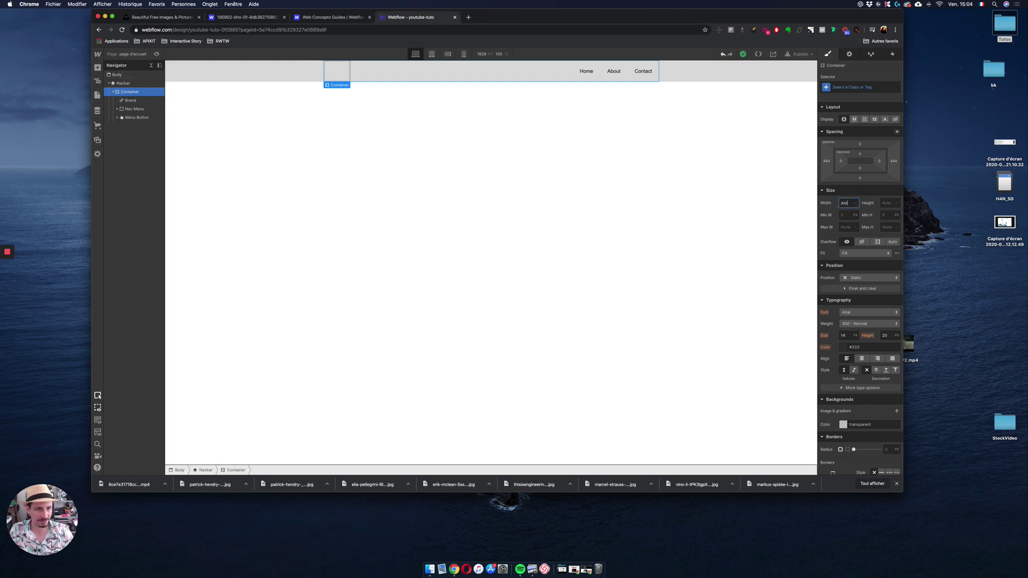
key("super+a")
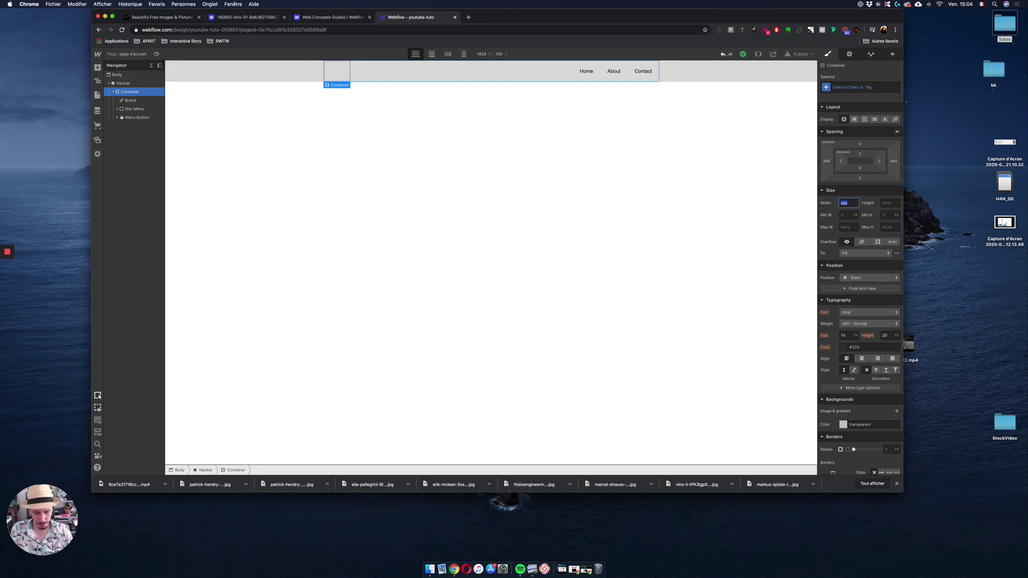
type("1280")
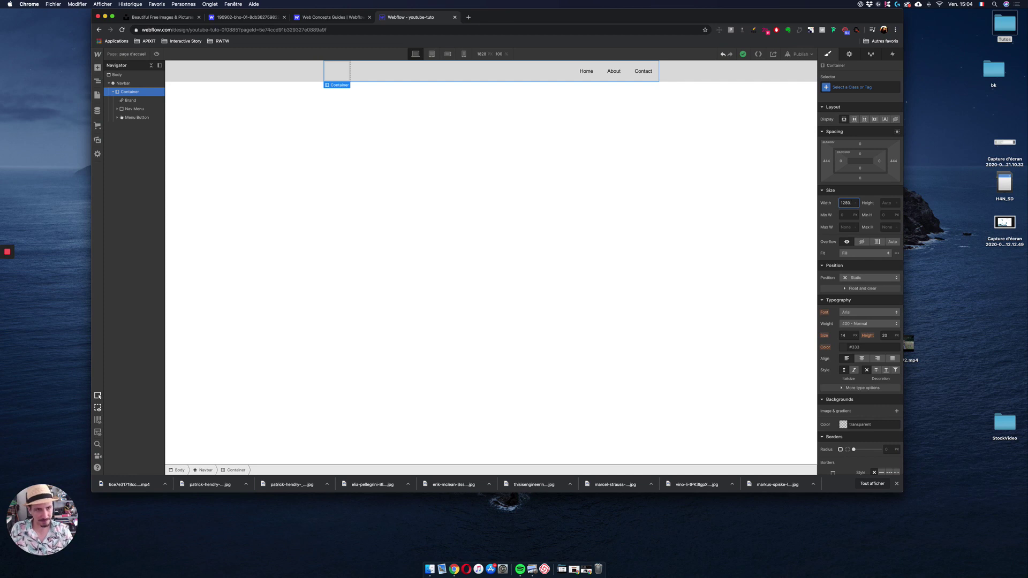
key("Return")
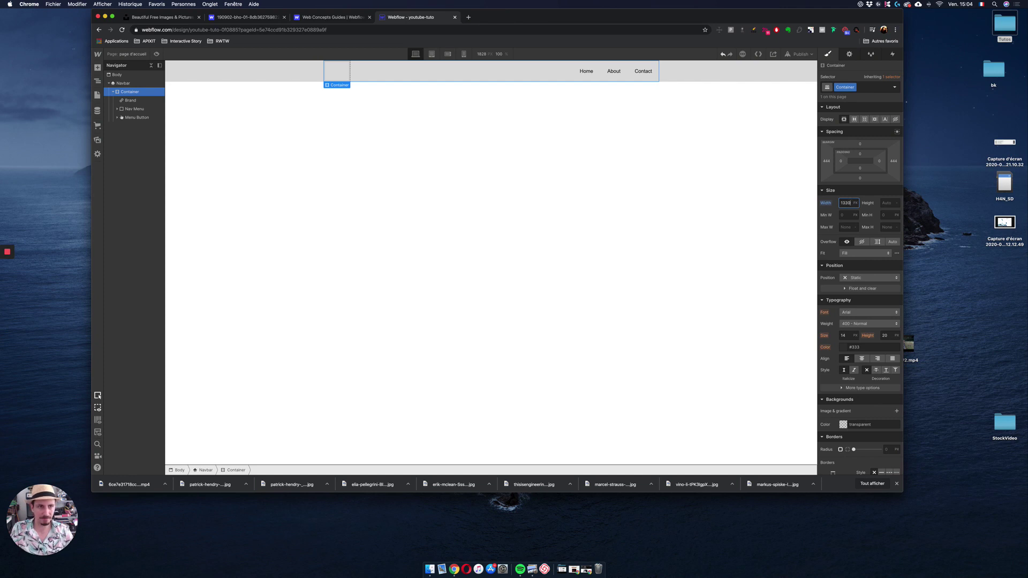
key("super+a")
key("BackSpace")
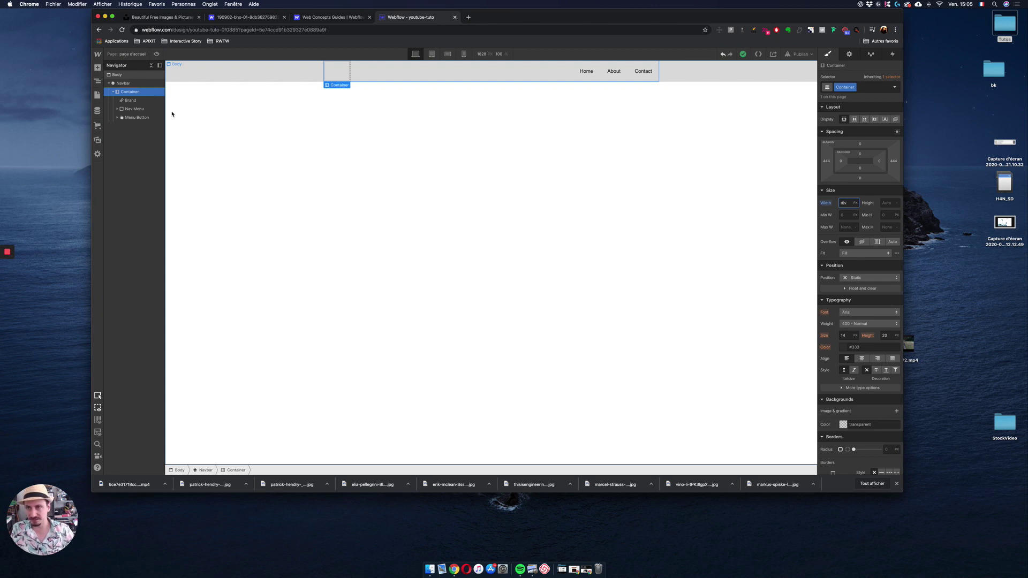
Add a Div Block inside the Navbar, directly above its Container
left_click(266, 207)
key("super+e")
type("d")
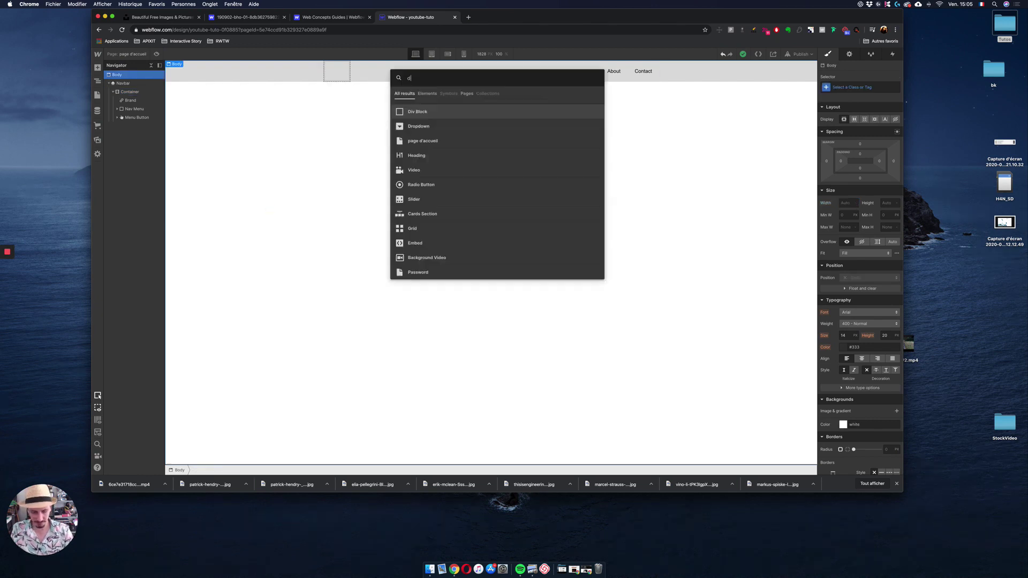
type("iv")
left_click_drag(426, 113, 129, 91)
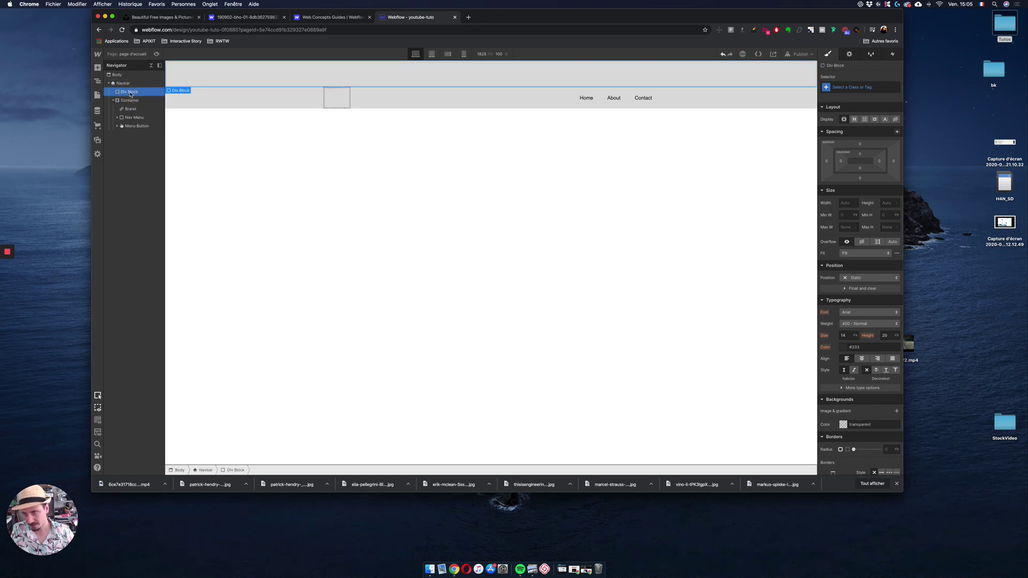
Give the new Div Block in the Navbar the class "cont-main-nav"
left_click(865, 86)
type("con")
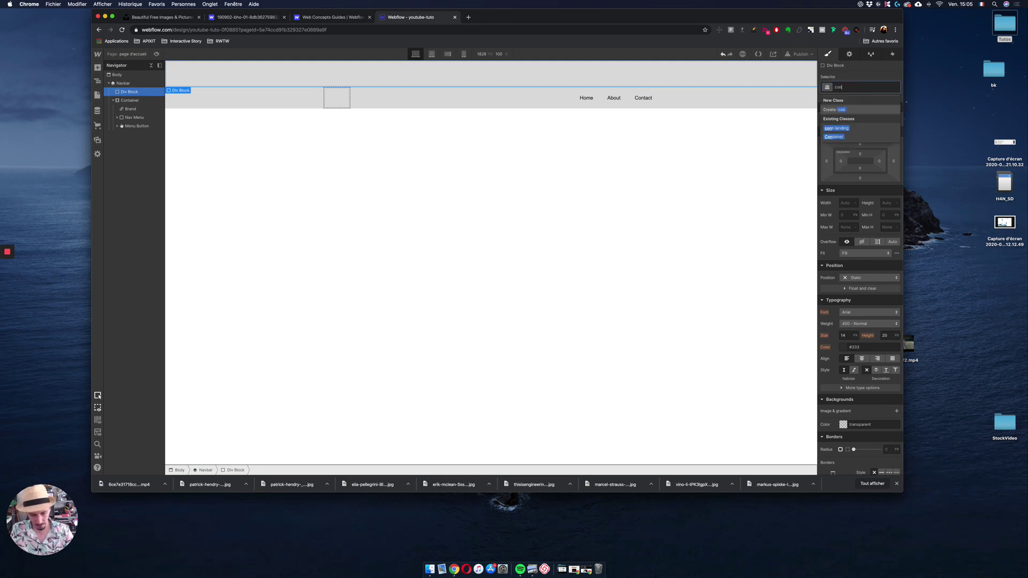
type("t-na")
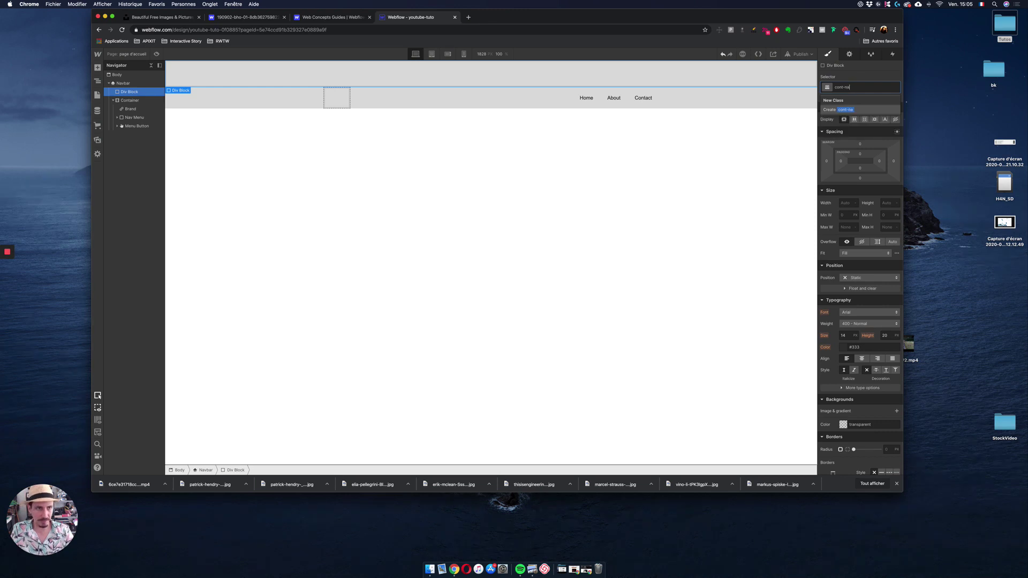
key("BackSpace")
key("BackSpace")
type("main-nav")
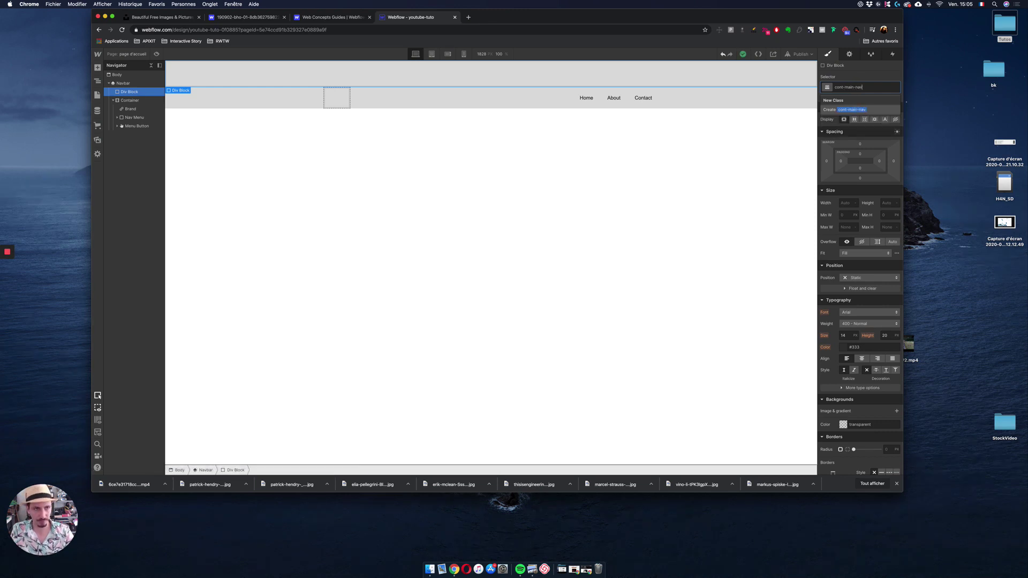
key("Return")
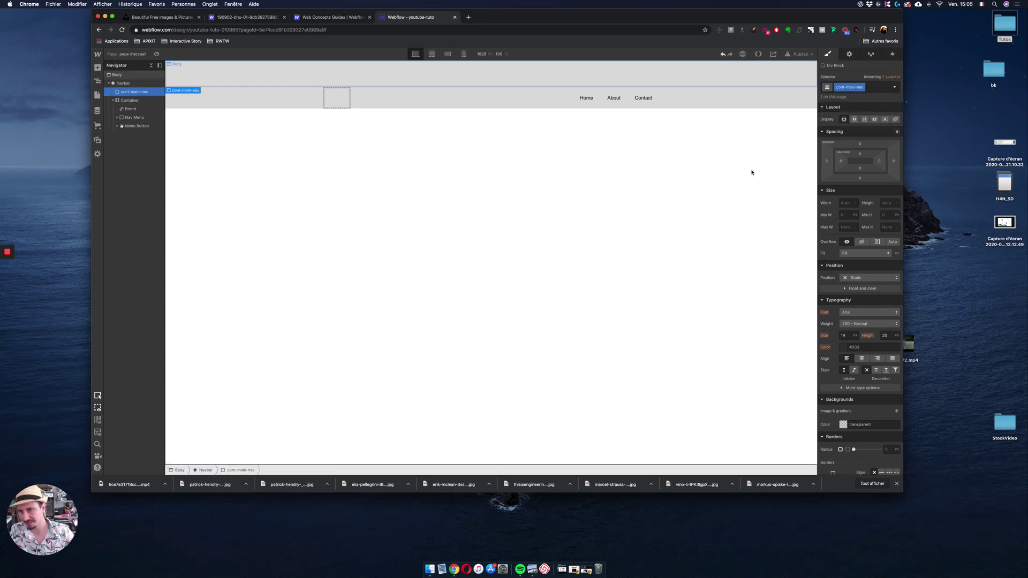
Move Brand, Nav Menu and Menu Button into cont-main-nav and delete the emptied Container
mouse_move(129, 108)
left_mouse_down()
mouse_move(131, 92)
mouse_move(130, 115)
mouse_move(134, 100)
left_mouse_up()
left_click(129, 100)
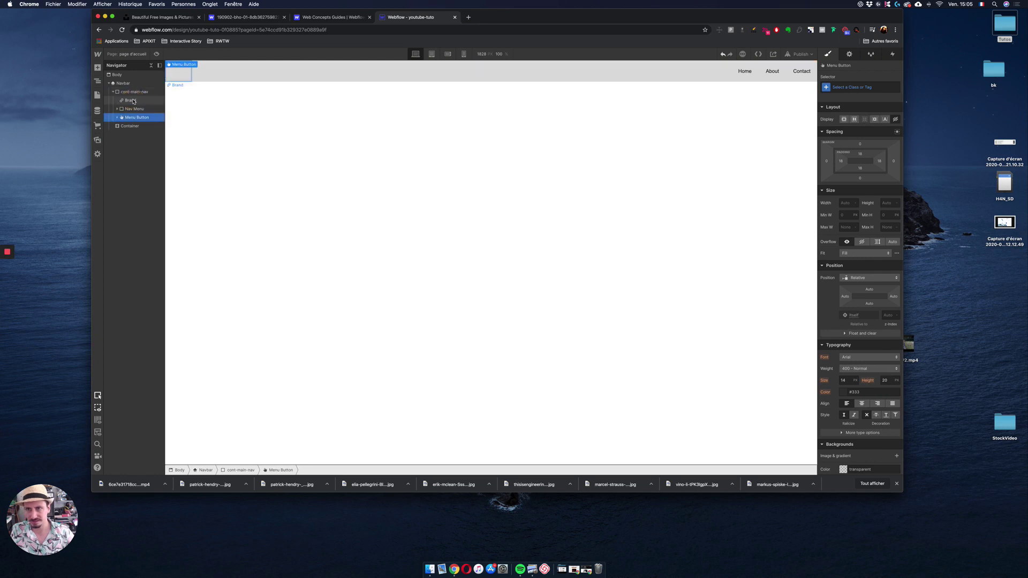
left_click(128, 127)
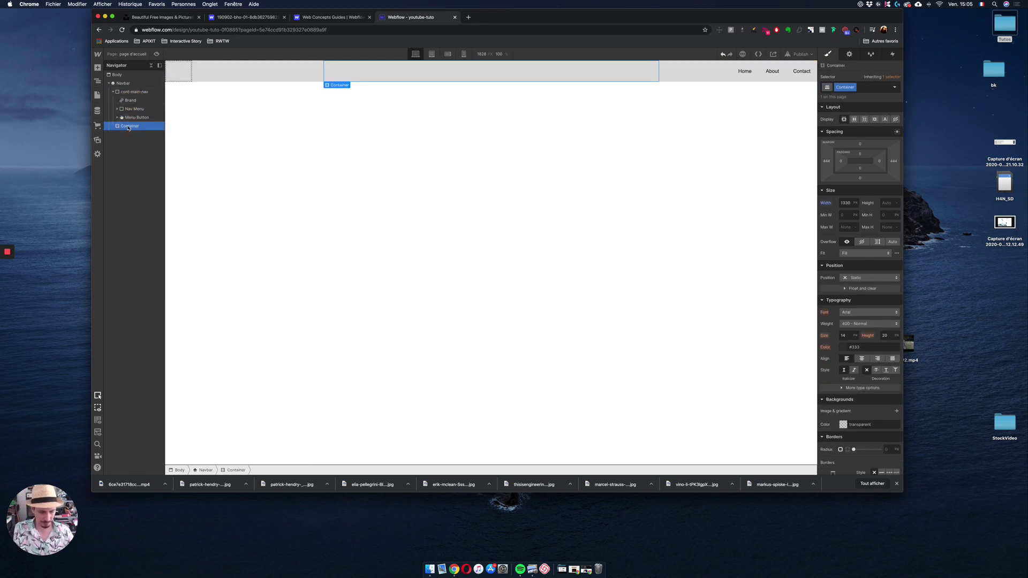
key("Delete")
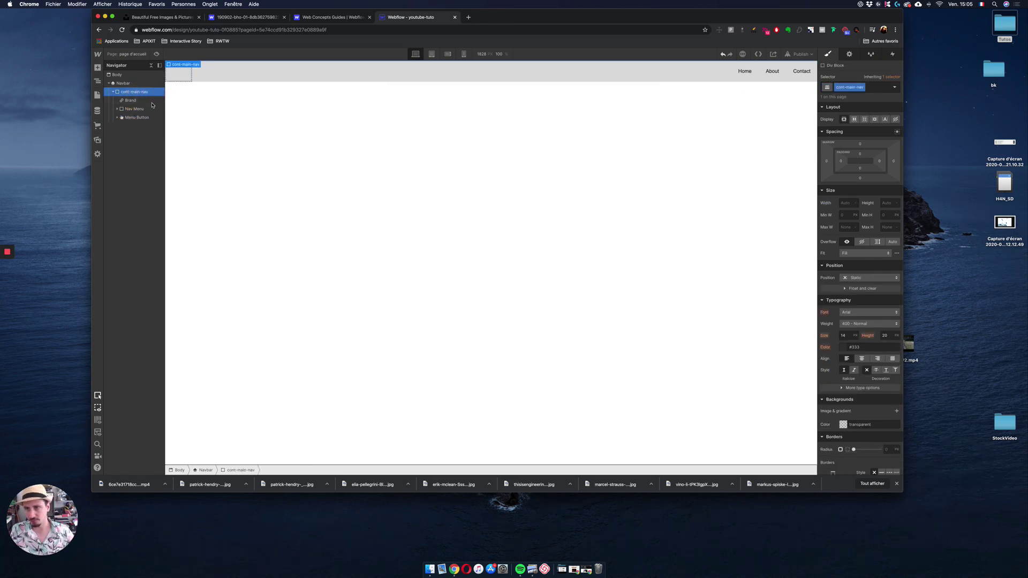
Set the width of the cont-main-nav block to 90%
left_click(846, 203)
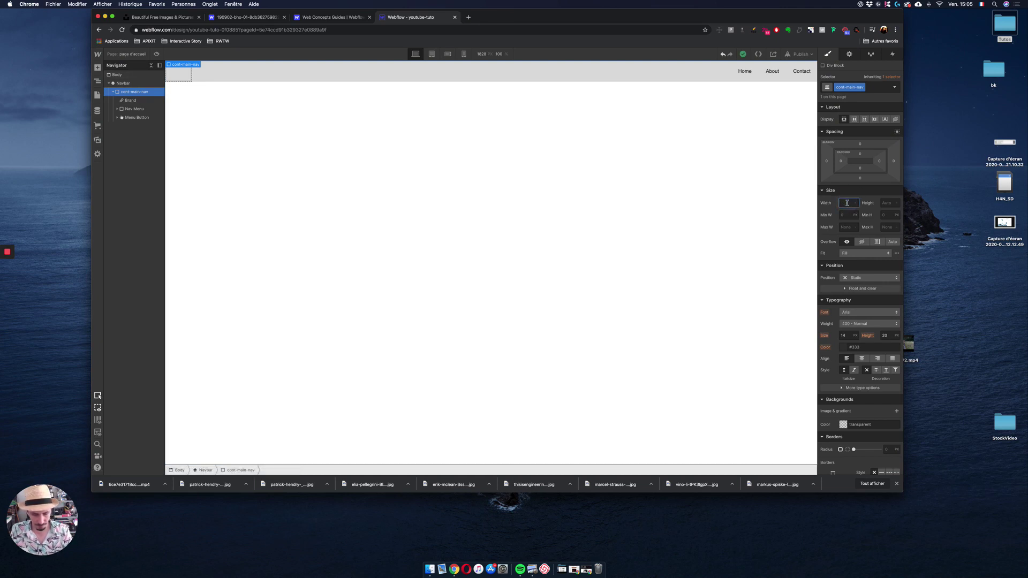
type("90")
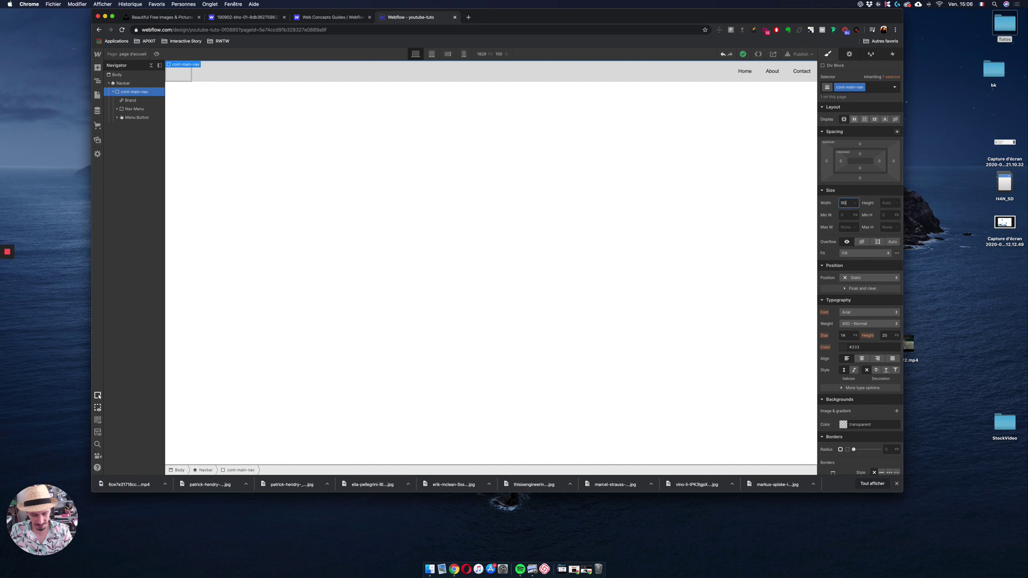
type("%")
key("Return")
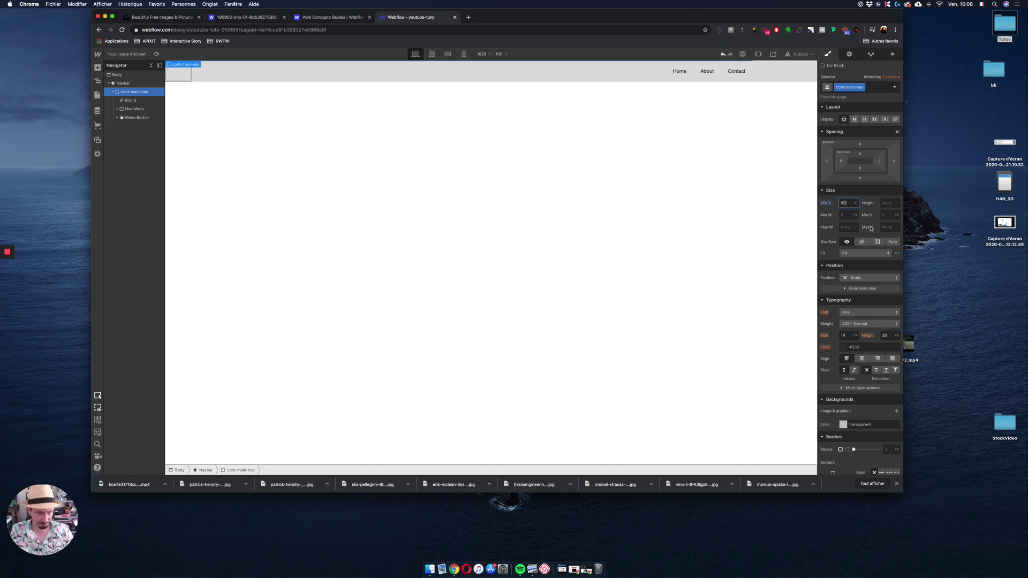
Limit the cont-main-nav block to a maximum width of 1280 px
left_click(847, 227)
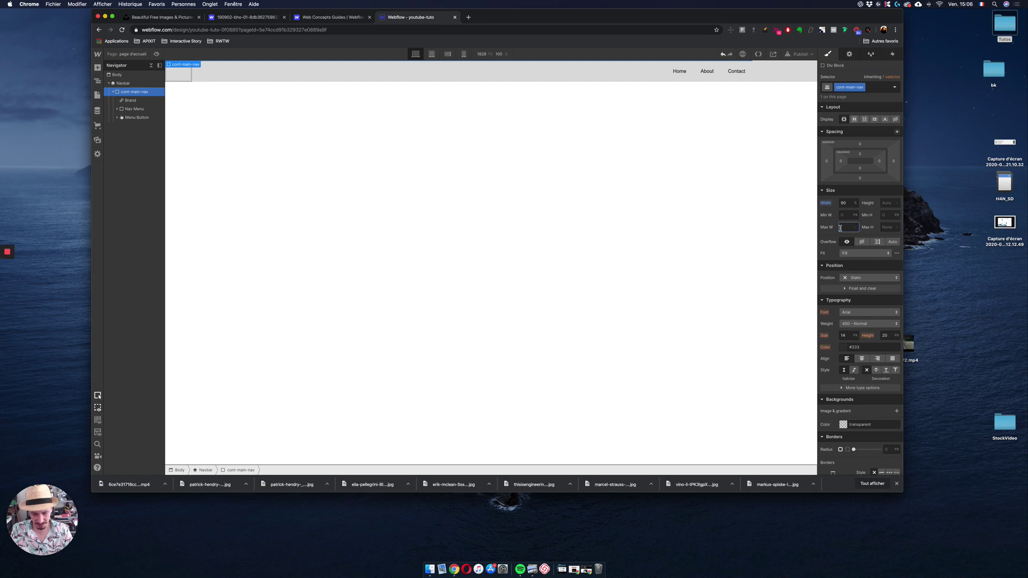
type("1280")
key("Return")
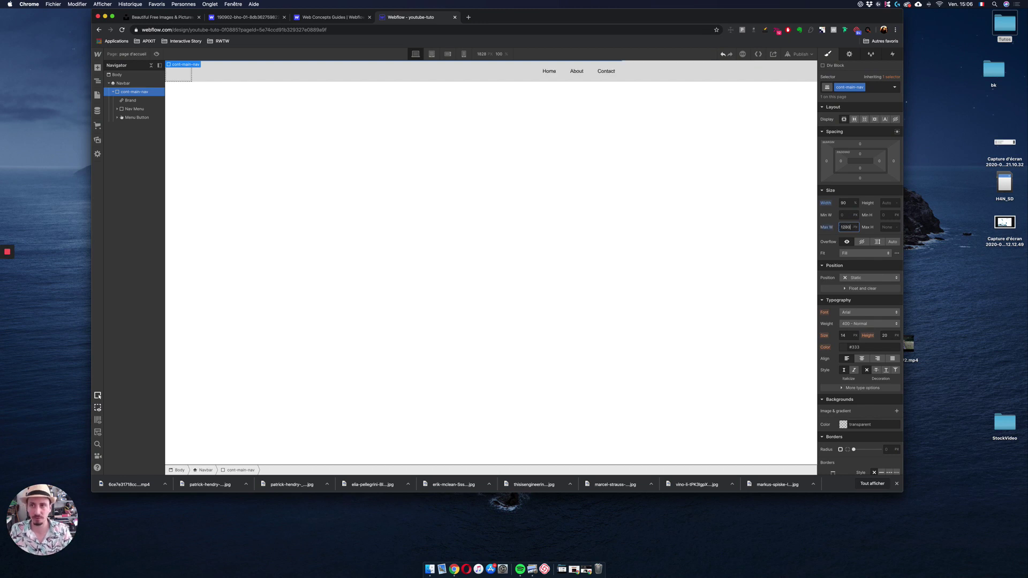
Try centring the Navbar's content with a horizontal Flex layout and centre justification, and return its display to Block
left_click(128, 84)
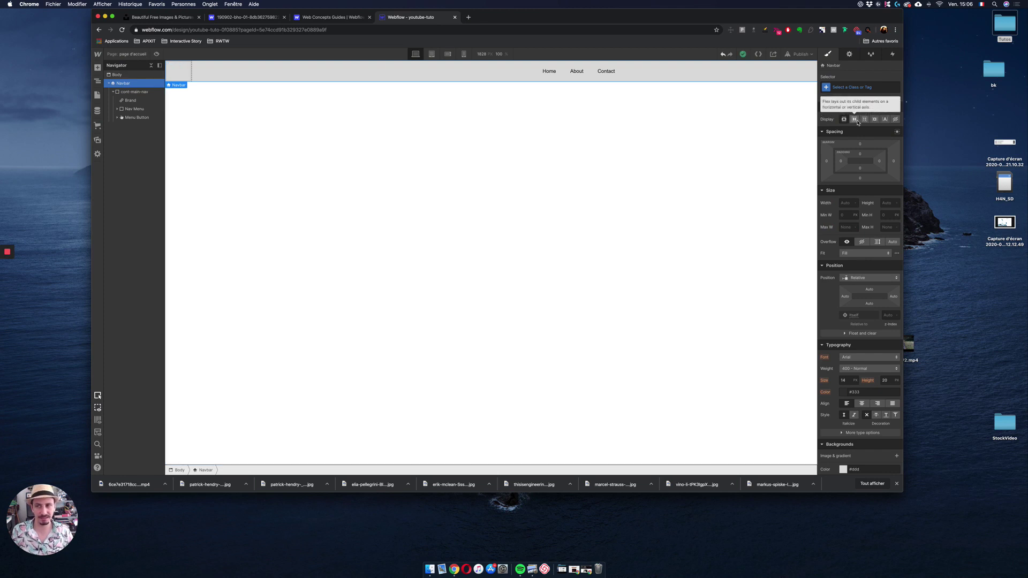
left_click(855, 119)
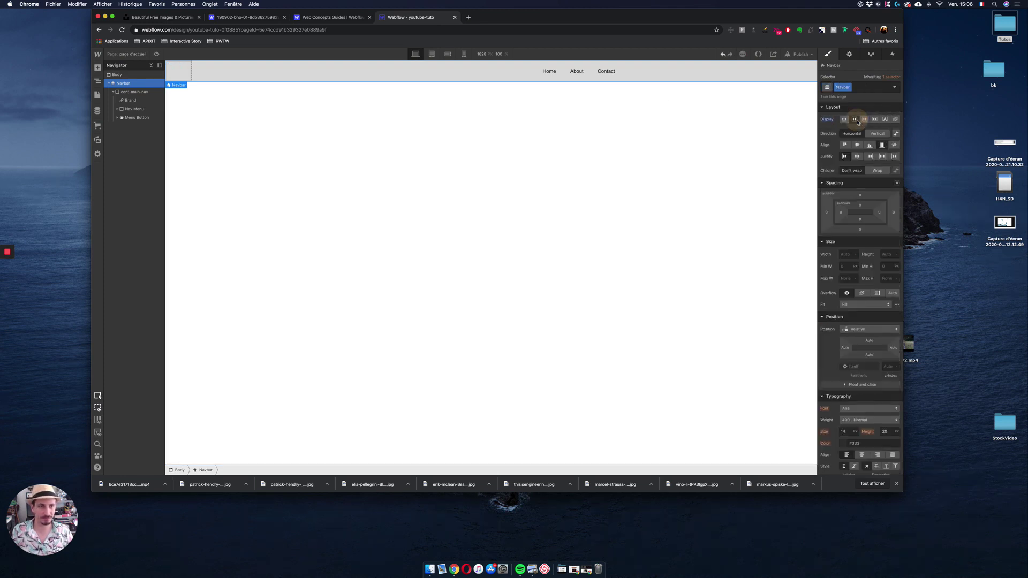
left_click(857, 156)
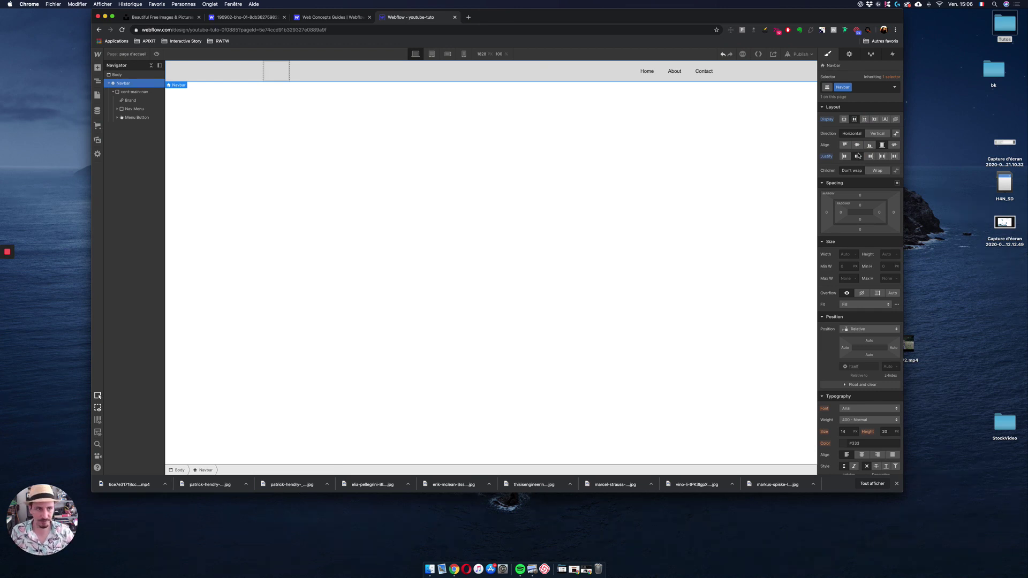
left_click(844, 119)
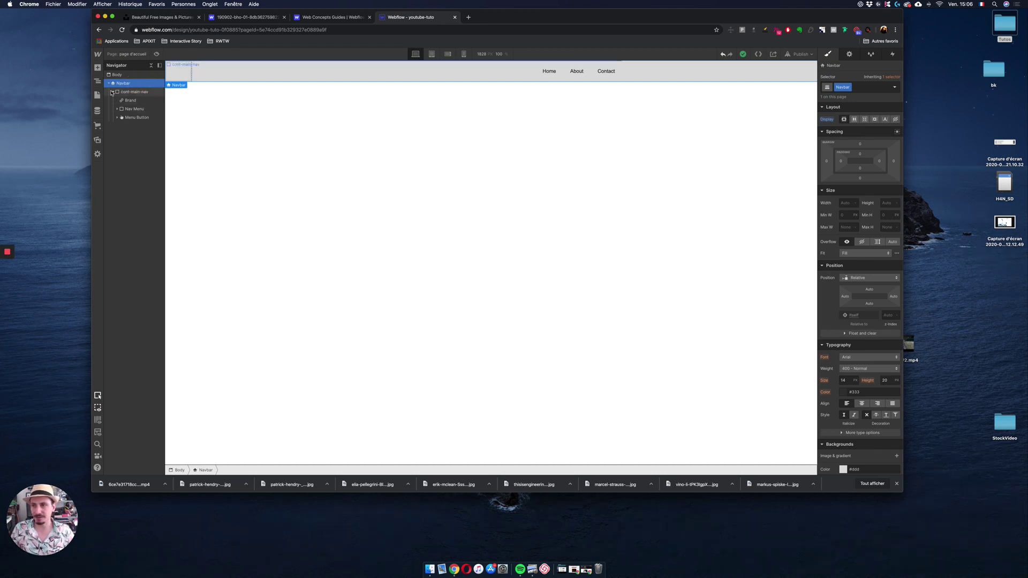
Apply automatic left and right margins to the Navbar
left_click(114, 92)
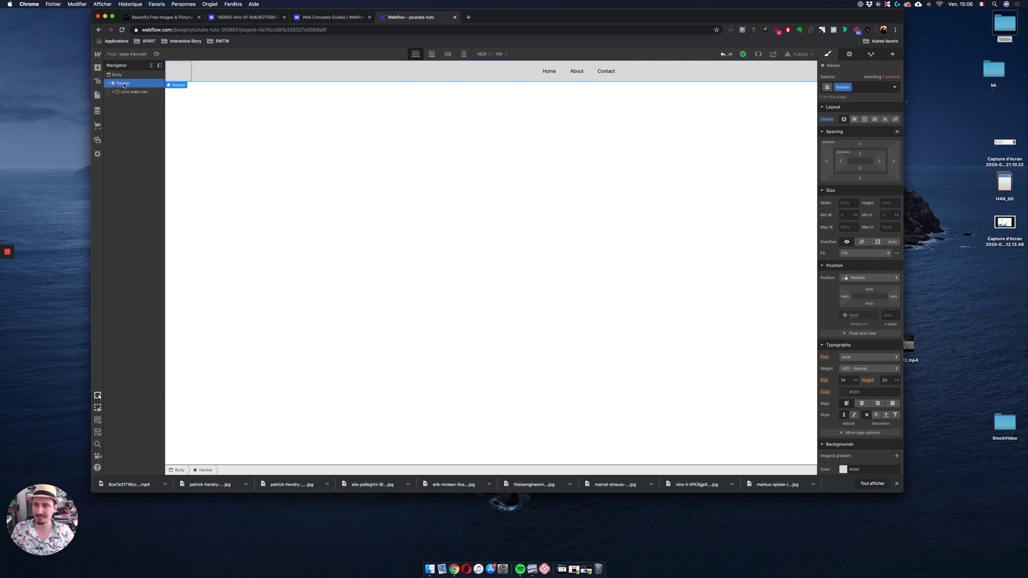
left_click(897, 133)
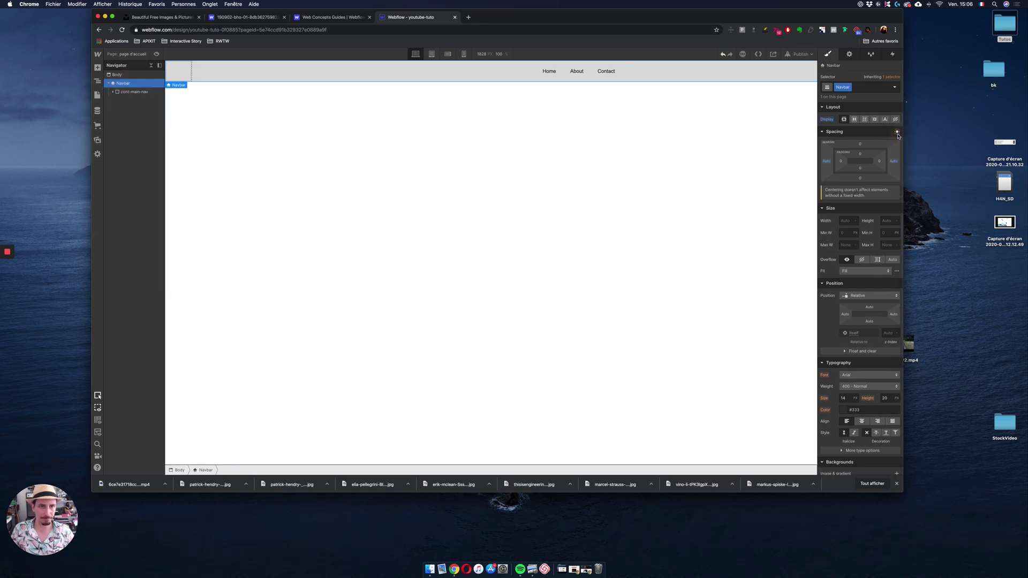
left_click(660, 177)
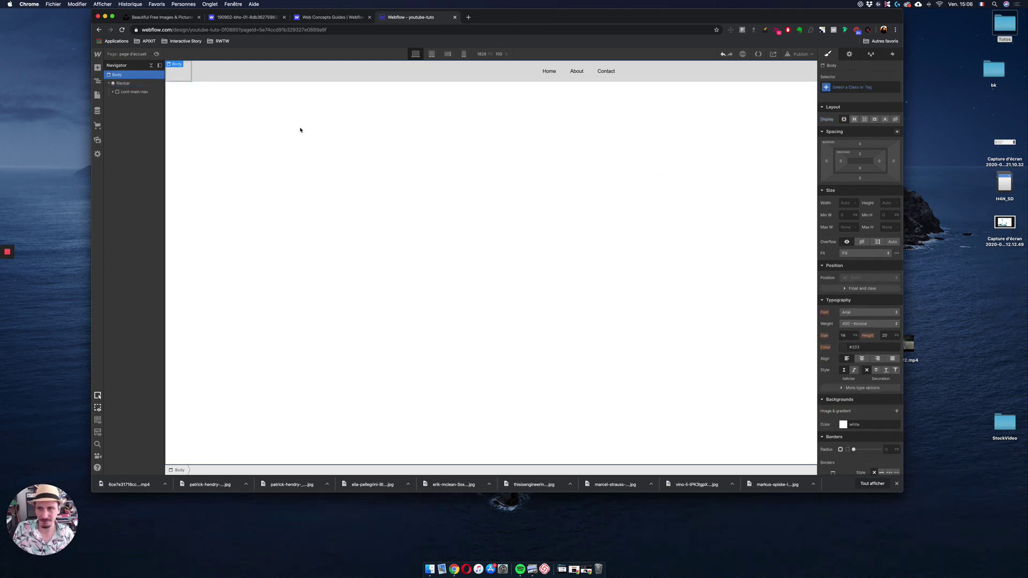
Try a width of 90% on the Navbar and undo it
left_click(124, 84)
left_click(847, 220)
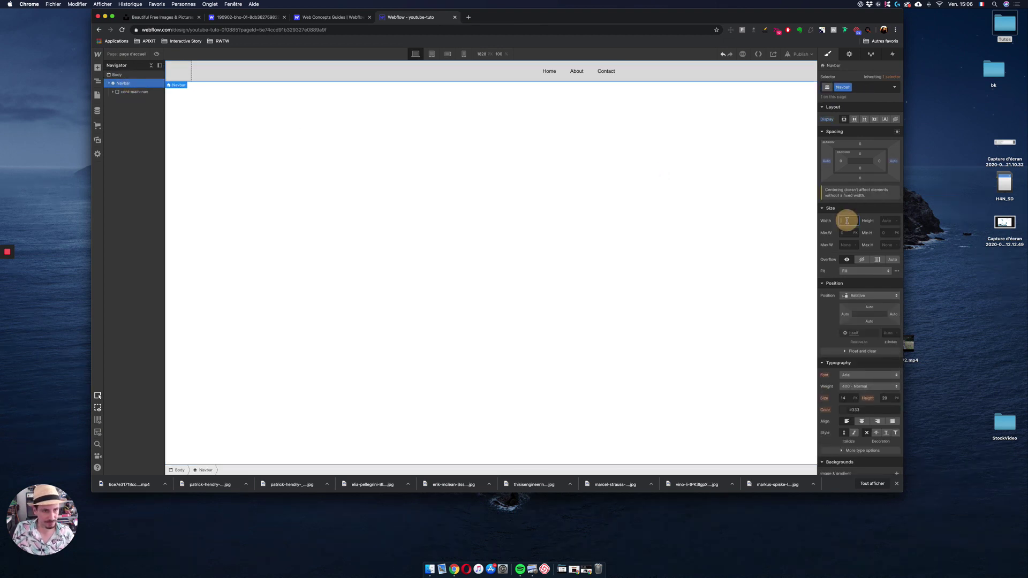
type("8")
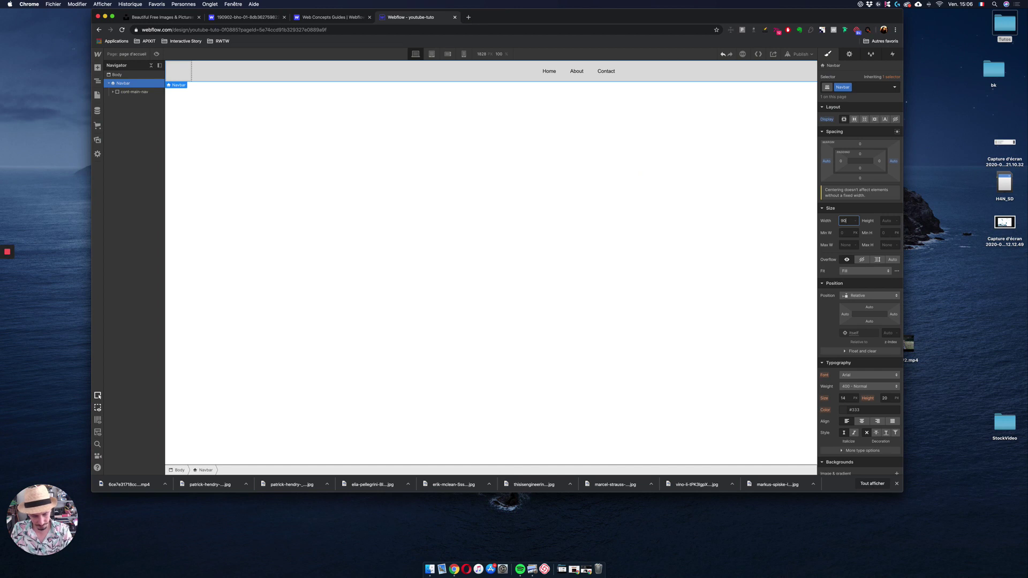
type("%")
key("Return")
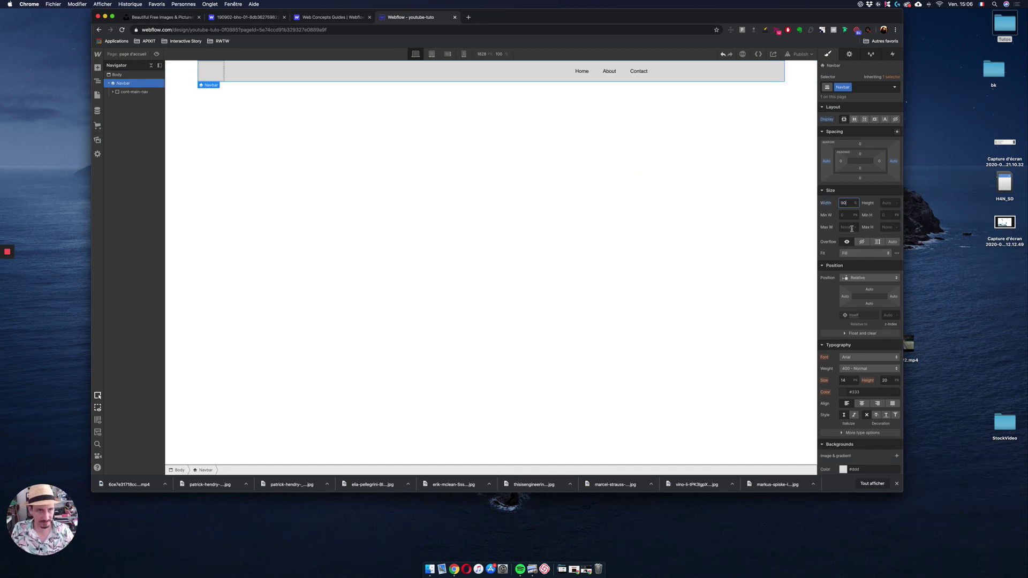
left_click(427, 163)
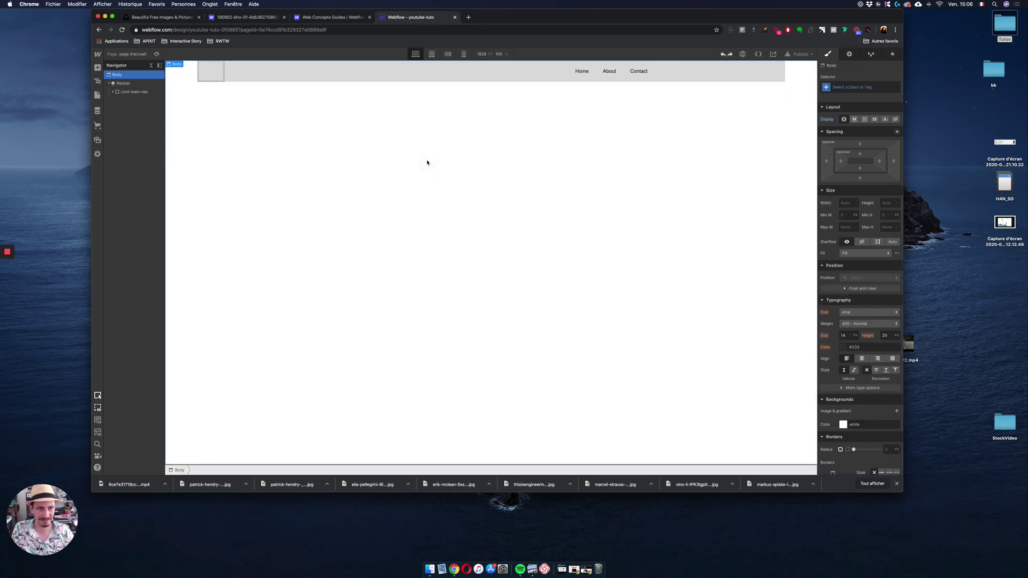
key("super+z")
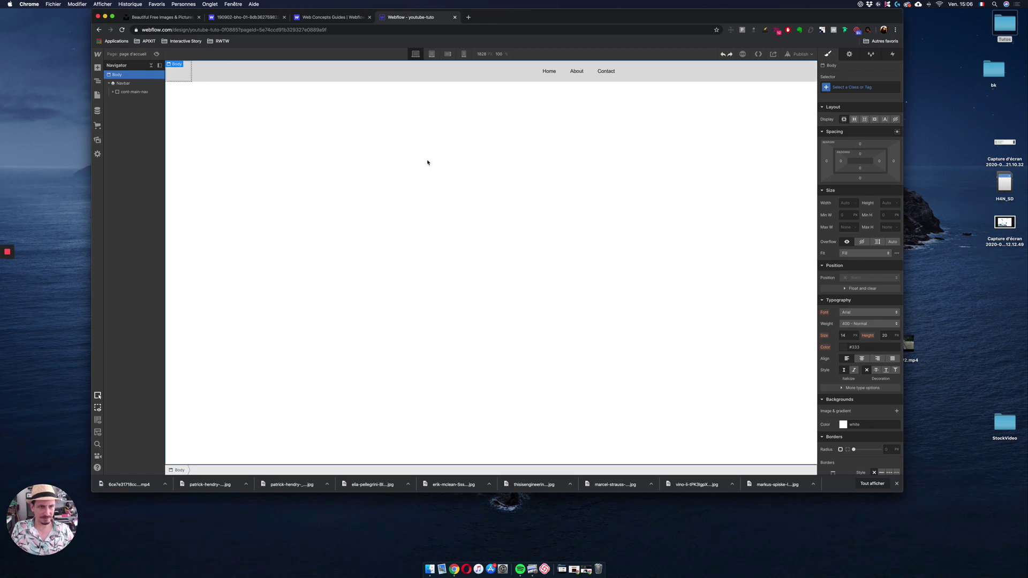
Centre the cont-main-nav block within the Navbar using automatic left and right margins
left_click(131, 91)
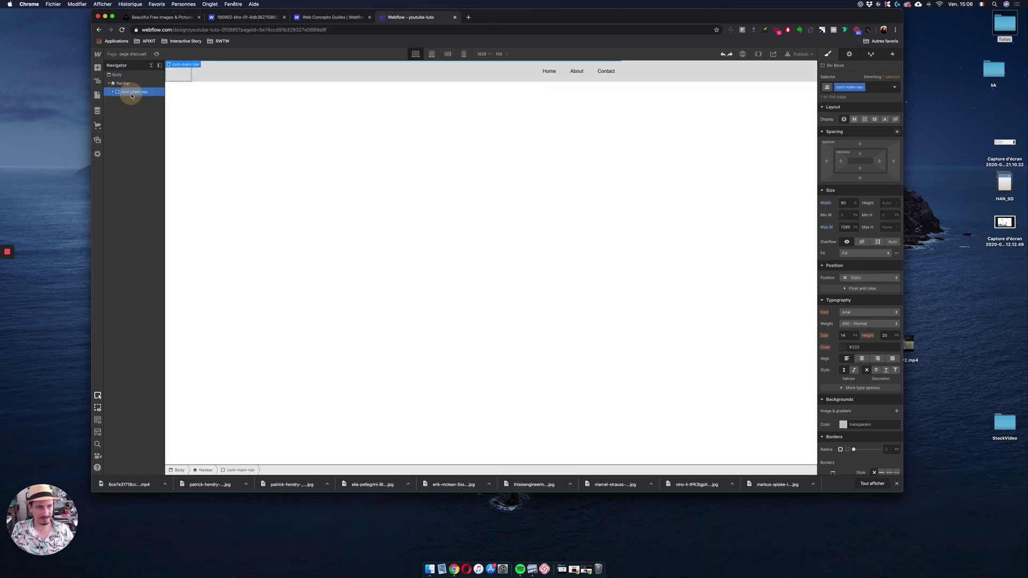
left_click(897, 132)
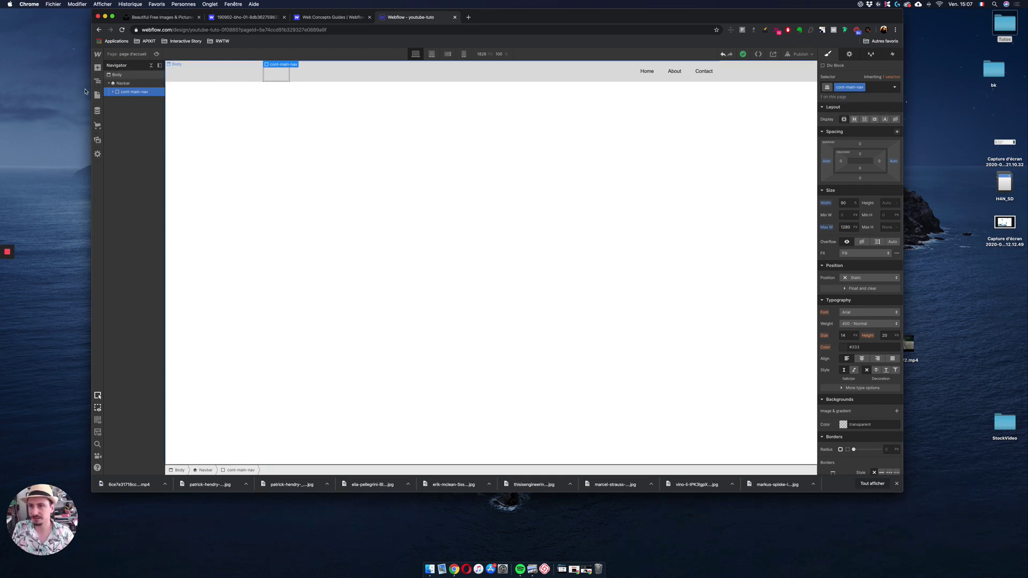
Place the black and pink flame Lottie animation from the assets inside Brand and preview the animation
left_click(113, 93)
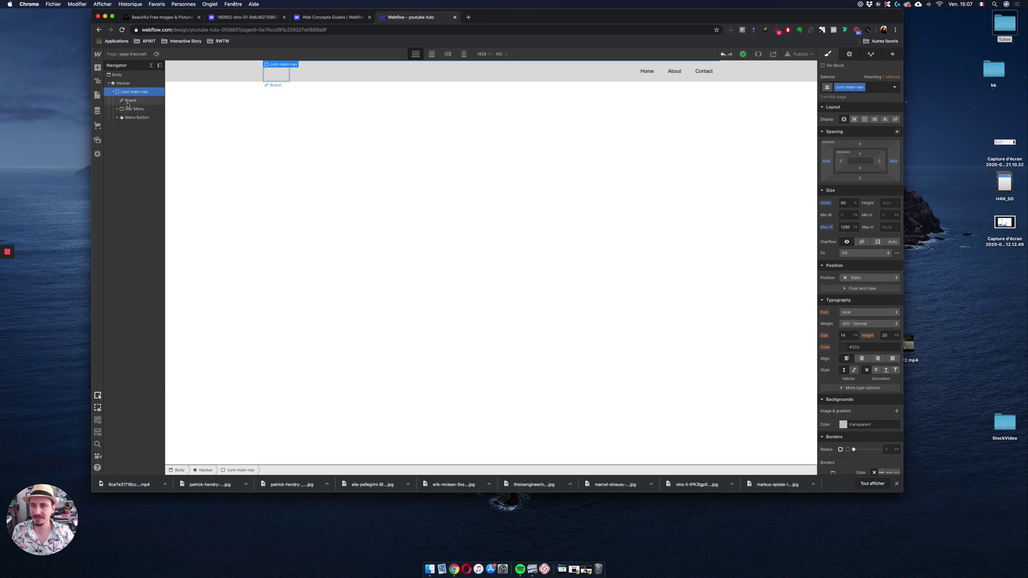
left_click(130, 101)
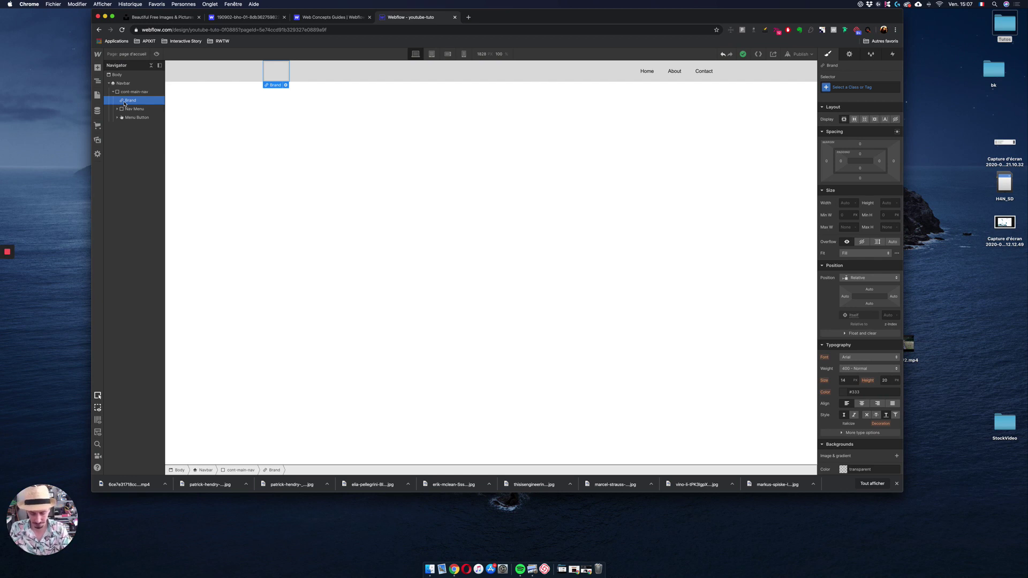
key("a")
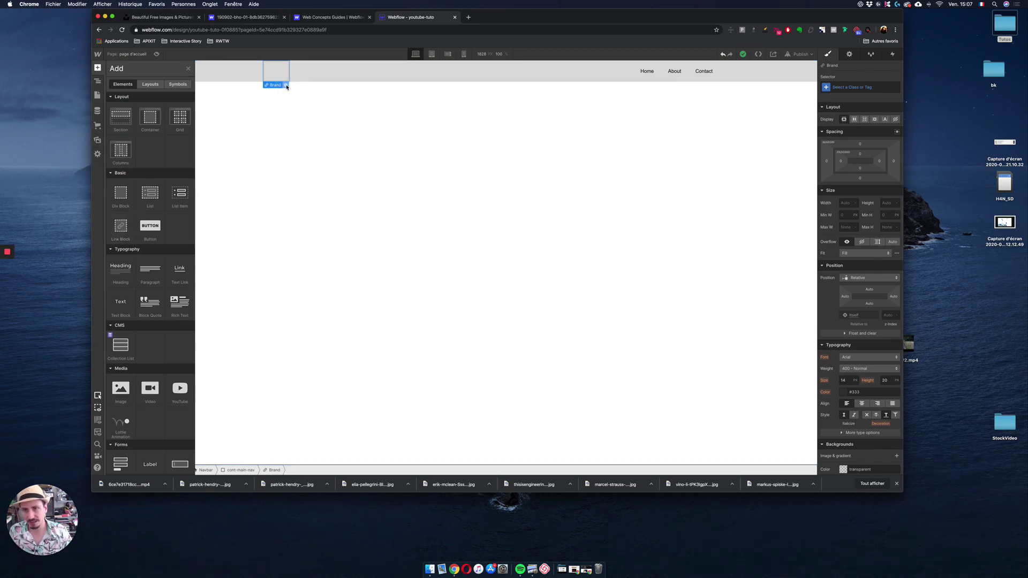
key("z")
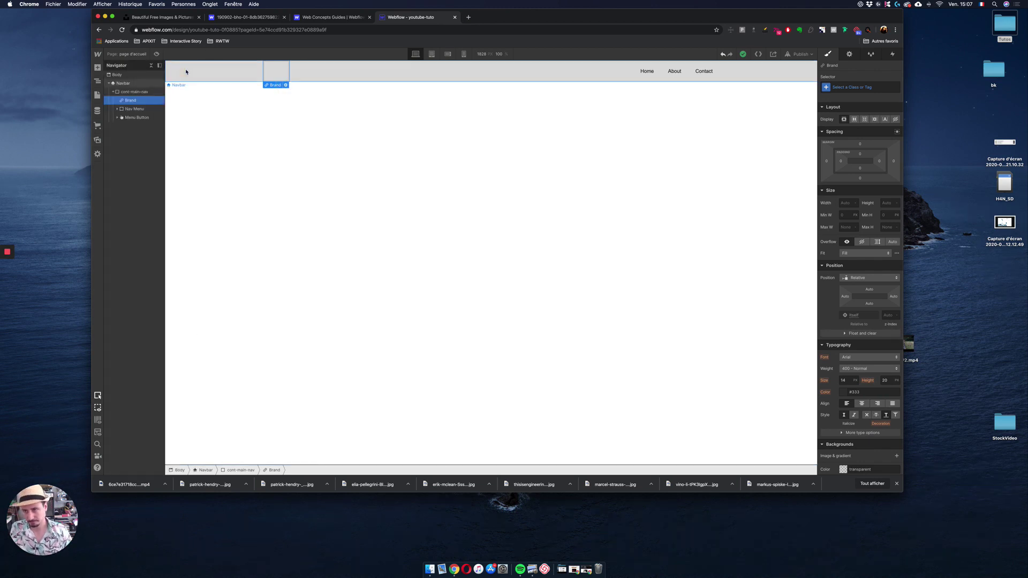
left_click(97, 140)
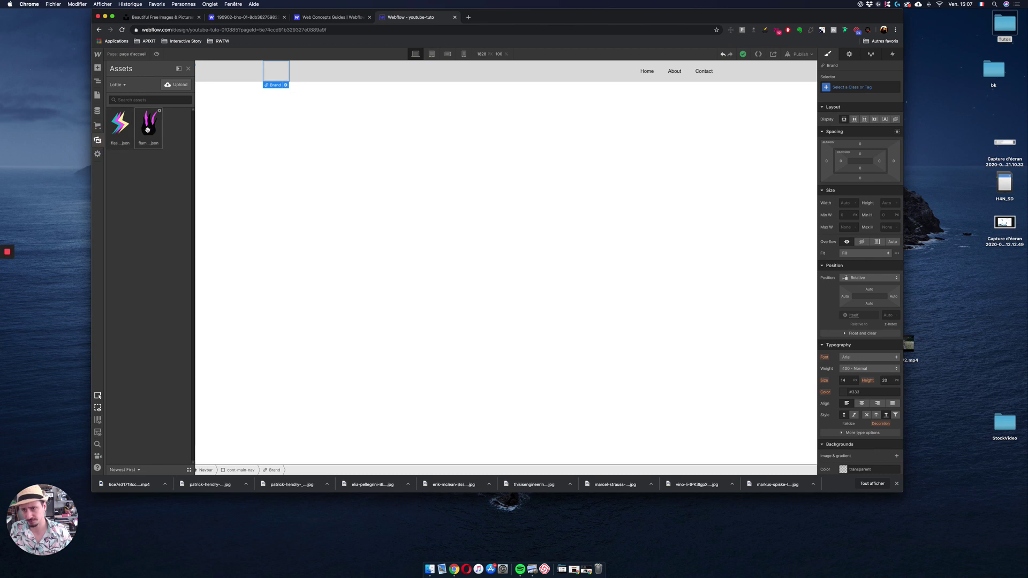
left_click_drag(147, 130, 275, 73)
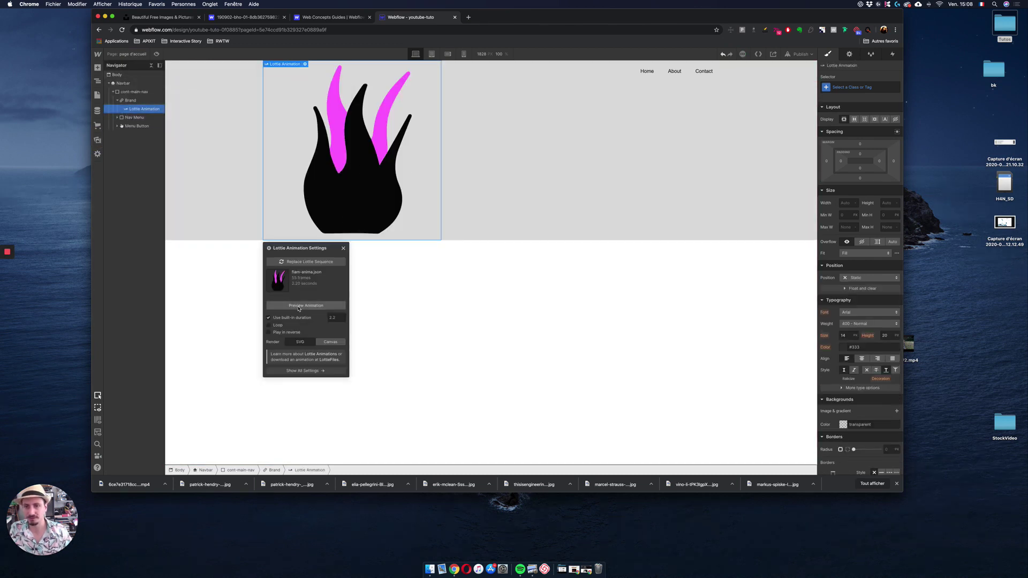
left_click(298, 306)
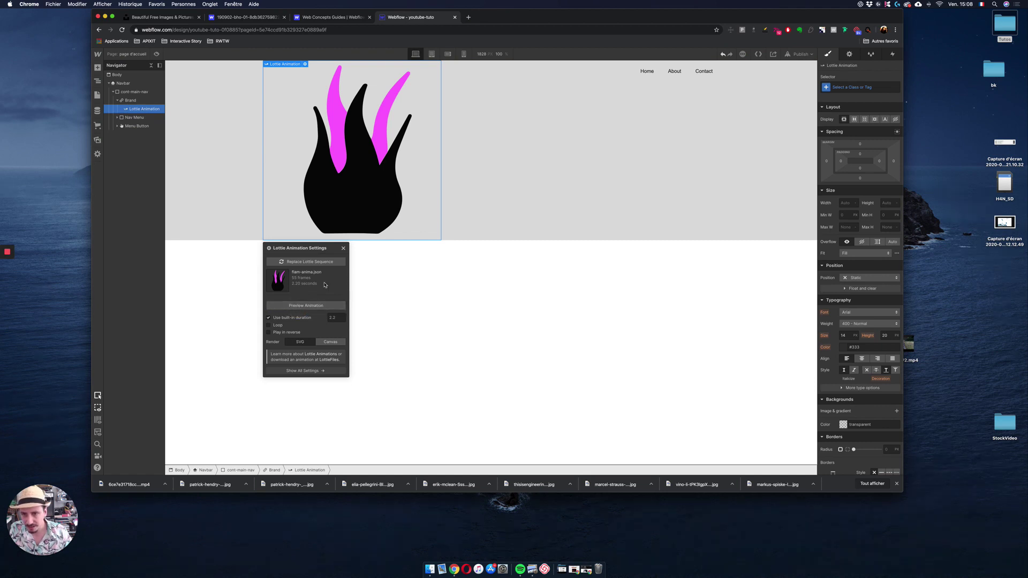
left_click(343, 249)
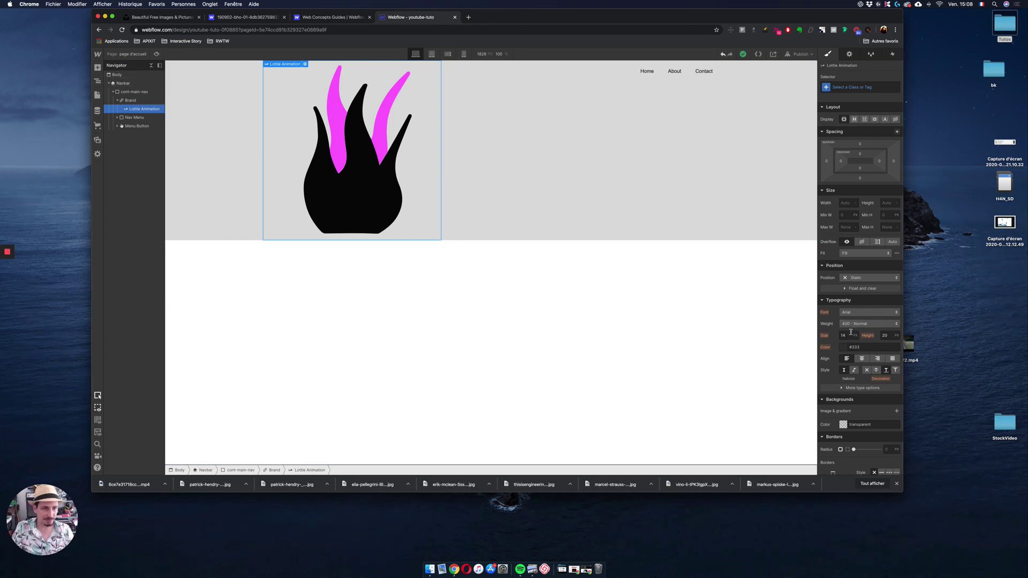
Set the width of the Lottie animation inside Brand to 10%
left_click(841, 202)
type("460")
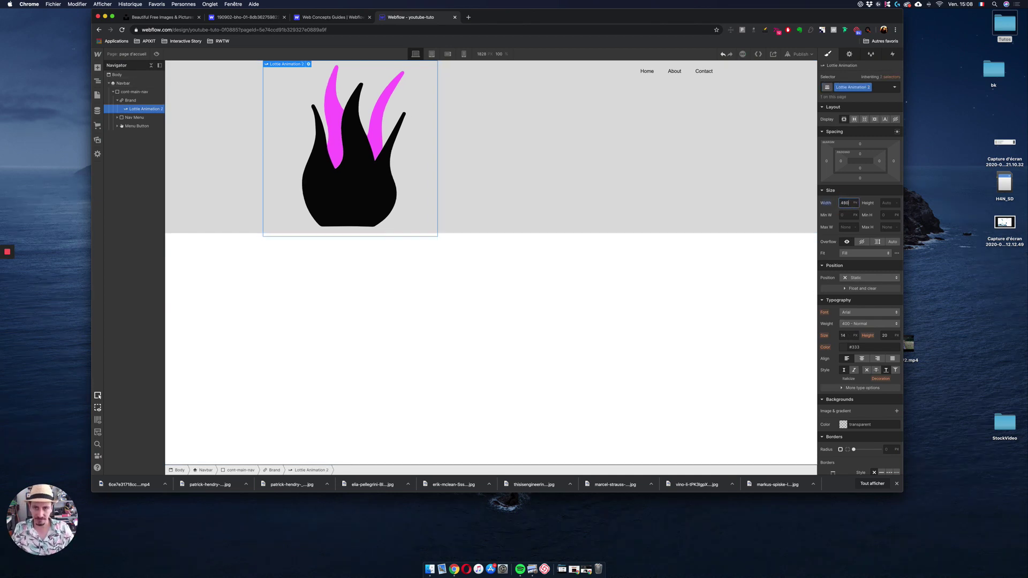
key("shift+Down")
key("shift+Down")
key("shift+Down")
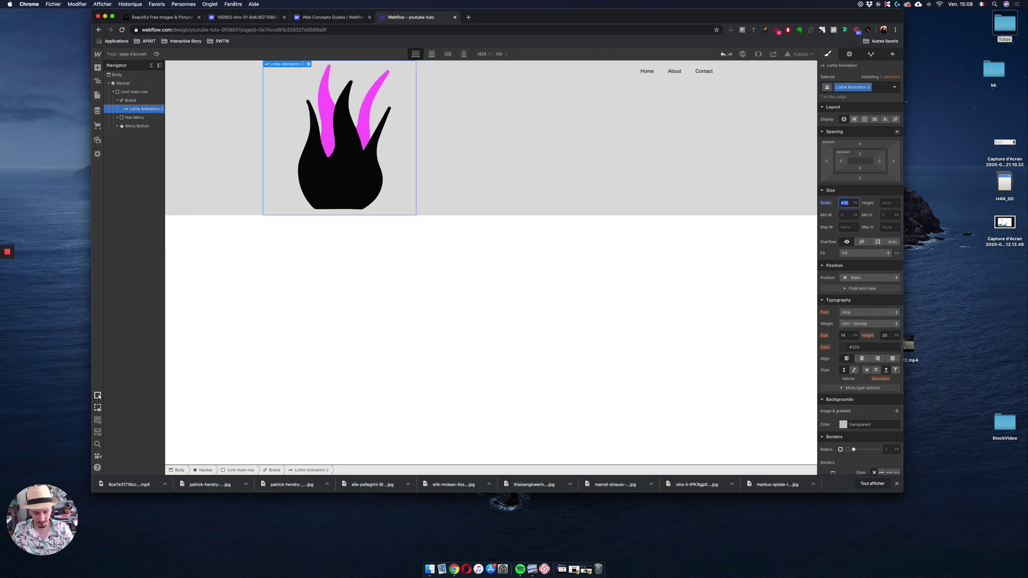
type("10%")
key("Return")
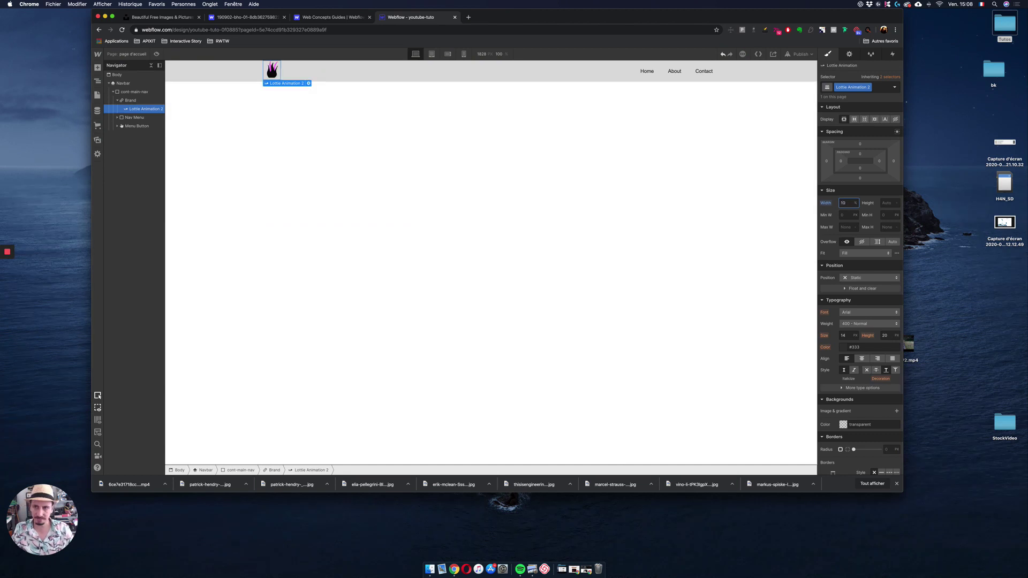
key("Up")
key("Up")
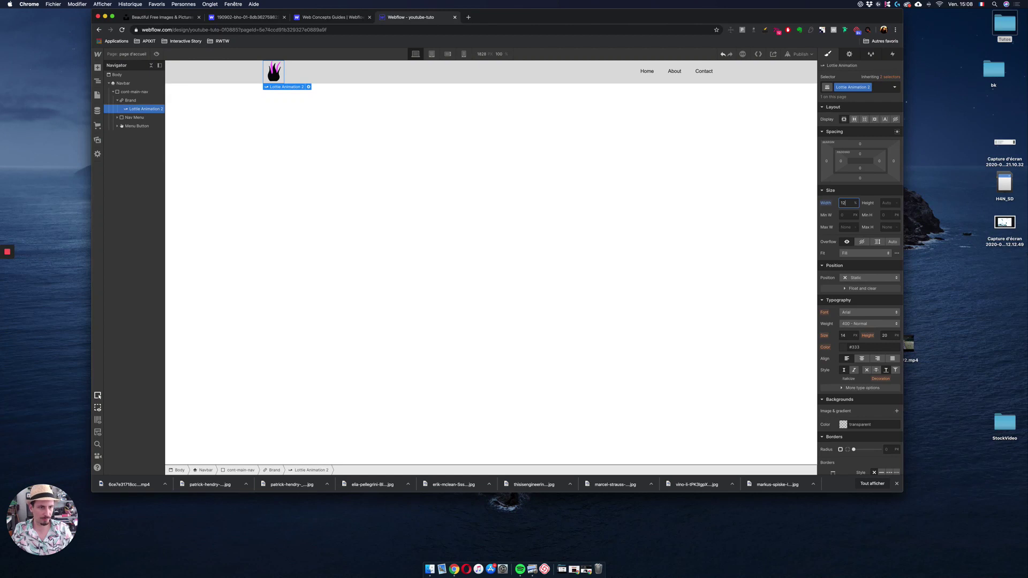
key("BackSpace")
type("0")
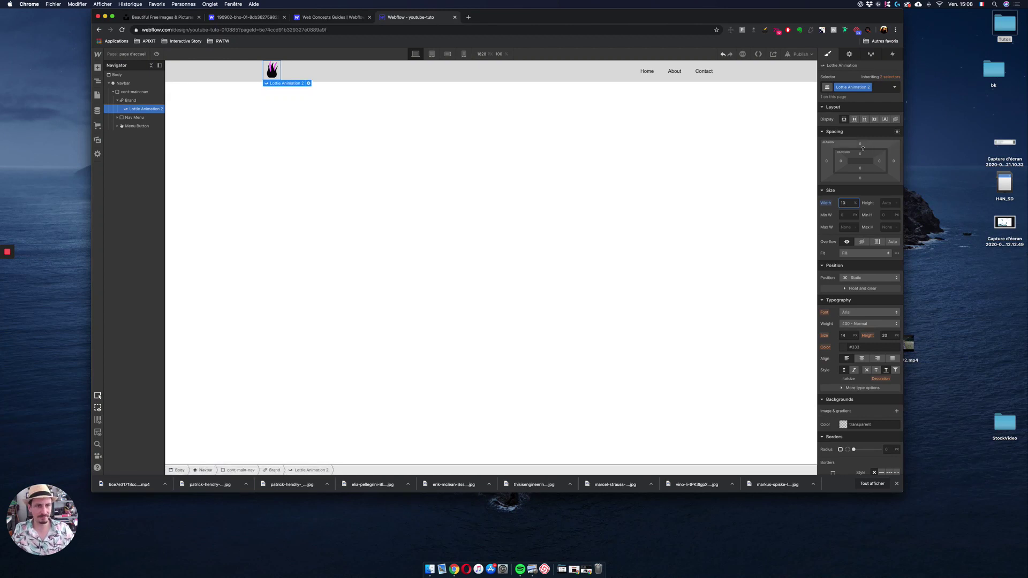
Preview the page at the mobile portrait size and check that the menu icon opens the navigation links
left_click(127, 91)
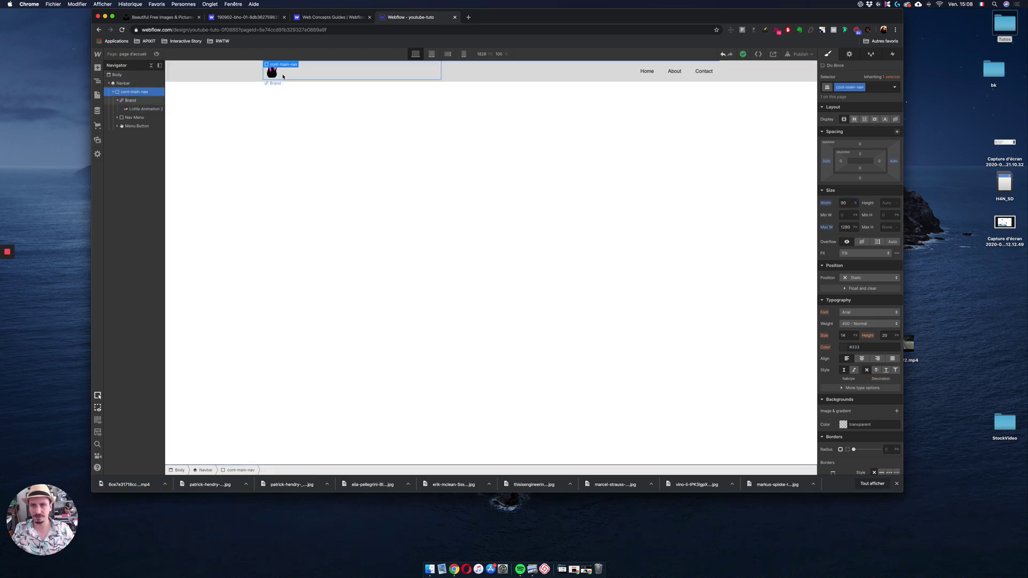
left_click(117, 100)
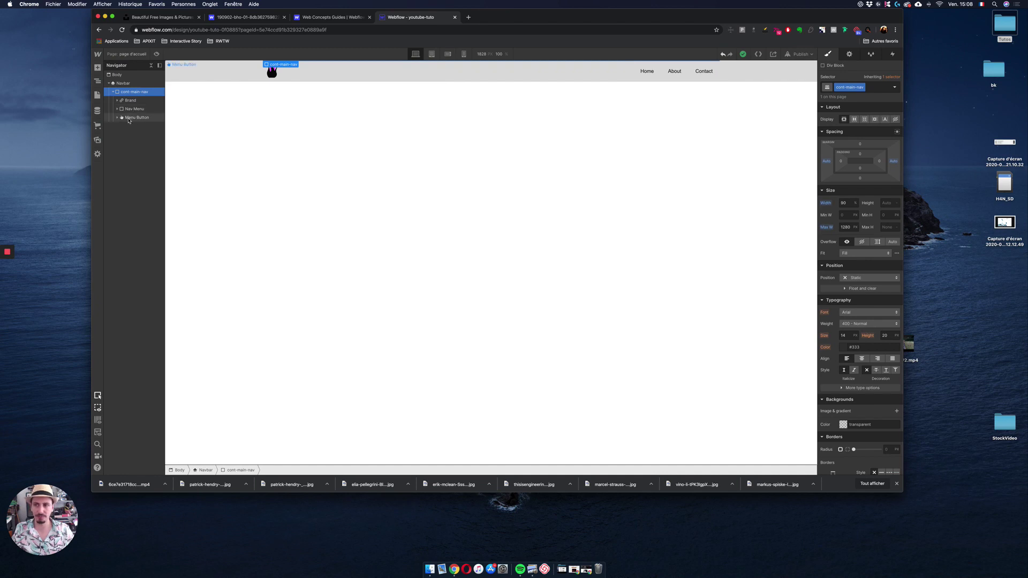
left_click(463, 54)
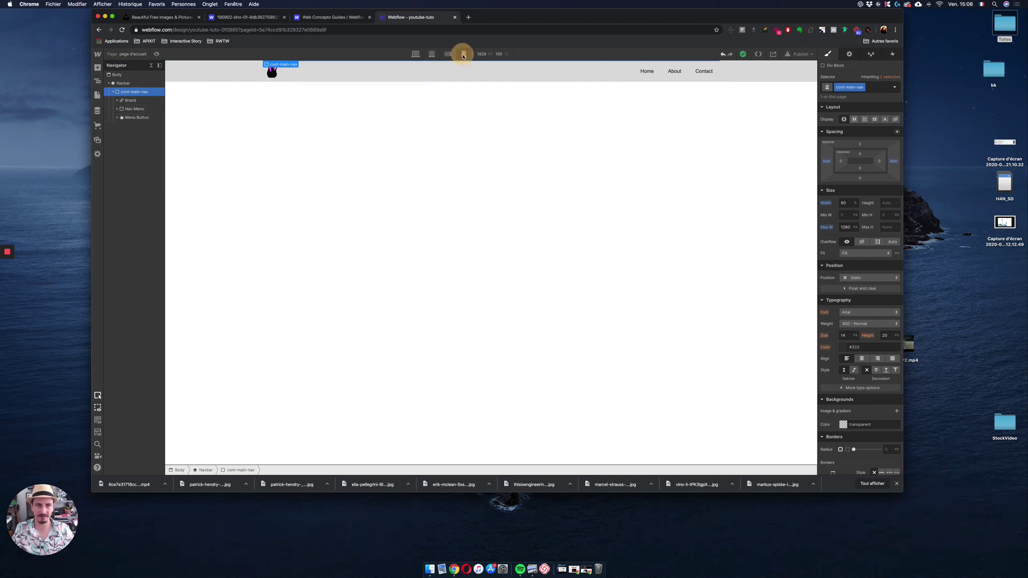
left_click(533, 84)
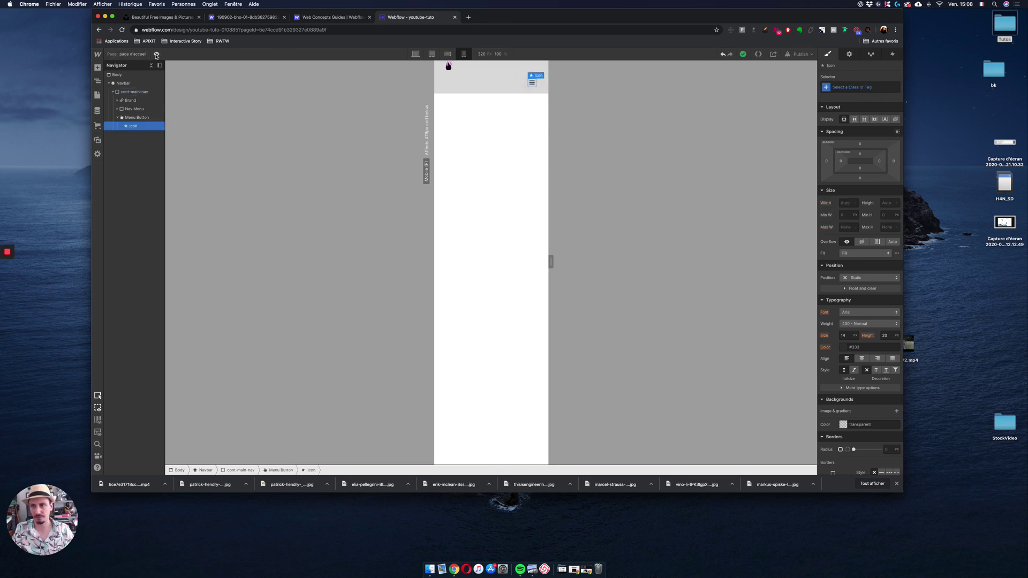
left_click(156, 54)
left_click(542, 87)
left_click(541, 87)
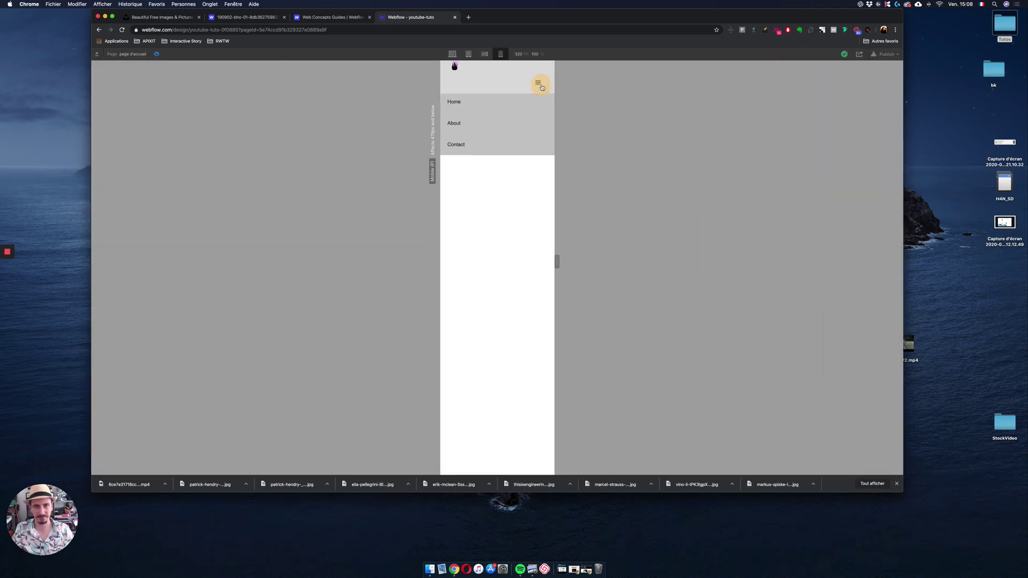
left_click(156, 54)
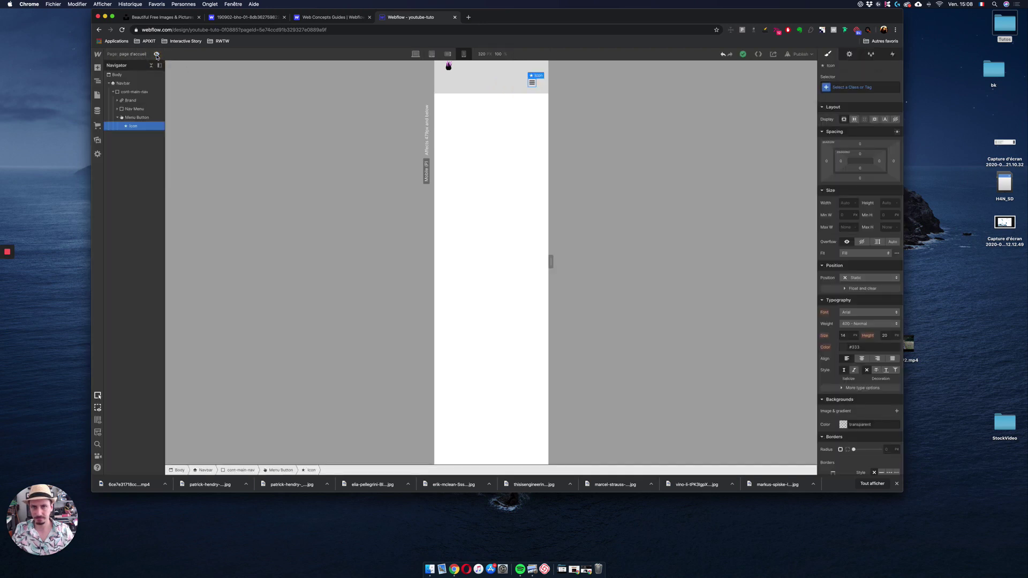
Return to the desktop breakpoint and add a little top spacing to the cont-main-nav block
left_click(415, 54)
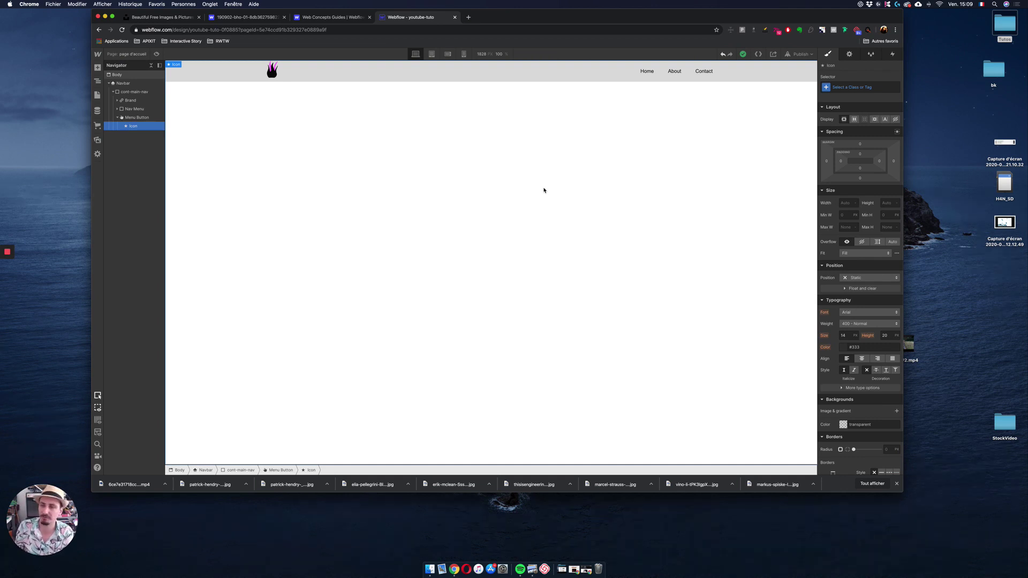
left_click(117, 118)
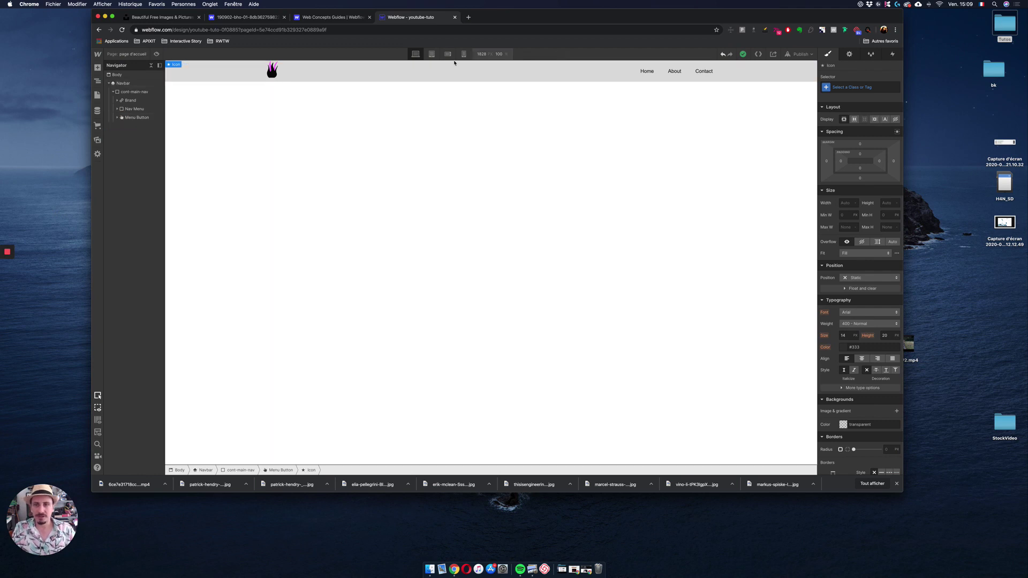
left_click(134, 92)
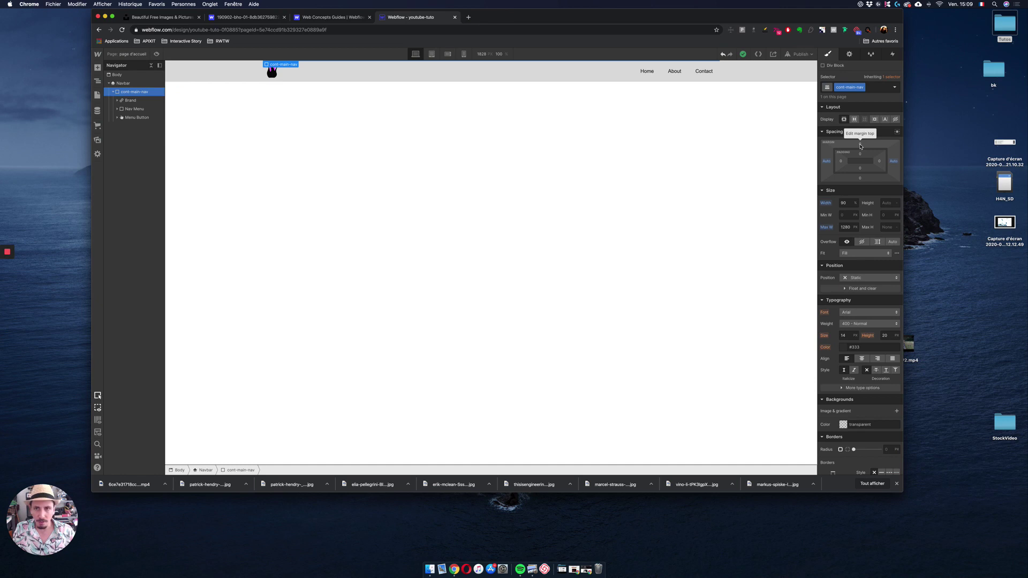
mouse_move(861, 147)
left_mouse_down()
mouse_move(861, 137)
mouse_move(861, 165)
left_mouse_up()
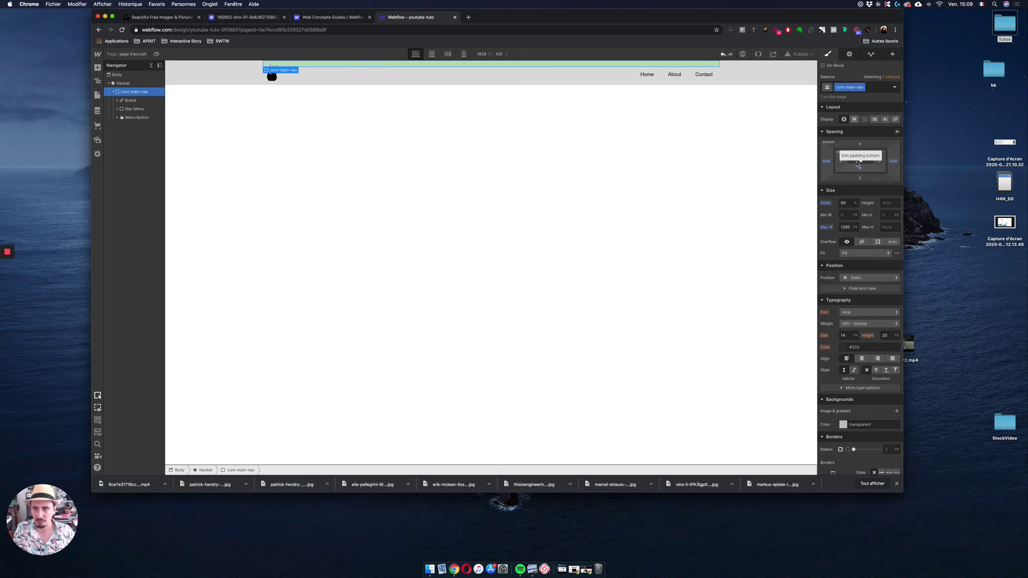
left_click(687, 168)
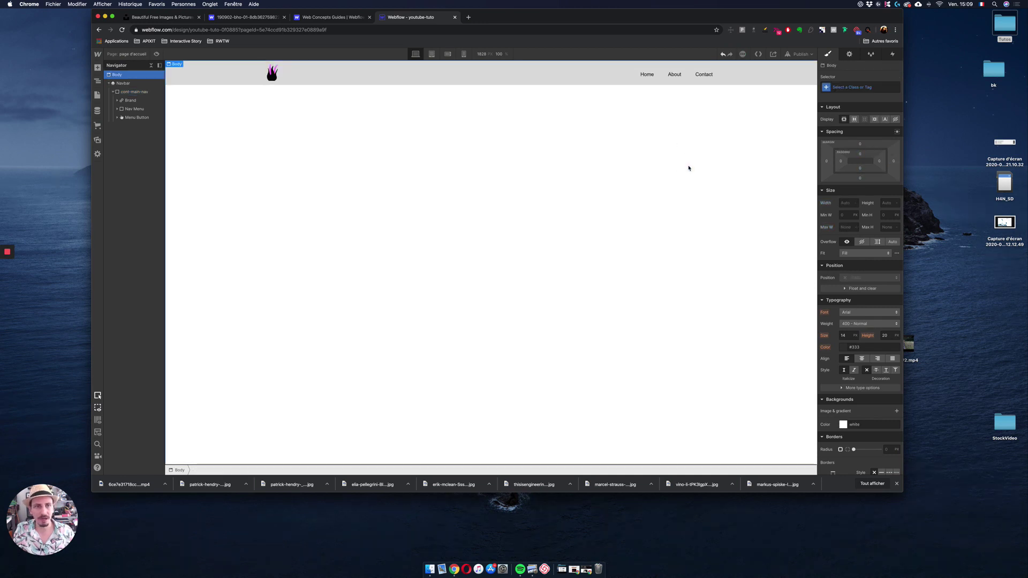
Change the text of the Home navigation link to Accueil
left_click(650, 77)
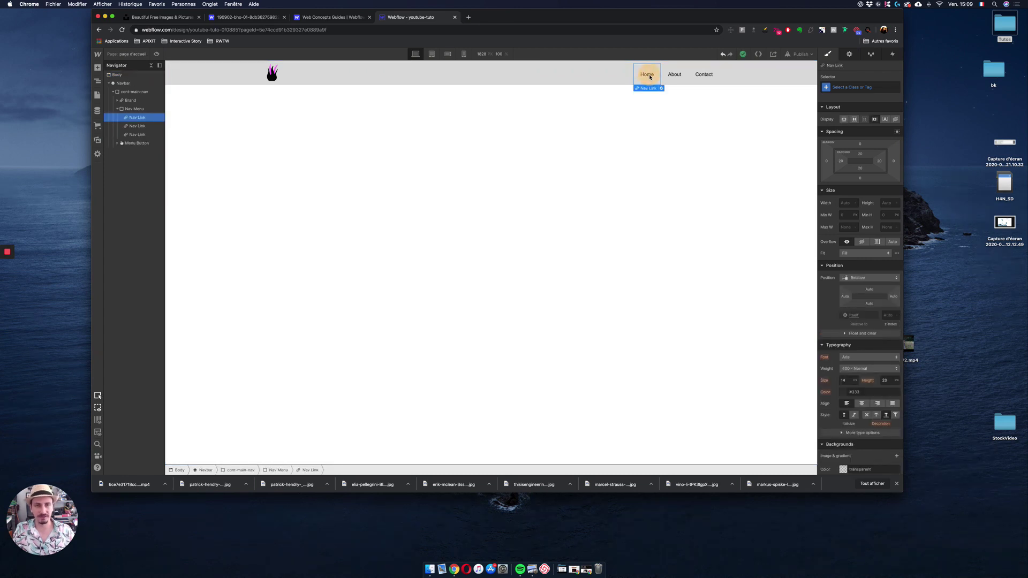
double_click(649, 75)
double_click(649, 75)
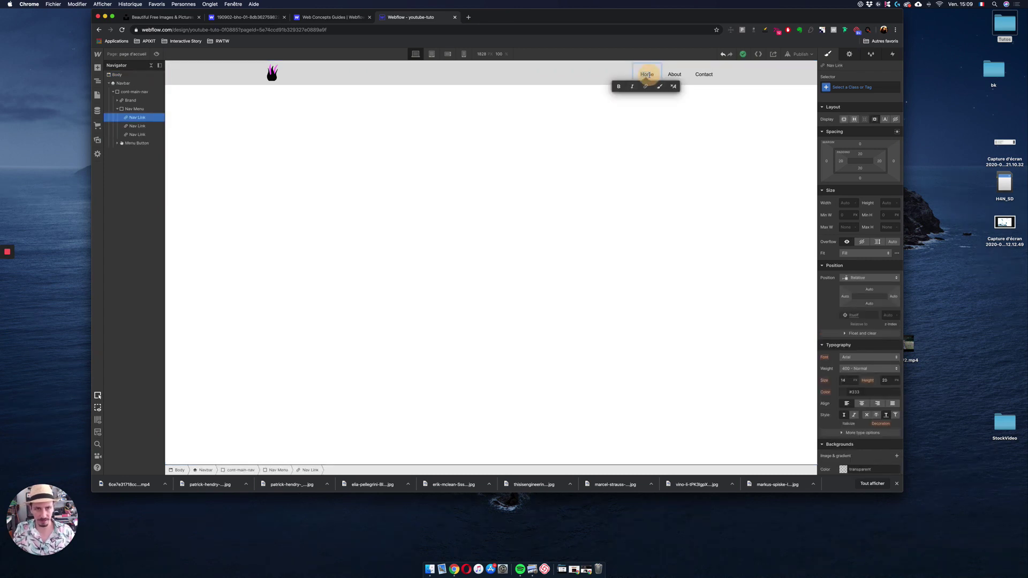
type("Accueil")
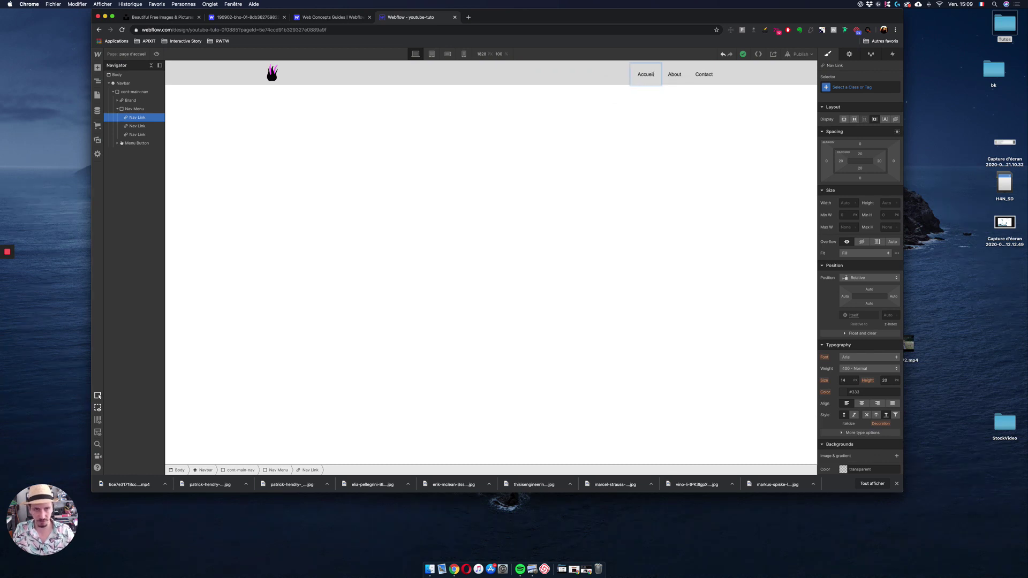
key("Escape")
Change the text of the About navigation link to Blog
left_click(674, 75)
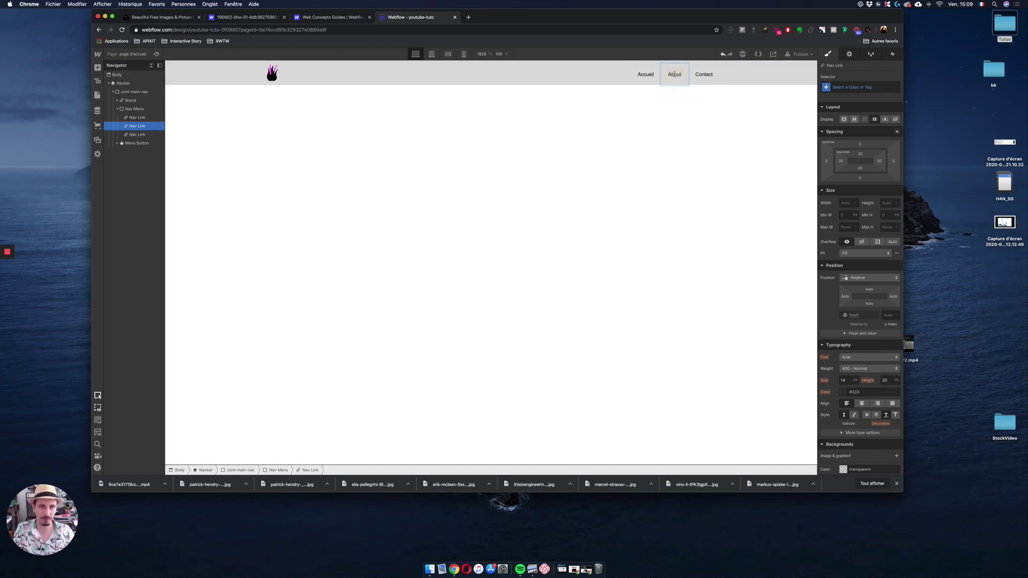
double_click(674, 75)
type("Blog")
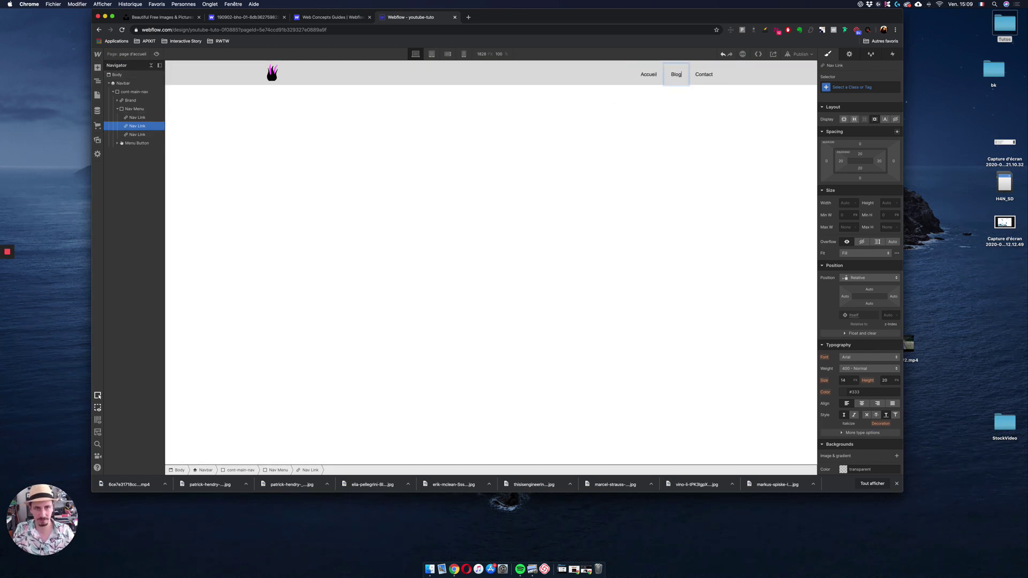
left_click(706, 76)
left_click(712, 86)
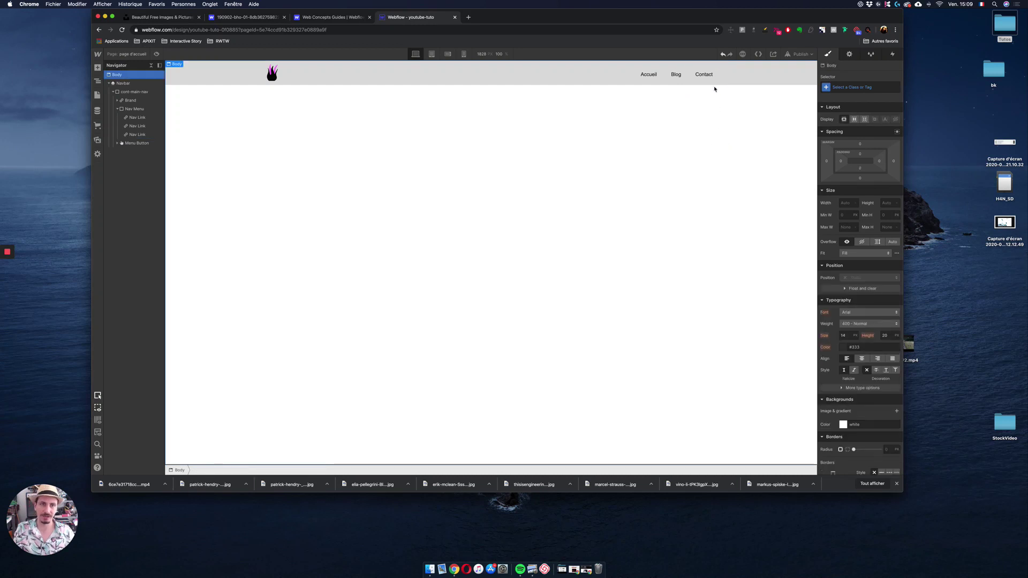
Set the background colour of the Navbar to the main-yellow swatch
left_click(712, 78)
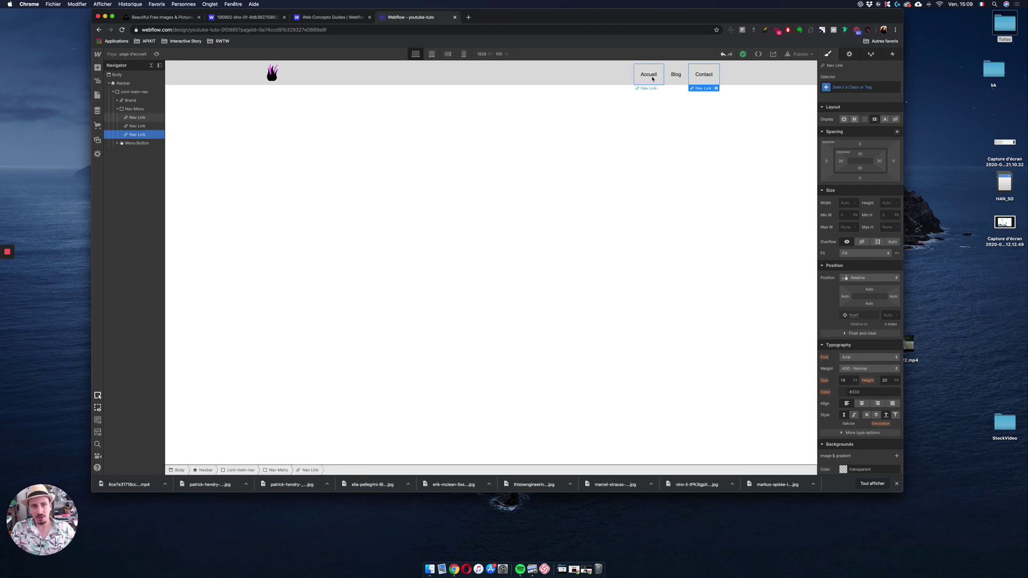
left_click(133, 118)
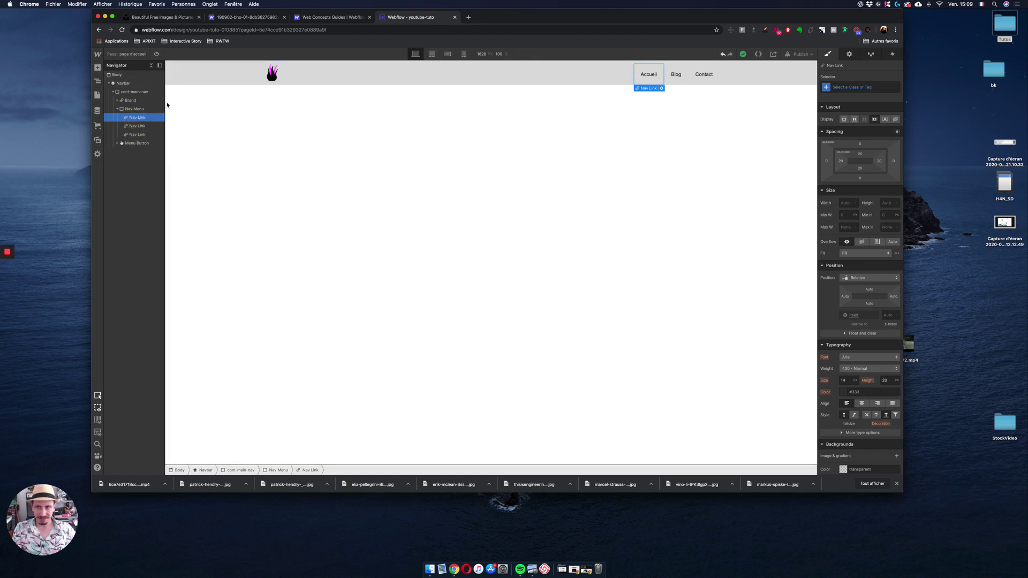
left_click(129, 91)
left_click(127, 85)
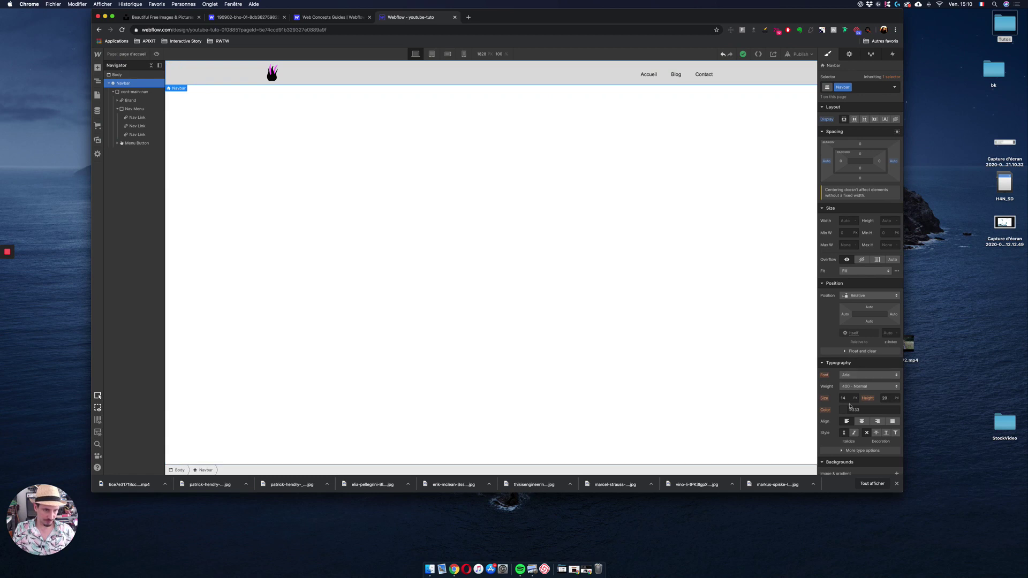
scroll(852, 394, "down", 3)
left_click(844, 421)
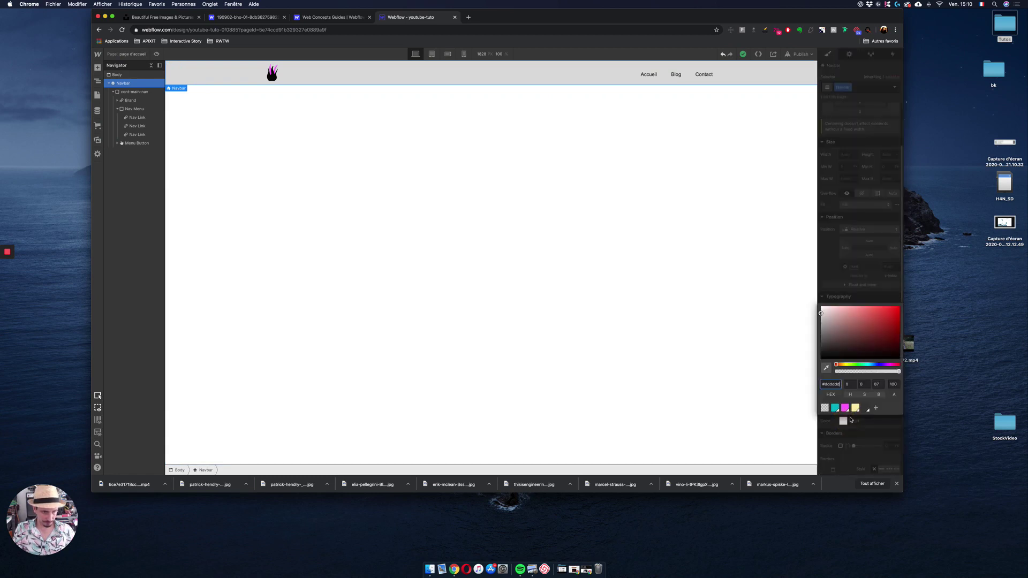
left_click(855, 393)
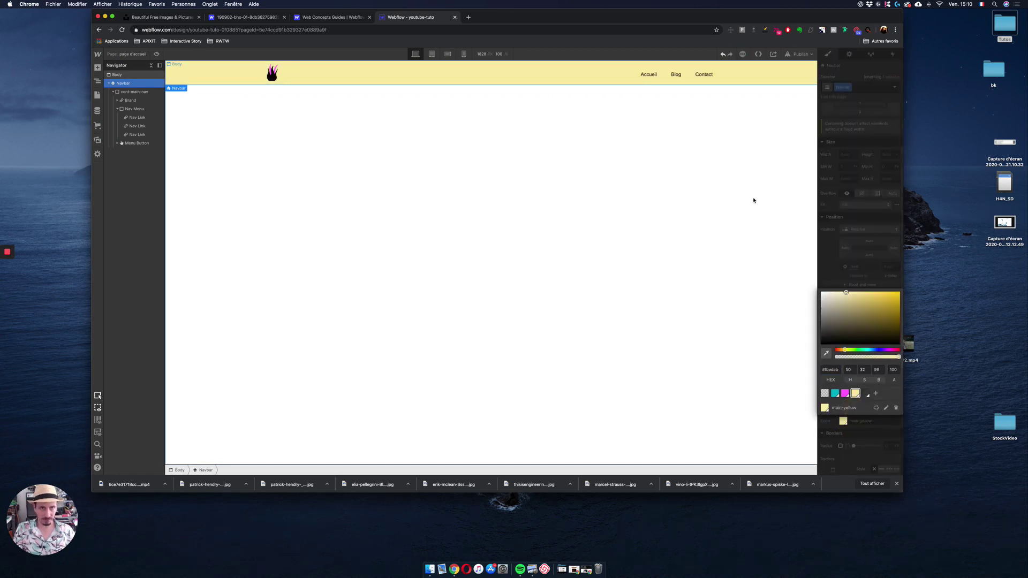
Try to give the Accueil navigation link a new class named link-main-nav
left_click(136, 119)
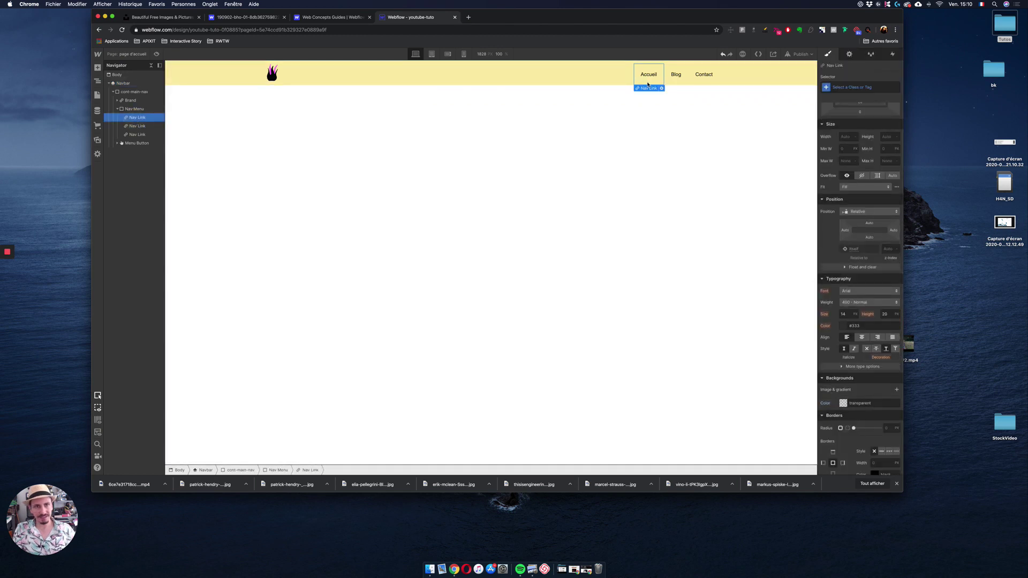
left_click(853, 87)
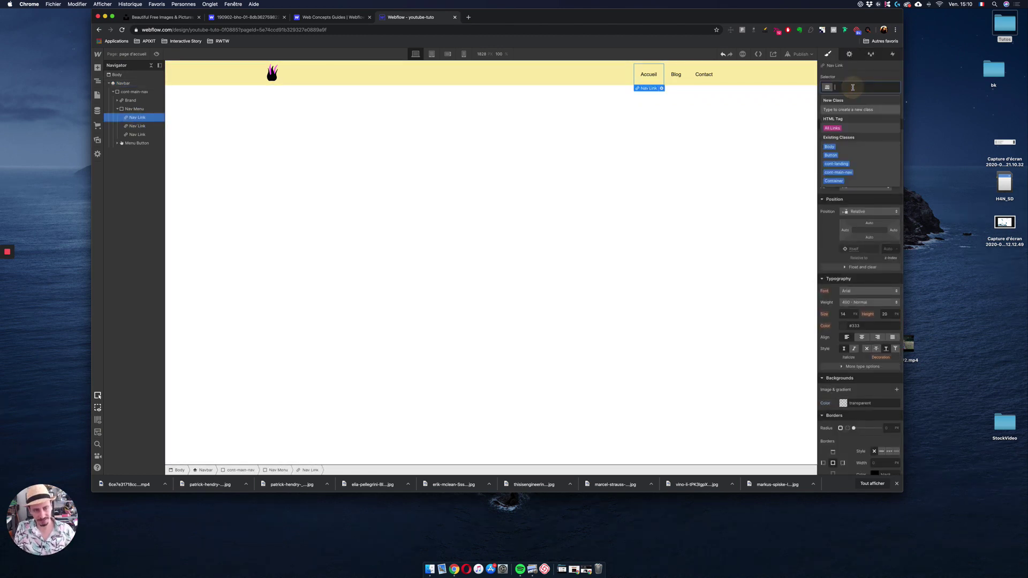
type("link-mai")
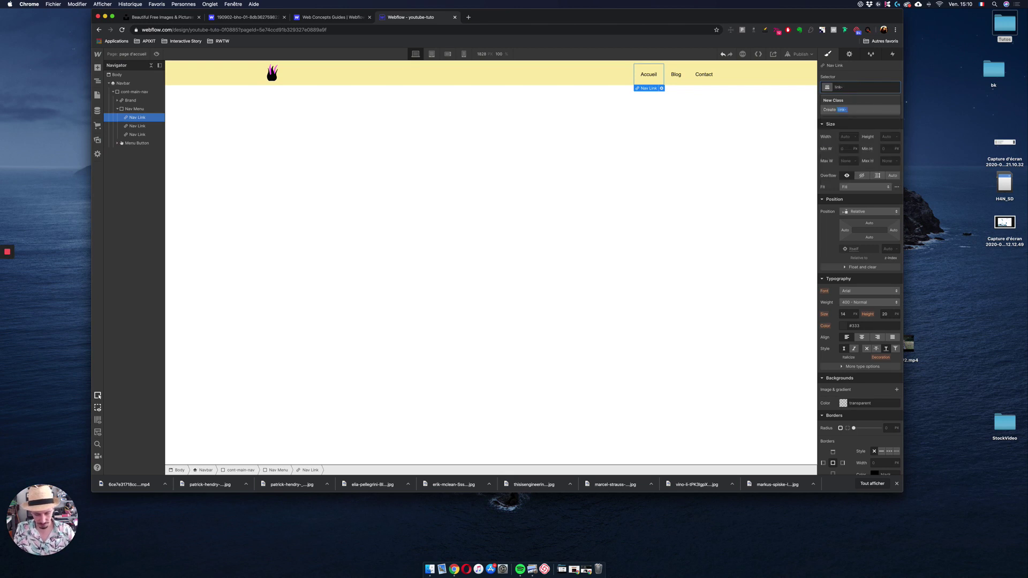
type("n-")
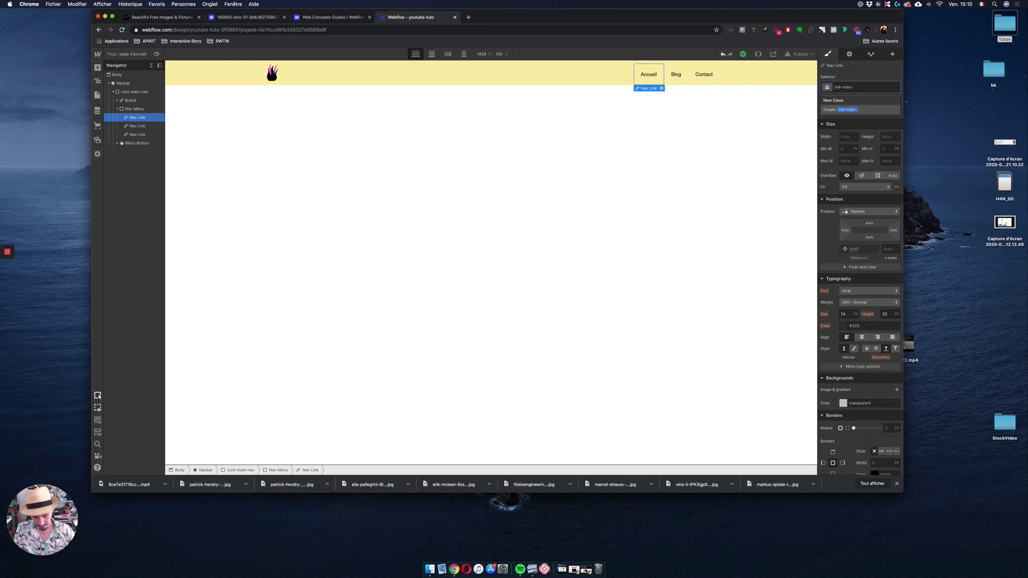
type("nav")
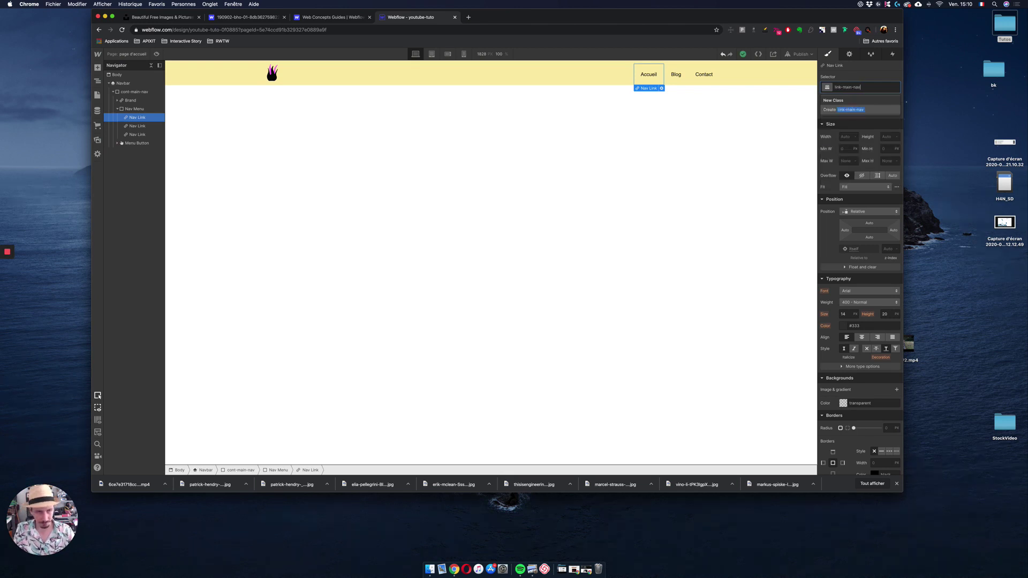
Set the text colour of the Accueil link to the main-pink swatch and its font to Open Sans
left_click(844, 326)
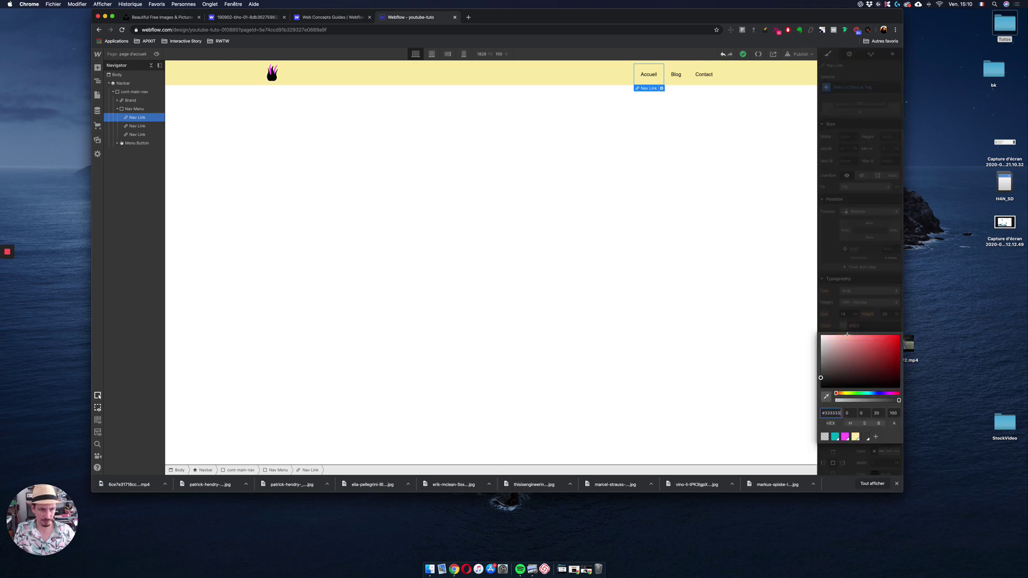
left_click(835, 437)
left_click(845, 438)
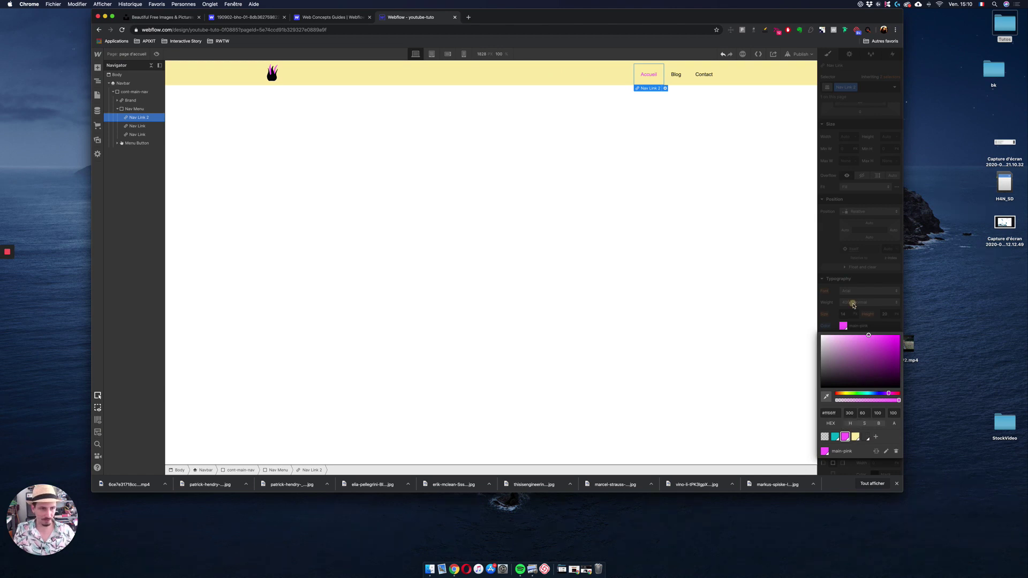
left_click(855, 294)
left_click(855, 292)
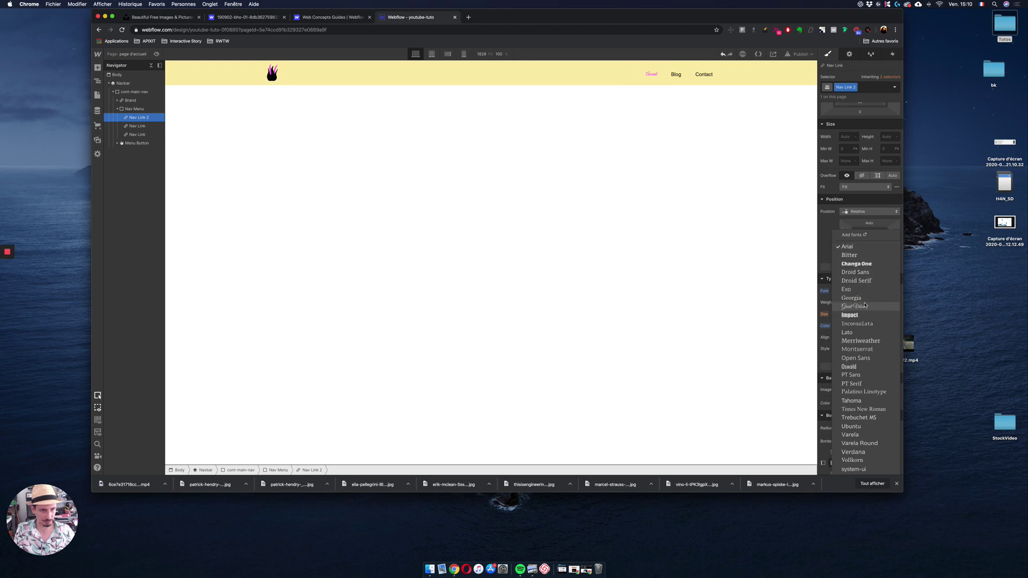
left_click(856, 358)
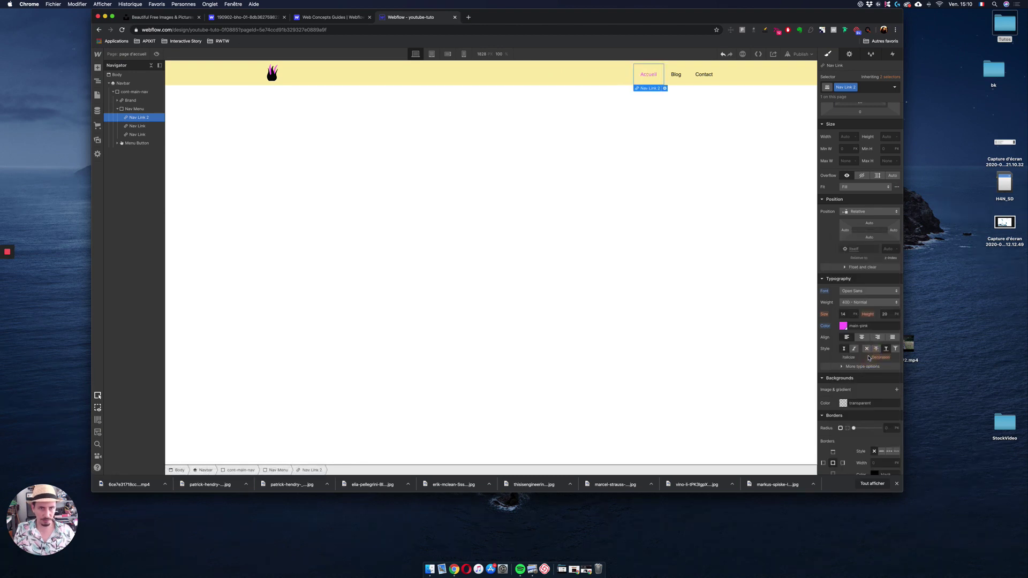
Set the font size of the Accueil link to 20 px
left_click(846, 314)
type("18")
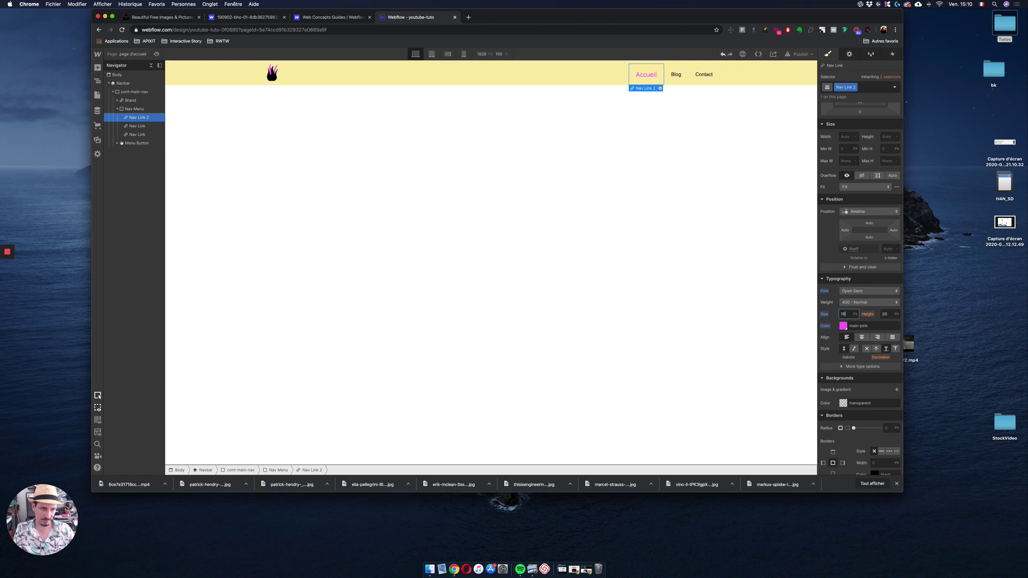
key("Up")
key("Up")
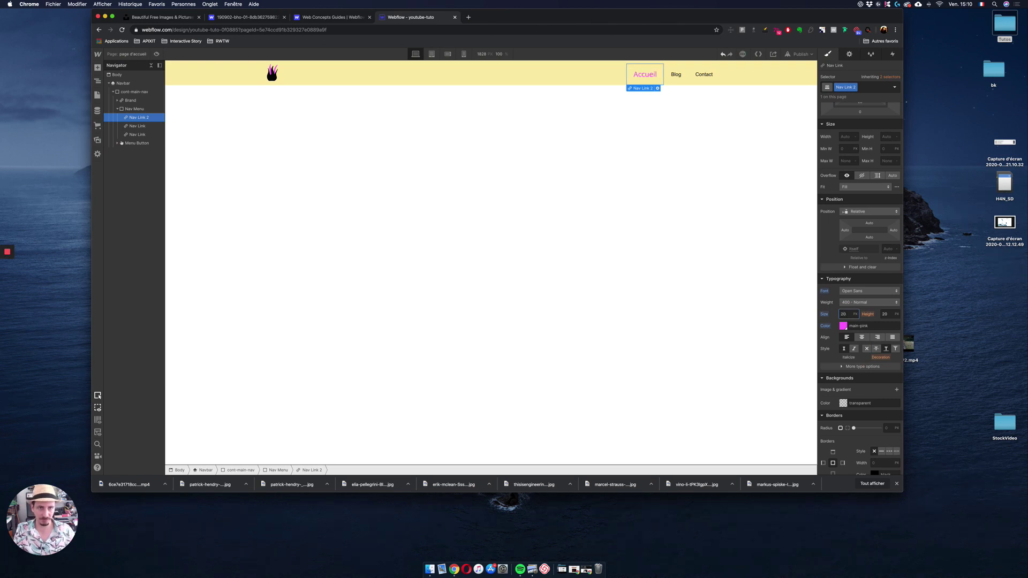
Set the Accueil link's line height to 30 px and its font weight to 700 - Bold
left_click(888, 313)
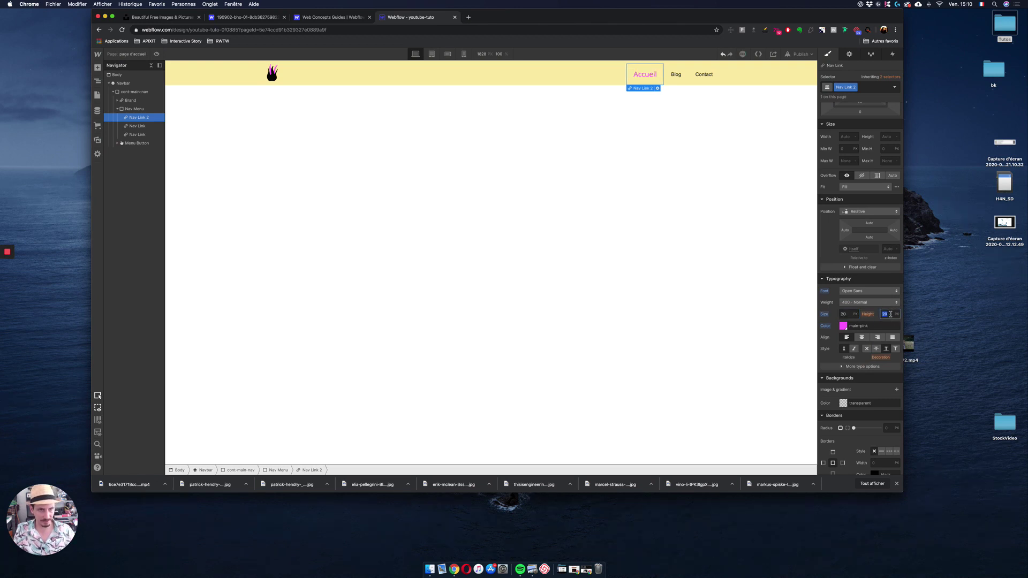
key("Up")
key("Up")
key("Up")
key("Up")
key("Up")
key("Up")
key("Up")
key("Up")
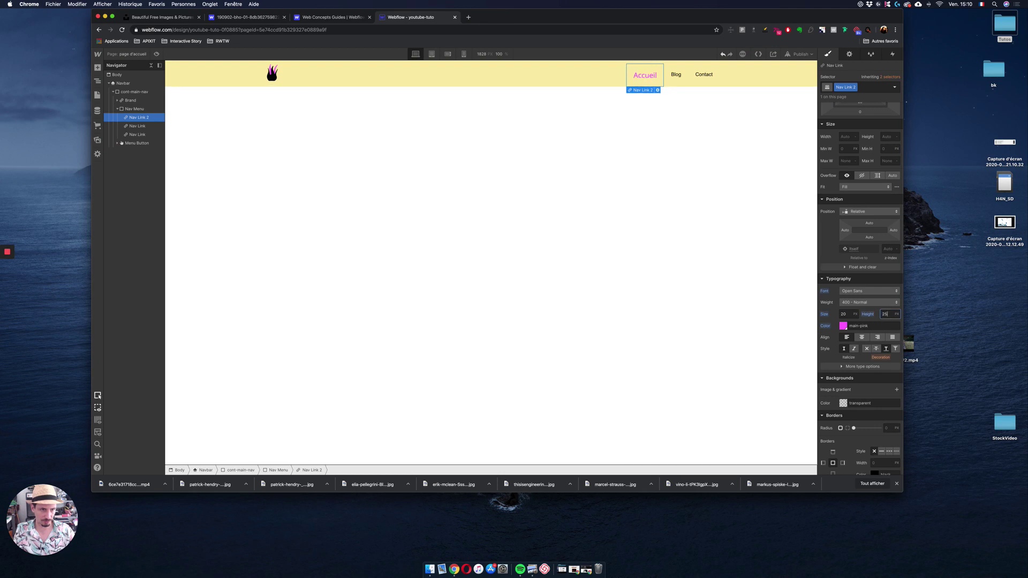
key("Up")
key("Up")
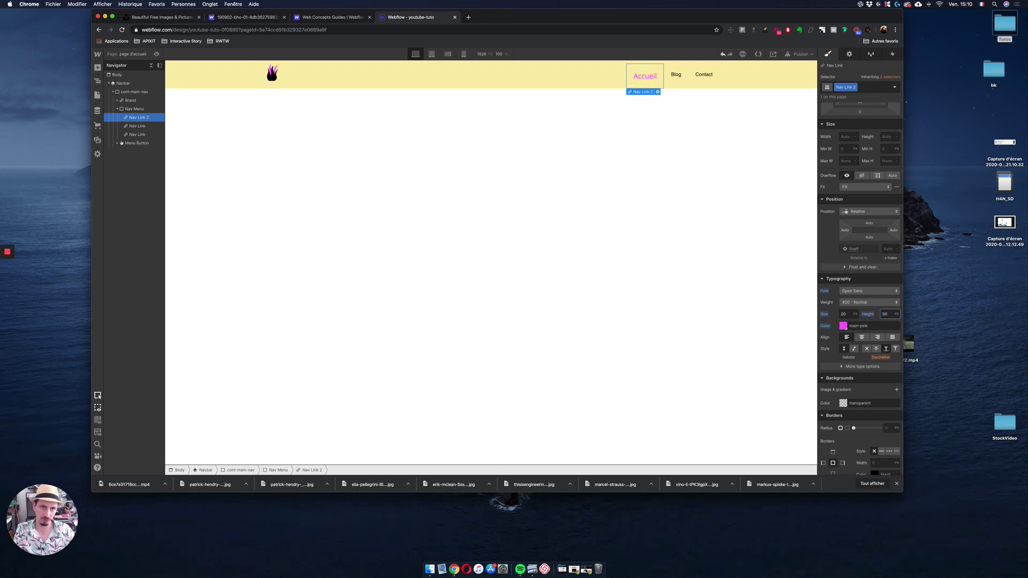
left_click(881, 303)
left_click(864, 327)
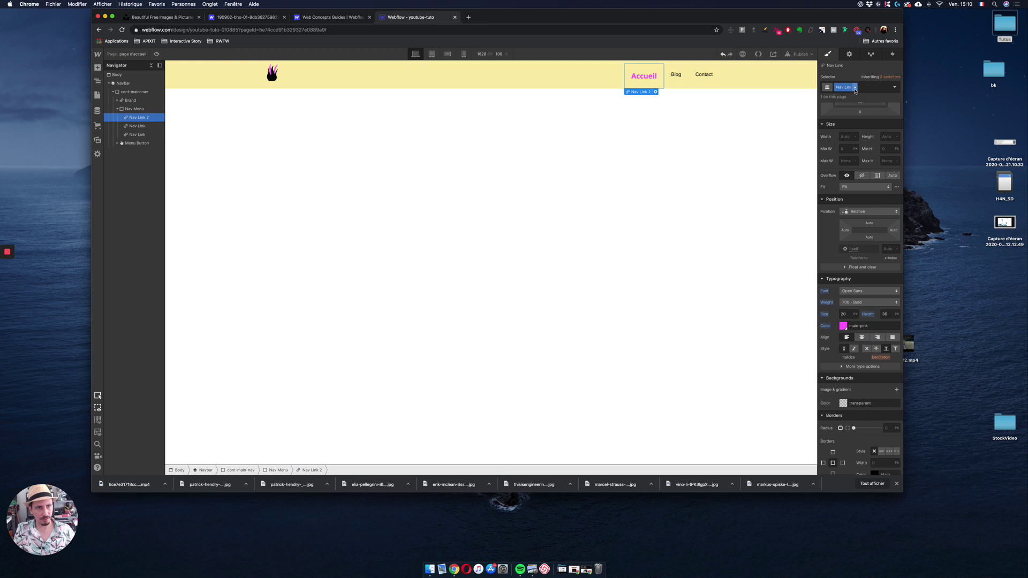
Rename the Accueil link's class to link-main-nav
left_click(855, 88)
left_click(851, 97)
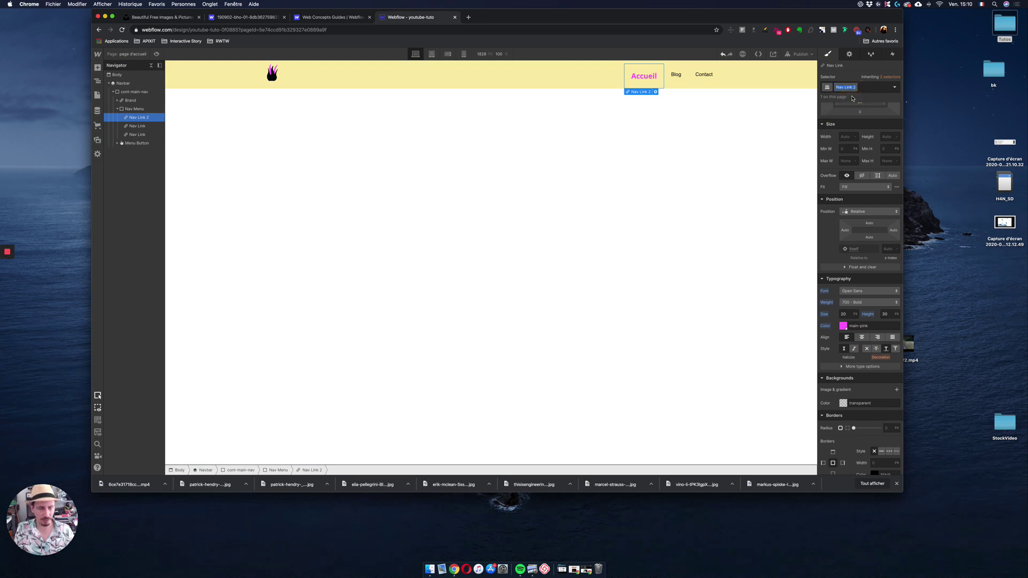
type("link")
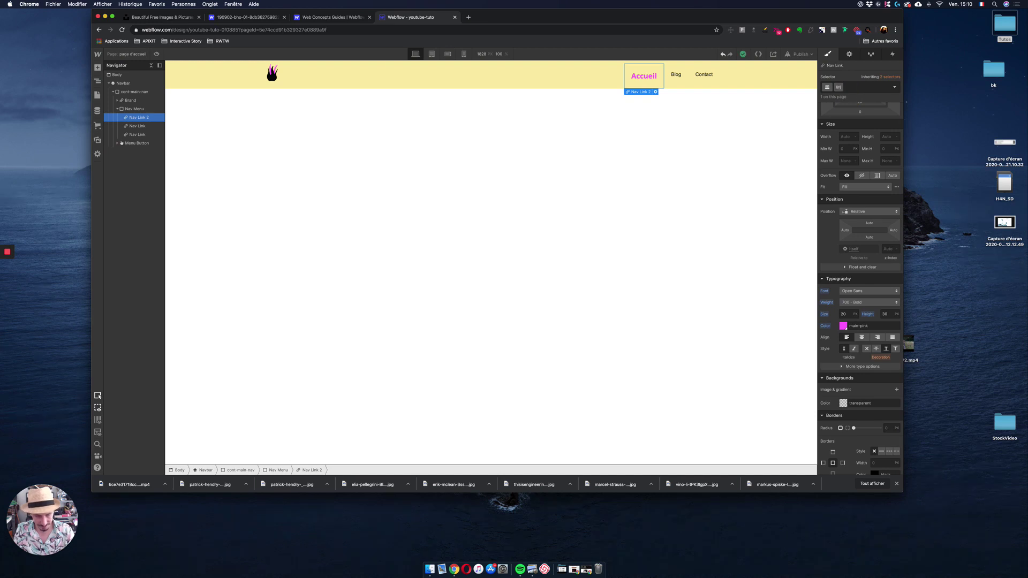
type("-")
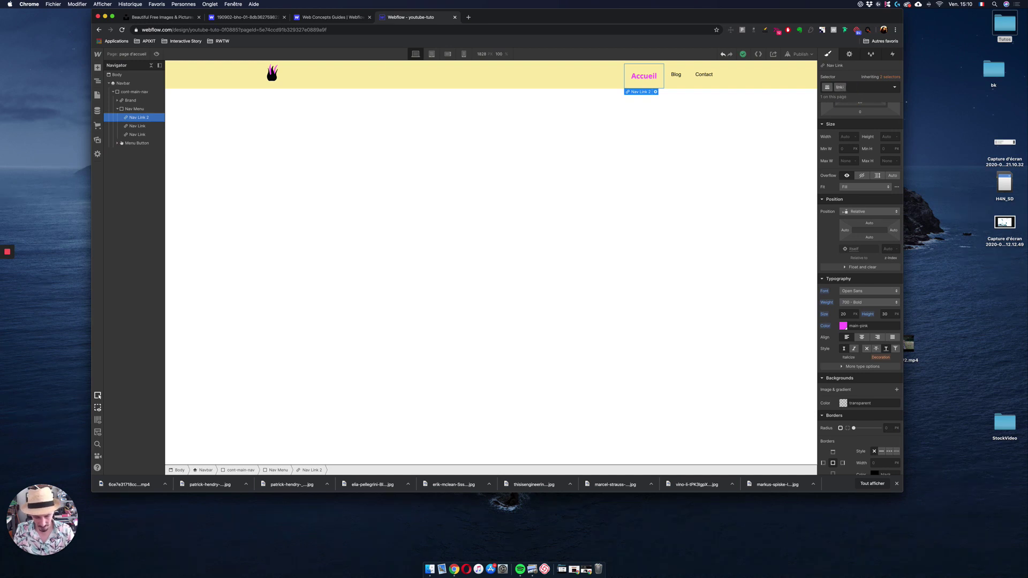
type("main-nav")
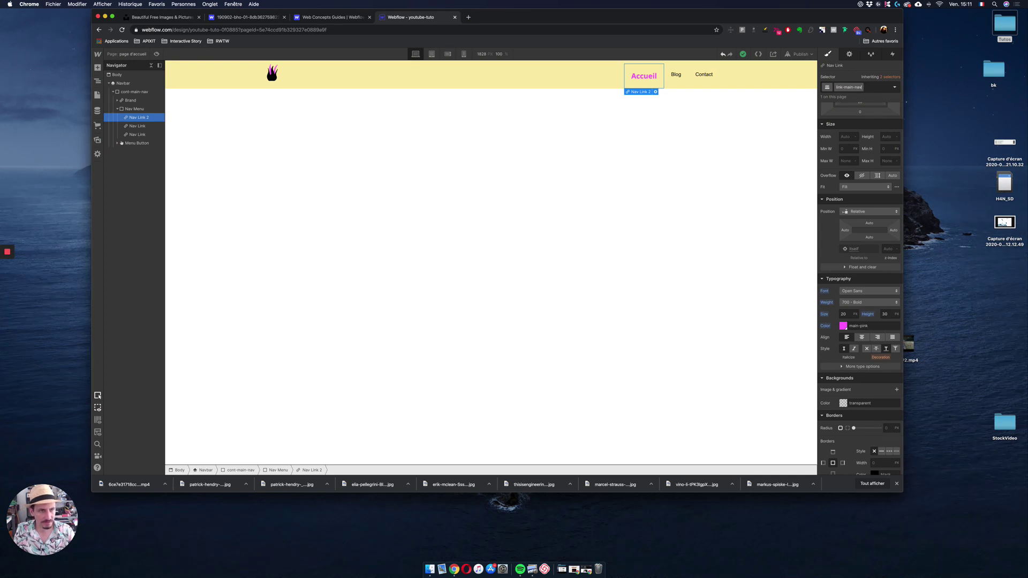
key("Return")
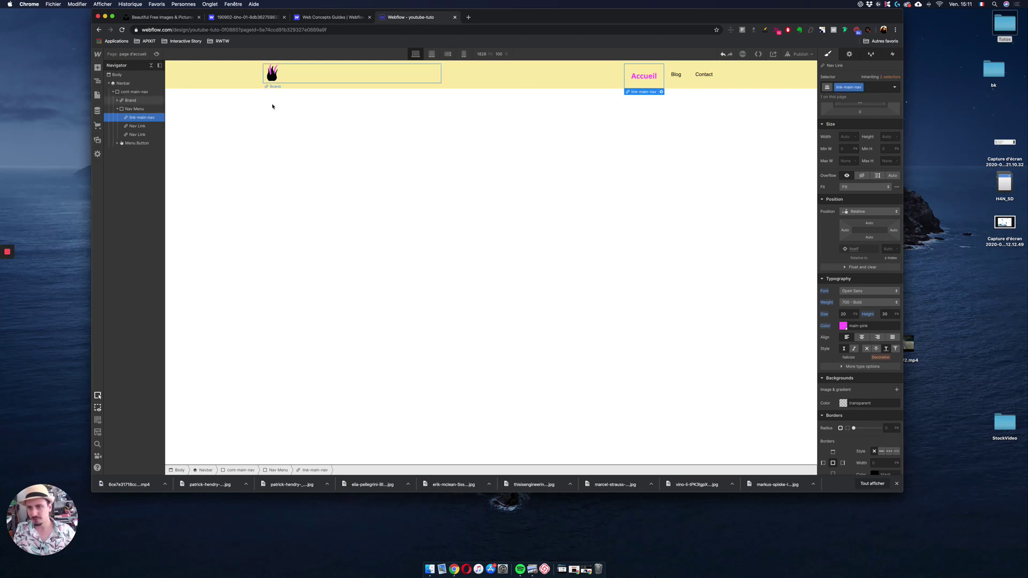
Apply the existing link-main-nav class to the Blog navigation link
left_click(140, 126)
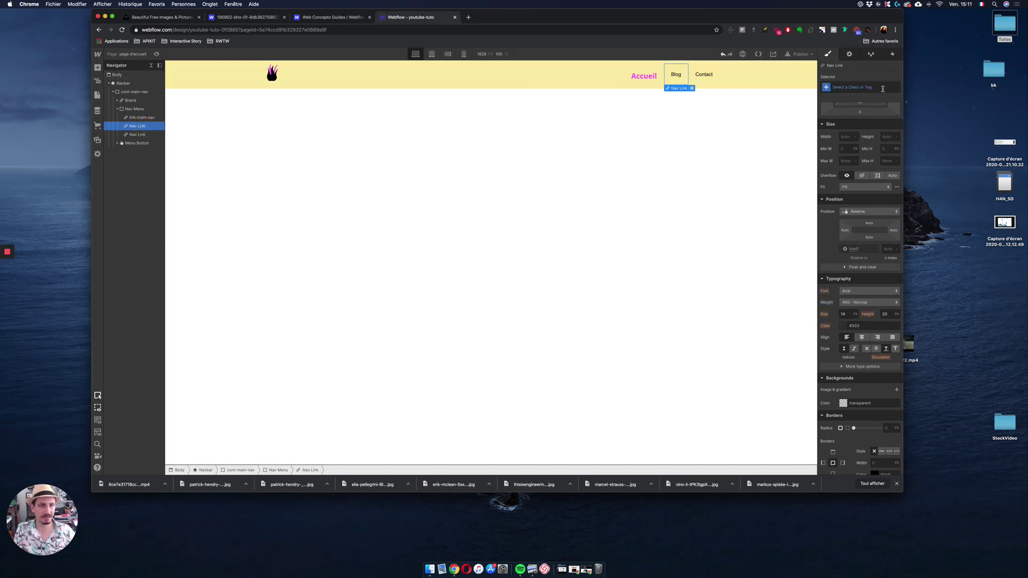
key("super+Return")
type("lin")
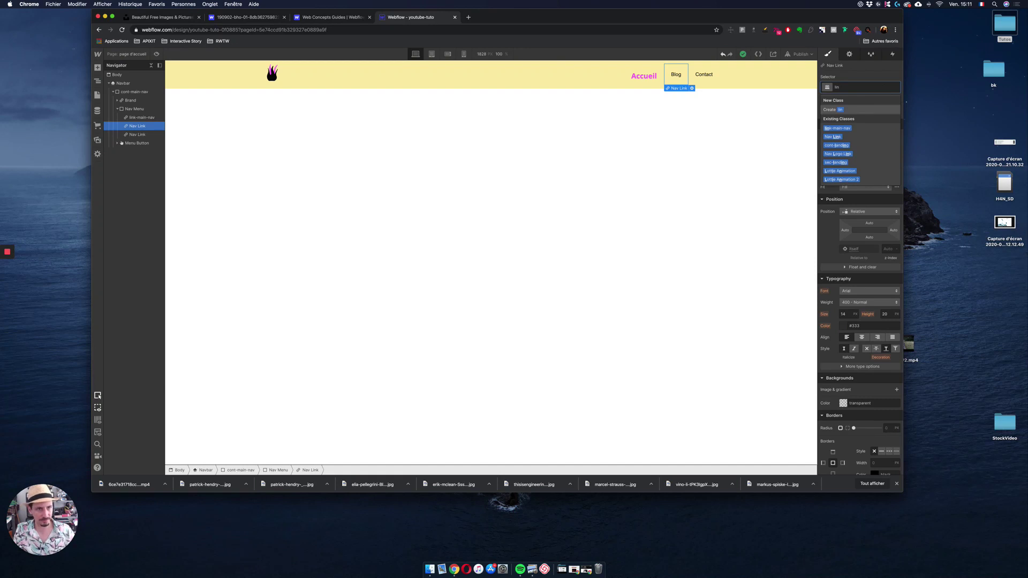
left_click(837, 128)
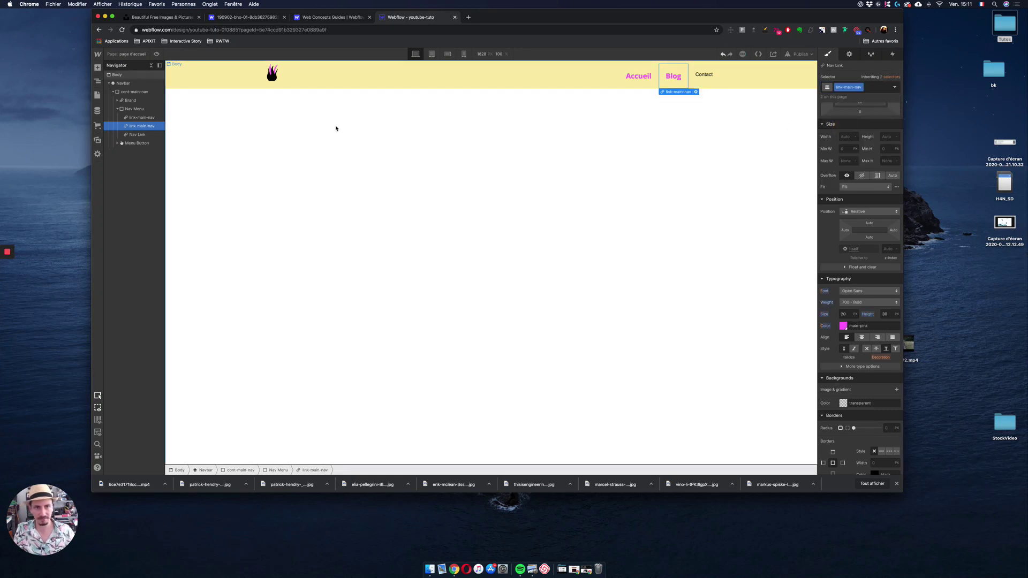
Apply the existing link-main-nav class to the Contact navigation link
left_click(140, 135)
key("super+Return")
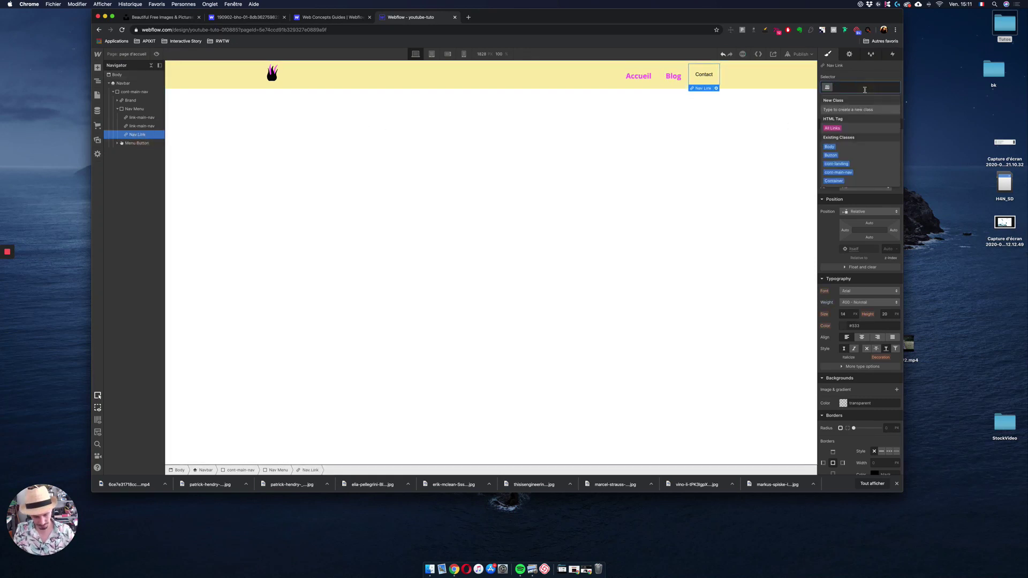
type("link")
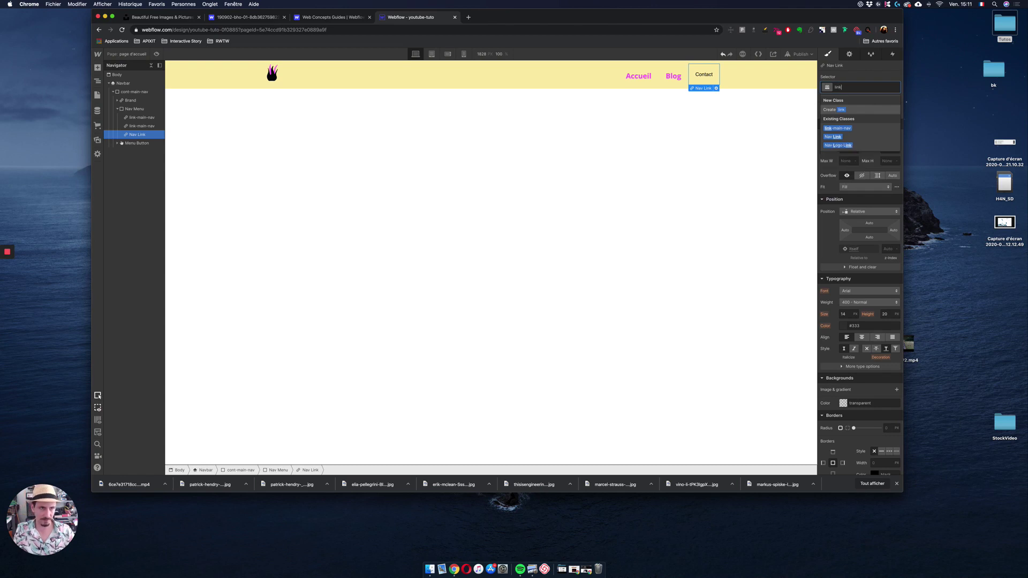
left_click(839, 128)
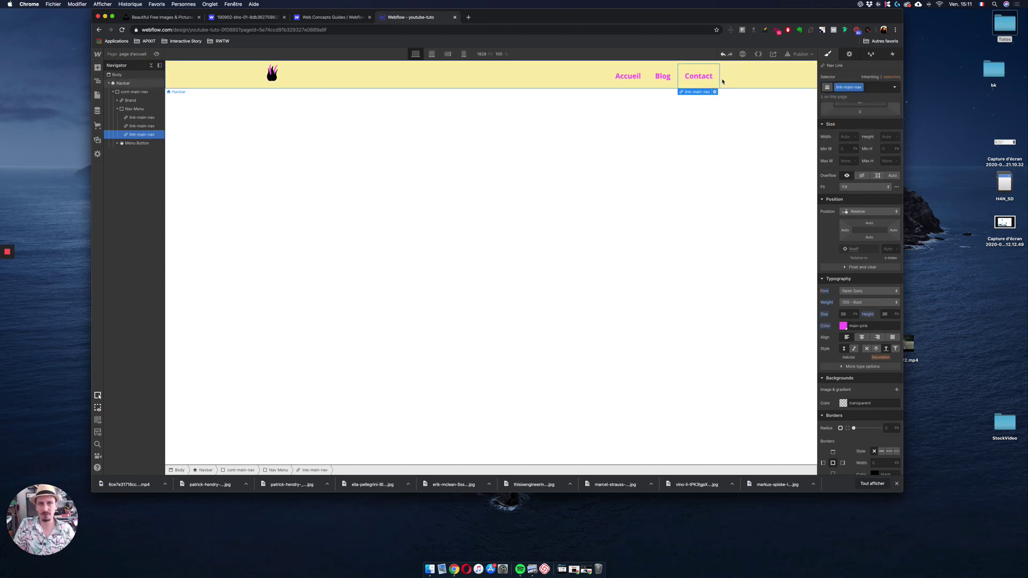
Replace the Contact link's class with a new class named link-CTA-main-nav
left_click(876, 88)
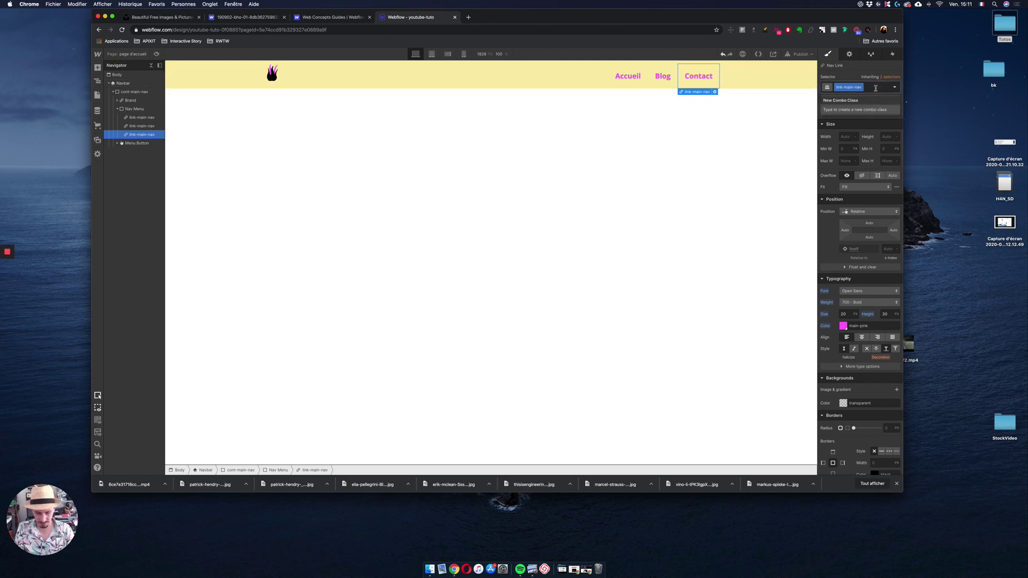
key("BackSpace")
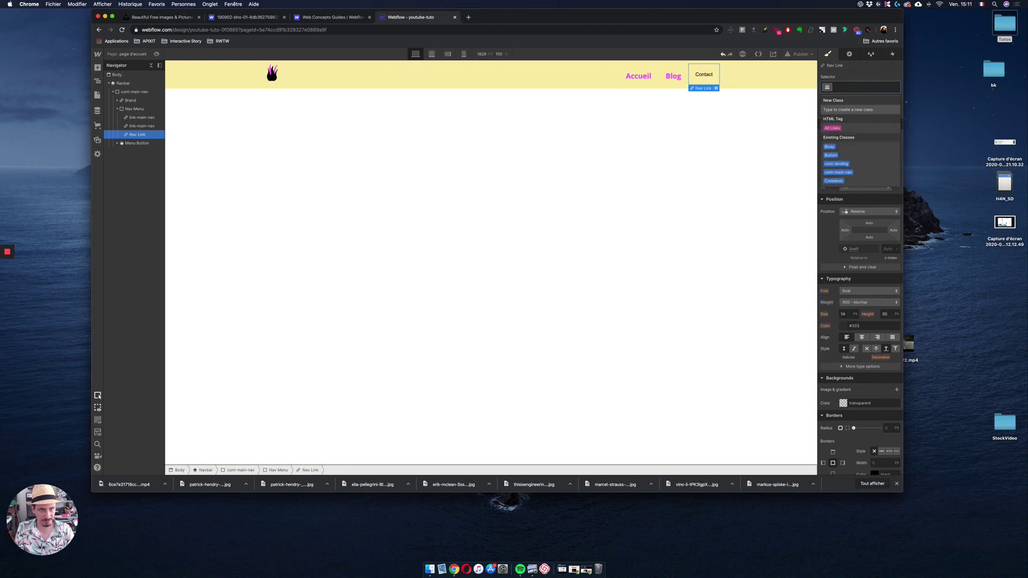
type("lin")
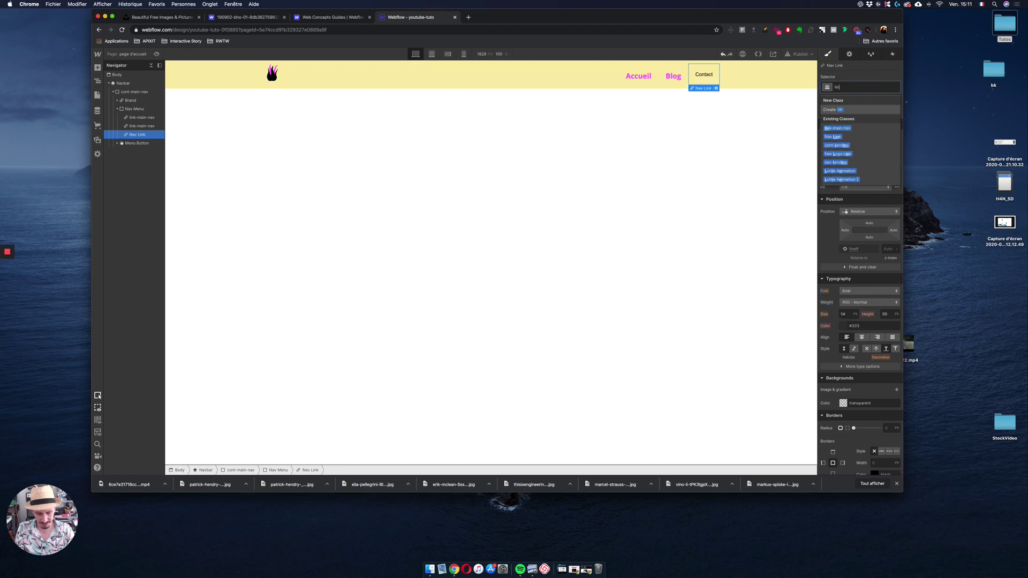
type("k-C")
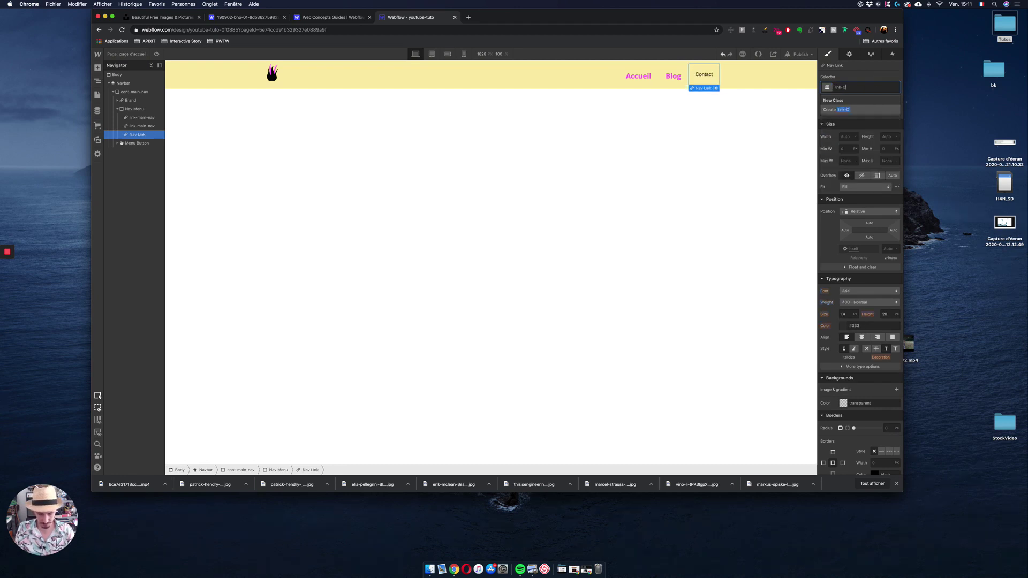
type("TA-main-nav")
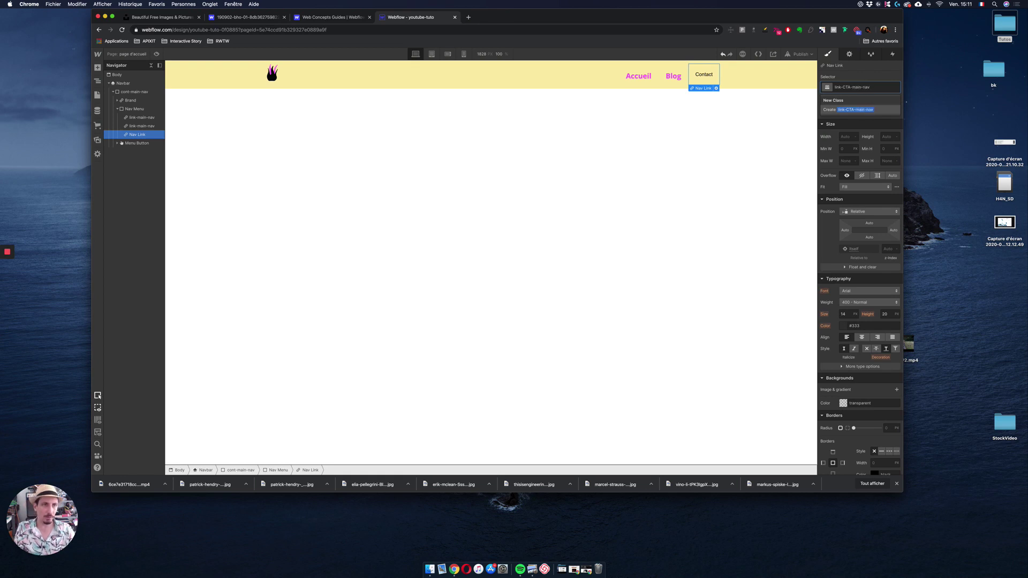
key("Return")
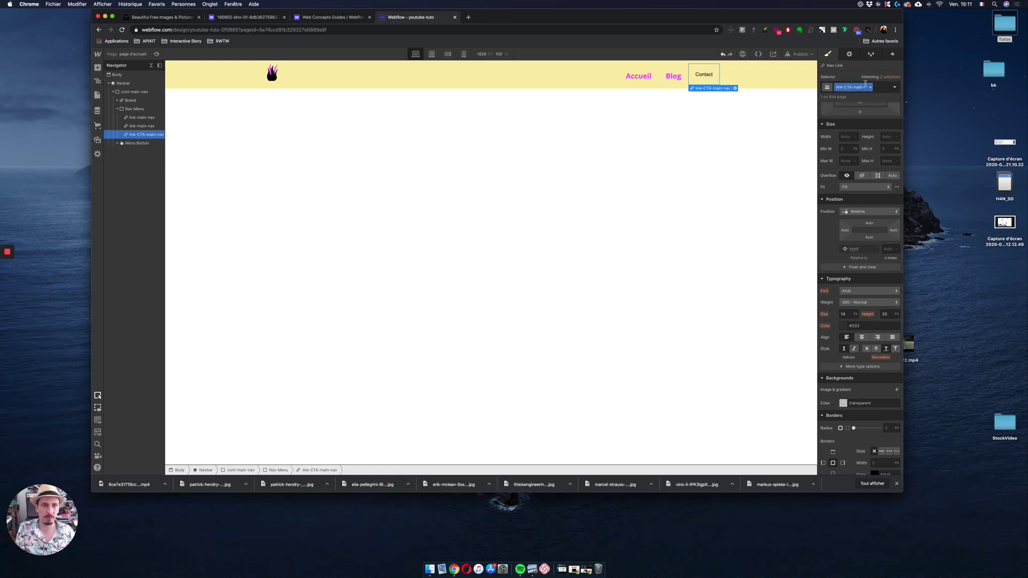
Set the Contact link's background to the Main-blue swatch and its font to Open Sans
left_click(843, 403)
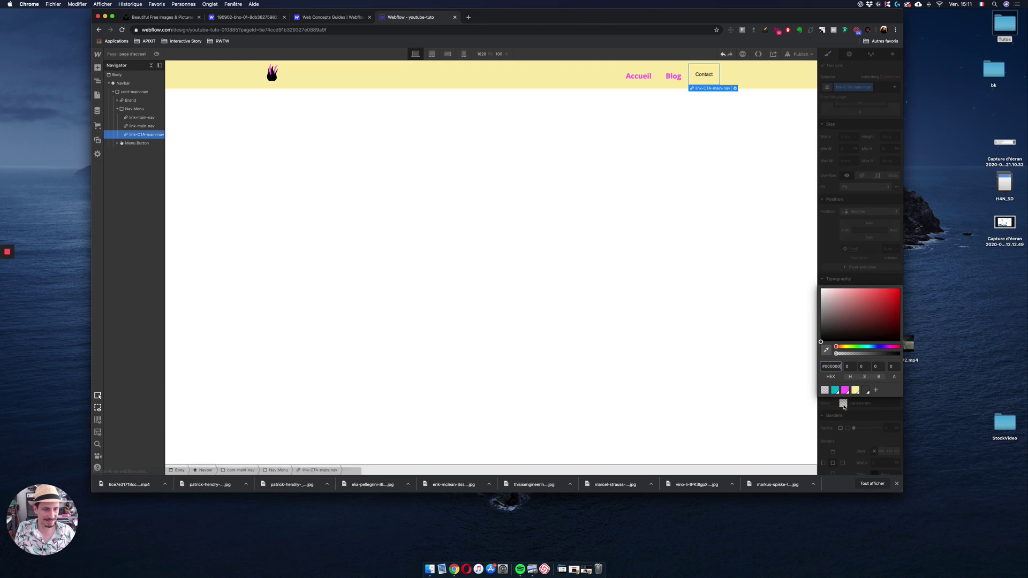
left_click(835, 376)
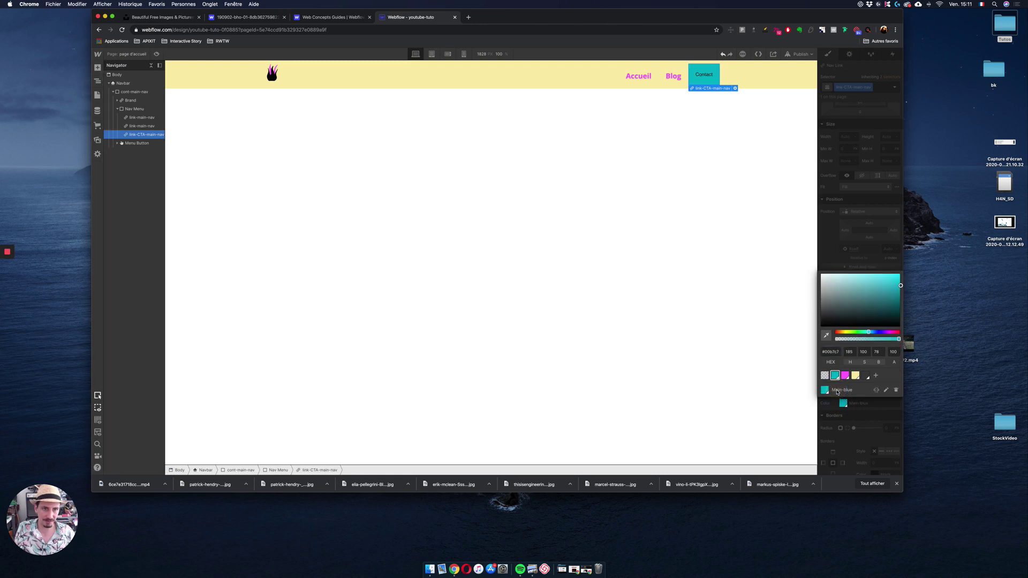
left_click(824, 254)
left_click(855, 292)
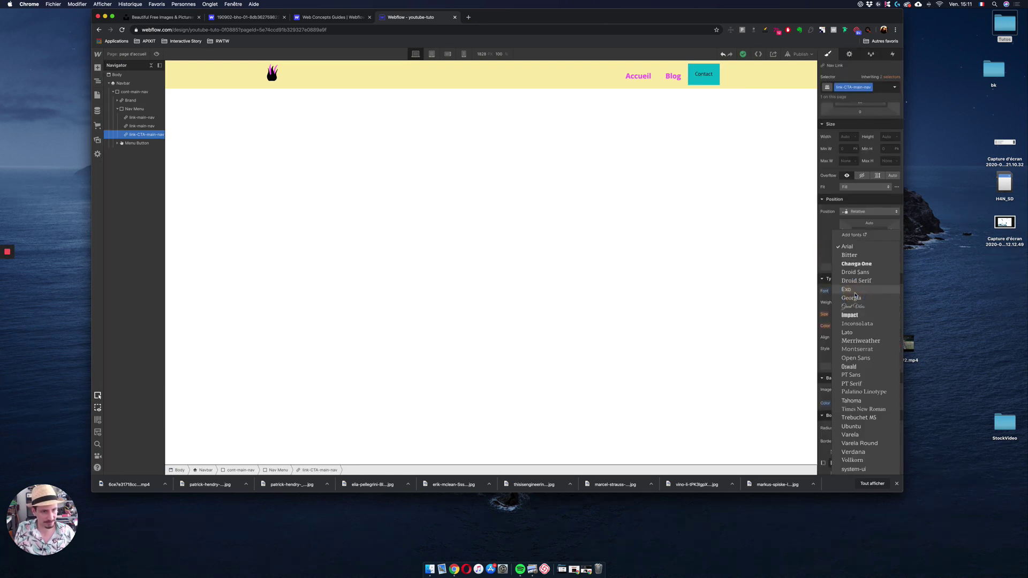
left_click(857, 359)
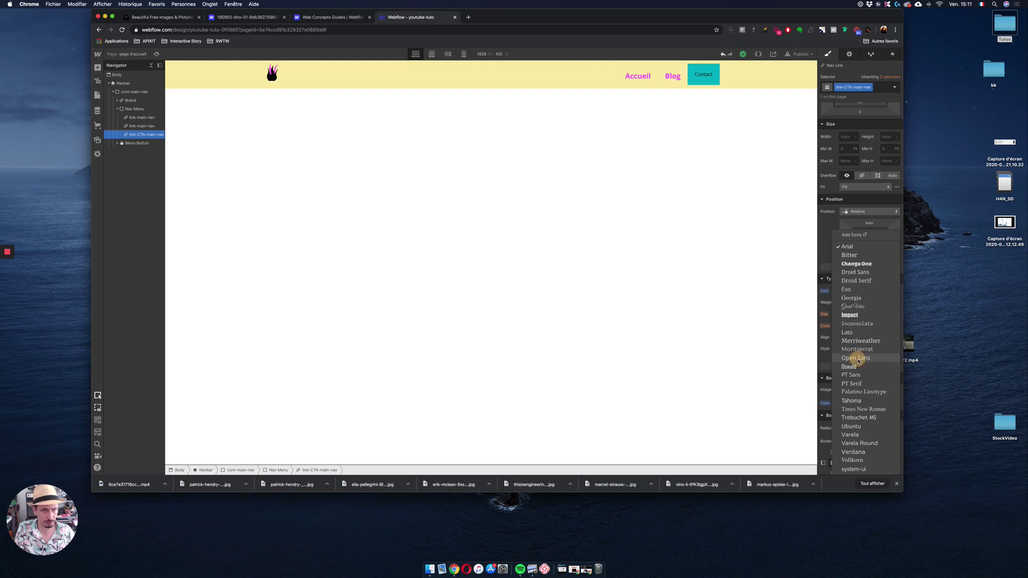
Set the Contact link's font size to 20 px, line height to 30 px and weight to 700 - Bold
double_click(847, 314)
type("20")
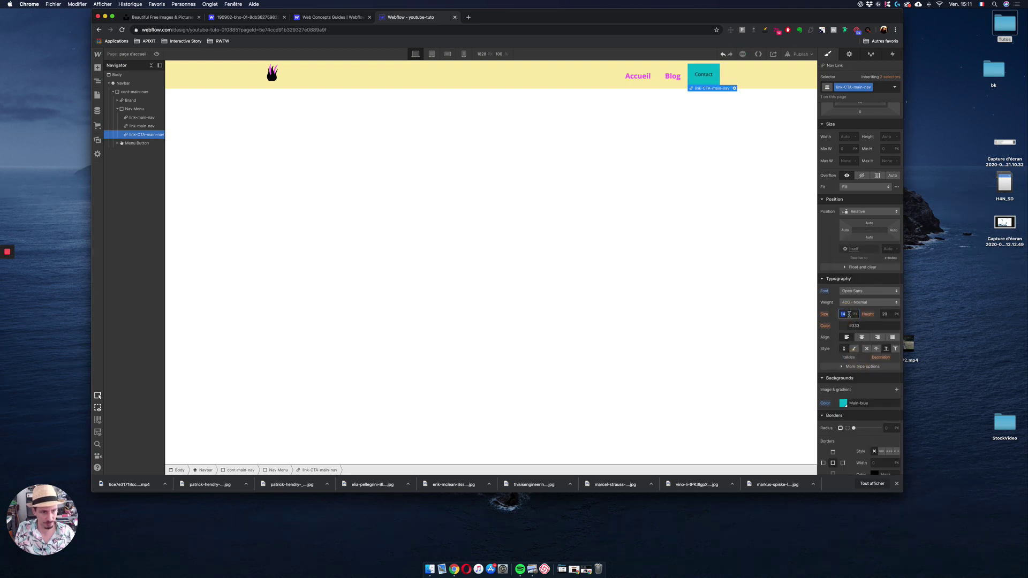
left_click(886, 314)
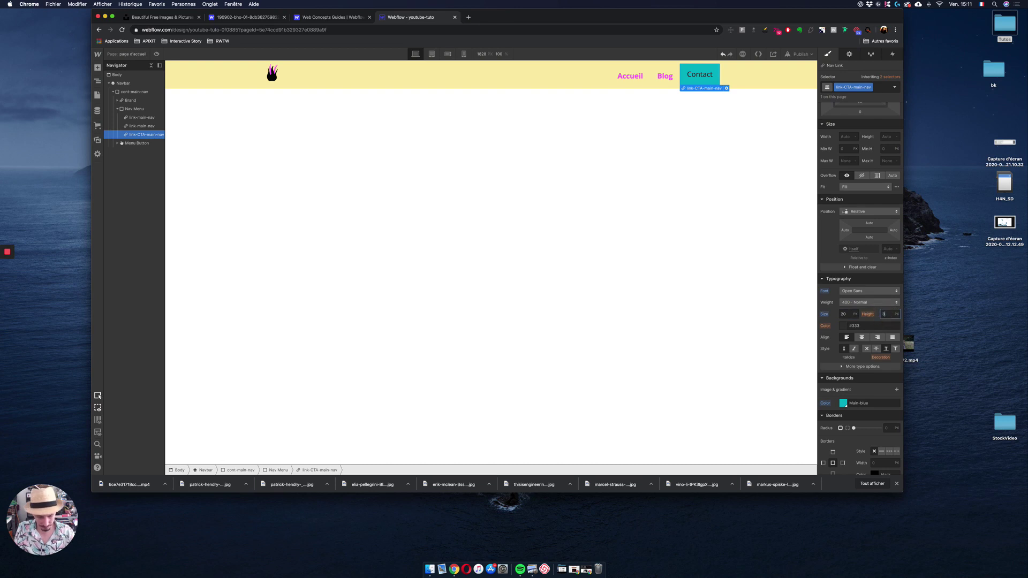
type("30")
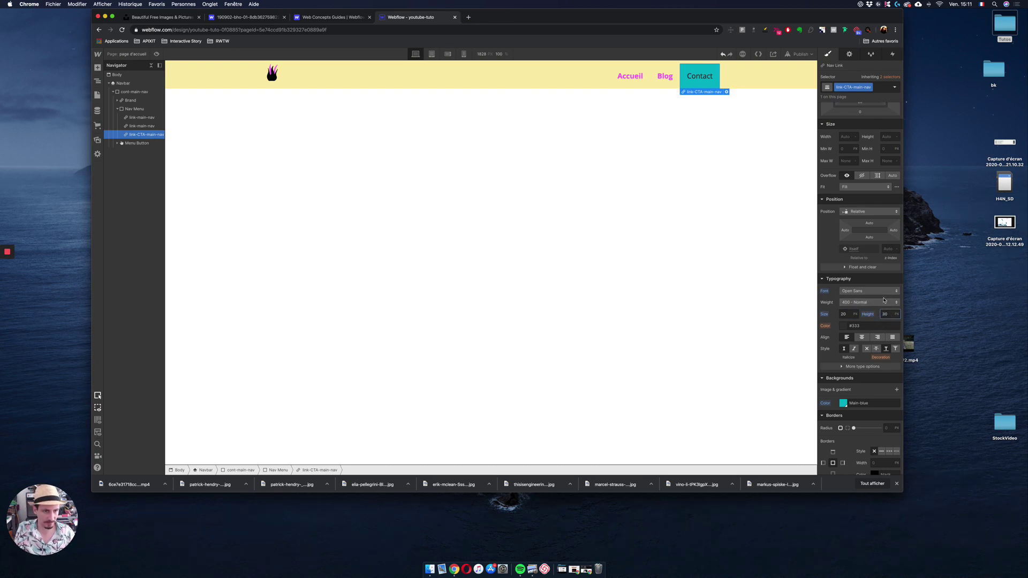
left_click(868, 303)
left_click(865, 328)
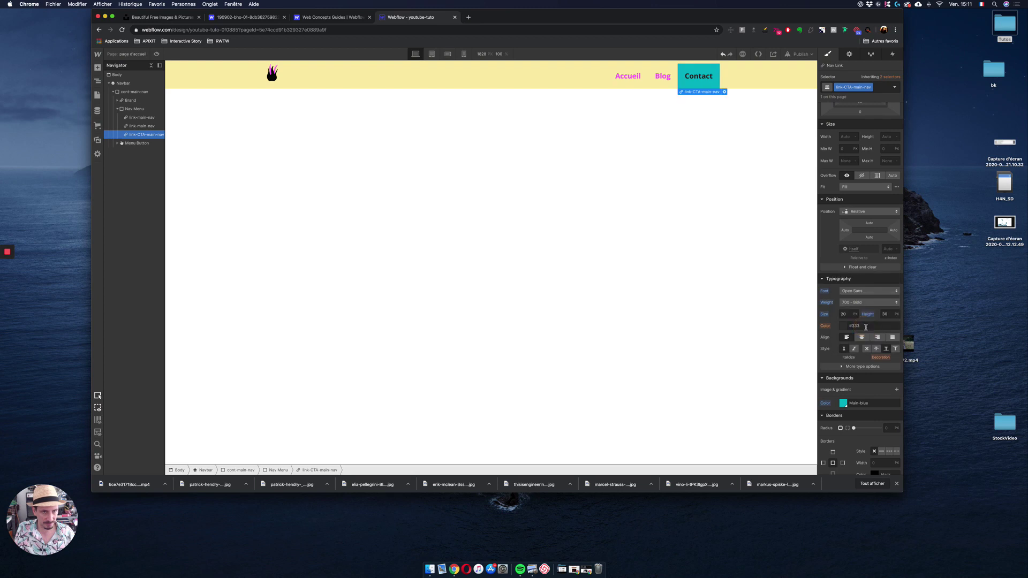
Set the Contact link's text colour to white and slightly round the corners of its box
left_click(847, 327)
left_click(821, 336)
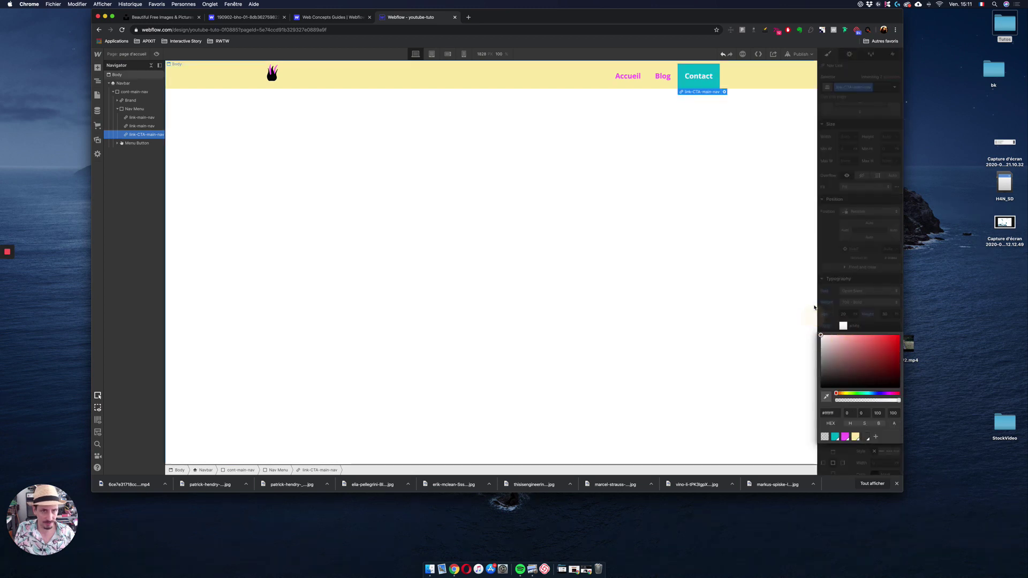
left_click(824, 231)
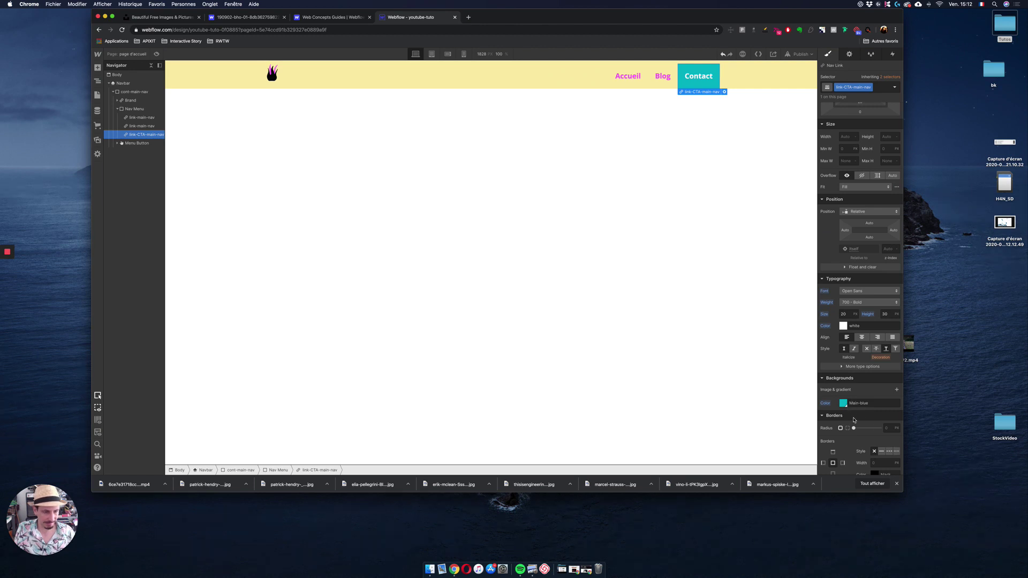
left_click_drag(854, 428, 861, 427)
Try to reduce the Contact link's top padding
scroll(862, 155, "up", 3)
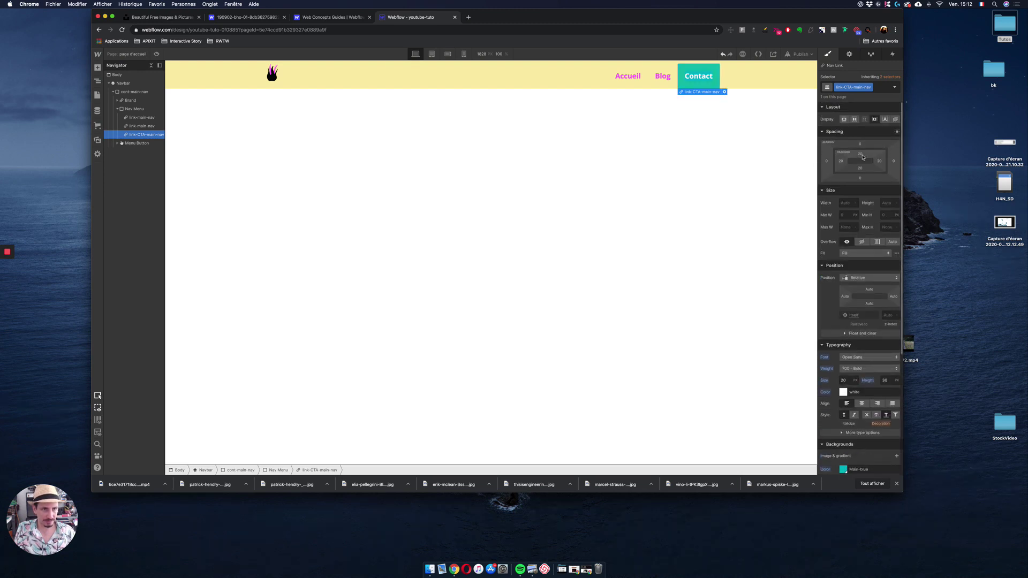
left_click_drag(863, 156, 861, 150)
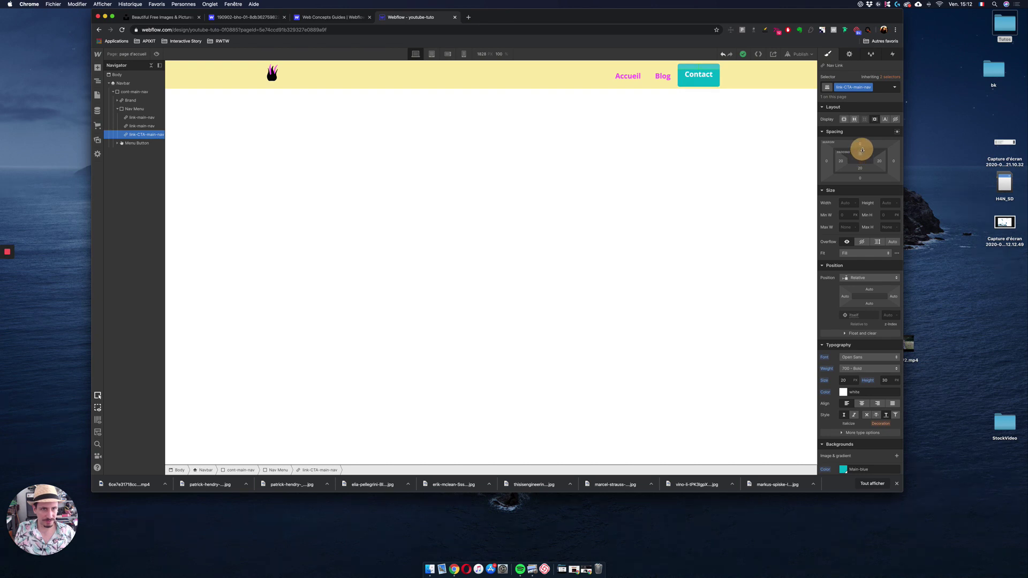
left_click_drag(862, 150, 862, 146)
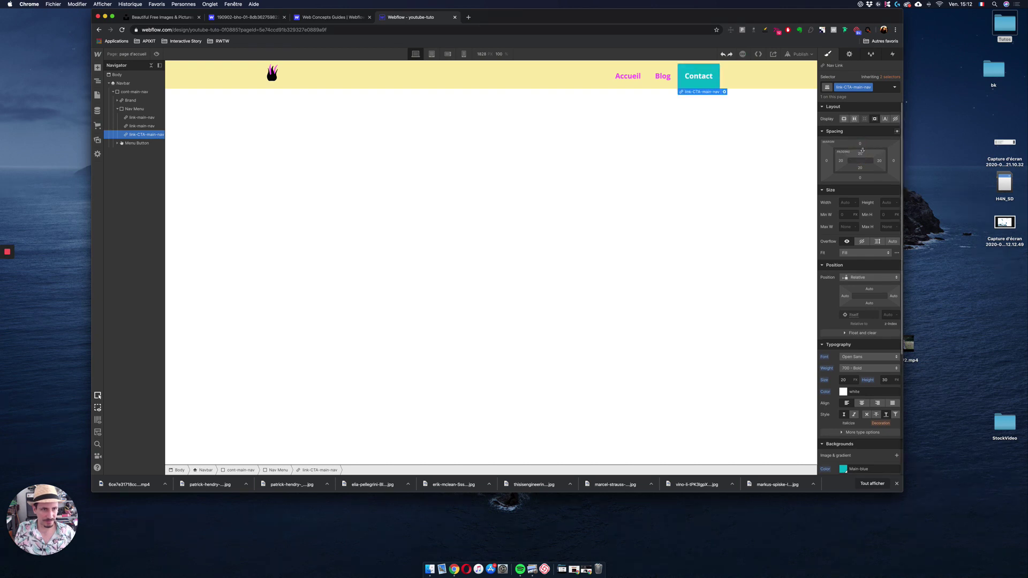
Try to adjust the bottom spacing of the container block directly inside the Navbar
left_click(139, 117)
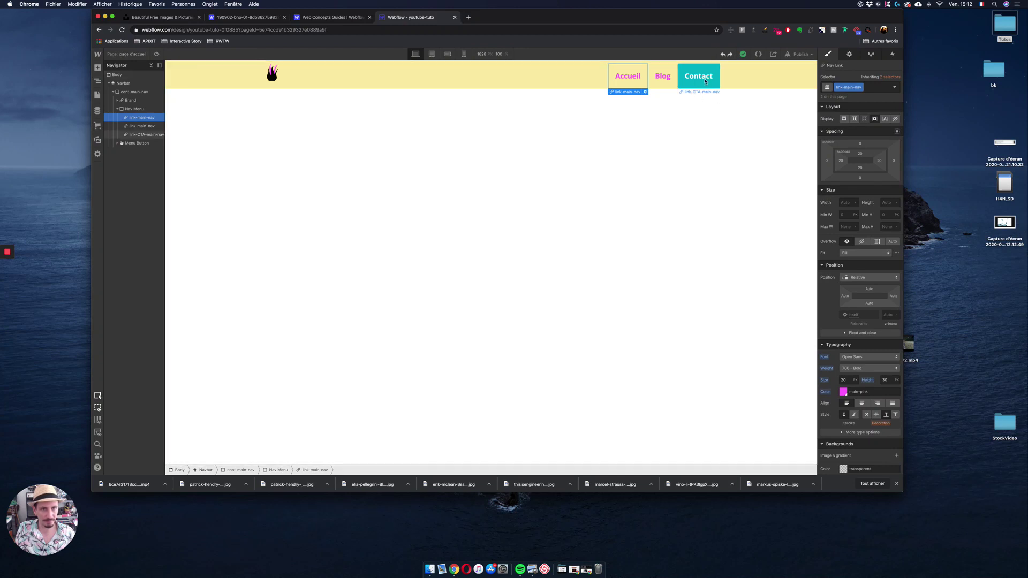
left_click(771, 81)
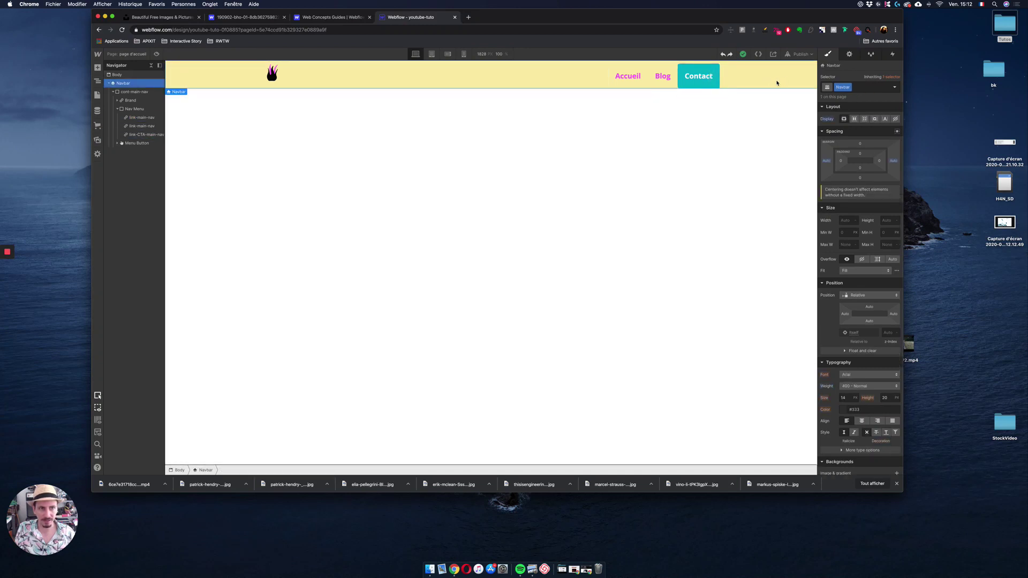
left_click(138, 93)
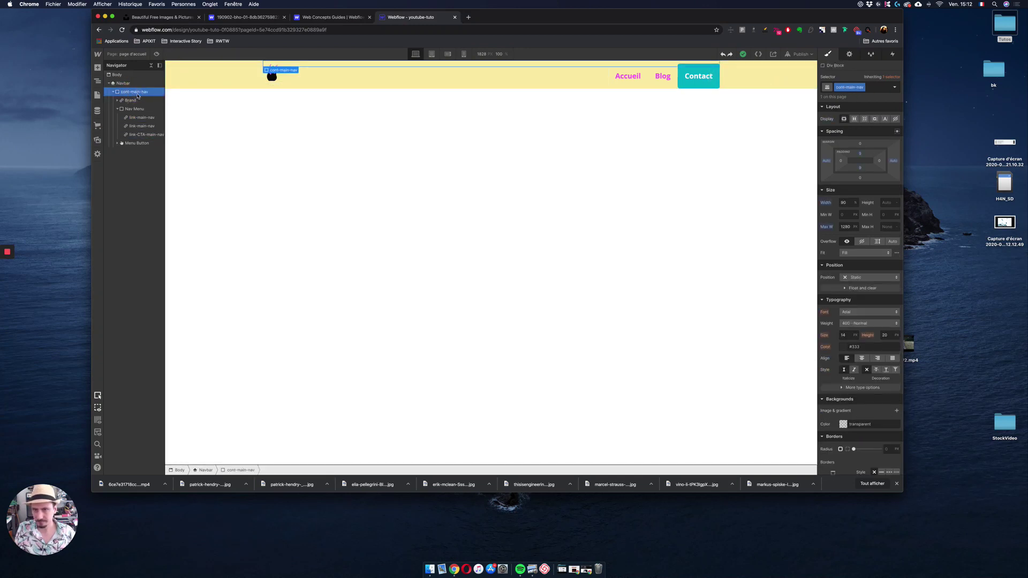
left_click(860, 183)
left_click_drag(860, 183, 858, 97)
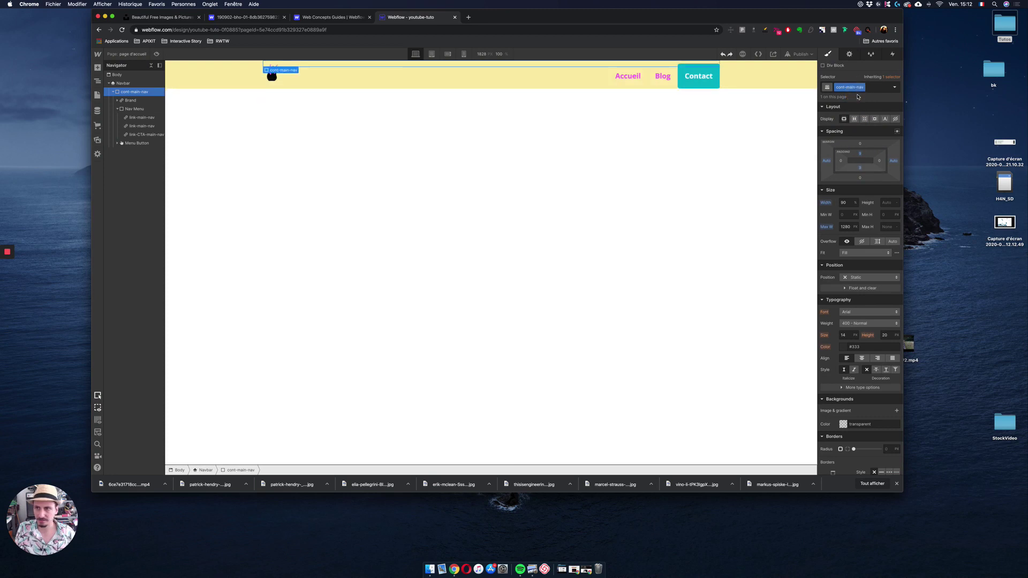
Add a small bottom padding to the Nav Menu block
left_click(117, 108)
left_click(134, 110)
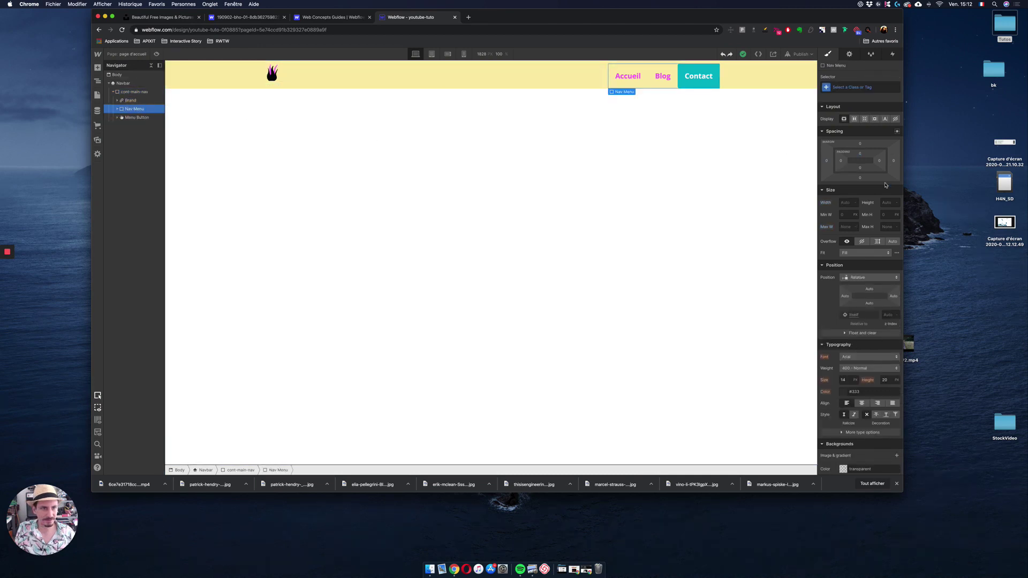
mouse_move(861, 174)
left_mouse_down()
mouse_move(860, 186)
mouse_move(861, 157)
left_mouse_up()
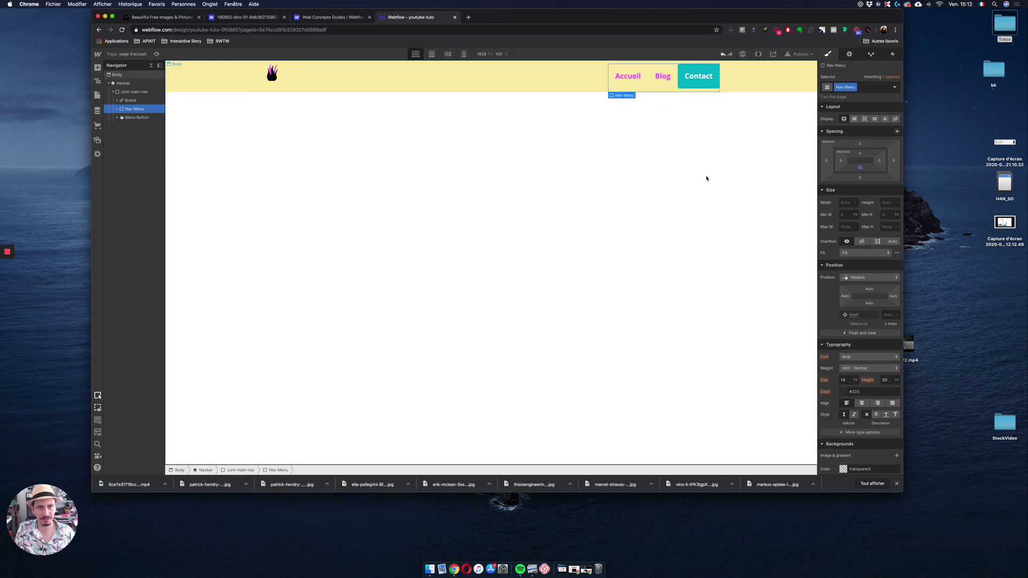
left_click(732, 193)
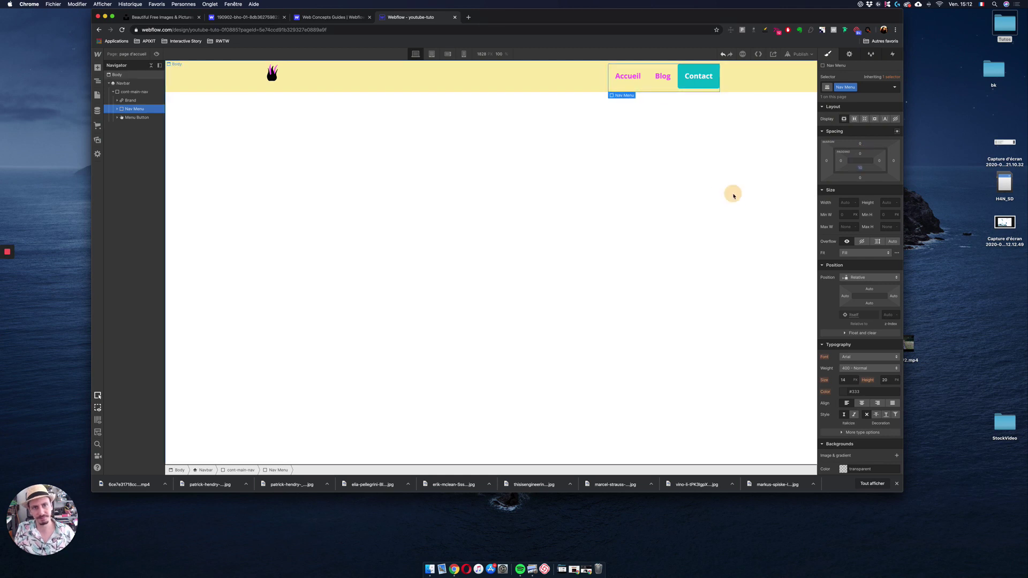
Reduce the Contact link's top and bottom padding to 10 px each
left_click(715, 79)
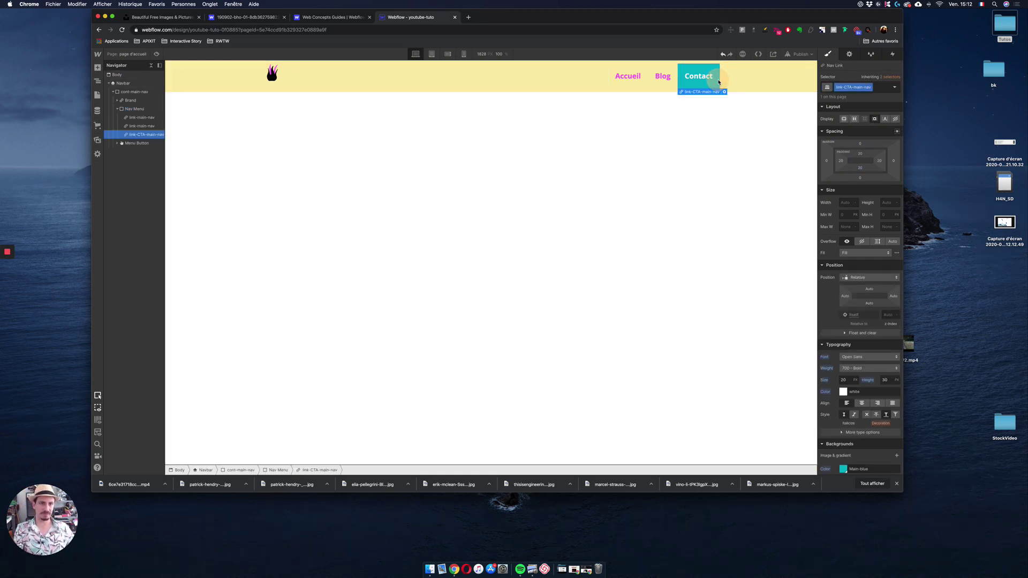
left_click_drag(860, 156, 861, 145)
left_click(860, 168)
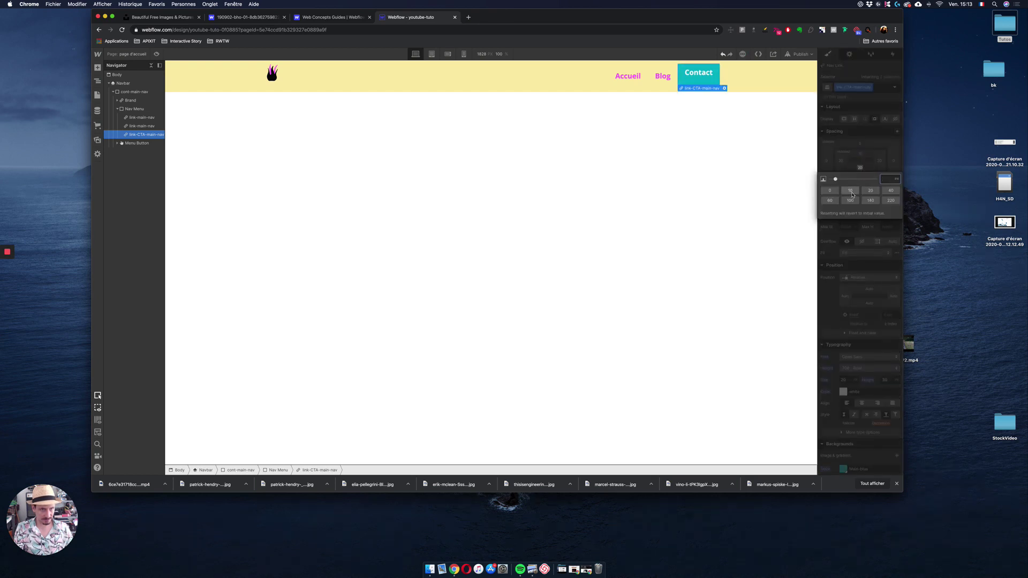
left_click(851, 191)
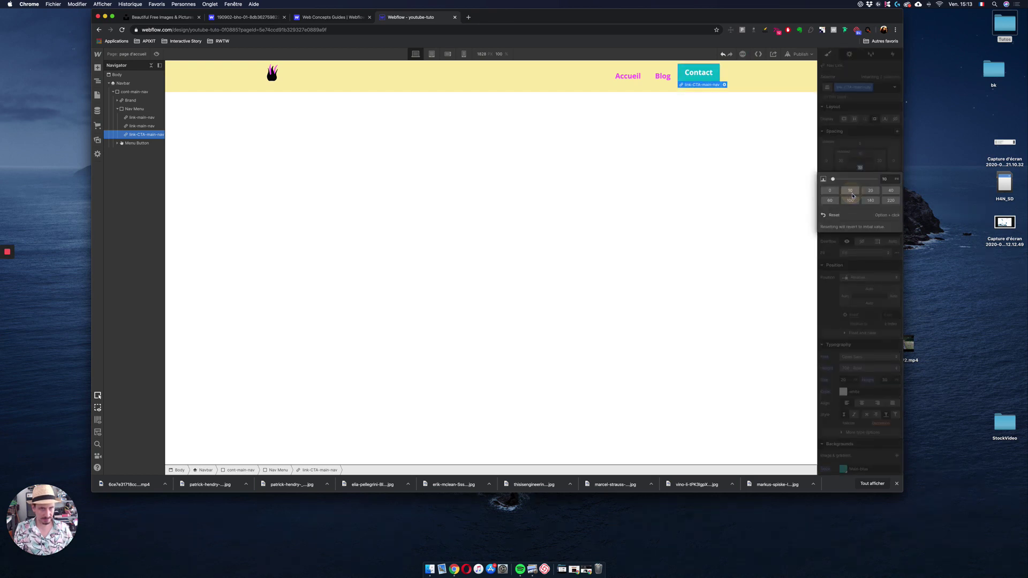
left_click(766, 174)
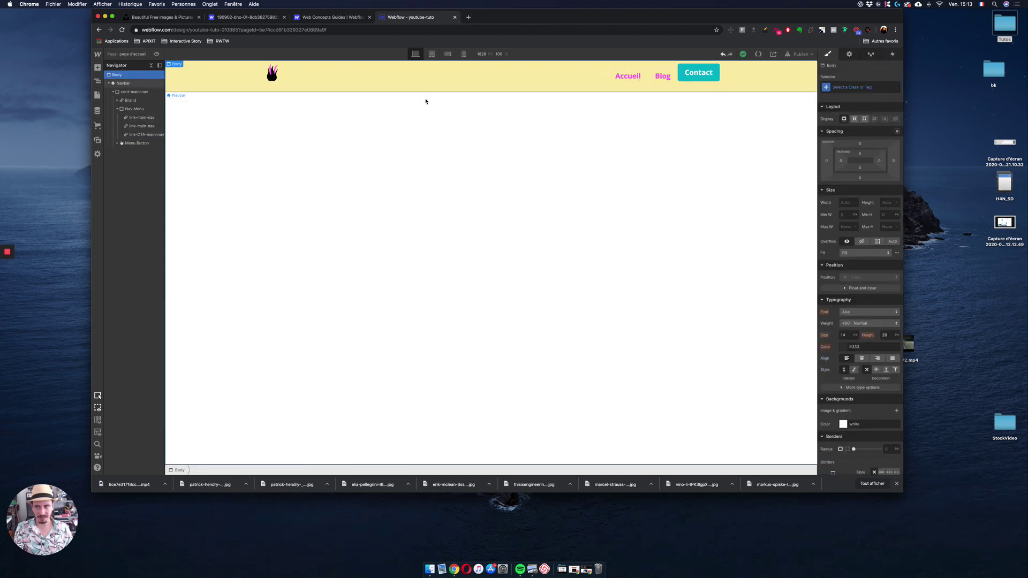
Make the cont-main-nav block a horizontal flex container with centred alignment and space-between justification
left_click(133, 95)
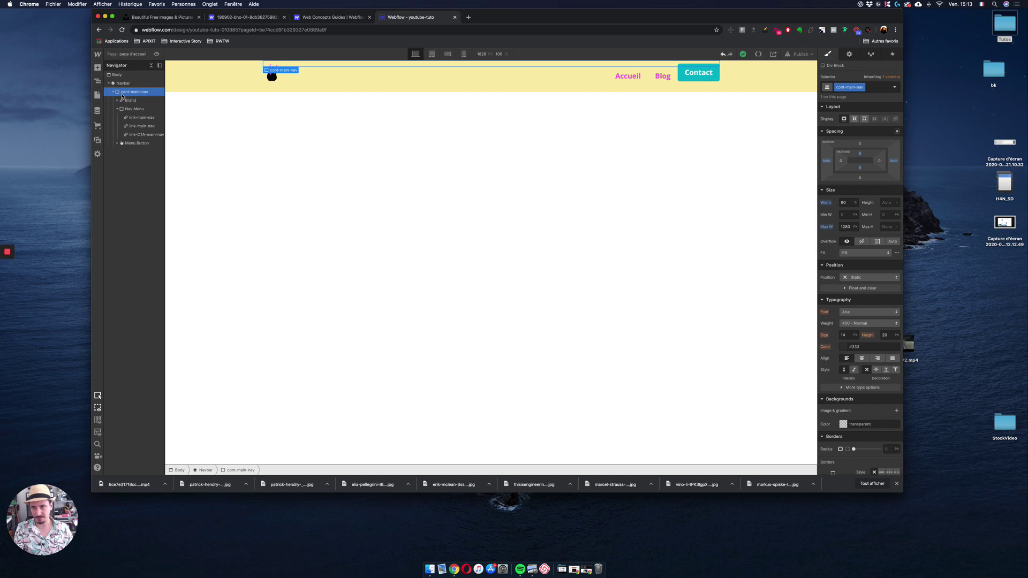
left_click(112, 92)
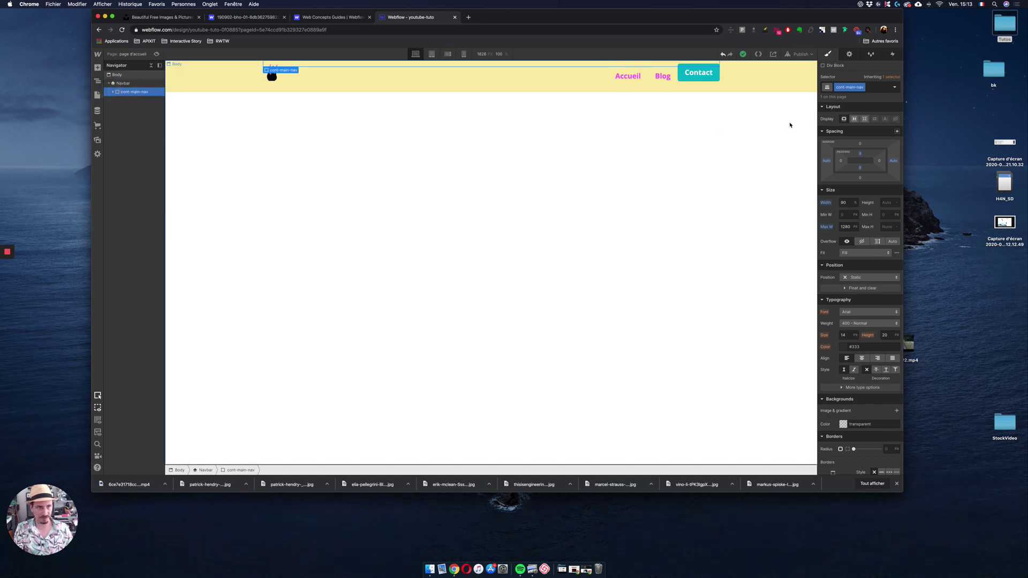
left_click(854, 119)
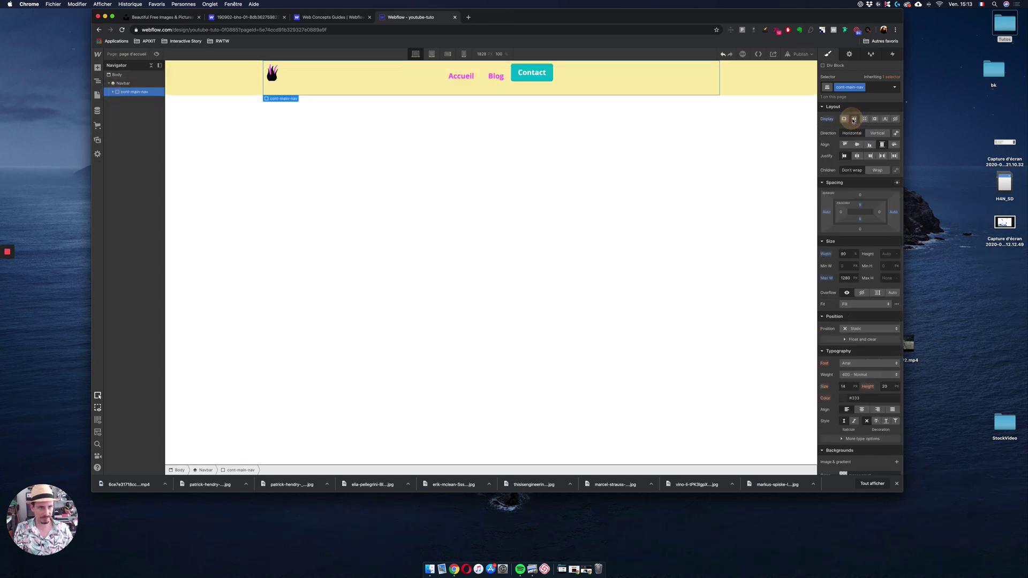
left_click(858, 146)
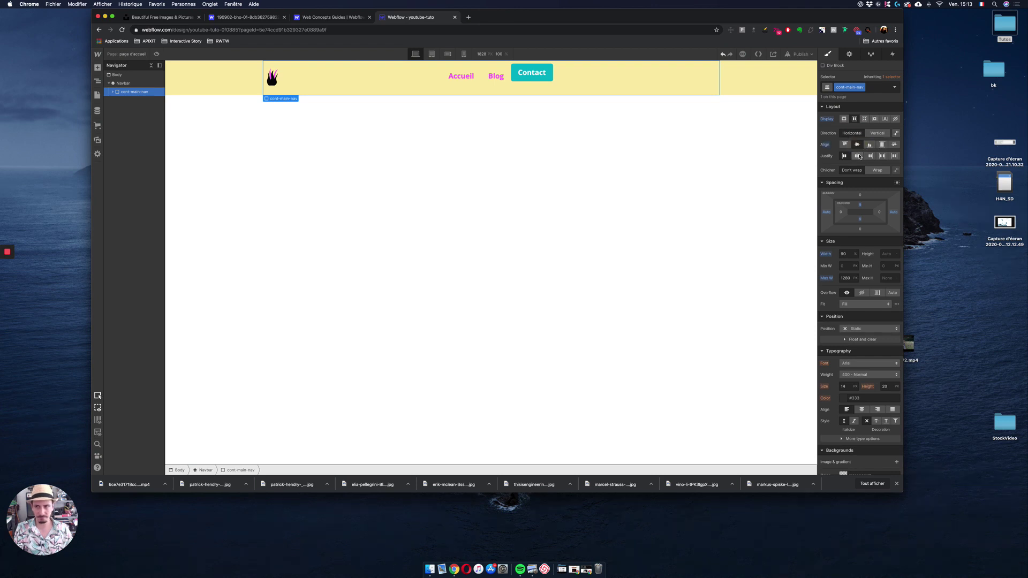
left_click(883, 157)
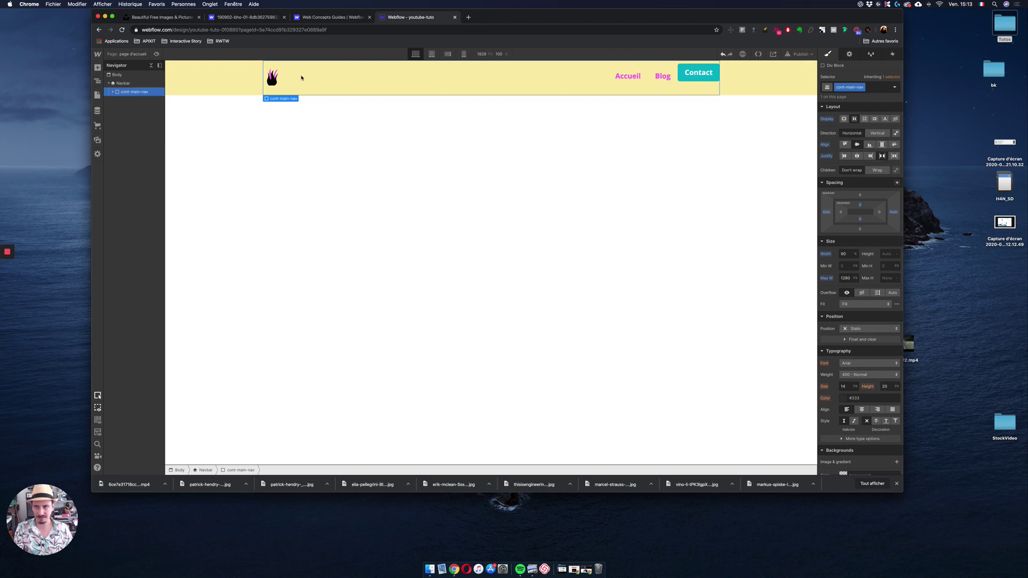
Make the Nav Menu a horizontal flex container with its links centred vertically and justified to the start
left_click(113, 92)
left_click(127, 109)
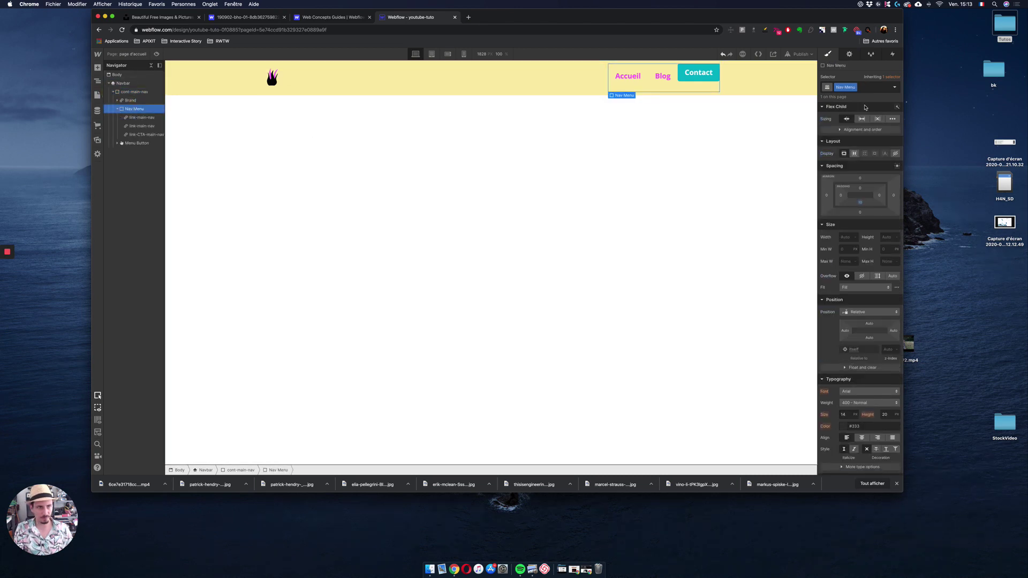
left_click(853, 154)
left_click(857, 179)
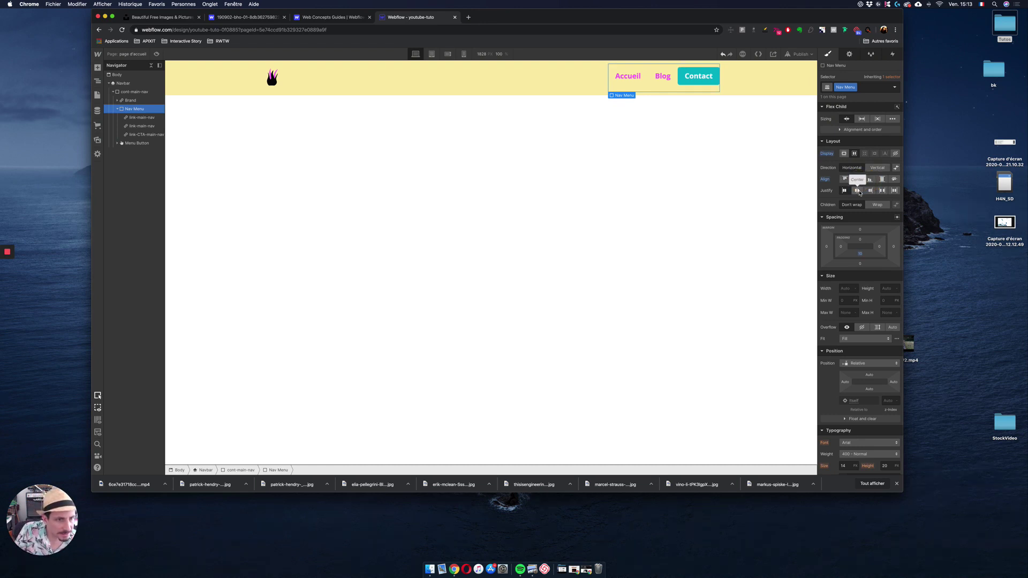
left_click(858, 191)
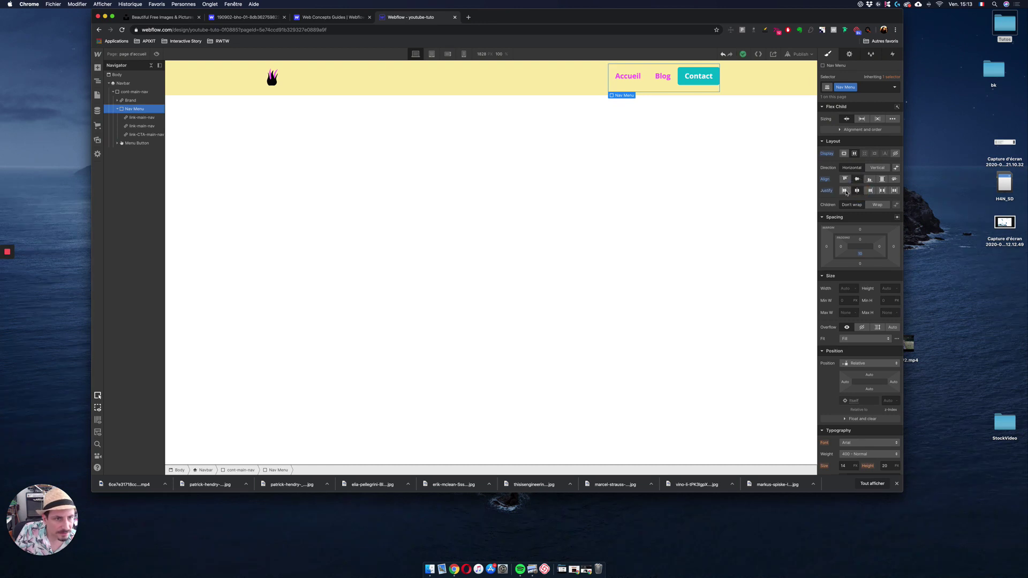
left_click(845, 191)
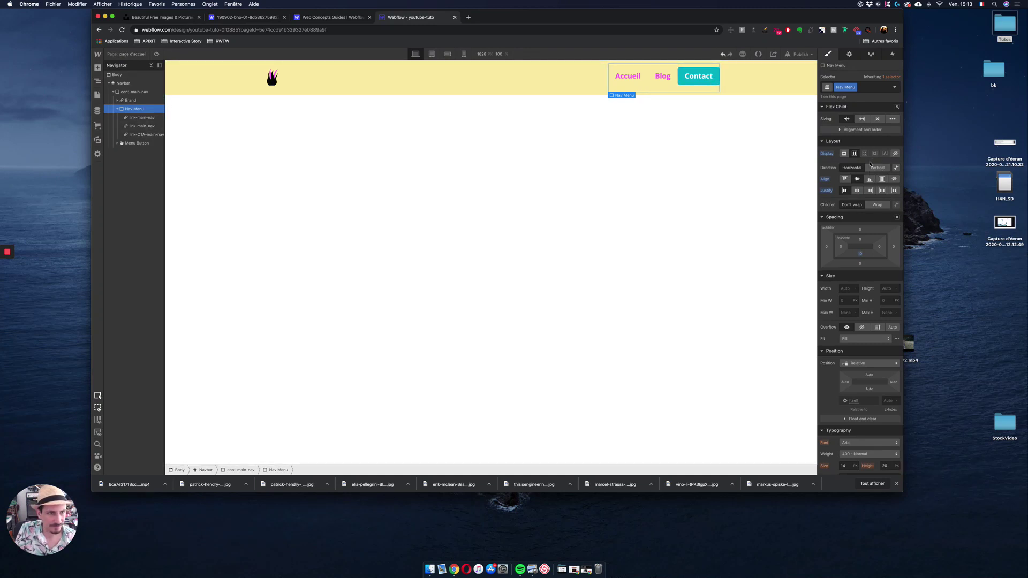
Set the Nav Menu's bottom padding to 0
scroll(871, 164, "down", 2)
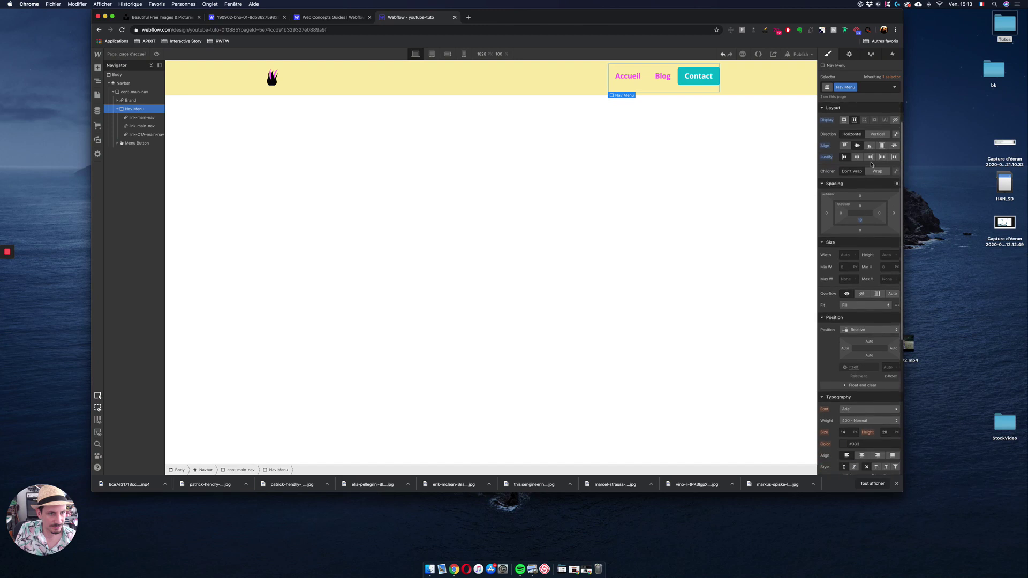
left_click(860, 218)
left_click(830, 238)
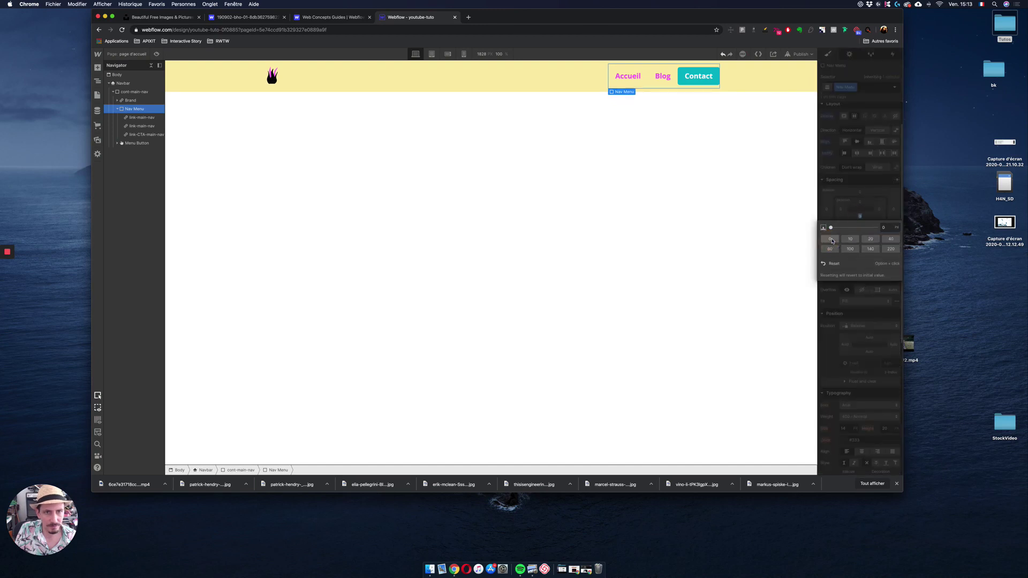
left_click(748, 231)
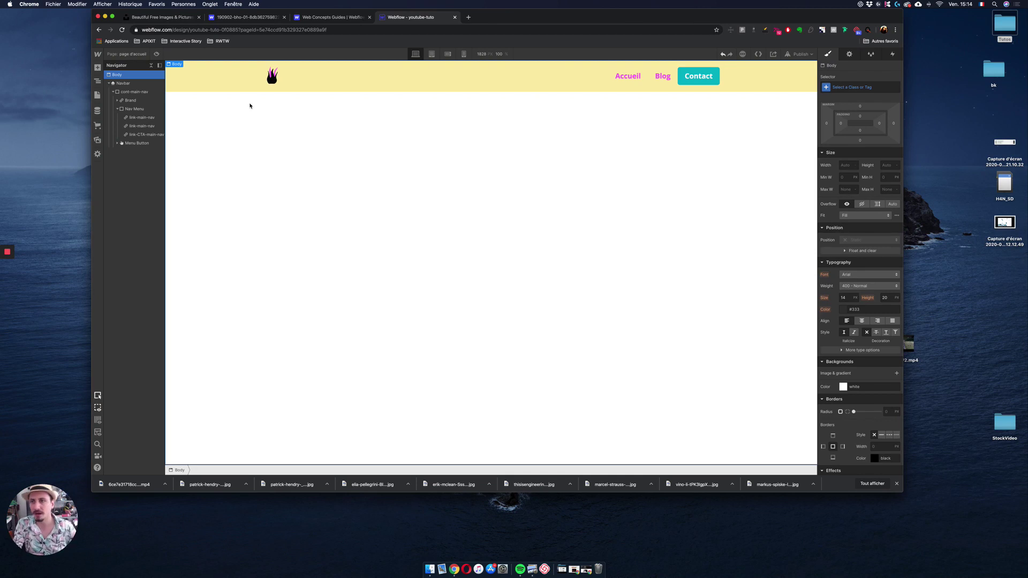
Review the flex settings of cont-main-nav and Nav Menu, and check the navigation bar at the smallest mobile breakpoint
left_click(134, 91)
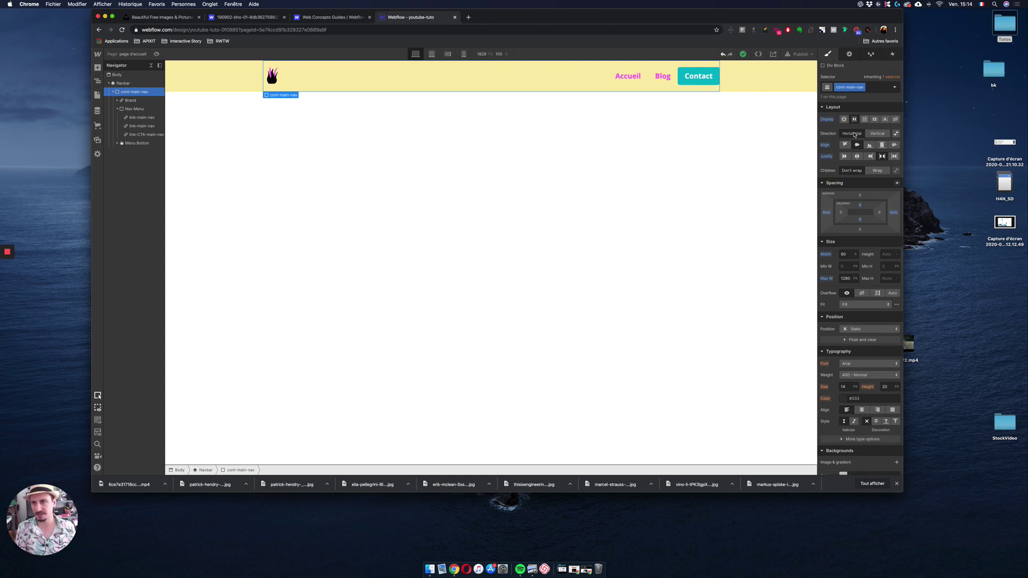
left_click(117, 109)
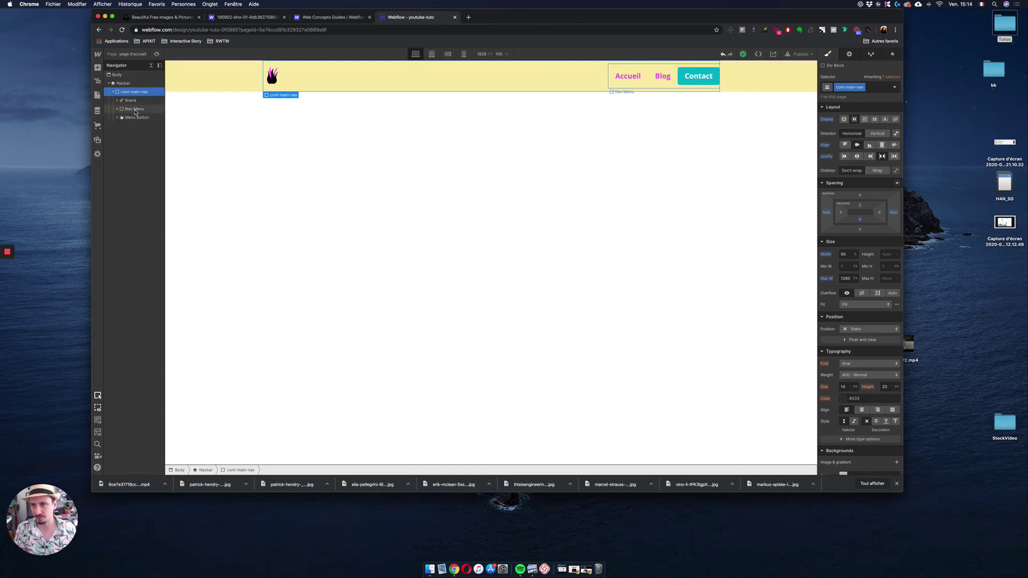
left_click(464, 54)
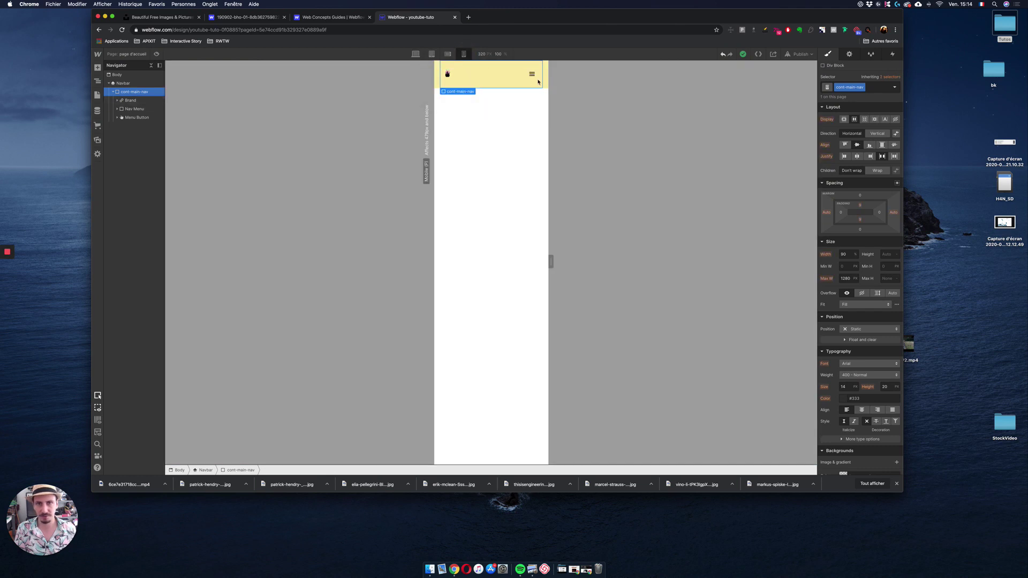
left_click(416, 54)
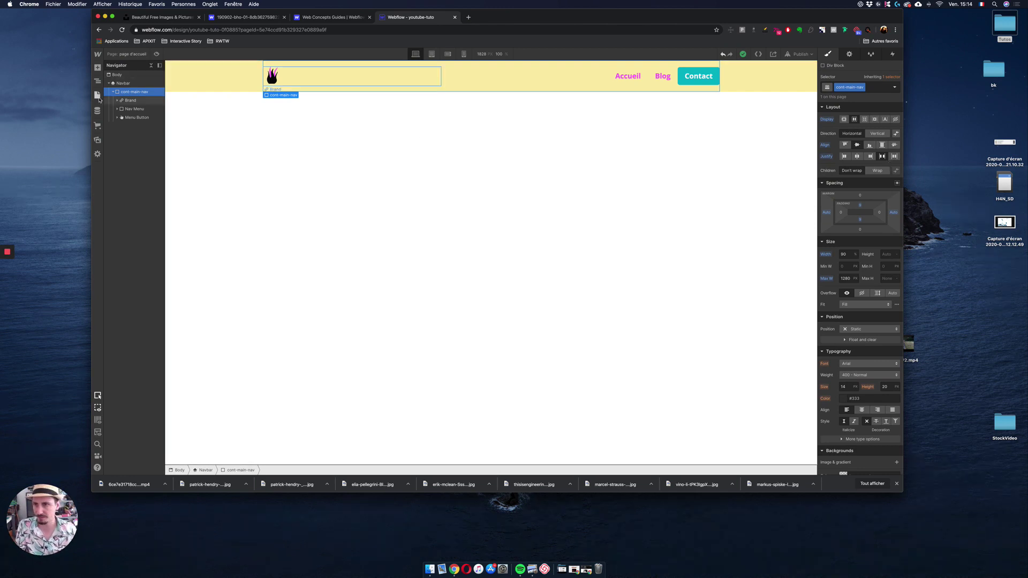
left_click(132, 109)
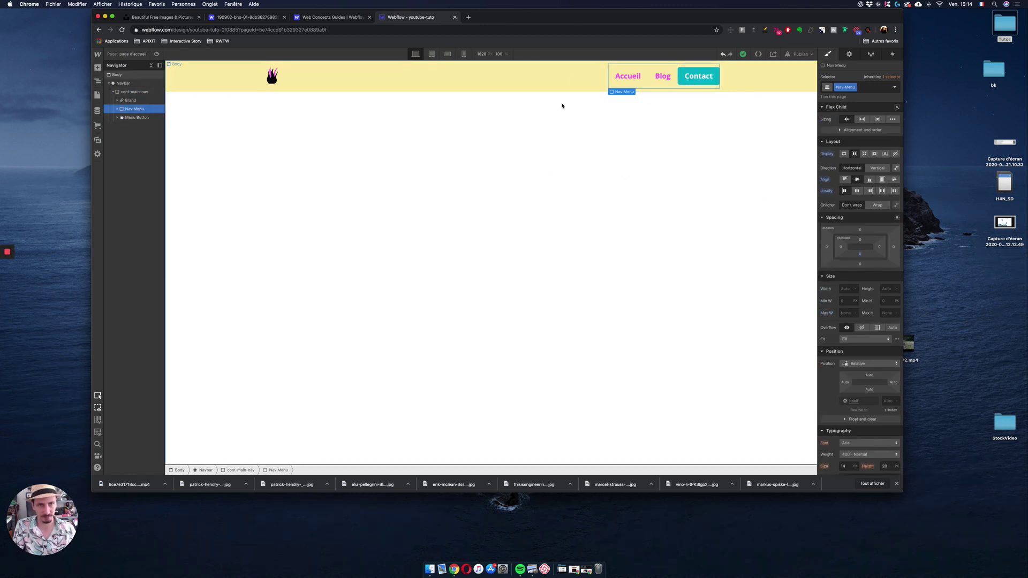
Add a left margin of about 15 px to the Contact link and preview the page
left_click(685, 77)
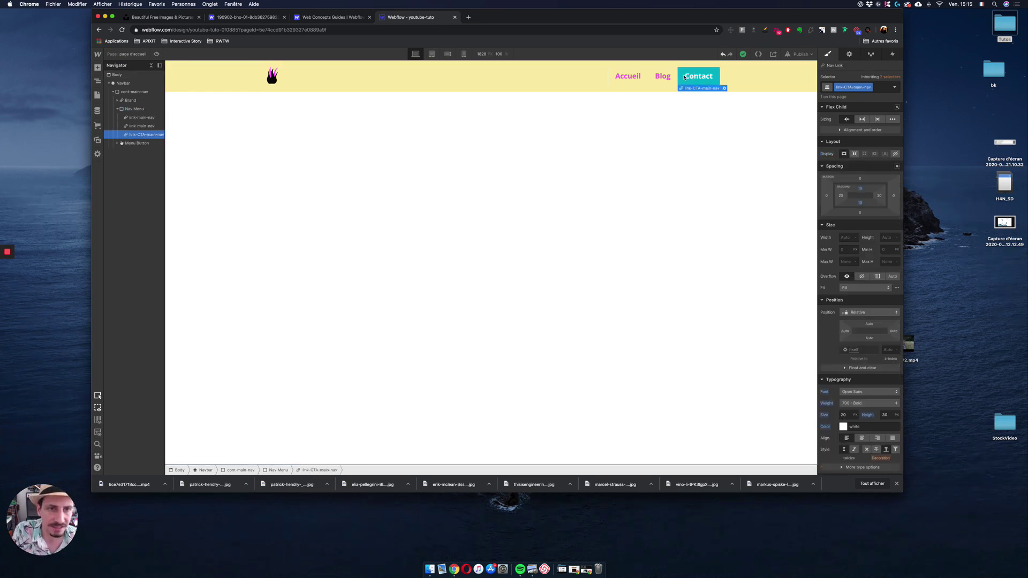
left_click(709, 195)
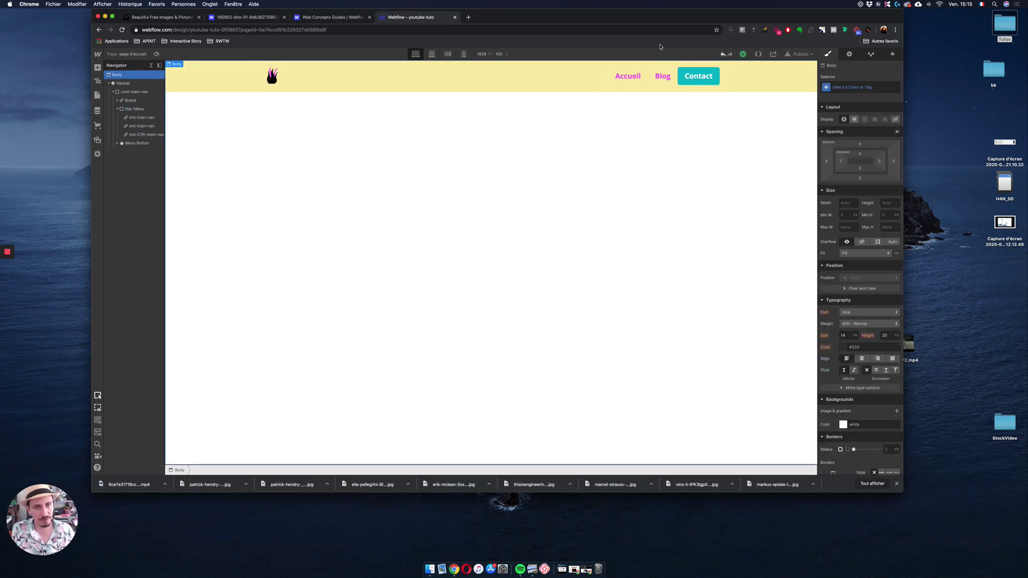
left_click(682, 81)
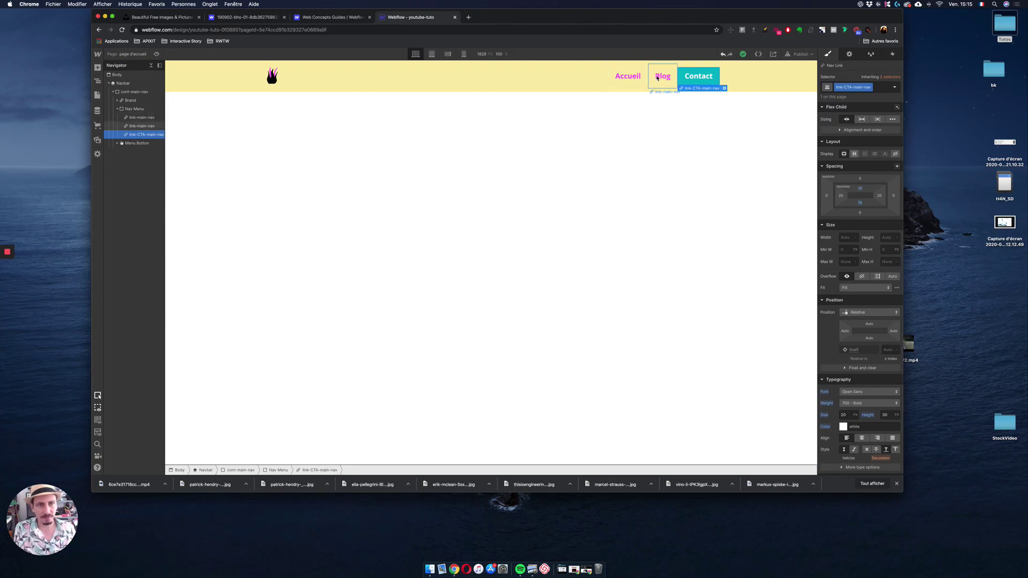
left_click(684, 131)
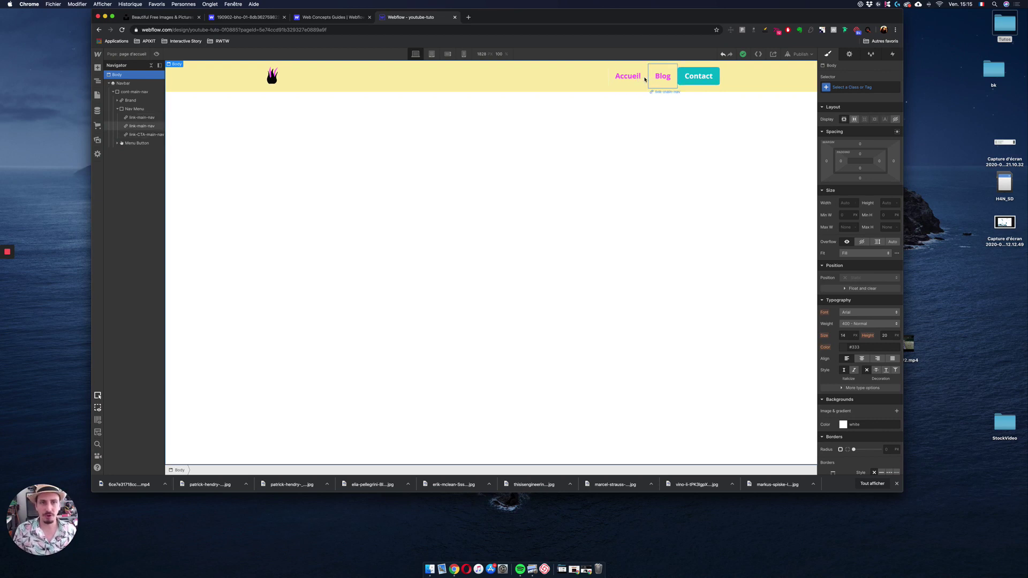
left_click(684, 78)
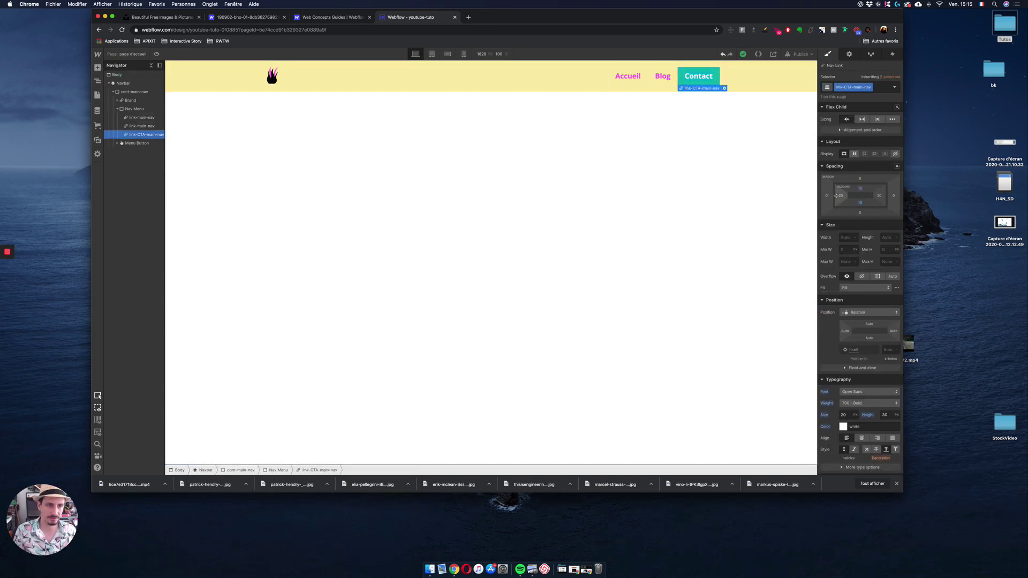
left_click_drag(835, 196, 812, 198)
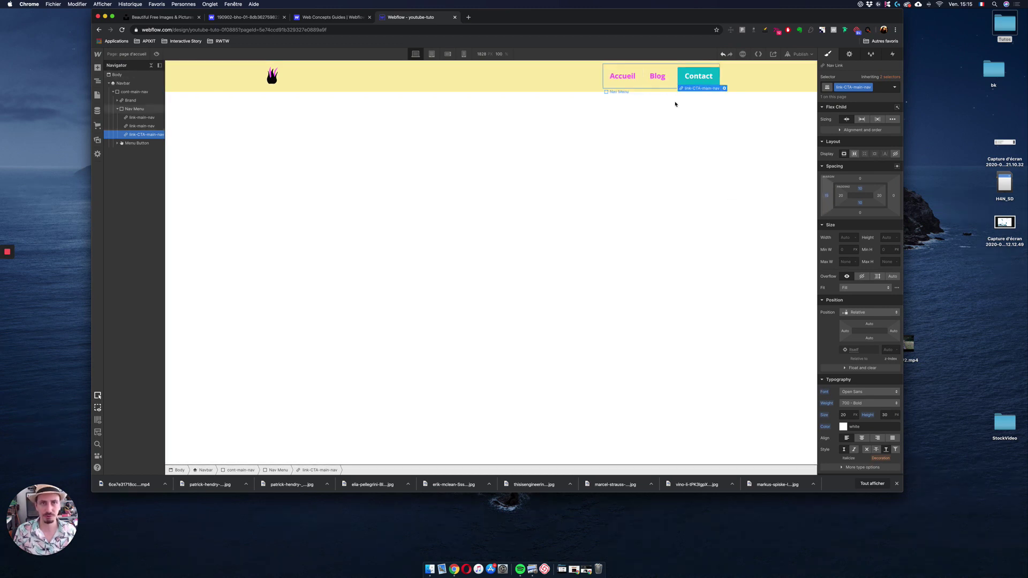
left_click(156, 54)
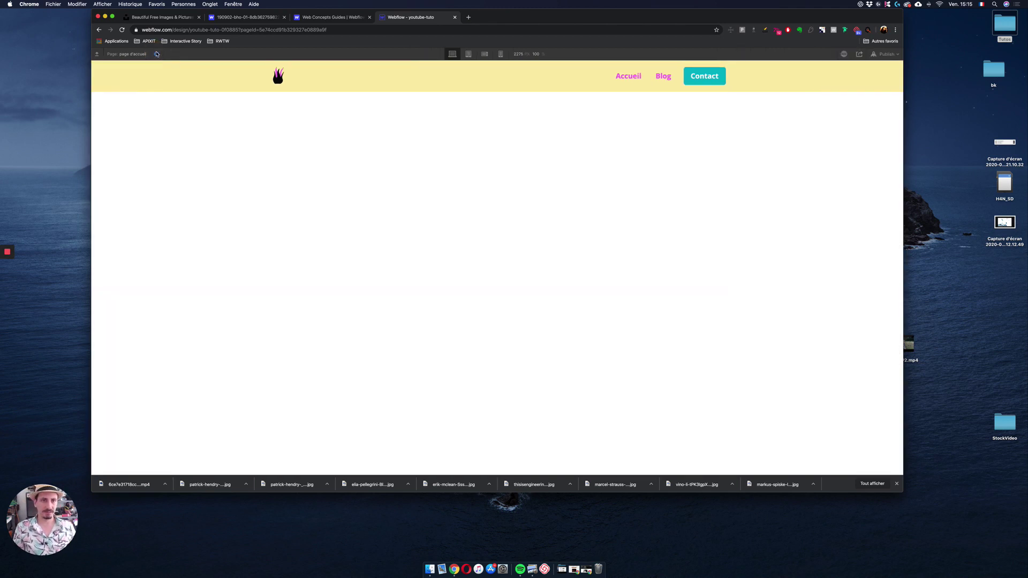
left_click(157, 54)
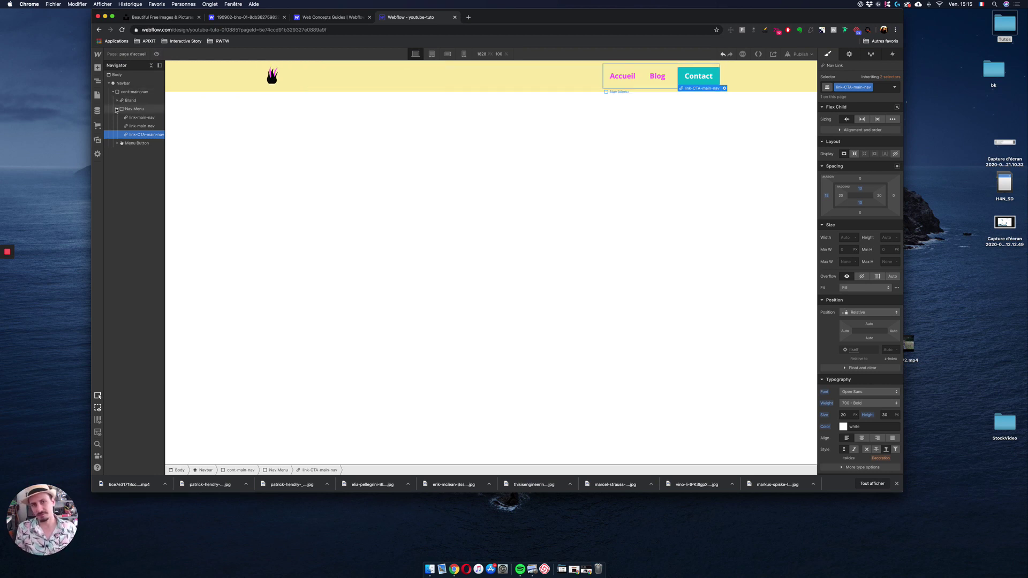
Collapse the Nav Menu and Navbar branches of the element tree, leaving the Navbar selected
left_click(117, 109)
left_click(135, 111)
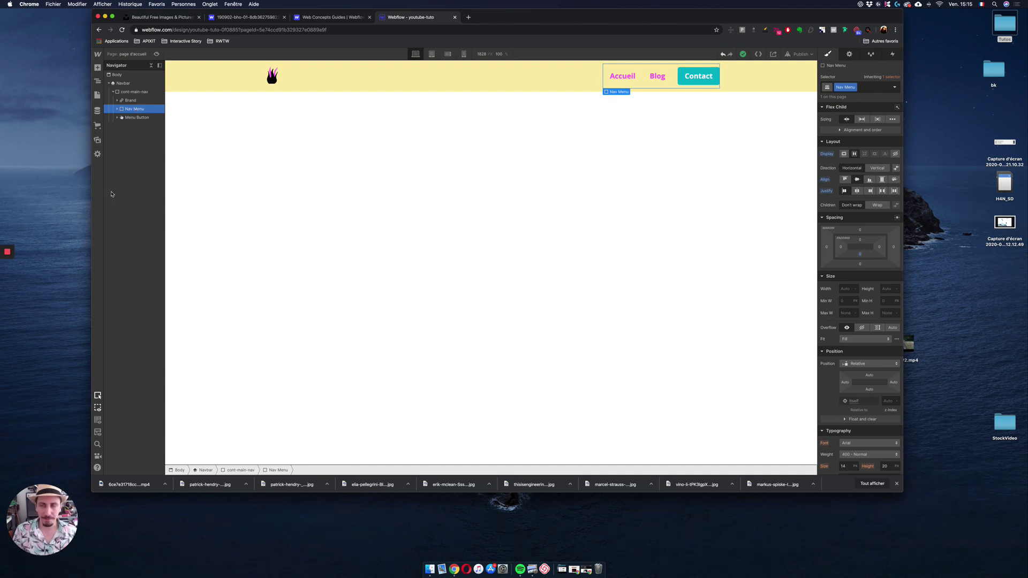
left_click(111, 84)
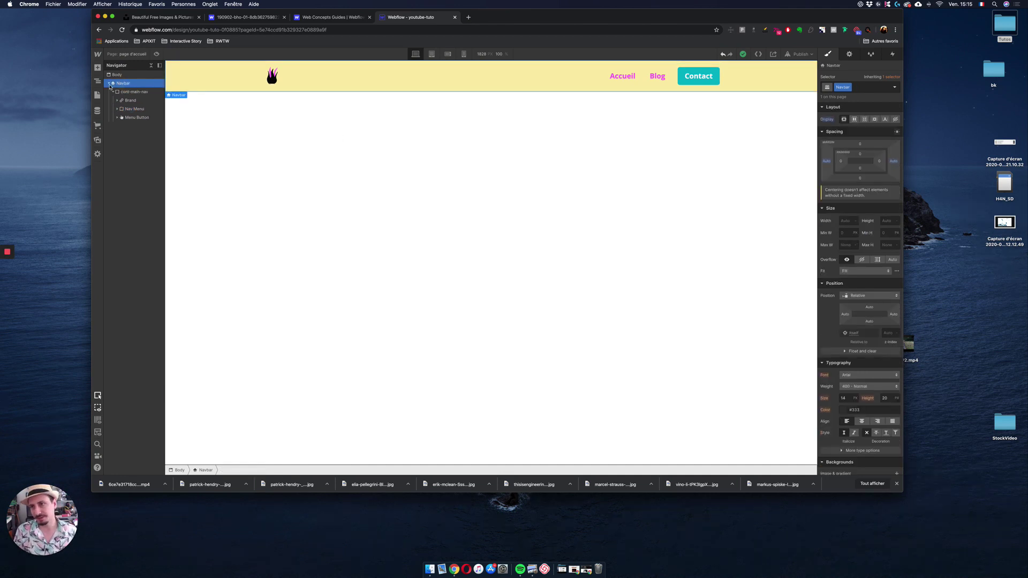
left_click(109, 84)
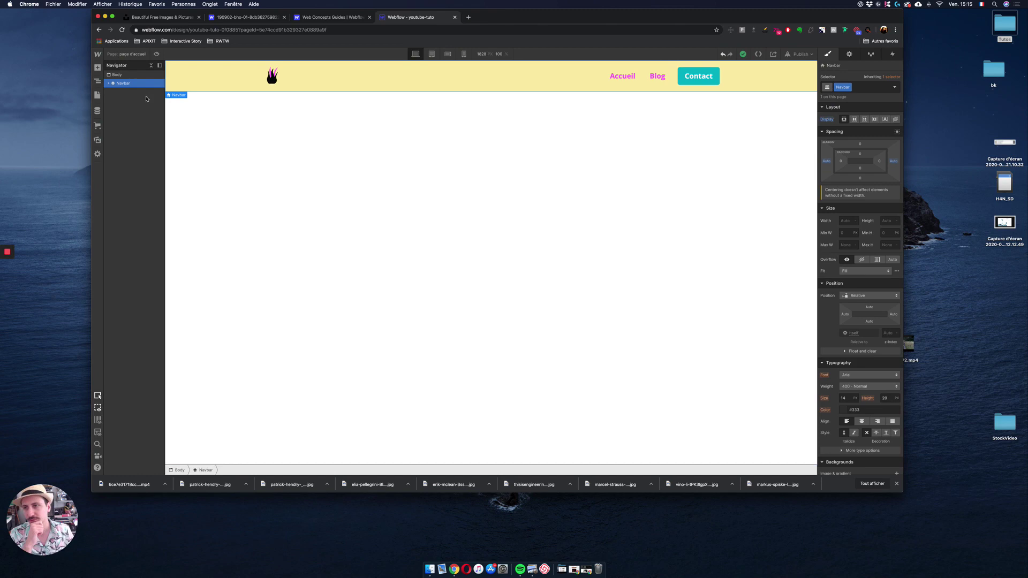
Open the Home page and insert a Navbar element directly under Body, above the sec-landing section
left_click(97, 95)
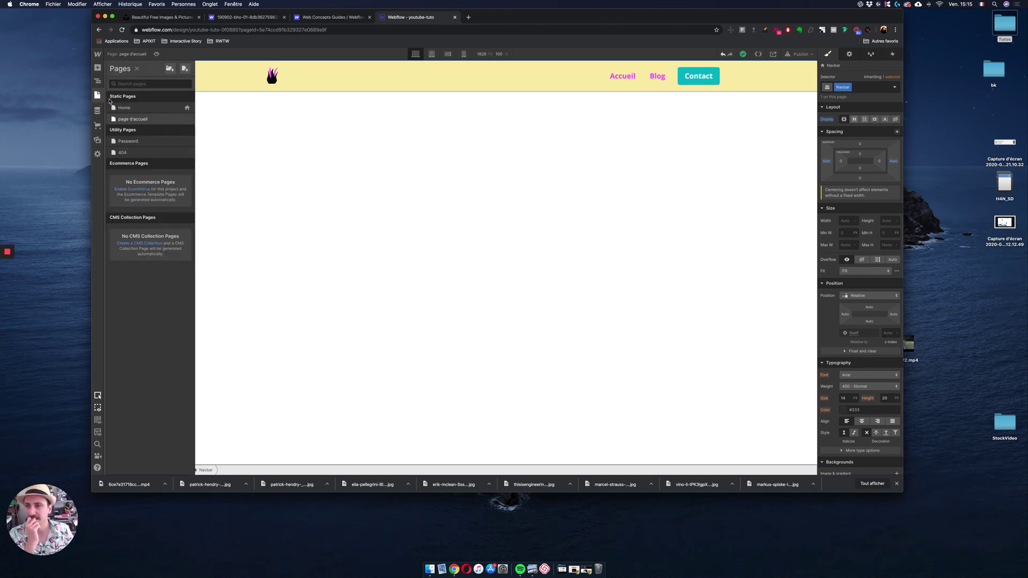
left_click(135, 108)
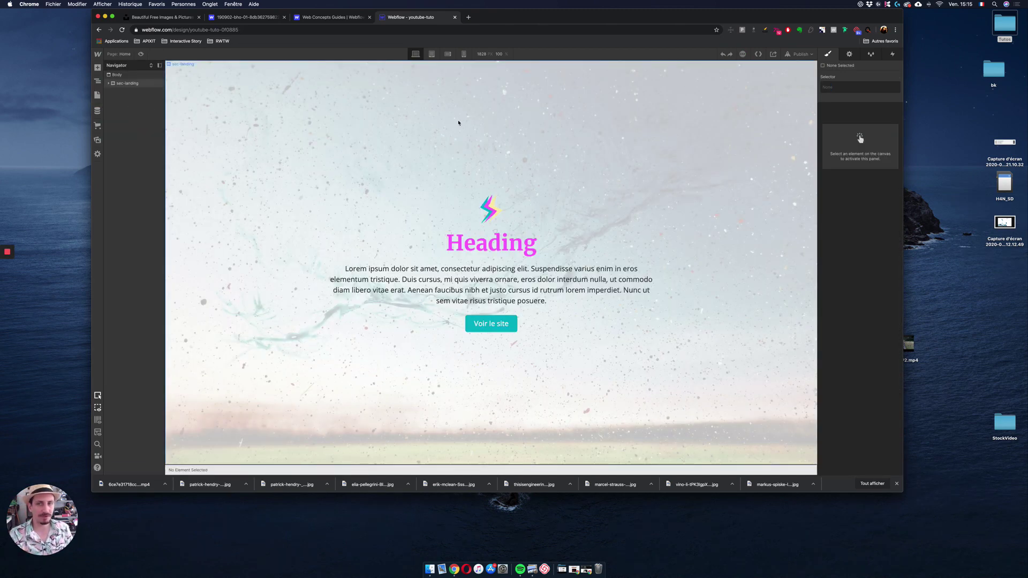
left_click(98, 68)
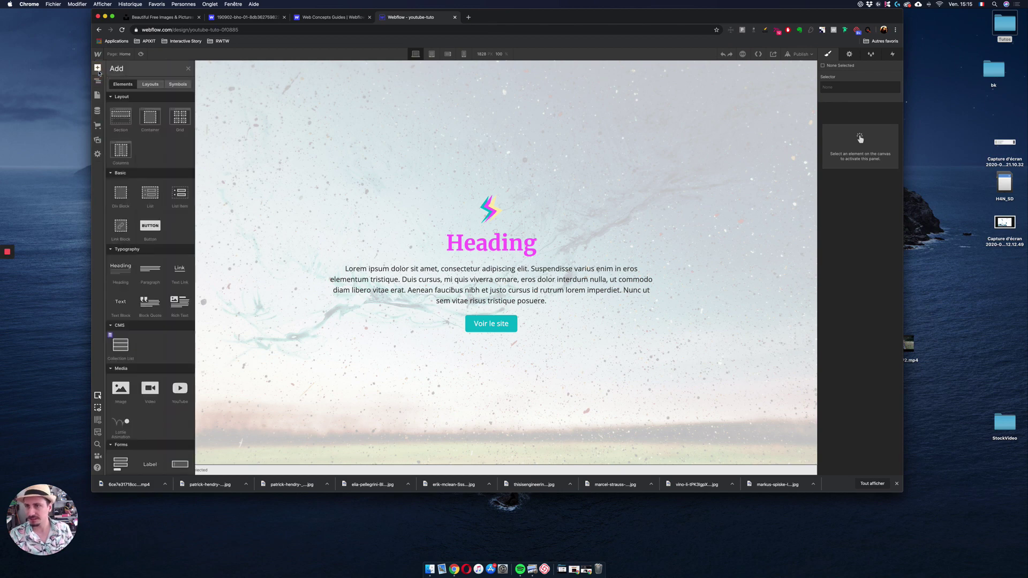
scroll(136, 405, "down", 5)
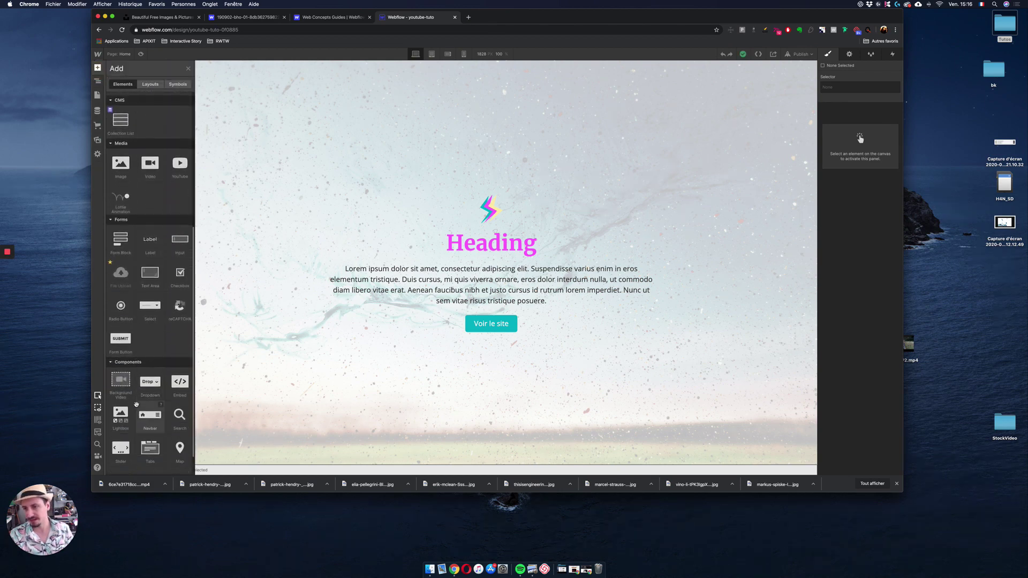
left_click_drag(150, 387, 300, 120)
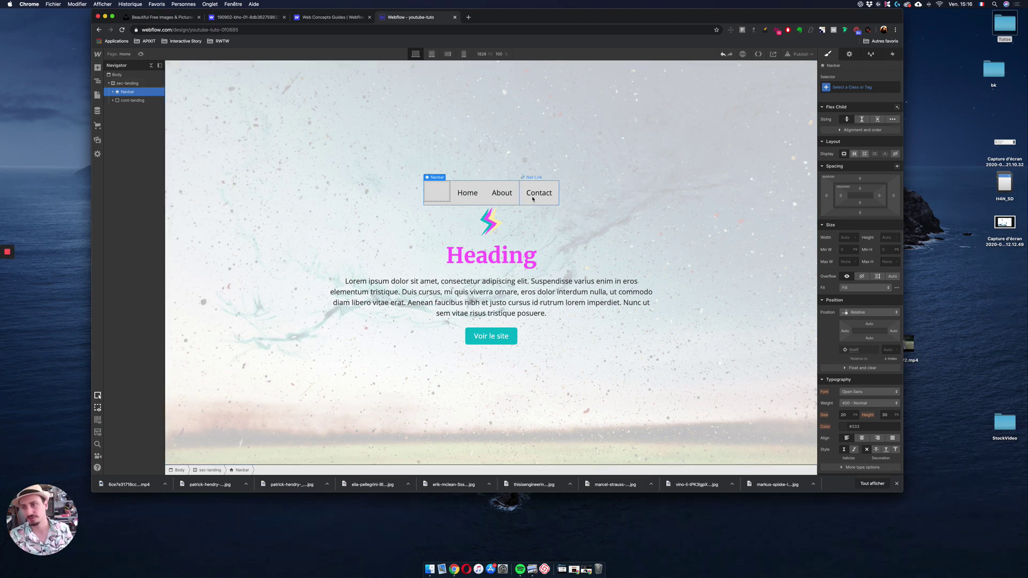
left_click_drag(128, 92, 131, 87)
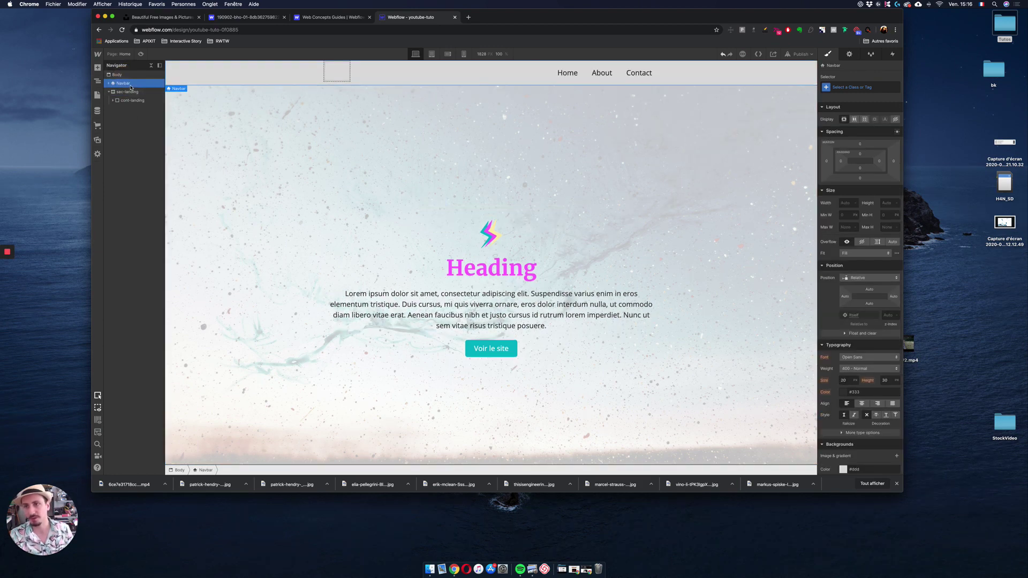
Delete the Navbar from the Home page and return to the page d'accueil page
key("Delete")
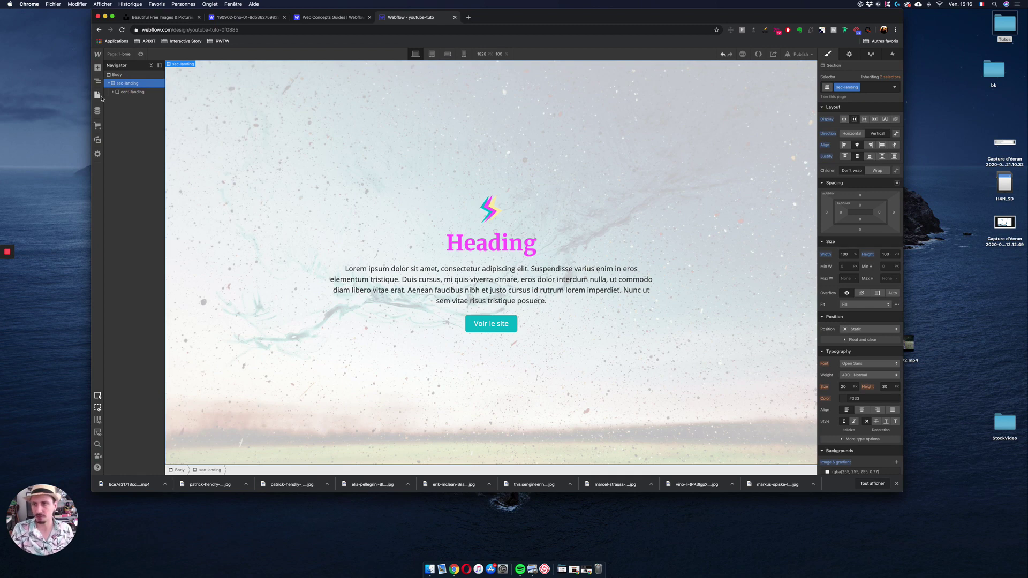
left_click(123, 54)
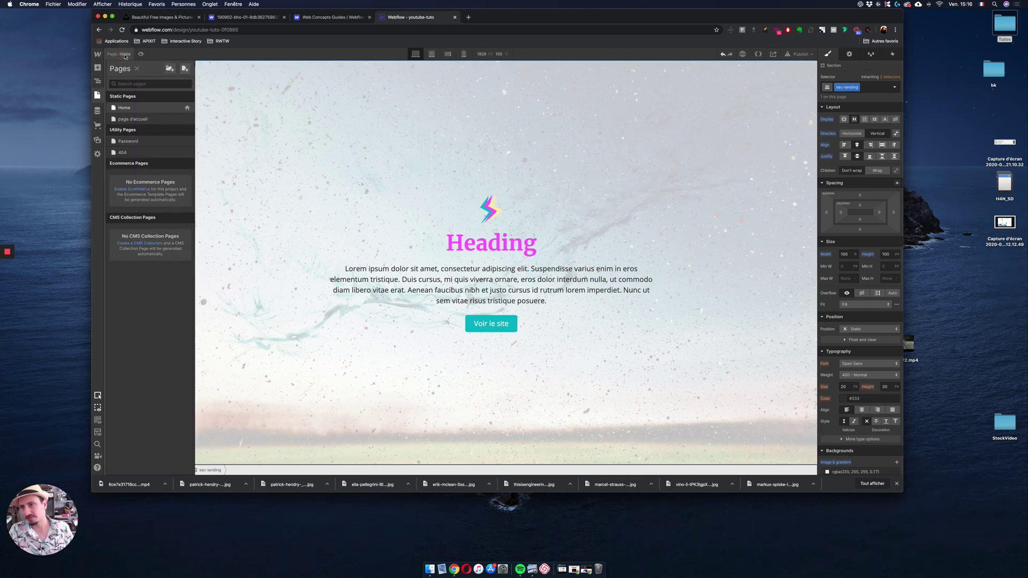
left_click(136, 123)
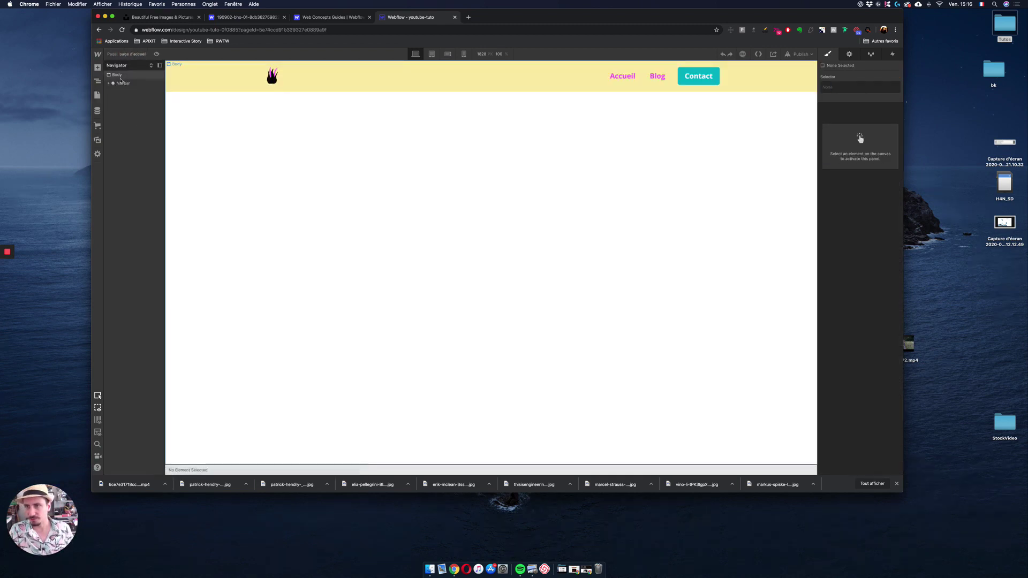
Create a symbol named Main-nav from the Navbar element on page d'accueil
left_click(122, 84)
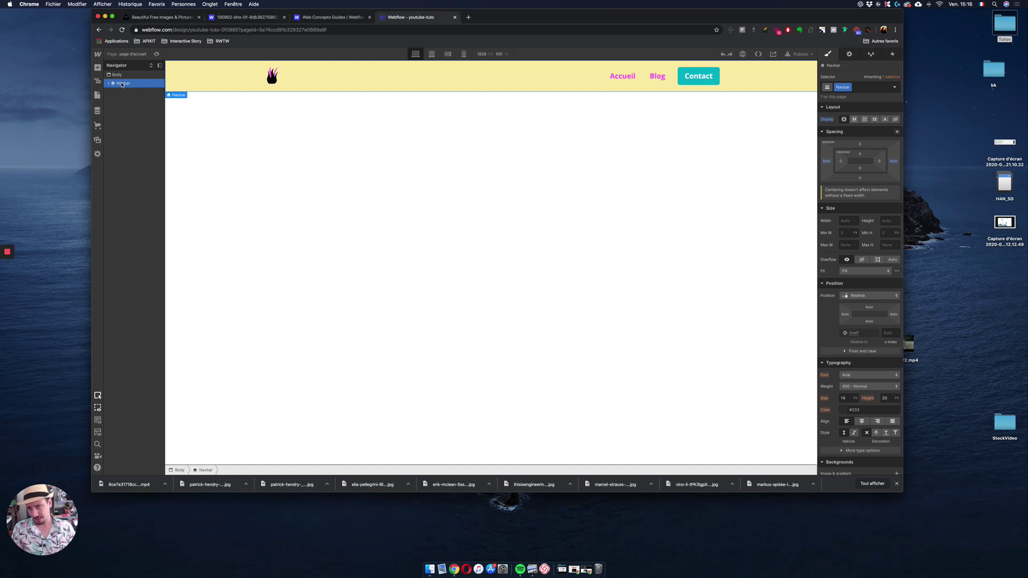
right_click(112, 81)
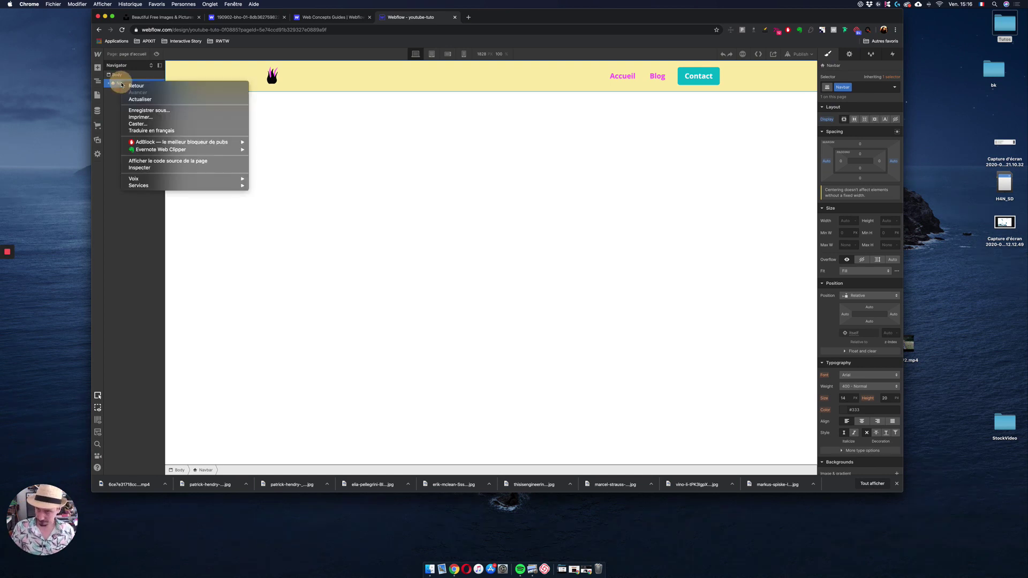
left_click(106, 91)
left_click(98, 69)
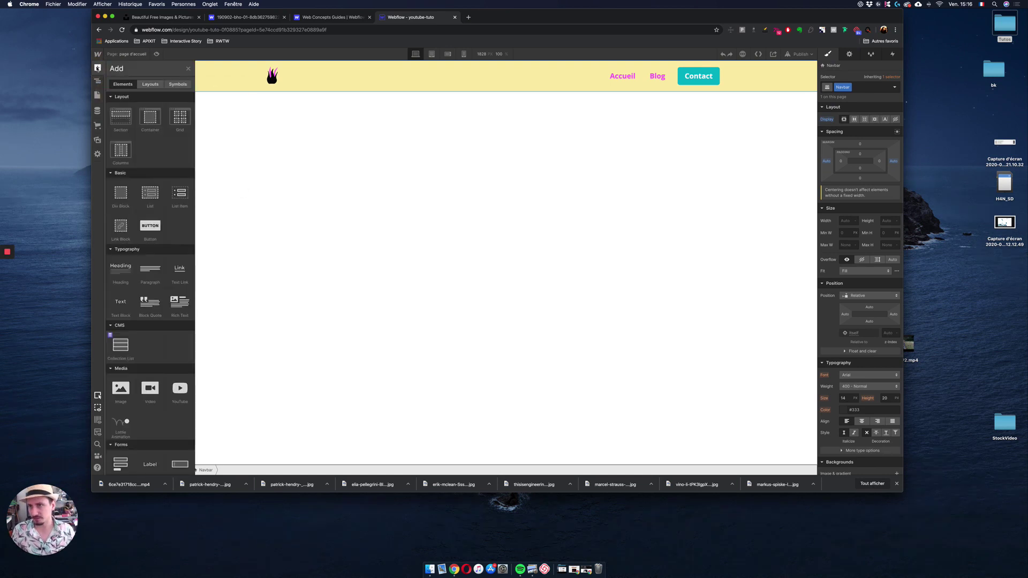
left_click(179, 85)
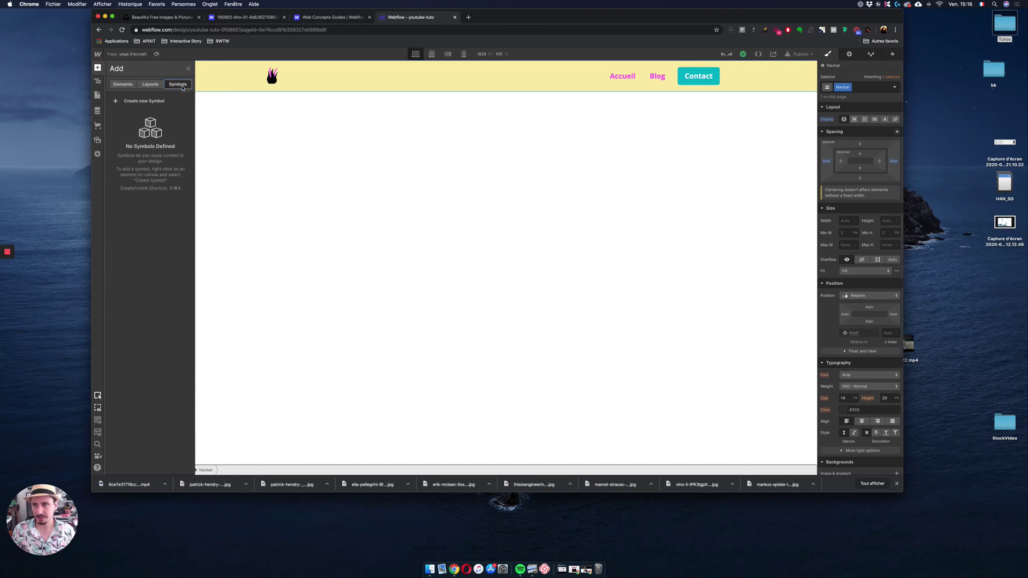
left_click(154, 102)
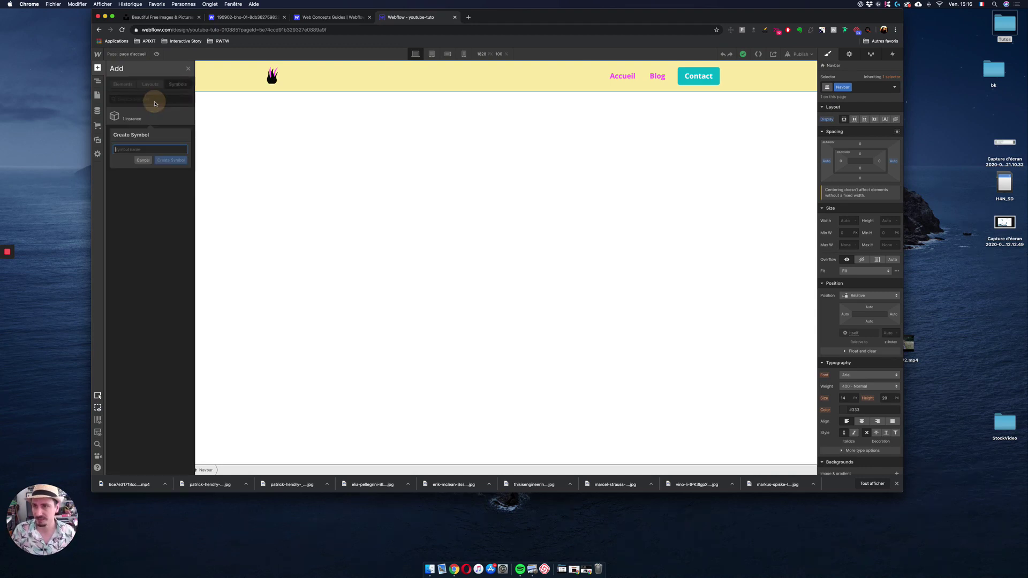
type("Main-nav")
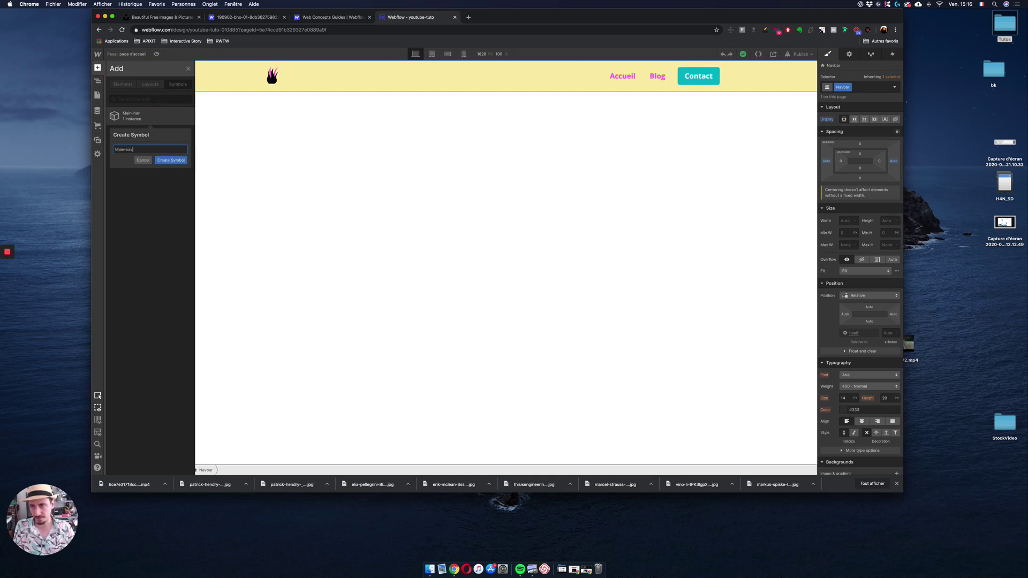
key("Return")
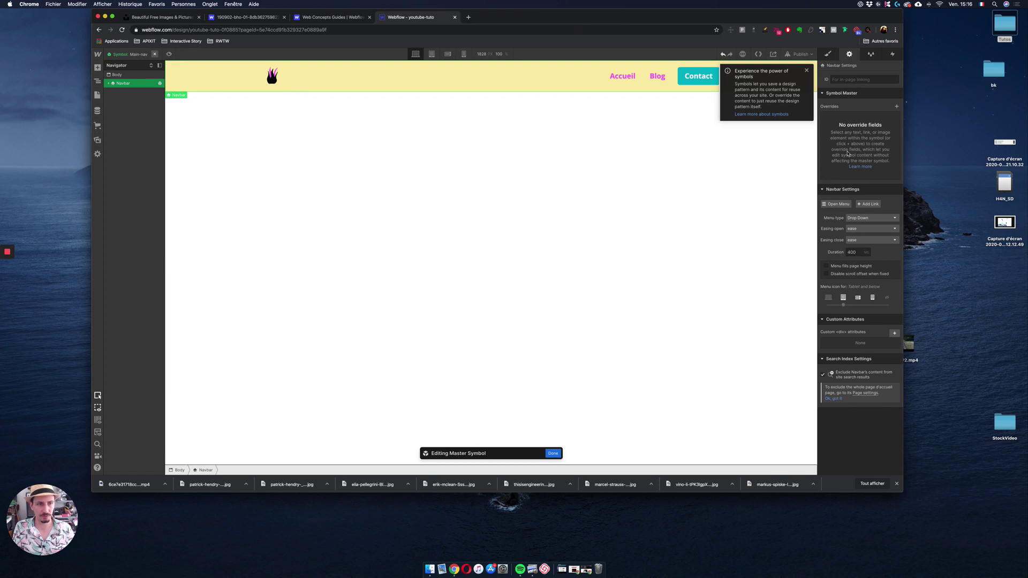
Open the Navbar's mobile menu at the tablet breakpoint and set the Nav Menu's background colour to the main-yellow swatch
left_click(837, 205)
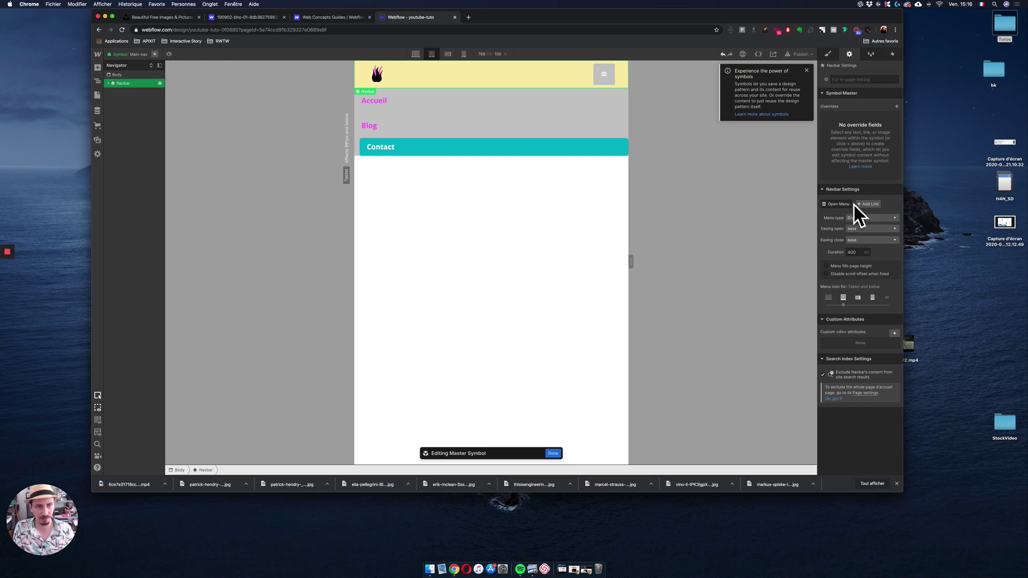
left_click(828, 56)
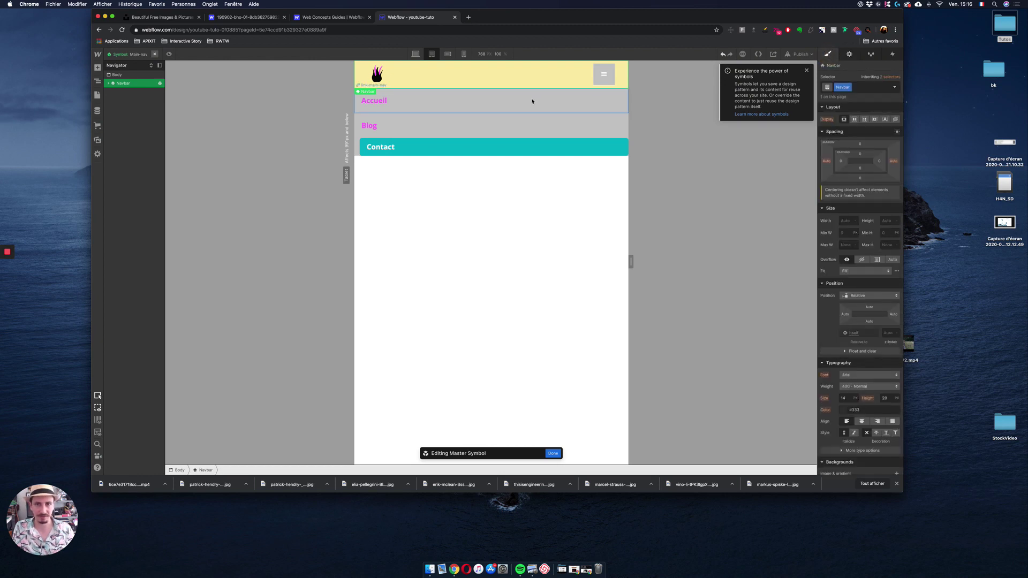
left_click(531, 103)
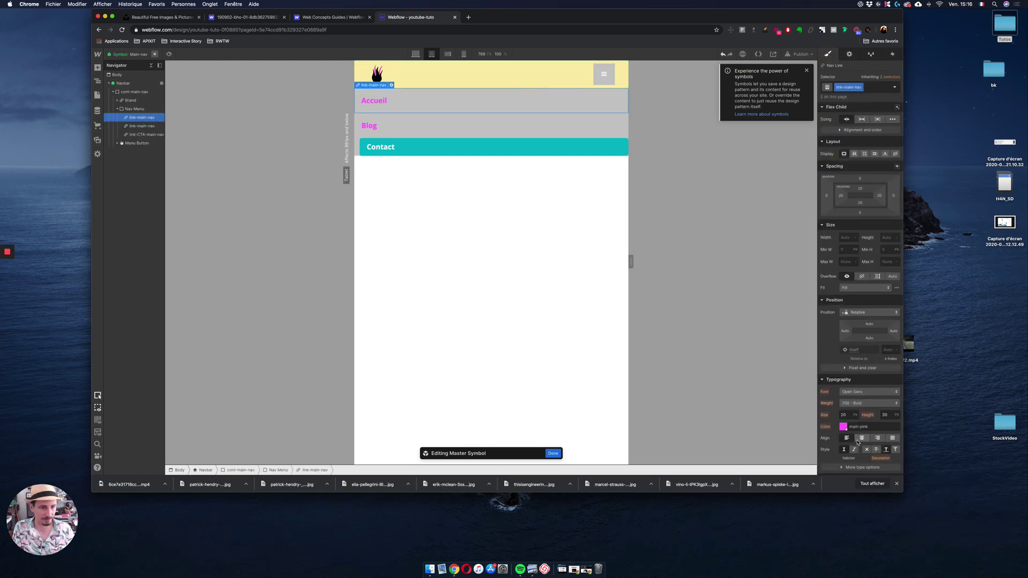
scroll(840, 286, "down", 5)
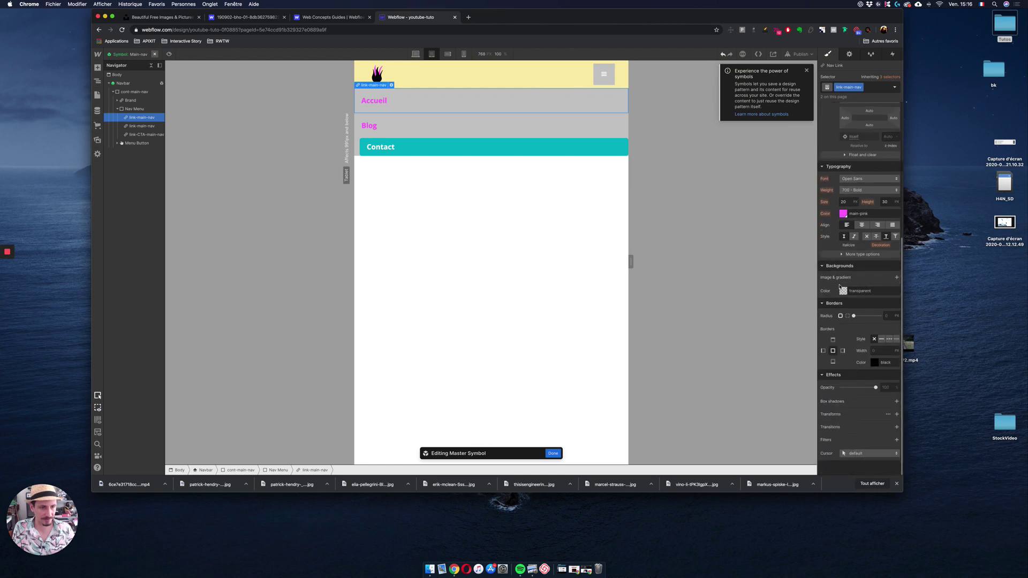
left_click(133, 110)
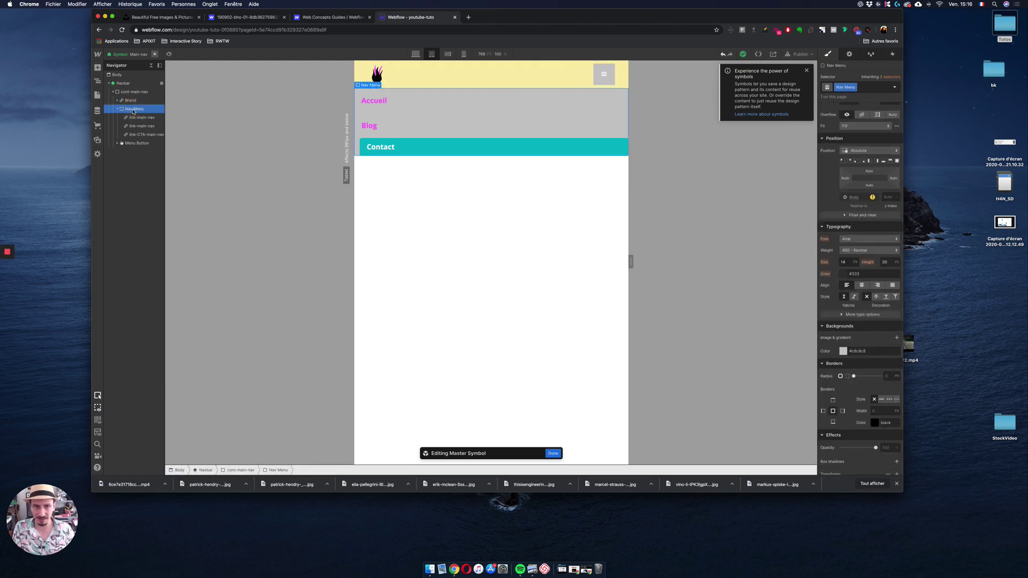
left_click(844, 352)
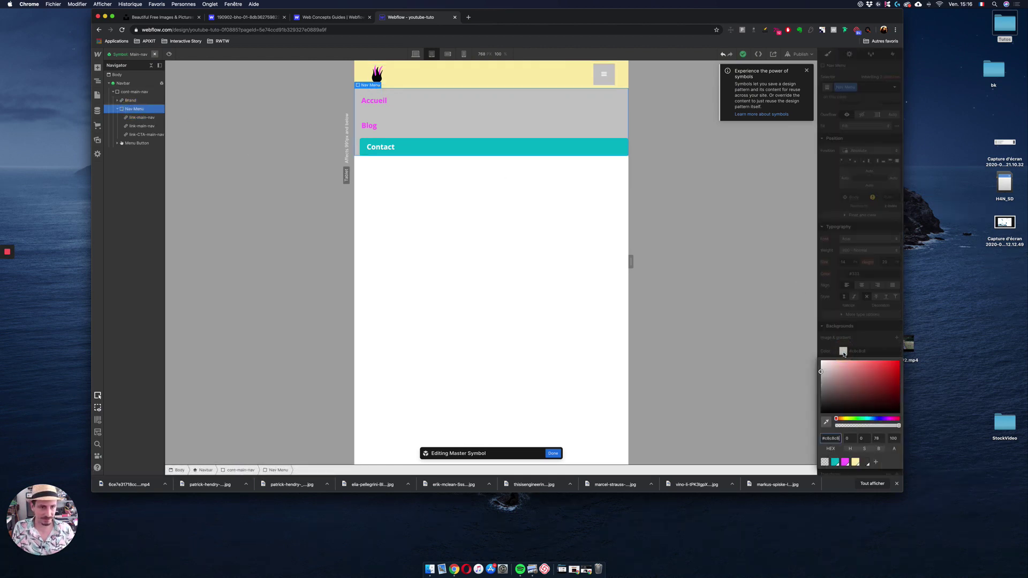
left_click(855, 461)
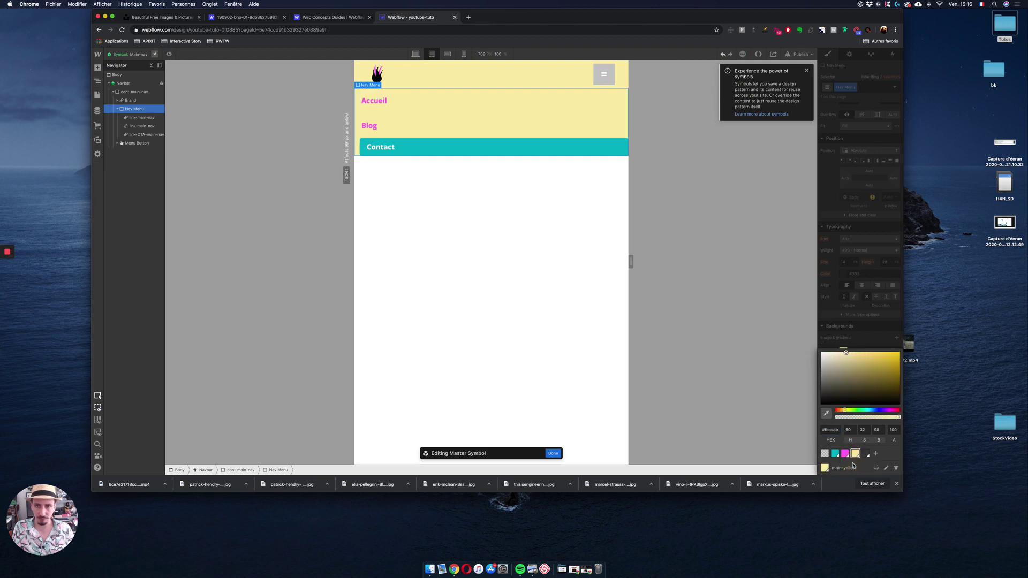
left_click(473, 154)
Try a vertical flex direction with centred justification and start alignment on the Nav Menu, and switch the direction back to horizontal
left_click(134, 109)
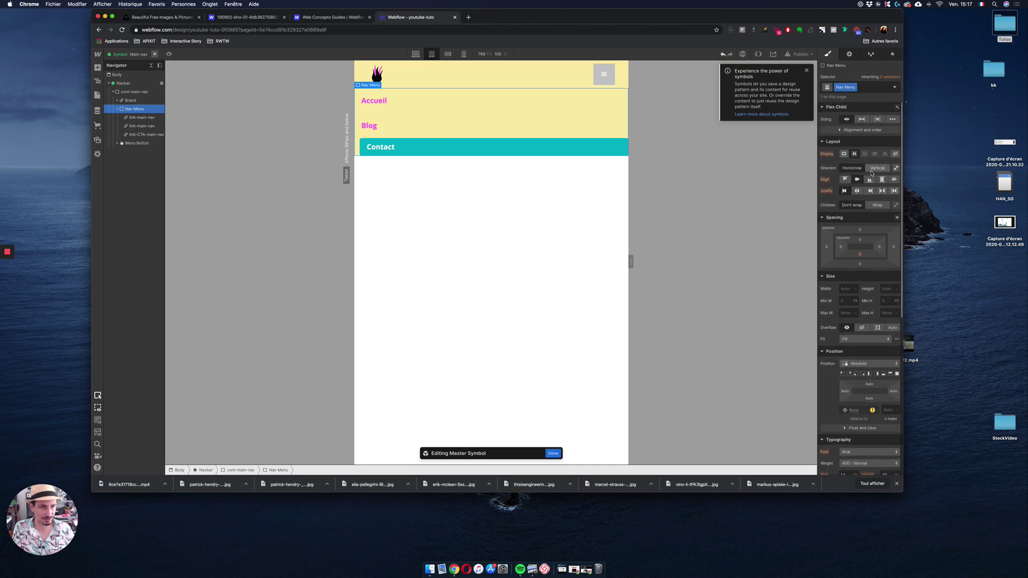
left_click(876, 168)
left_click(857, 191)
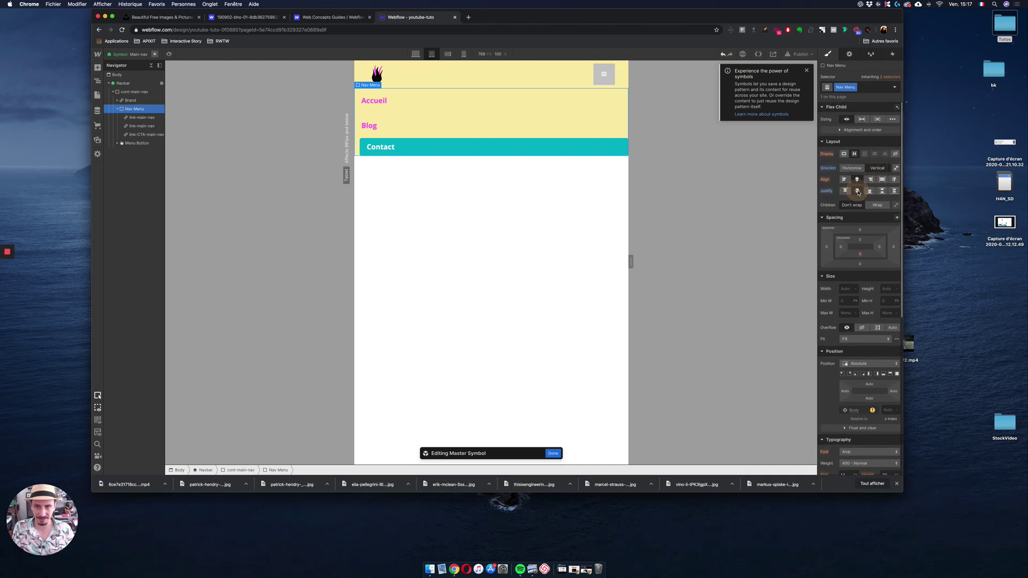
left_click(845, 180)
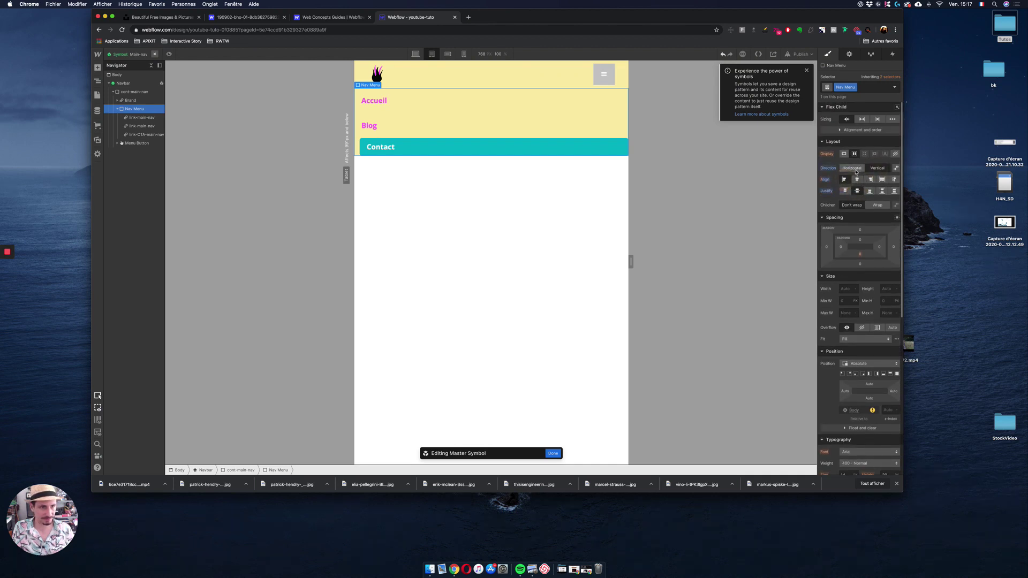
left_click(852, 167)
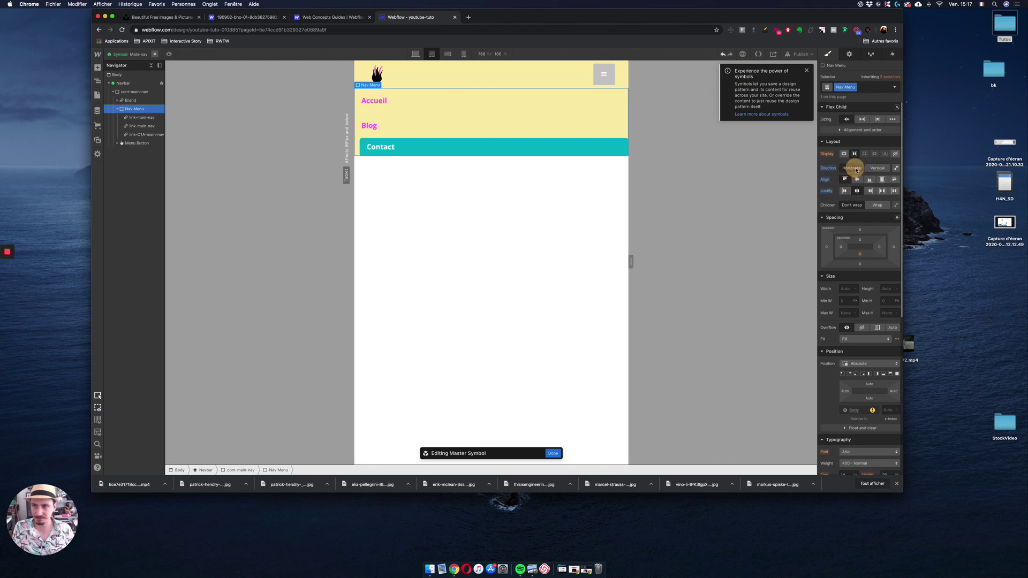
Set the Nav Menu's display to block at the tablet breakpoint
left_click(131, 92)
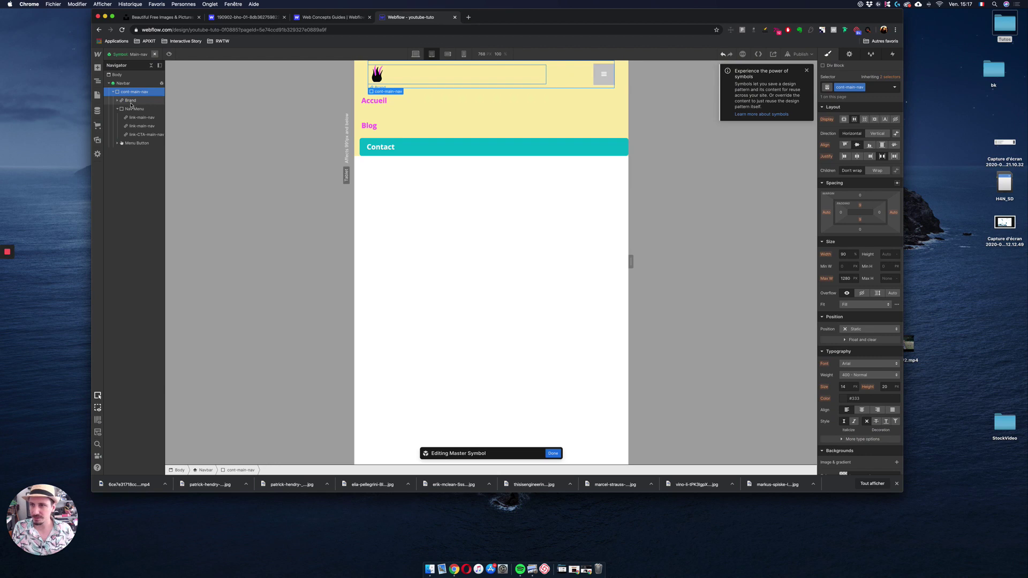
left_click(132, 109)
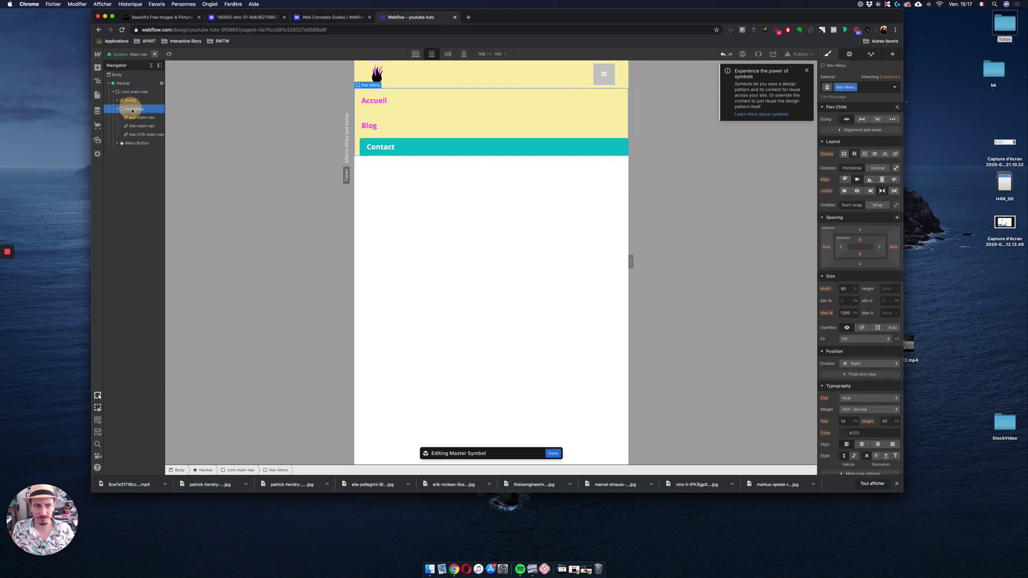
left_click(843, 155)
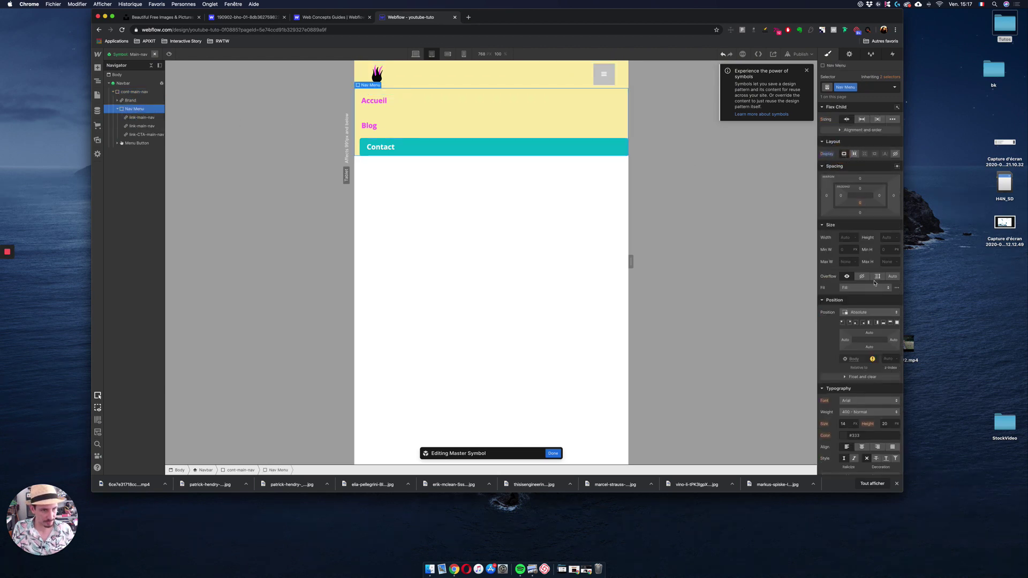
Set the Contact link's left margin to 0 at the tablet breakpoint
left_click(485, 148)
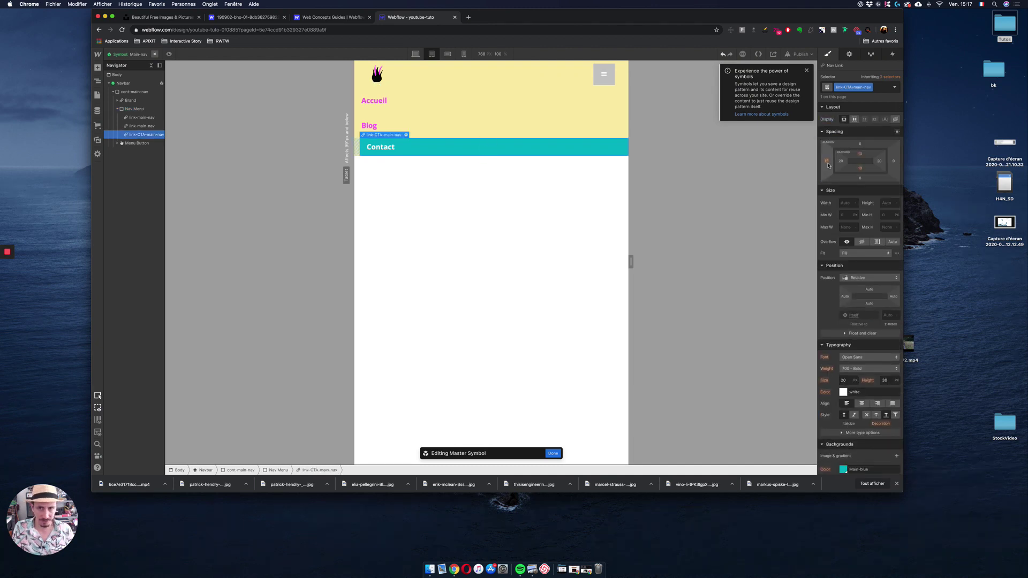
left_click(827, 165)
left_click(851, 184)
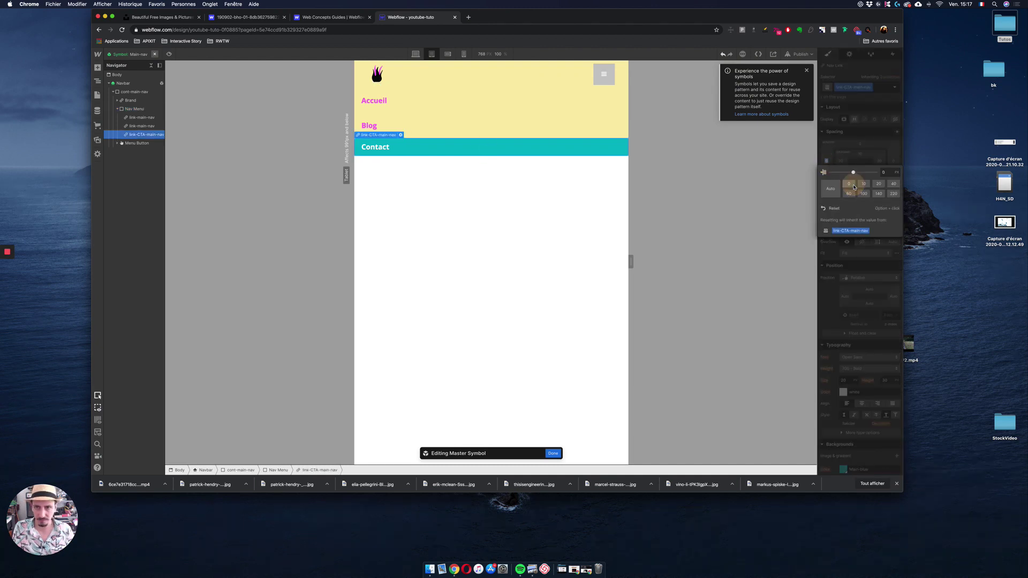
Centre the text of the link-main-nav links and of the Contact link in the tablet menu
left_click(142, 117)
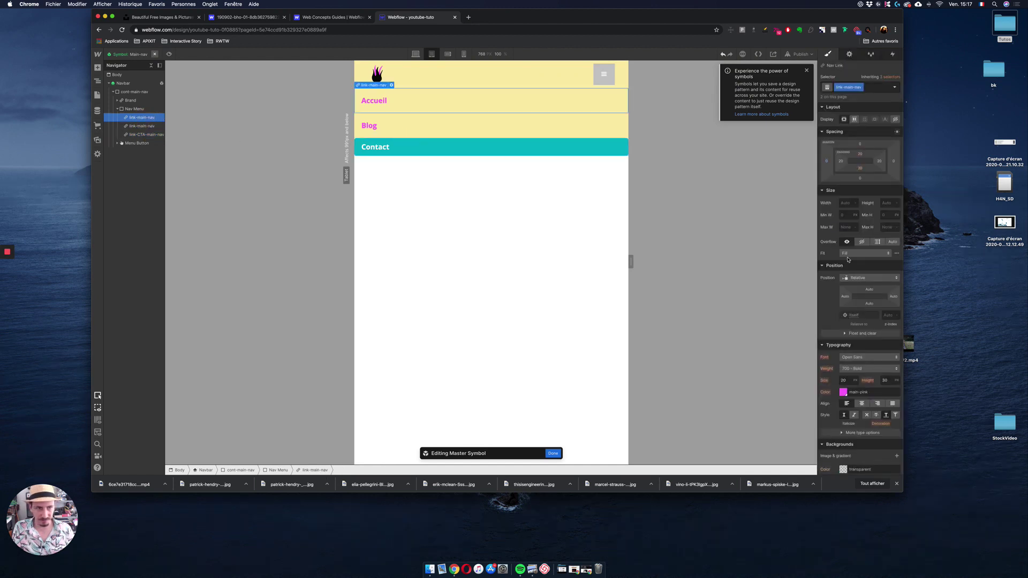
left_click(862, 403)
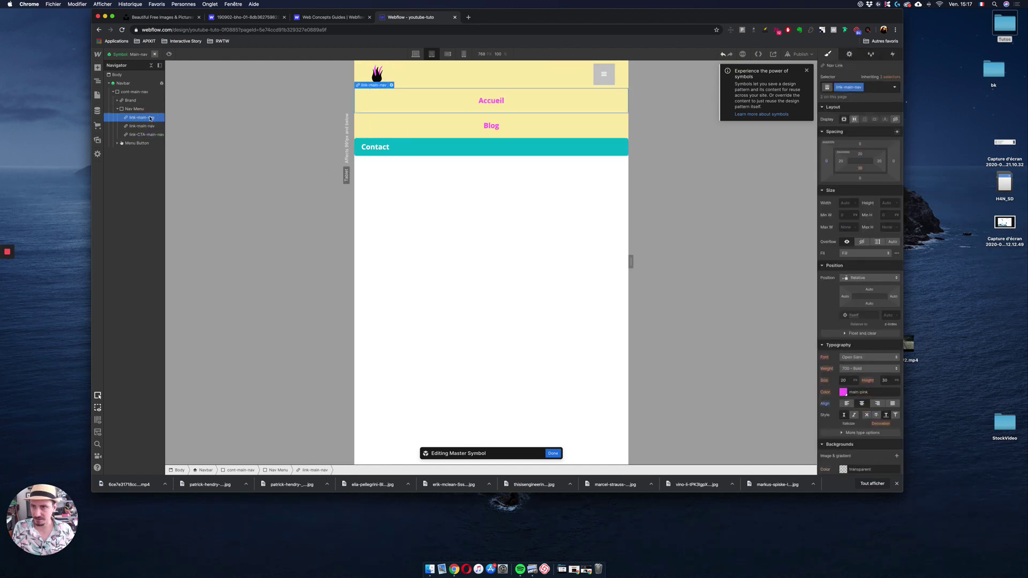
left_click(141, 134)
left_click(862, 405)
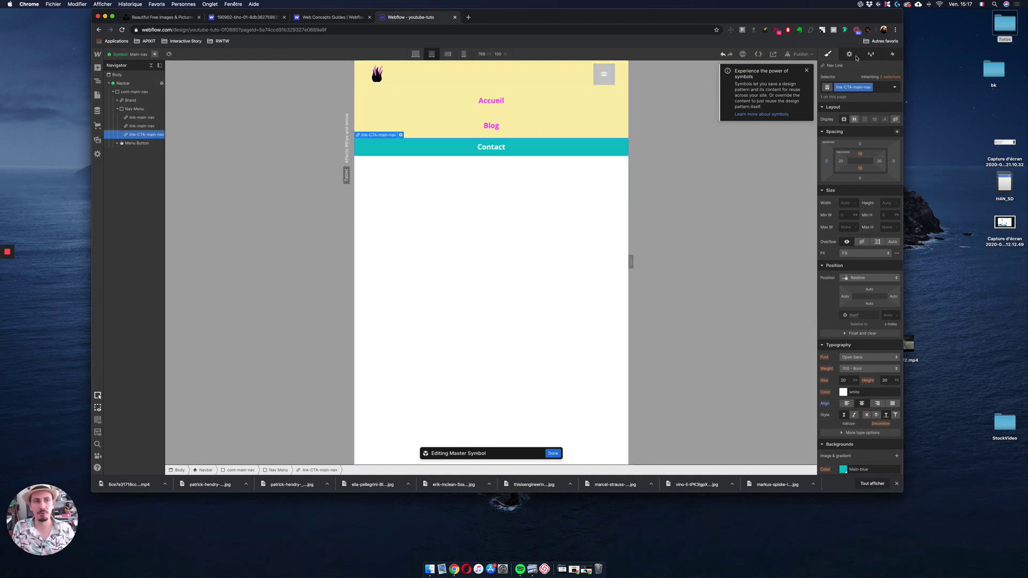
Close the navbar's open menu preview, return to the desktop breakpoint and collapse the Navbar in the element tree
left_click(851, 55)
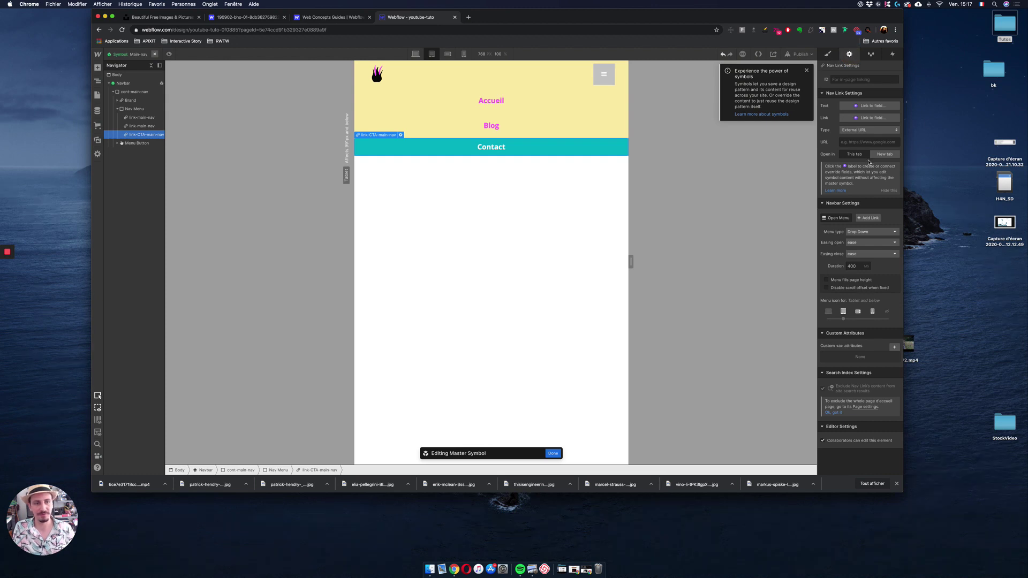
left_click(847, 219)
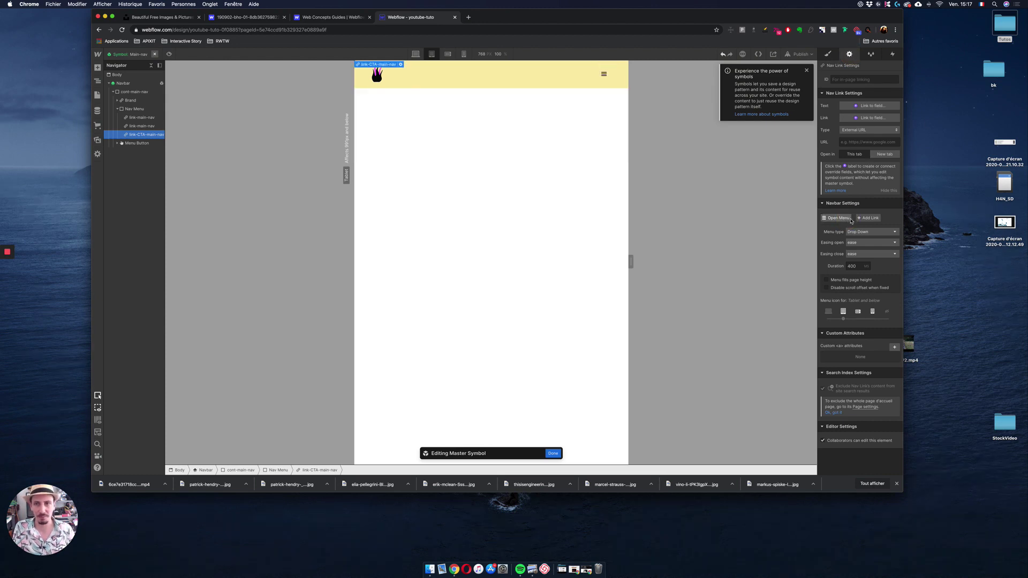
left_click(415, 54)
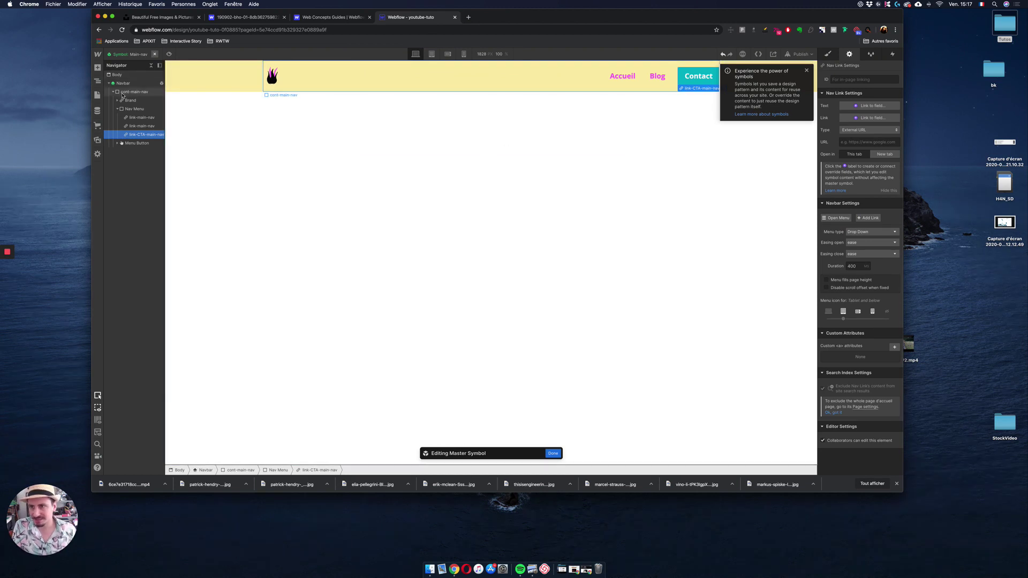
left_click(109, 83)
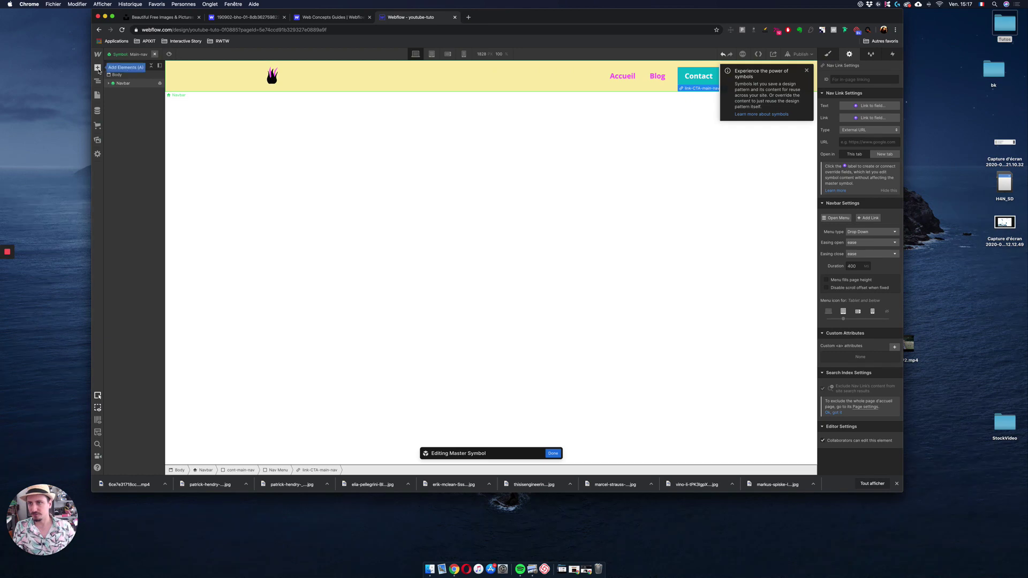
Open the Home page and insert the Main-nav symbol above the sec-landing section
left_click(97, 95)
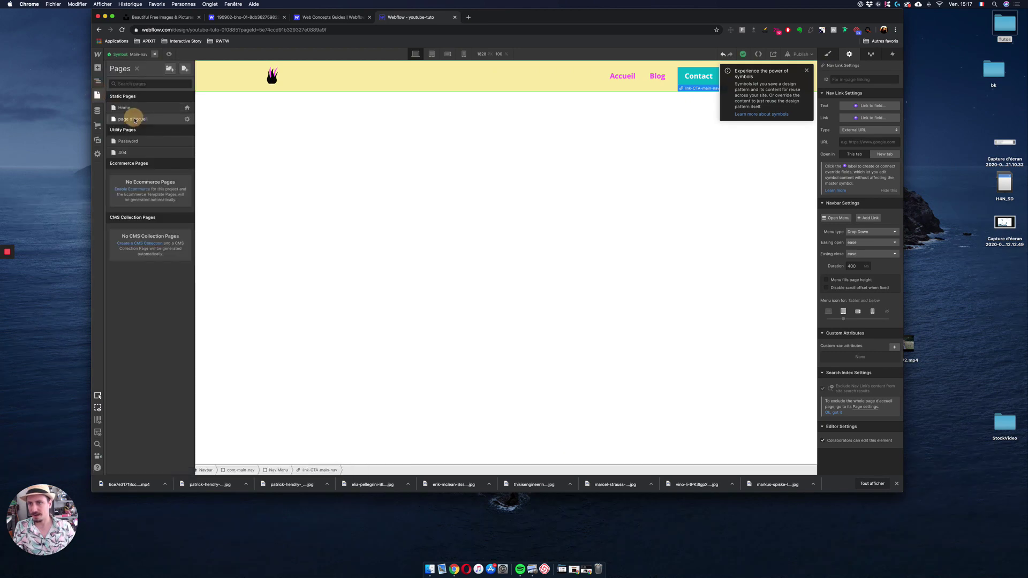
left_click(138, 108)
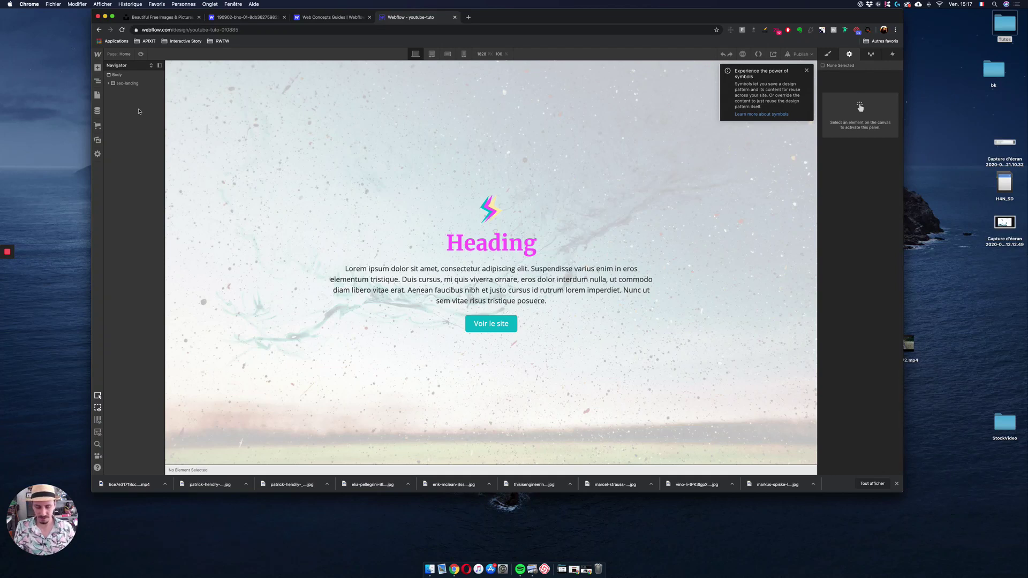
key("super+e")
type("main")
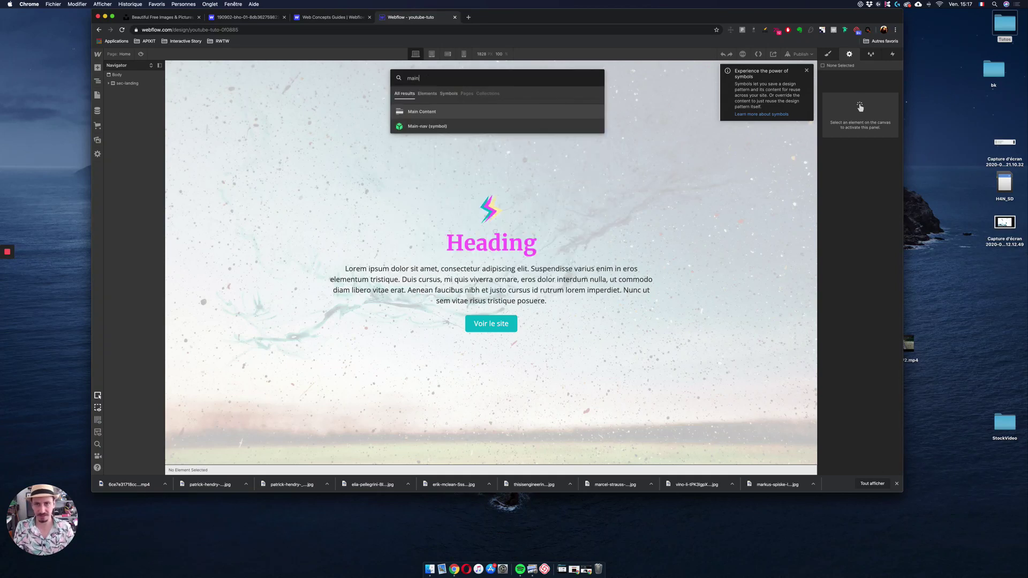
key("Down")
key("Return")
left_click_drag(69, 88, 128, 82)
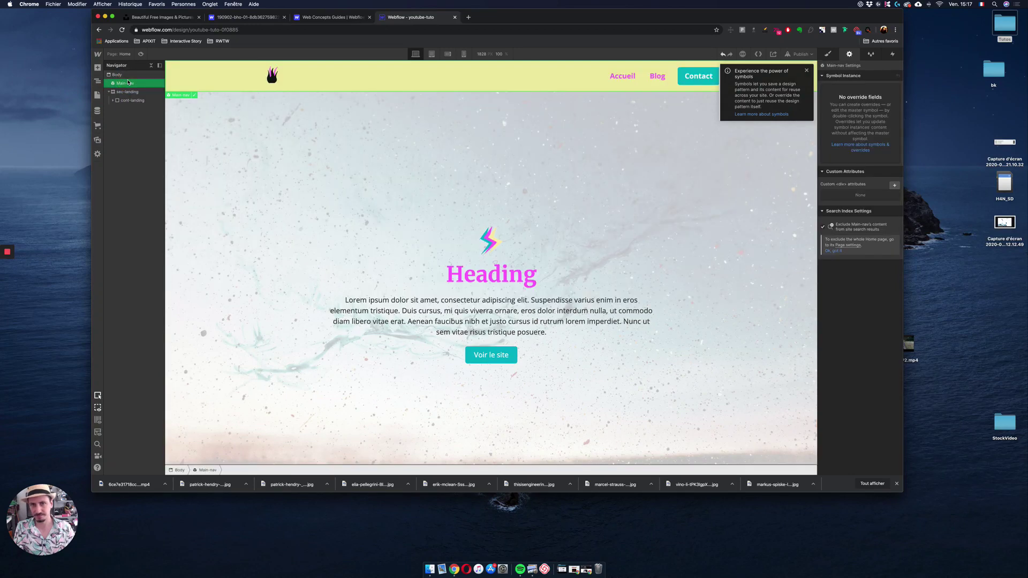
Edit the Main-nav symbol from the Home page and set the Navbar's background colour to the Main-blue swatch
double_click(236, 79)
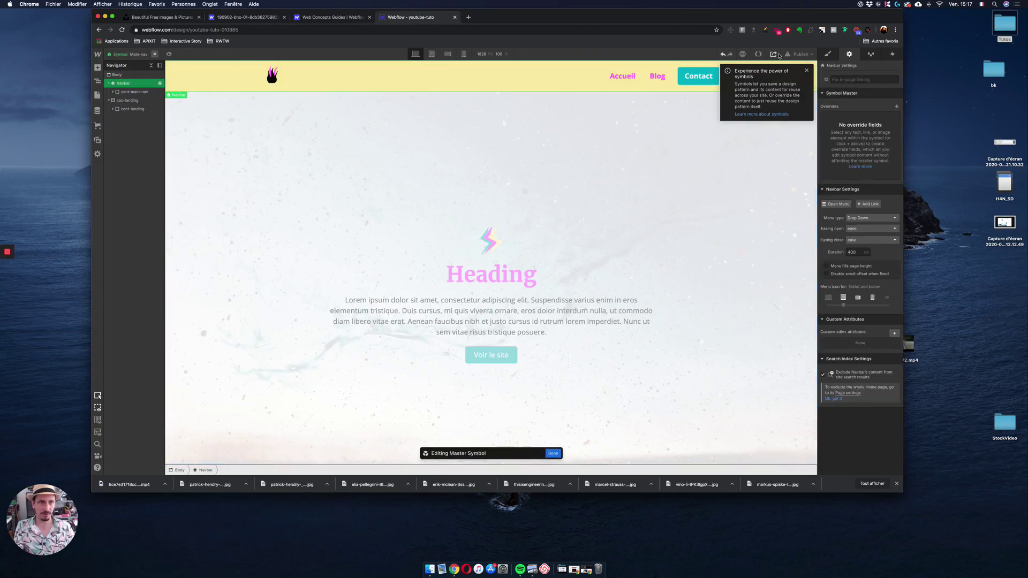
left_click(829, 54)
scroll(849, 286, "down", 5)
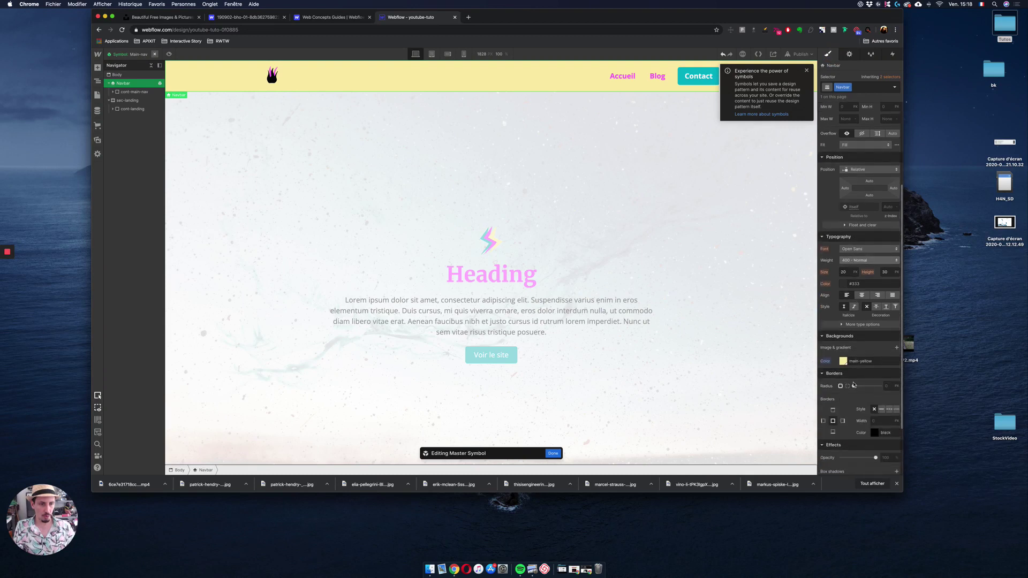
left_click(843, 291)
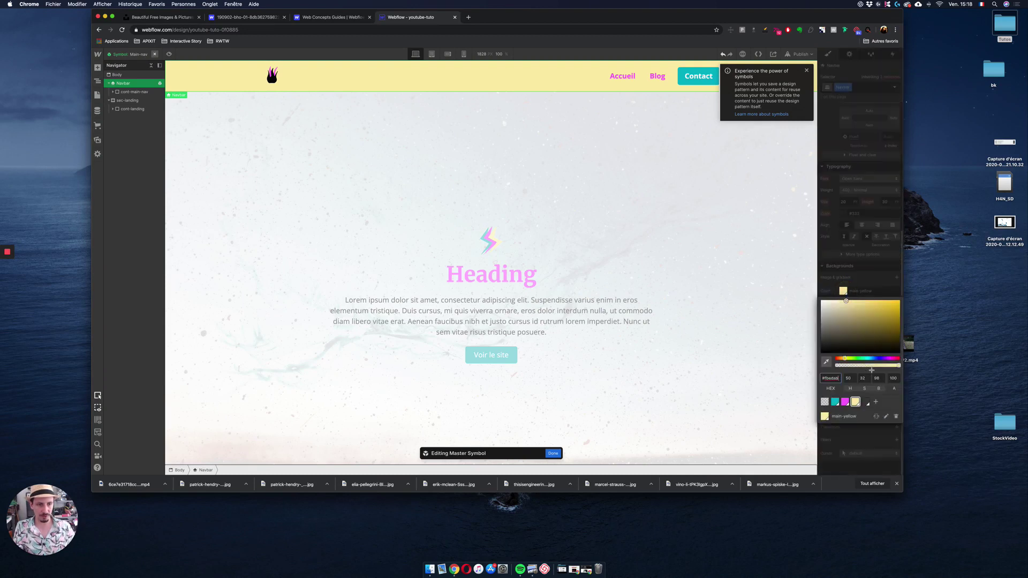
left_click(835, 402)
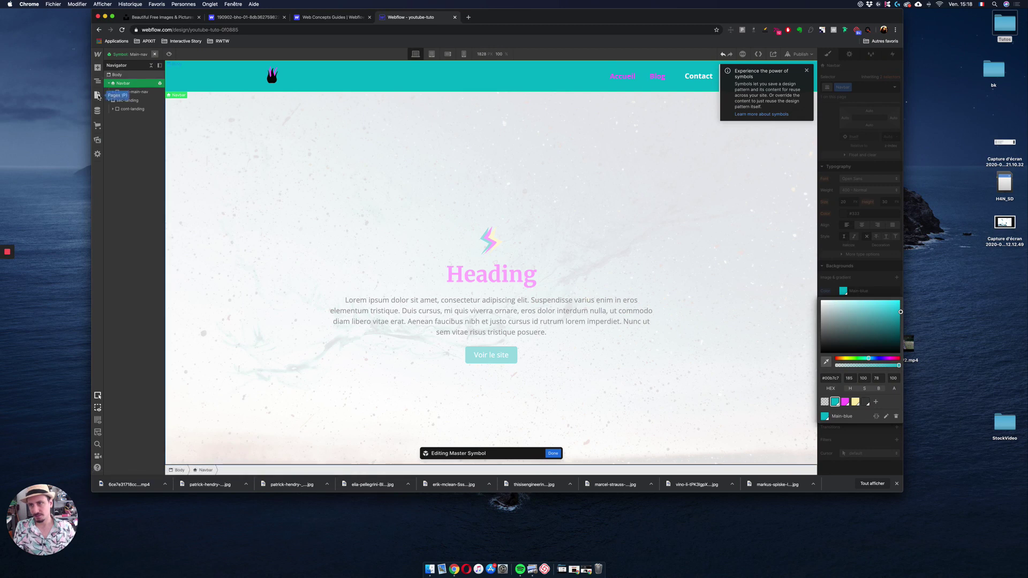
Open the page d'accueil page and set the Main-nav symbol's Navbar background colour to the main-yellow swatch
left_click(98, 95)
left_click(130, 118)
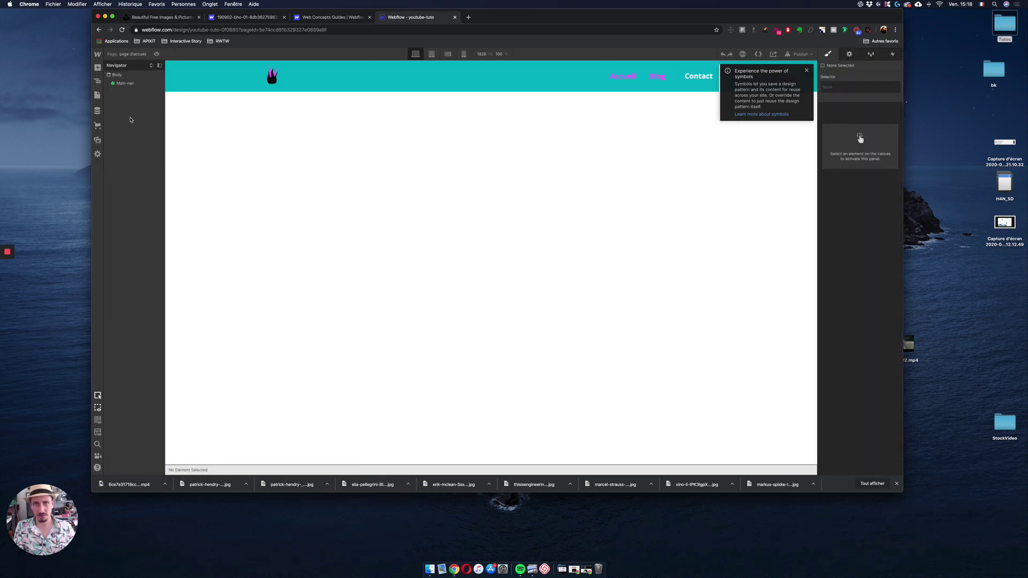
double_click(125, 83)
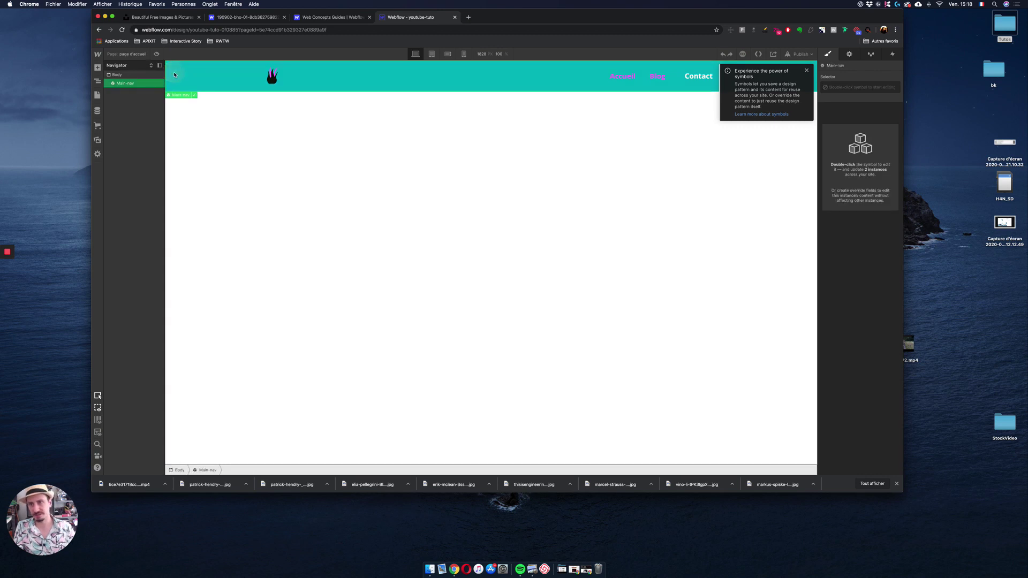
scroll(864, 373, "down", 5)
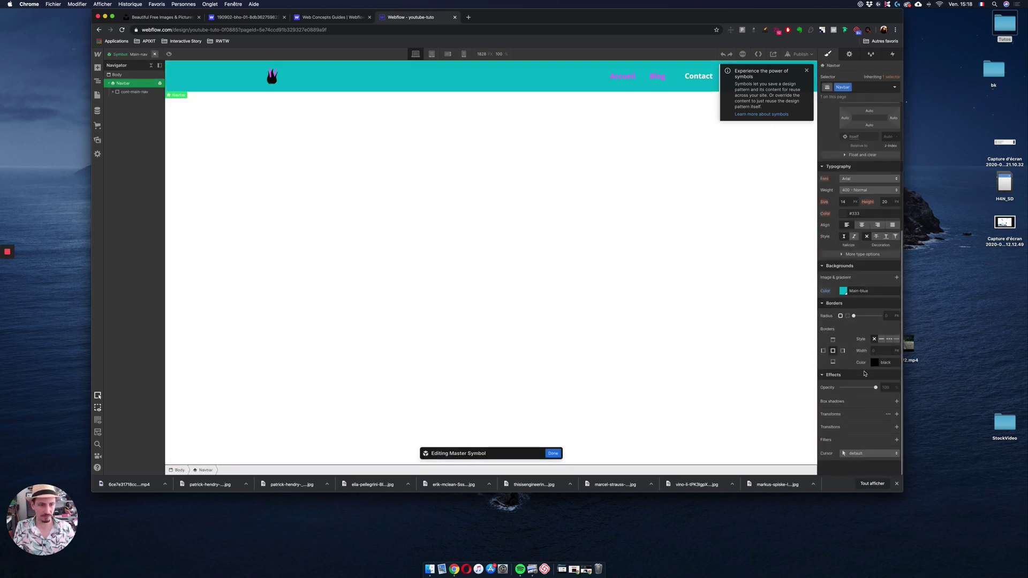
left_click(842, 292)
left_click(855, 402)
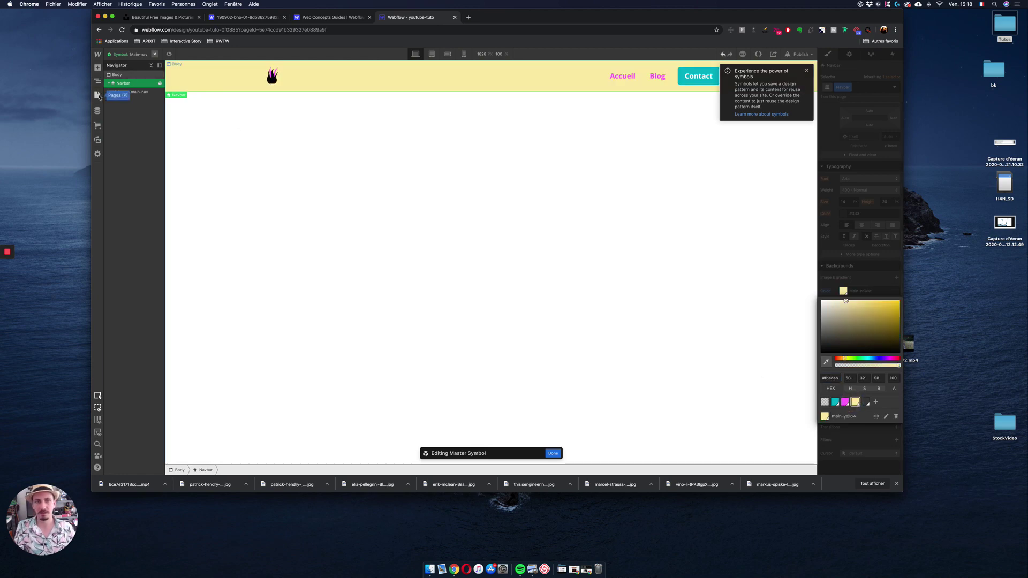
Go to the Home page and delete the Main-nav symbol instance above the landing section
left_click(98, 95)
left_click(130, 109)
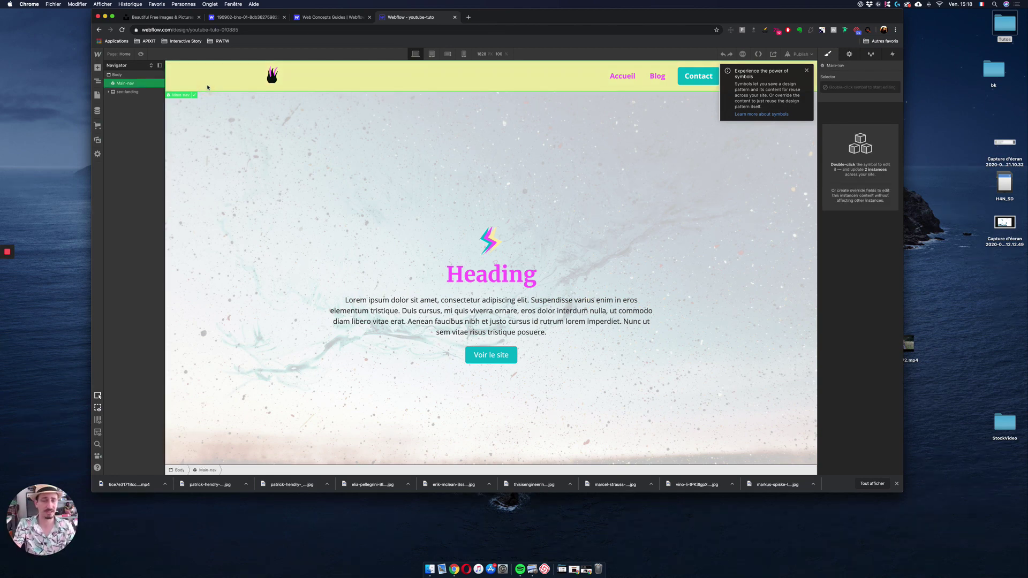
key("Delete")
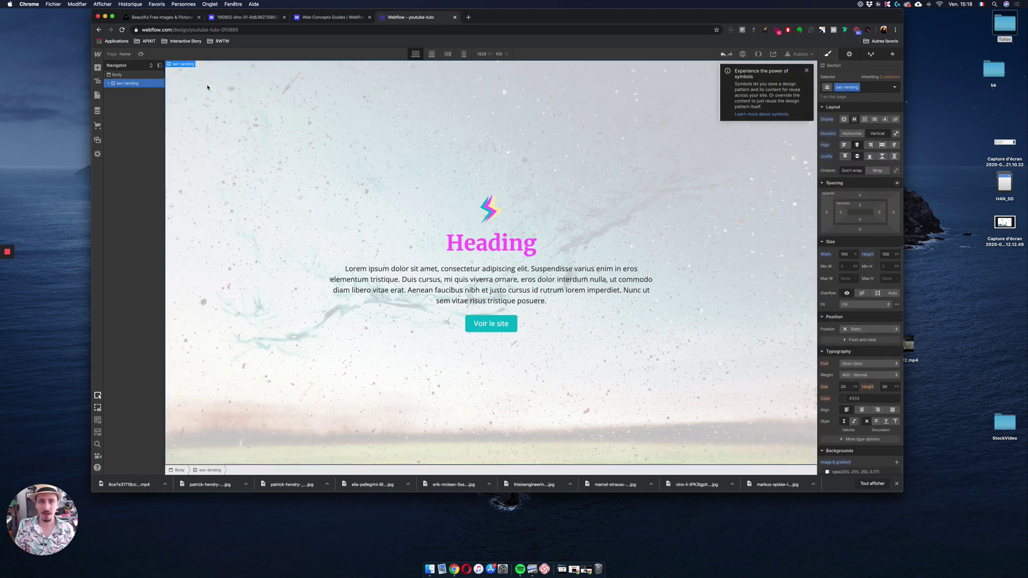
Return to the page d'accueil page and dismiss the tip about symbols
left_click(98, 96)
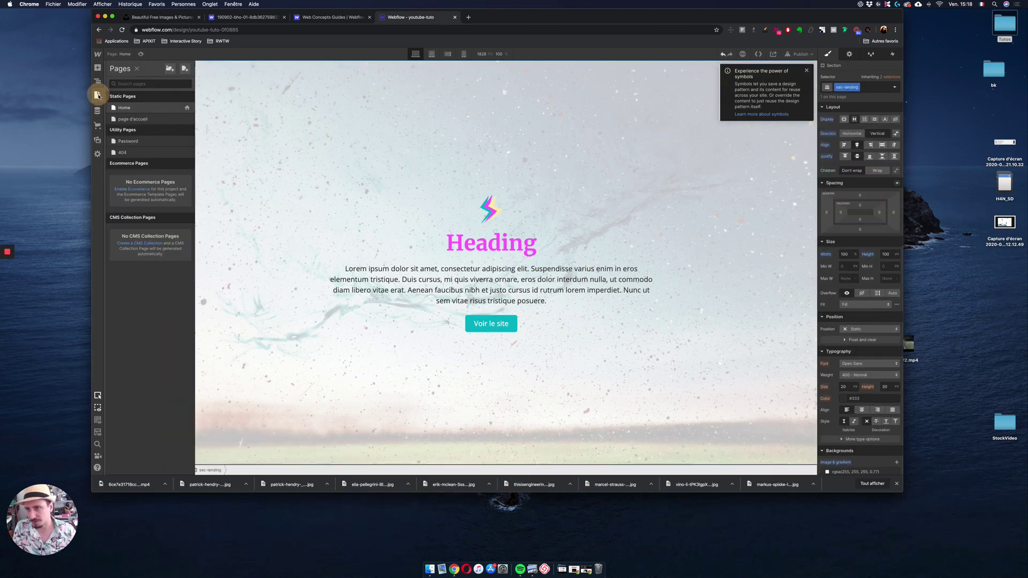
left_click(145, 119)
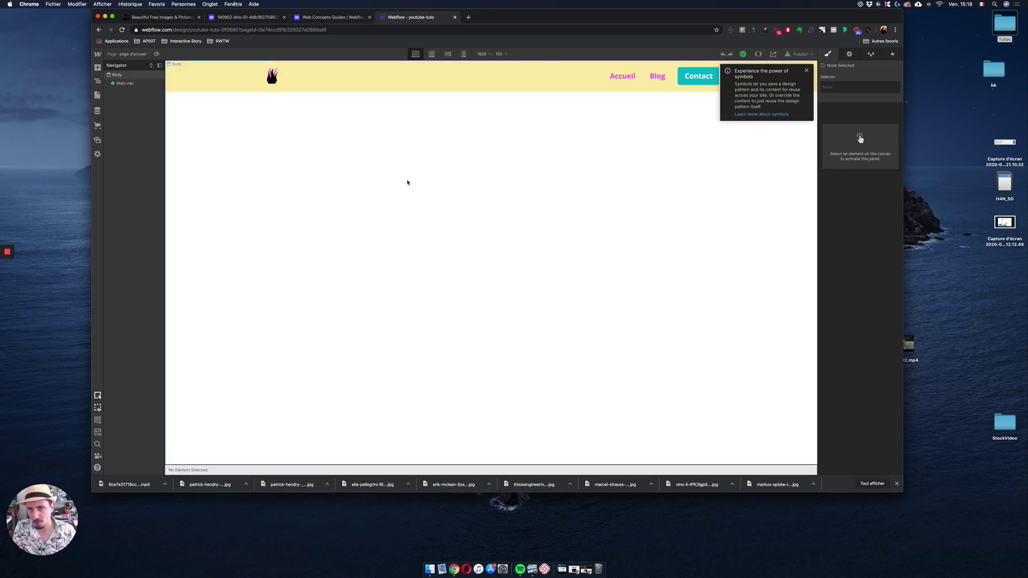
left_click(807, 71)
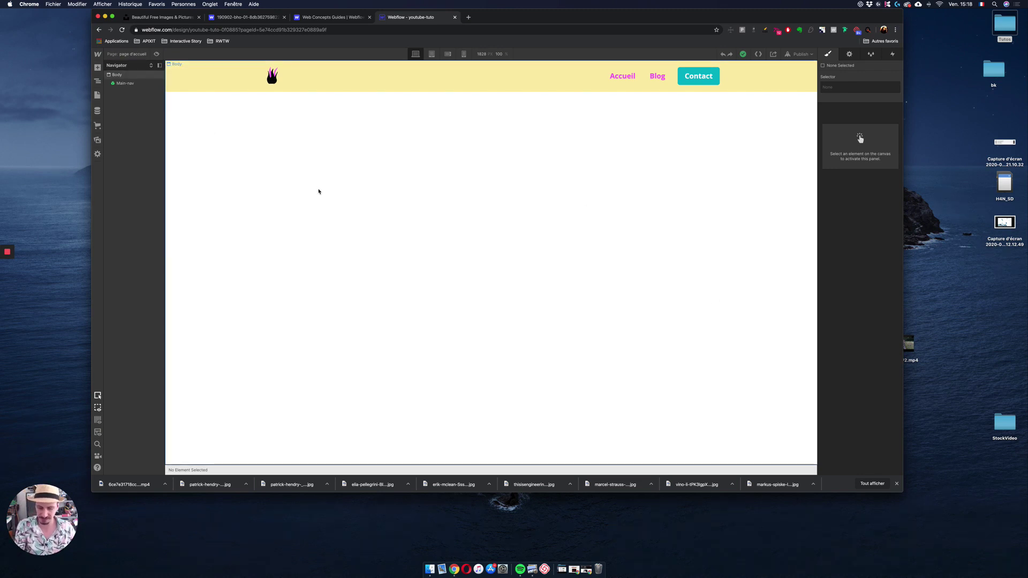
Add a Section below the Main-nav symbol and give it the class "section hero"
key("super+e")
type("se")
left_click_drag(437, 115, 351, 176)
left_click(872, 87)
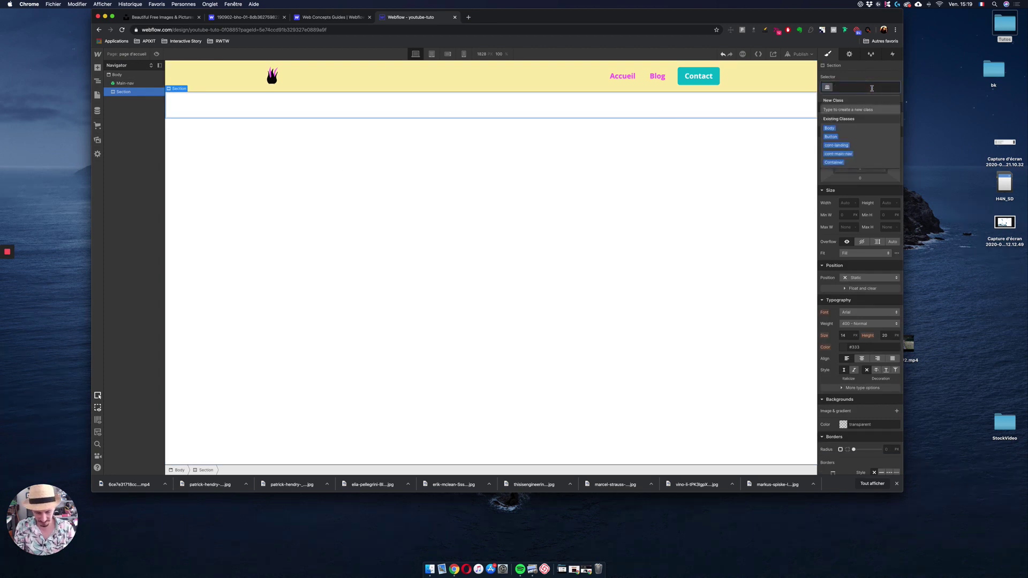
type("section hero")
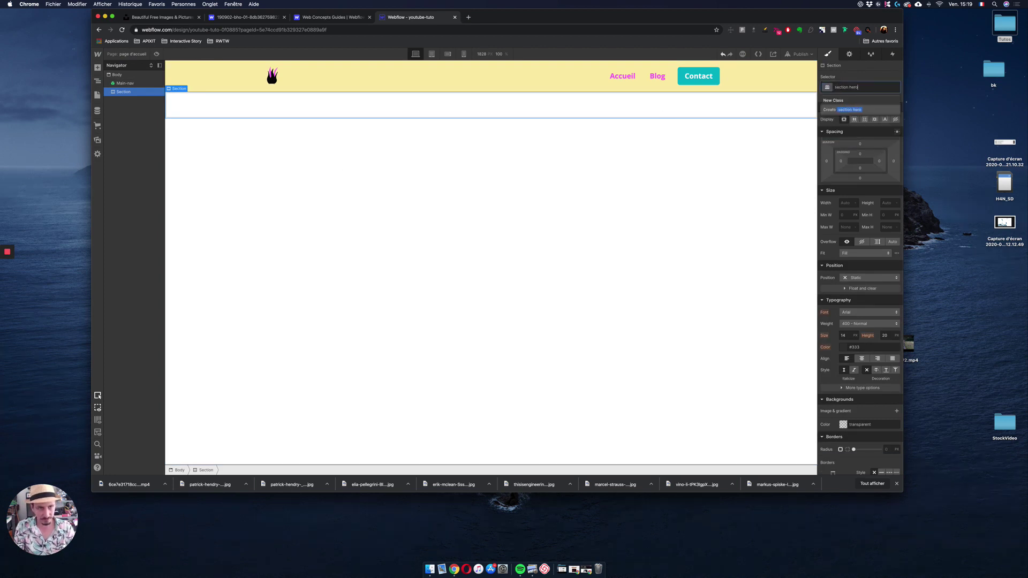
key("Return")
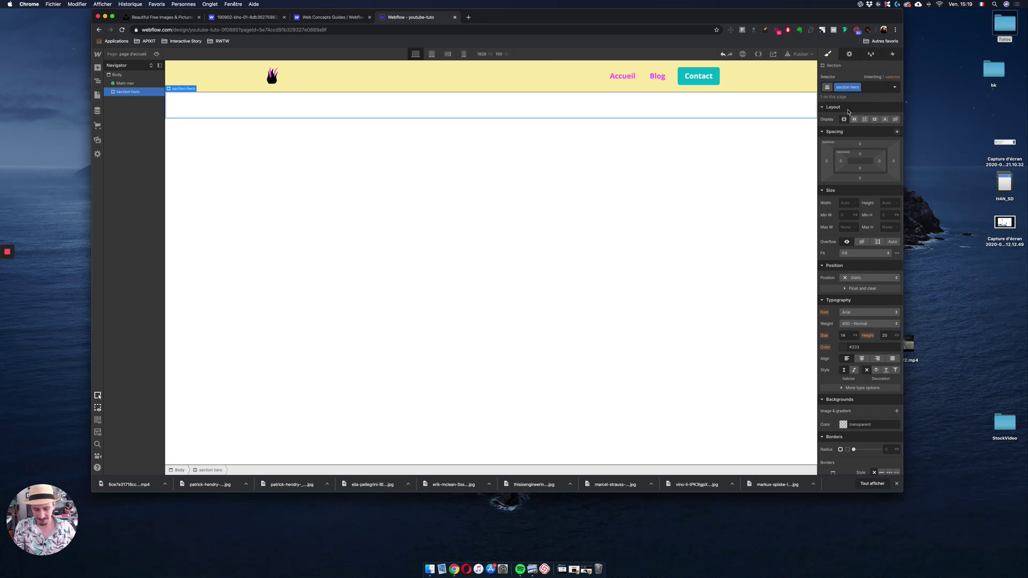
Insert a Div Block inside the section hero and give it the class "main-cont"
key("super+e")
type("div")
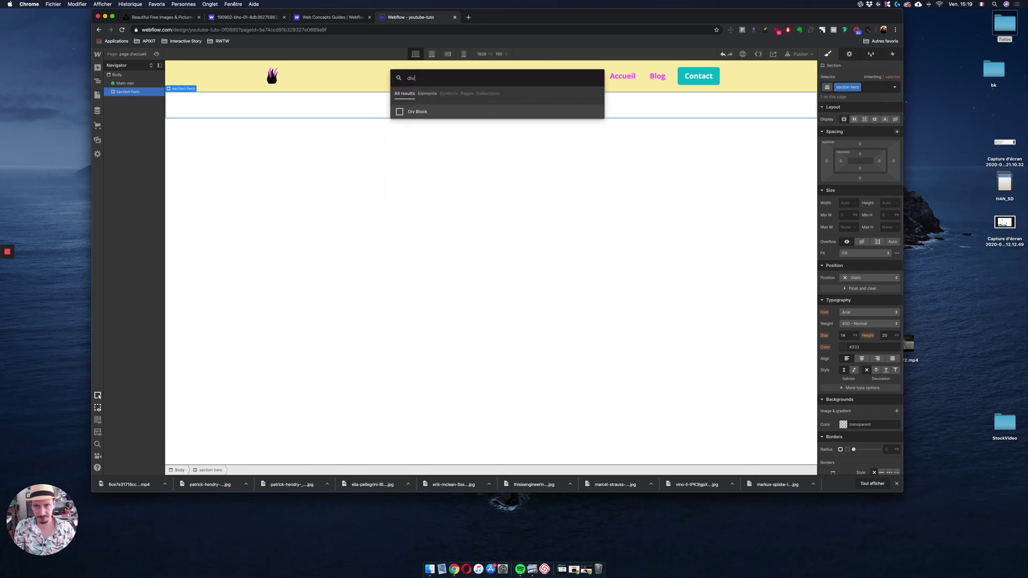
left_click_drag(419, 114, 348, 108)
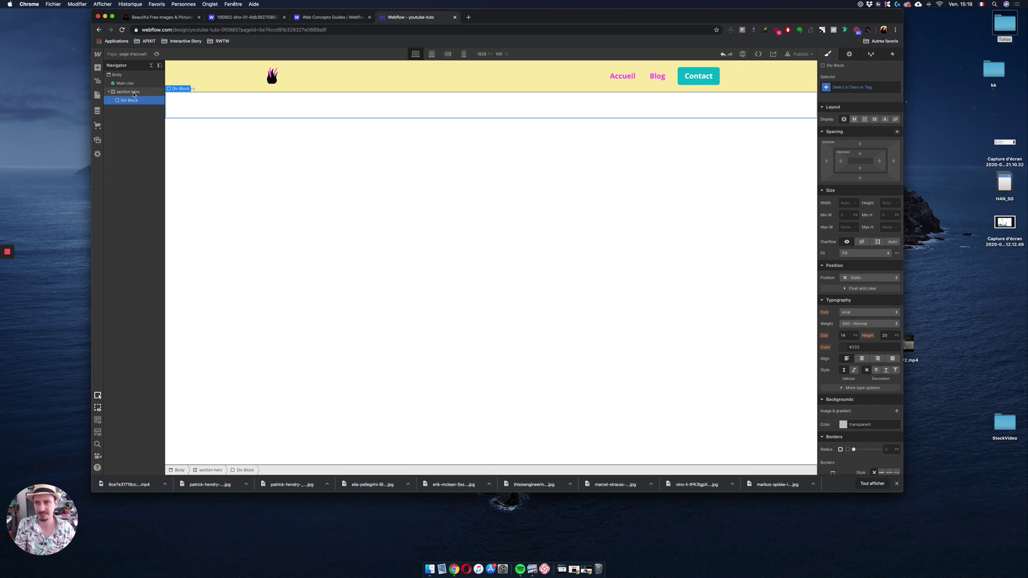
left_click(870, 87)
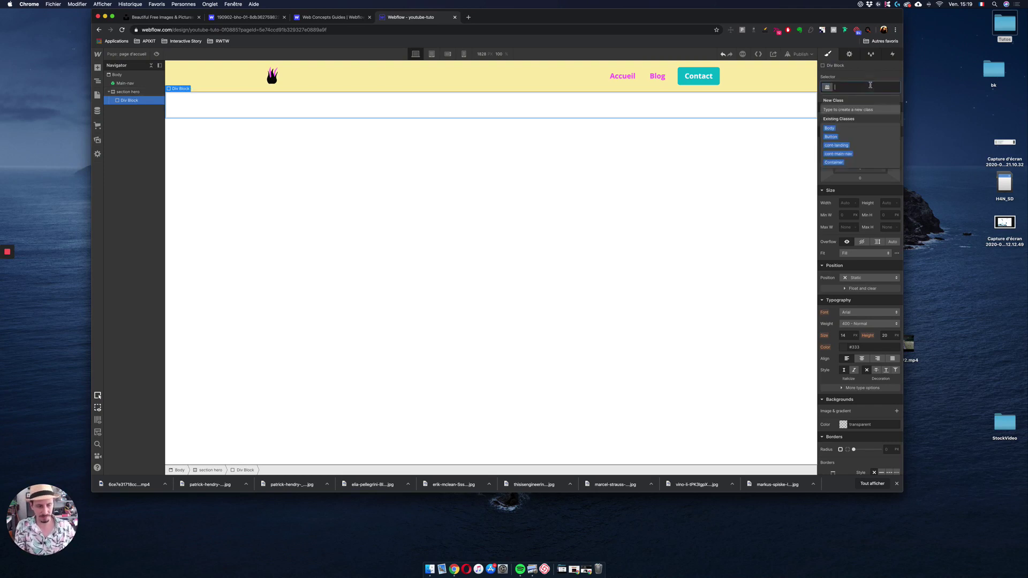
type("main-cont")
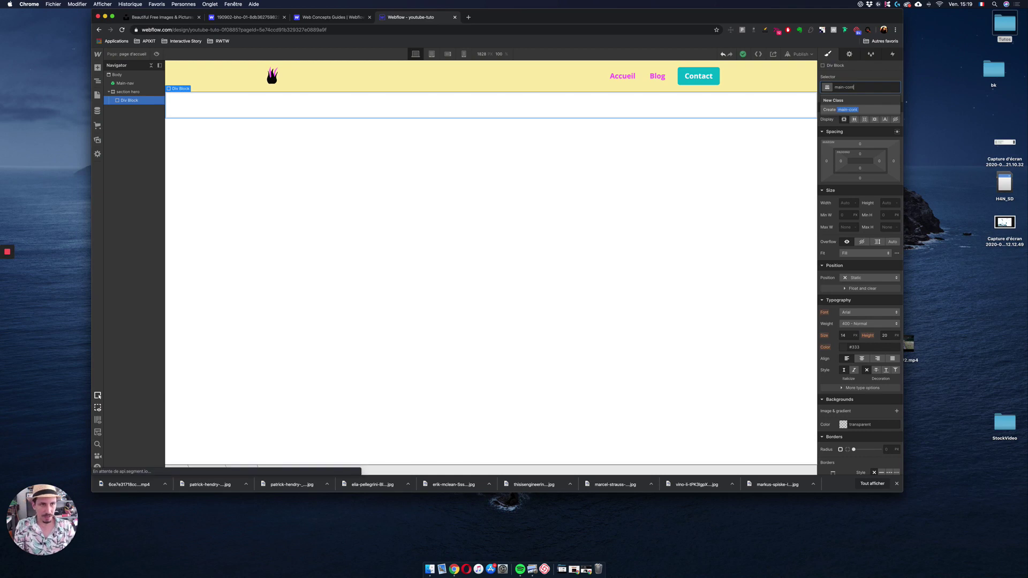
key("Return")
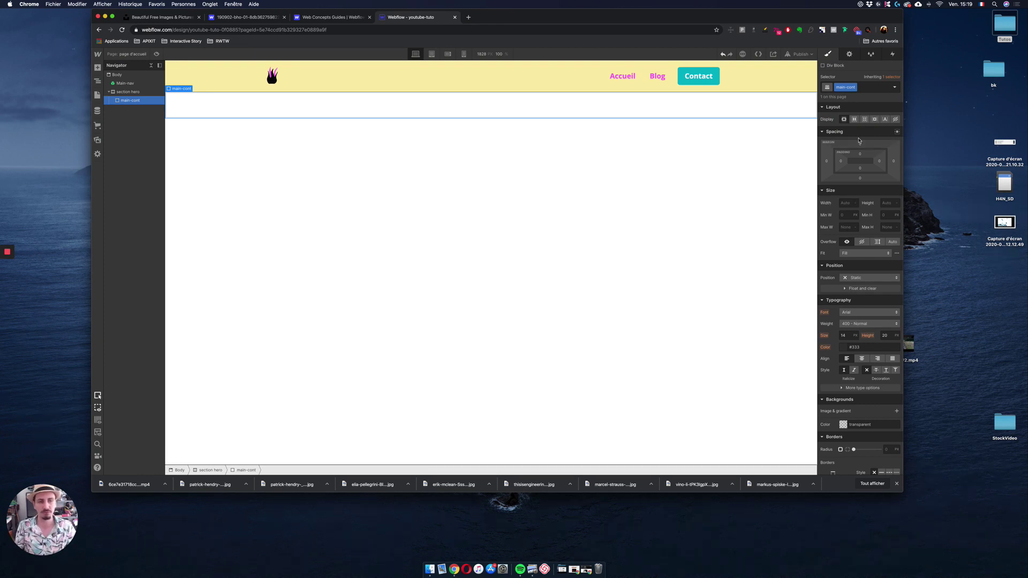
Set the main-cont div's width to 80% and its maximum width to 1280 px
left_click(847, 204)
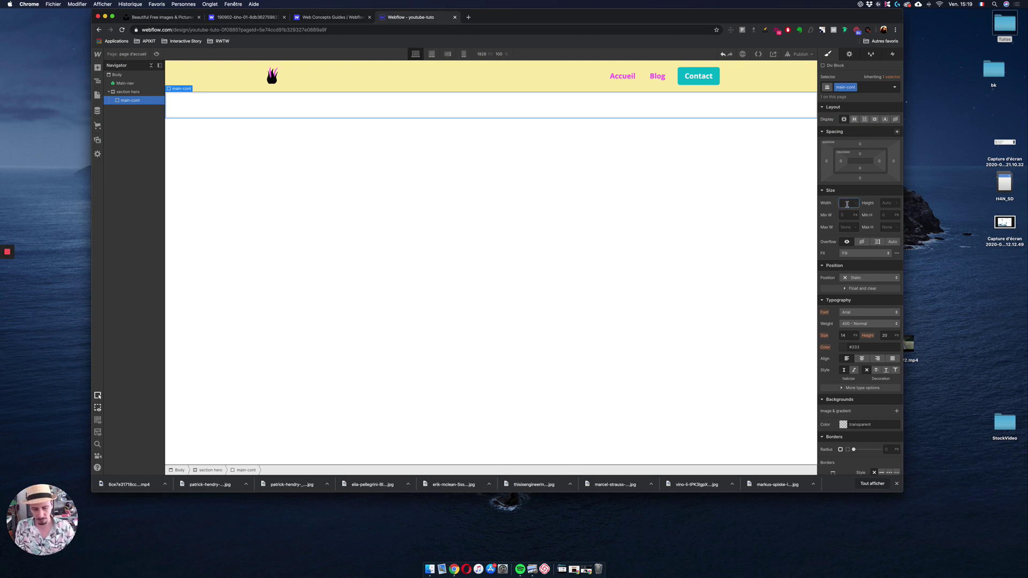
type("80")
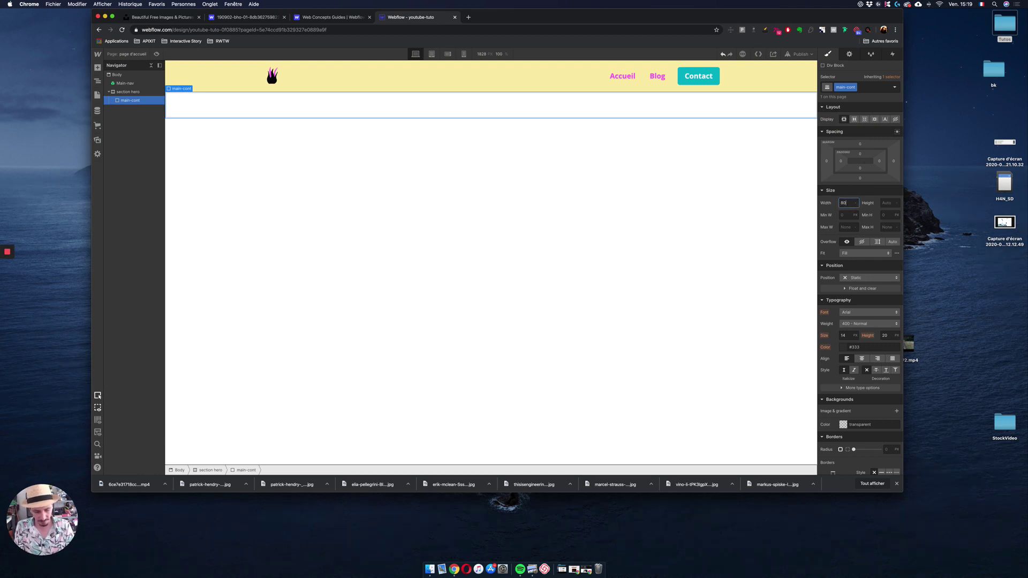
type("%")
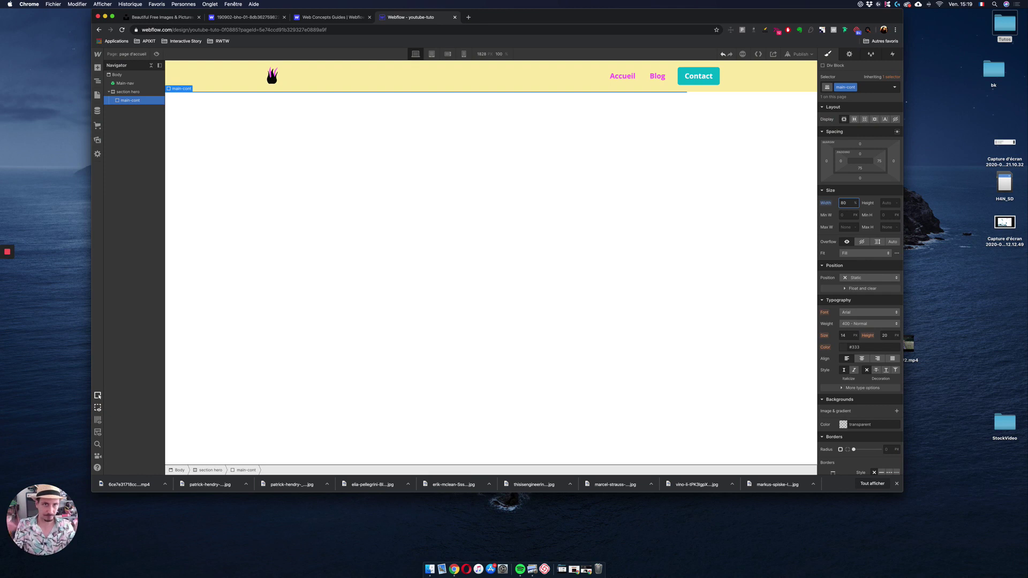
left_click(847, 227)
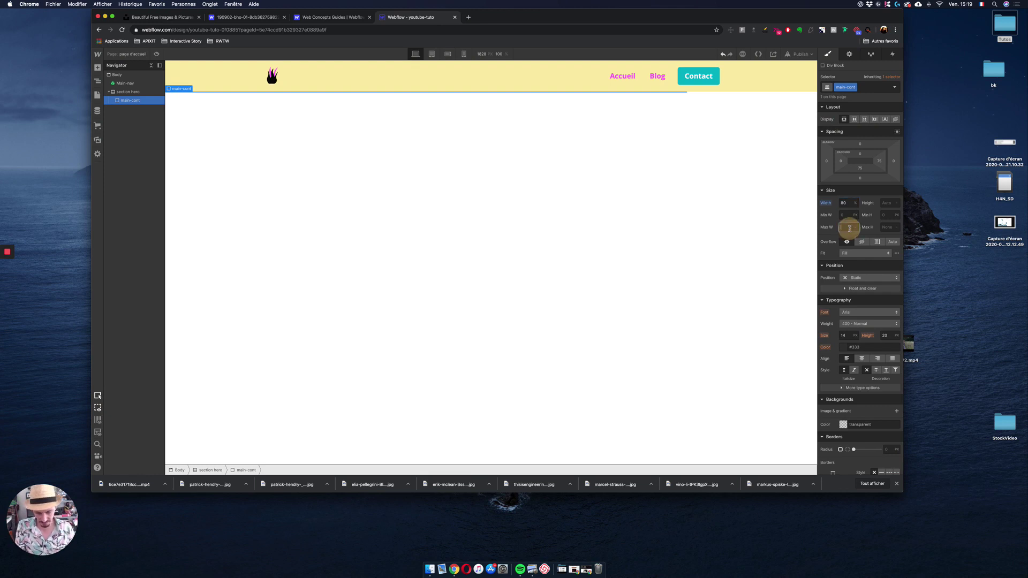
type("12")
key("Return")
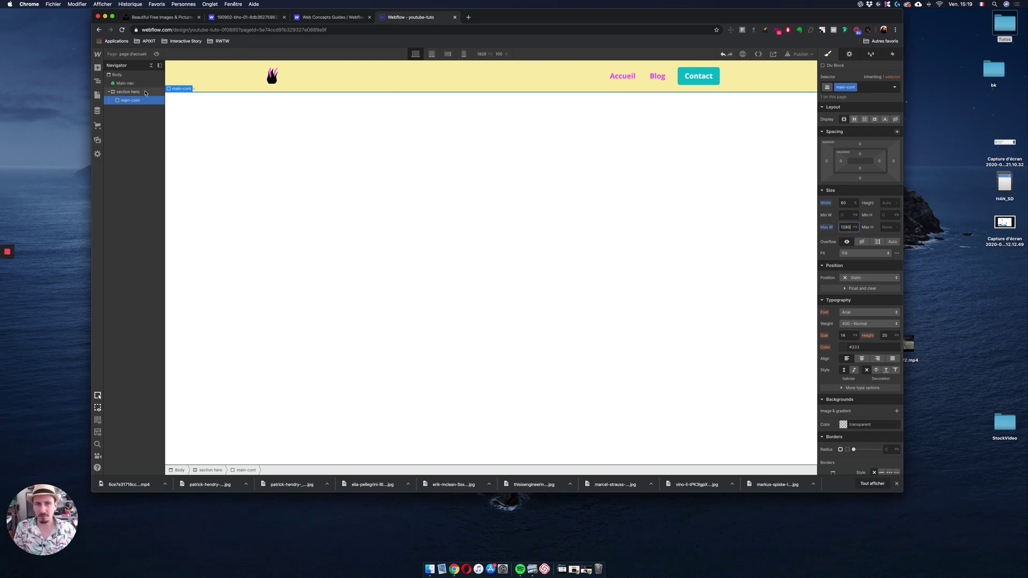
Size the section hero to 100% width and 100vh height, and give it a light red background
left_click(145, 93)
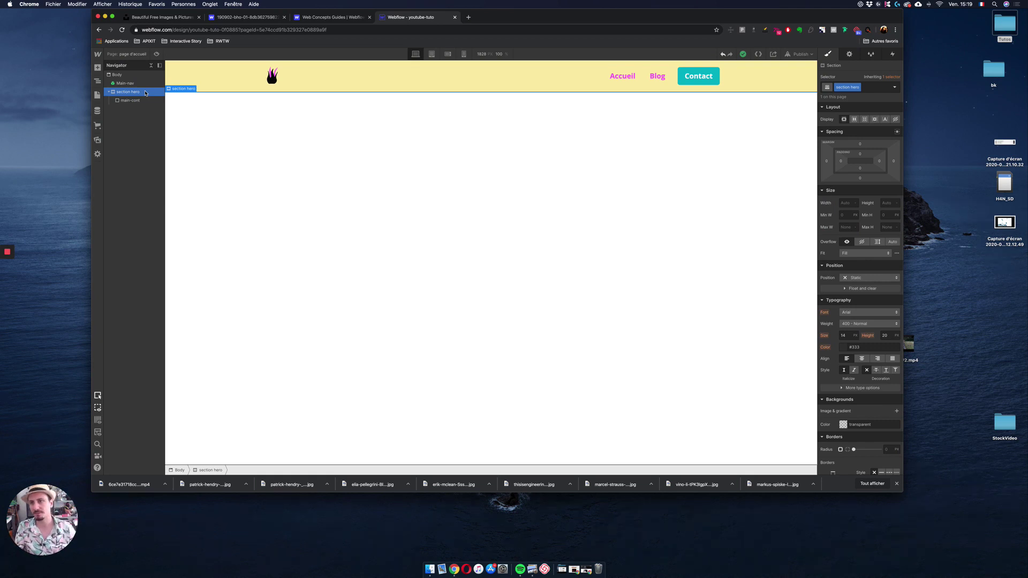
left_click(848, 203)
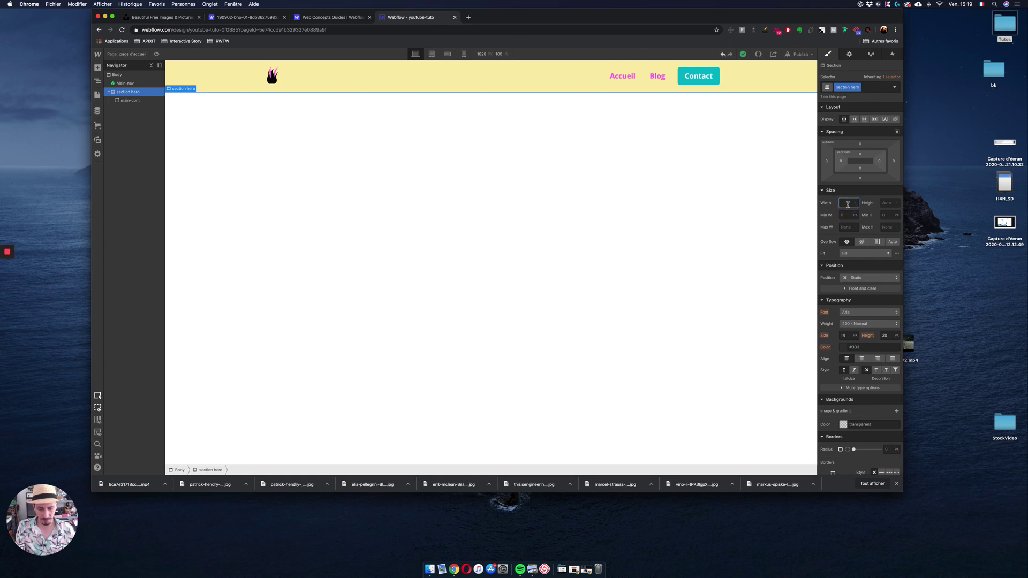
type("100%")
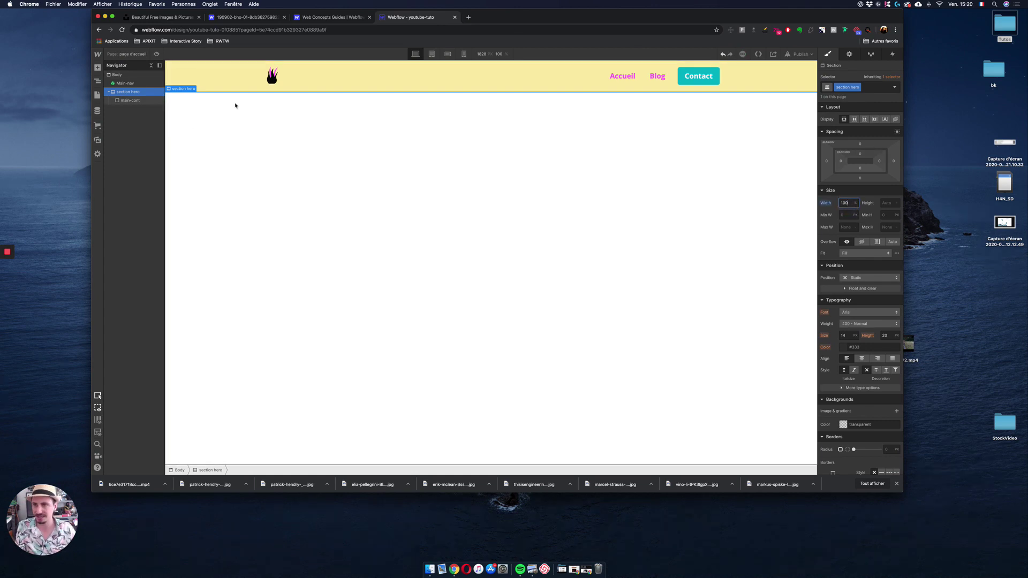
left_click(887, 203)
type("1")
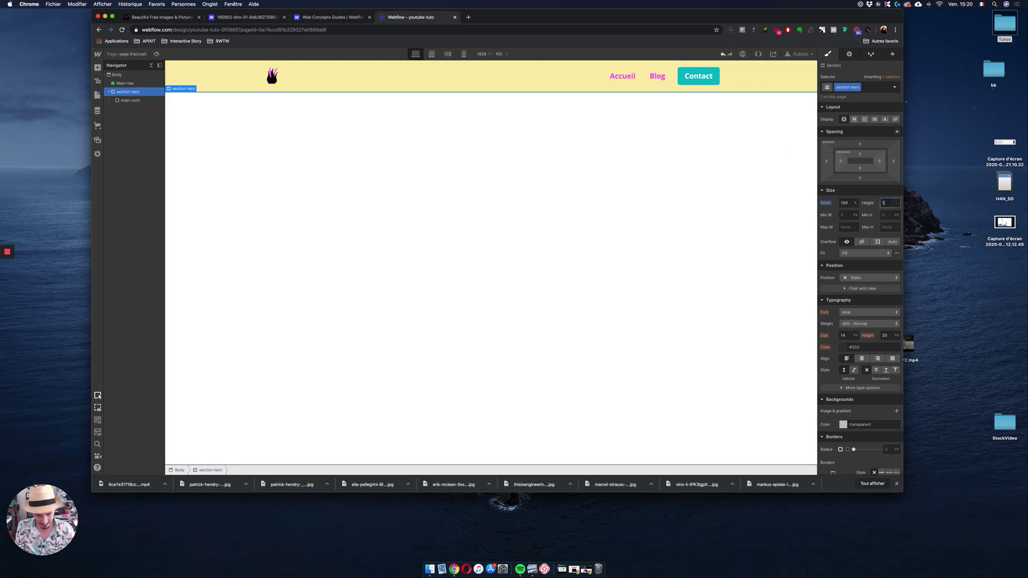
type("00vh")
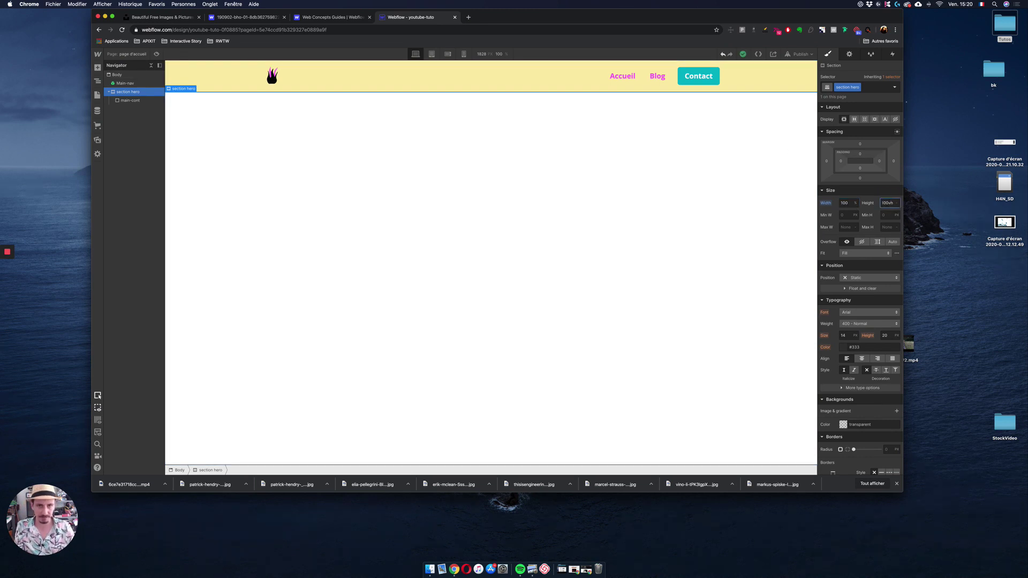
key("Return")
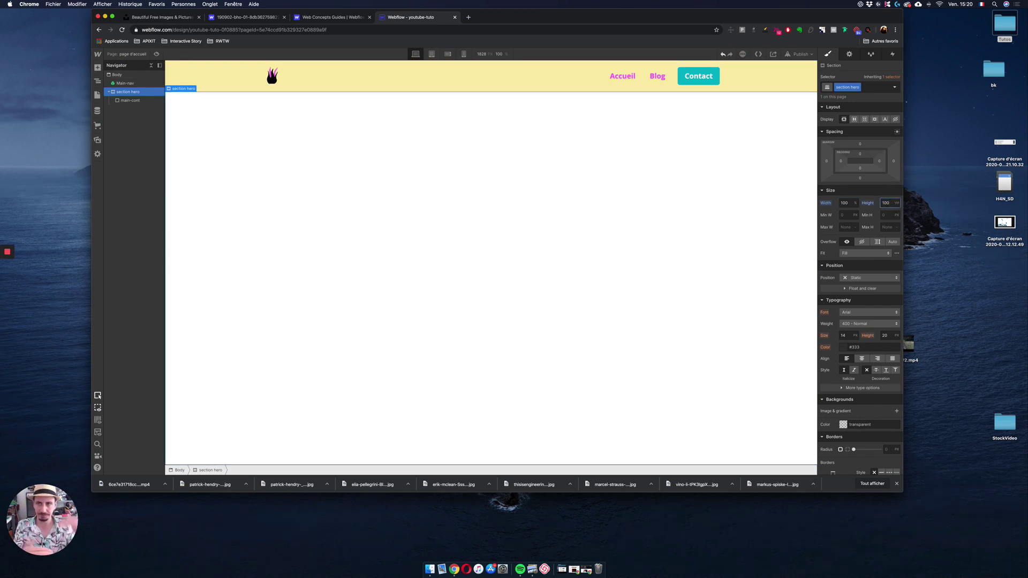
left_click(843, 424)
left_click_drag(843, 358, 855, 310)
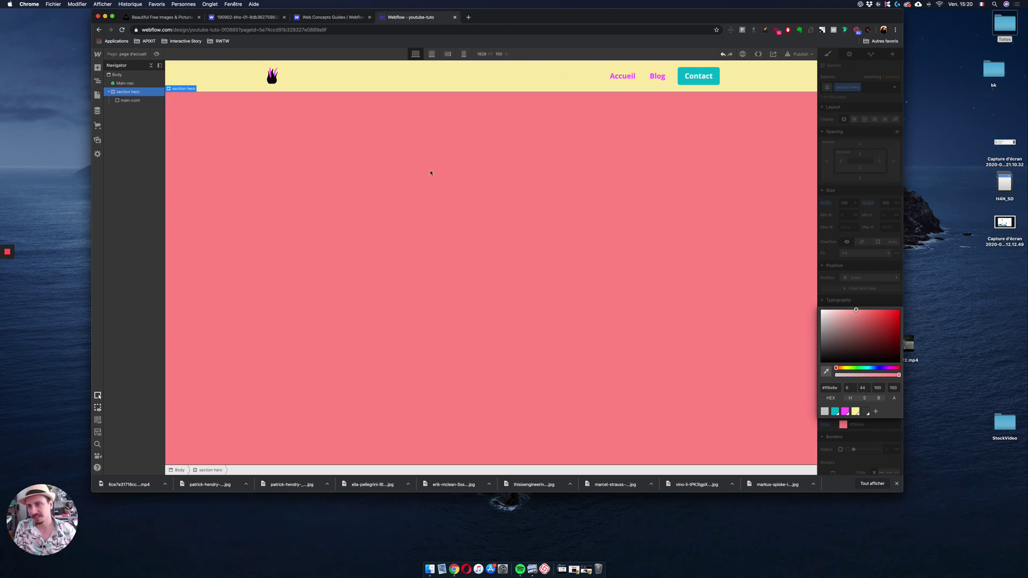
Set the main-cont div's height to 600 px and give it a very pale cyan background
left_click(131, 100)
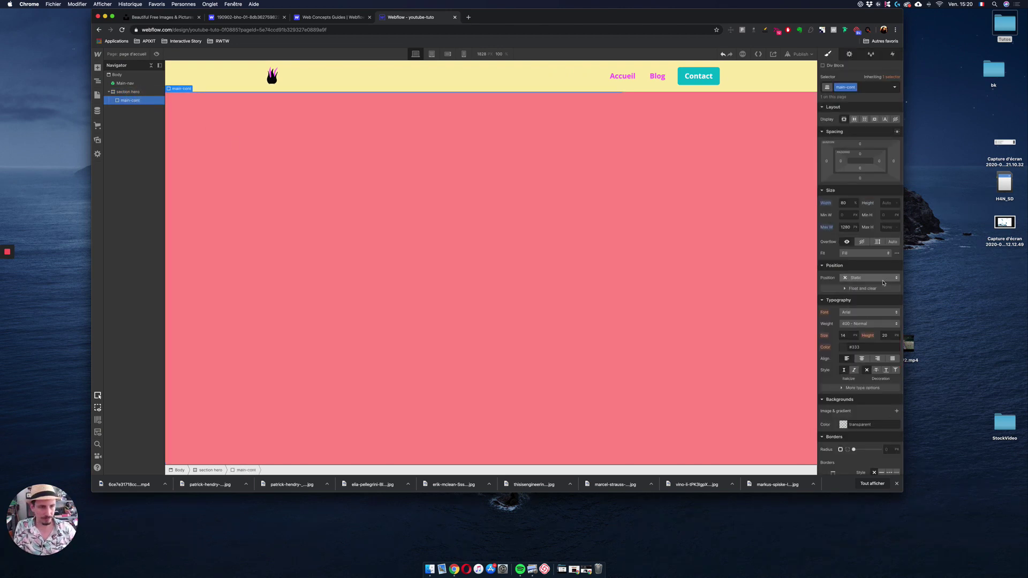
left_click(888, 203)
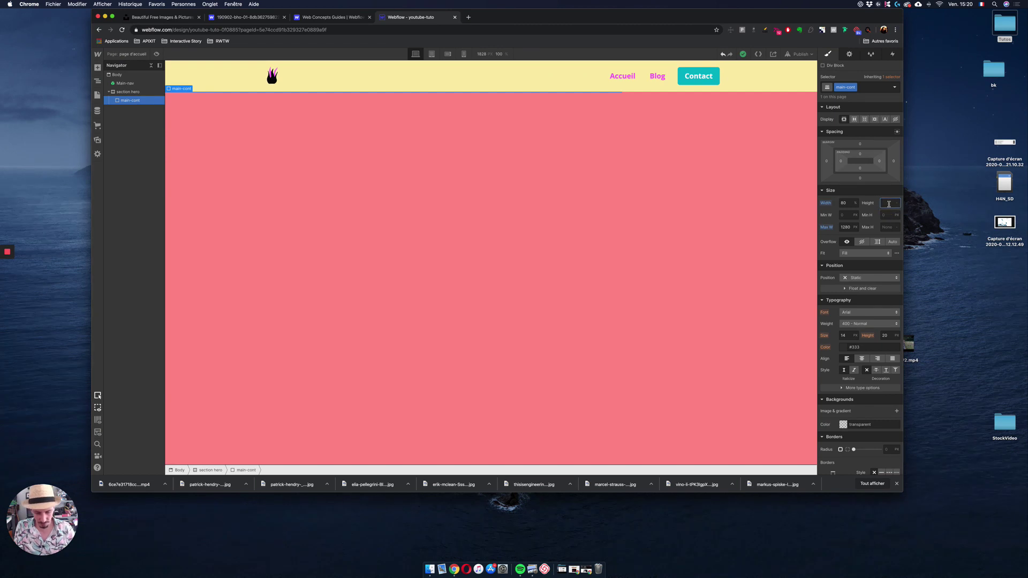
type("600")
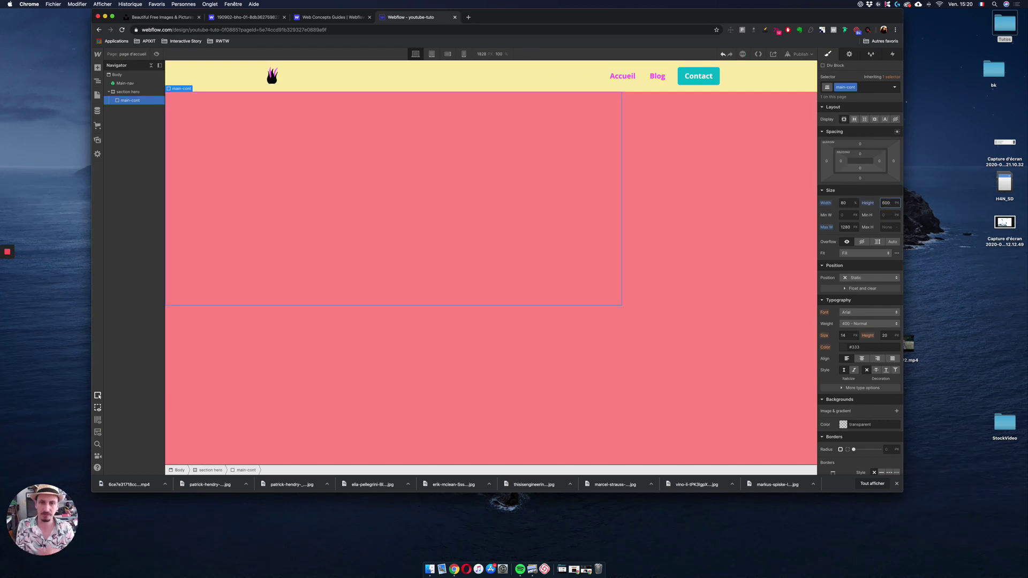
left_click(845, 426)
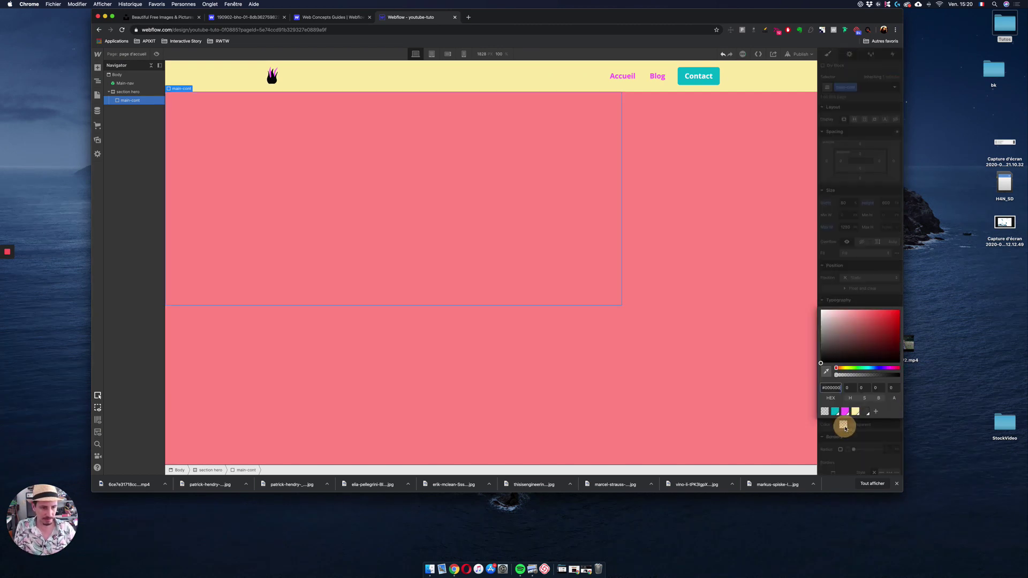
left_click(836, 412)
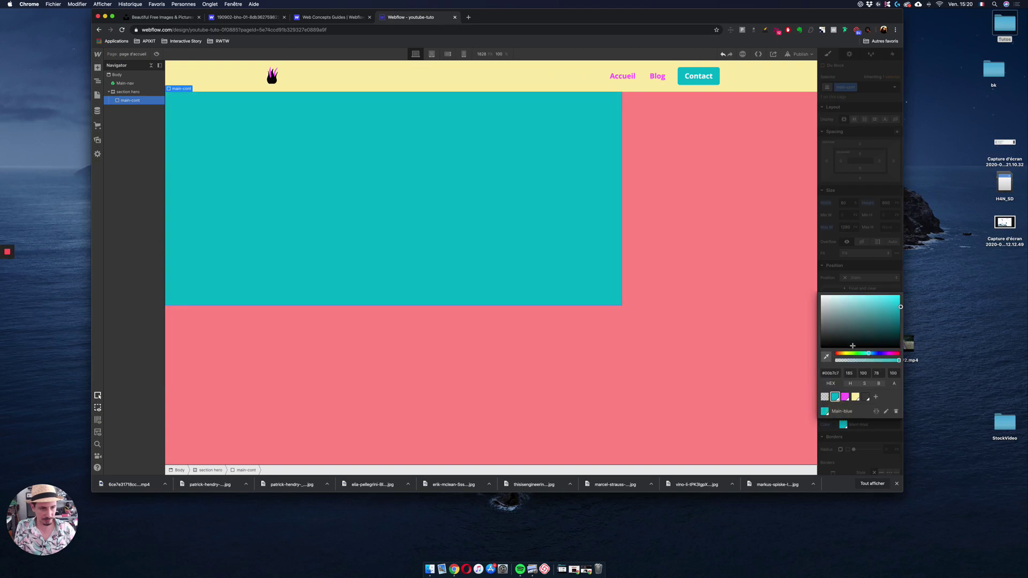
left_click_drag(856, 332, 832, 285)
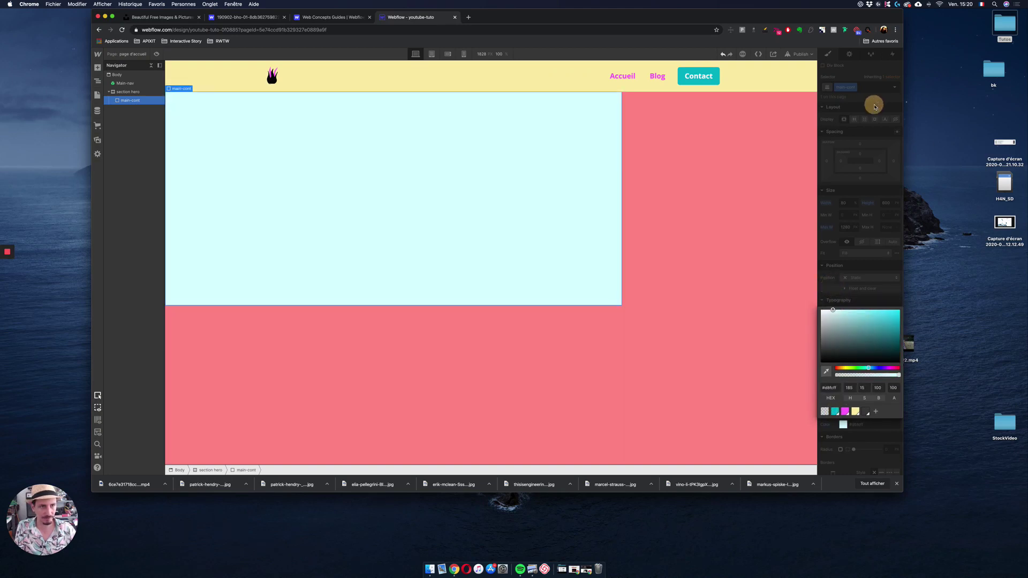
left_click(873, 105)
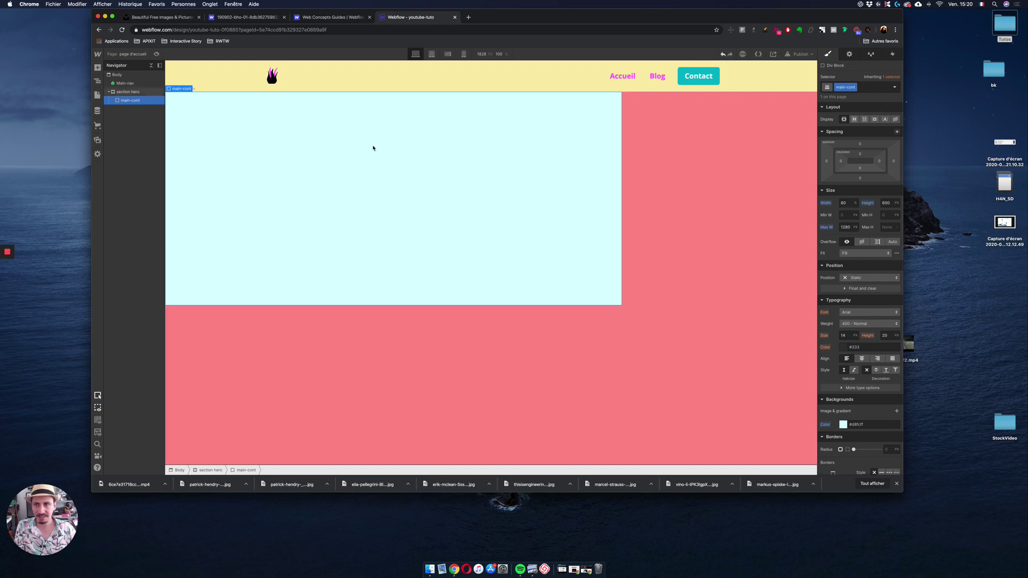
Make the section hero a vertical flexbox with its content centred in both alignment and justification
left_click(130, 94)
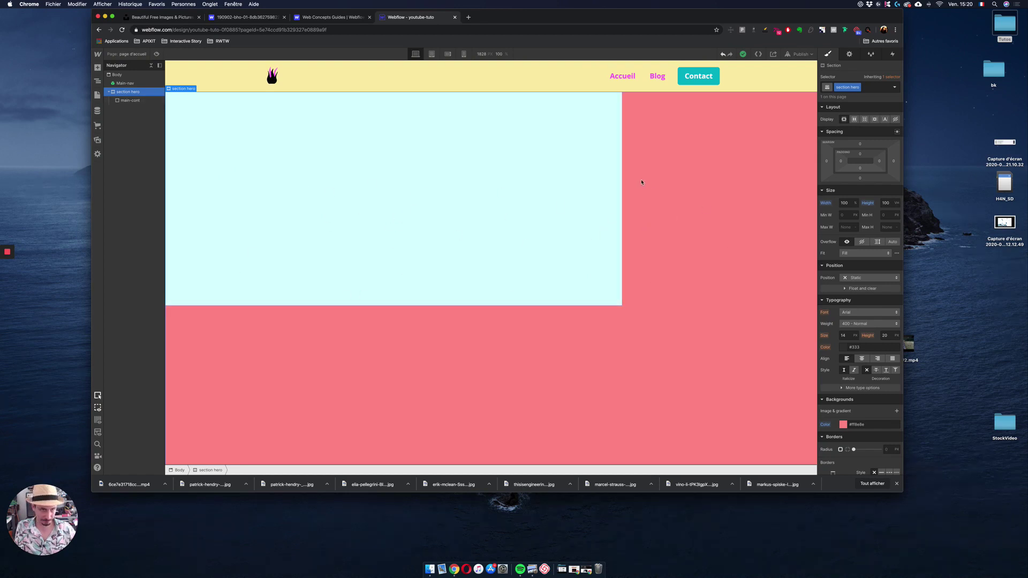
left_click(855, 119)
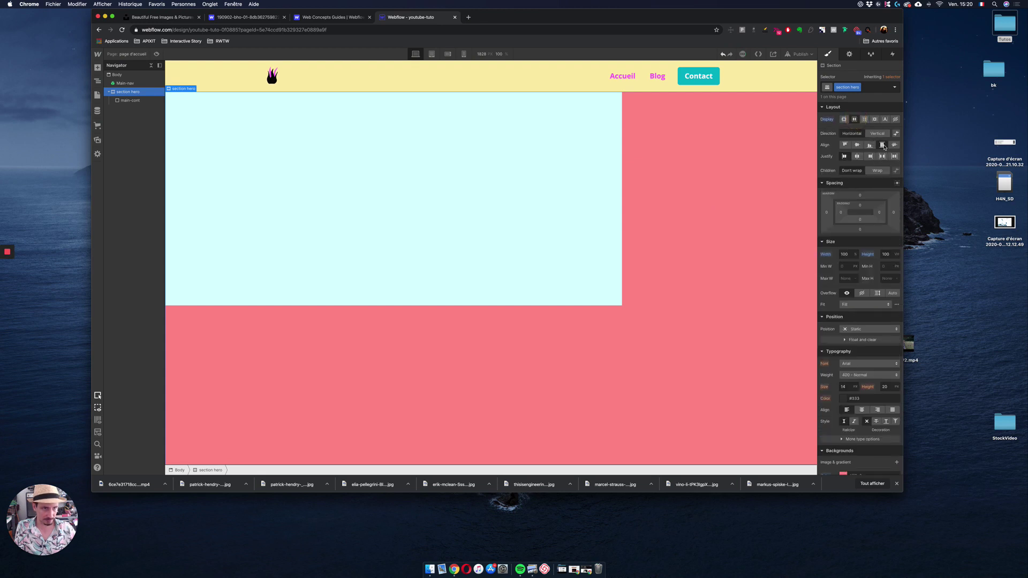
left_click(877, 134)
left_click(856, 145)
left_click(857, 156)
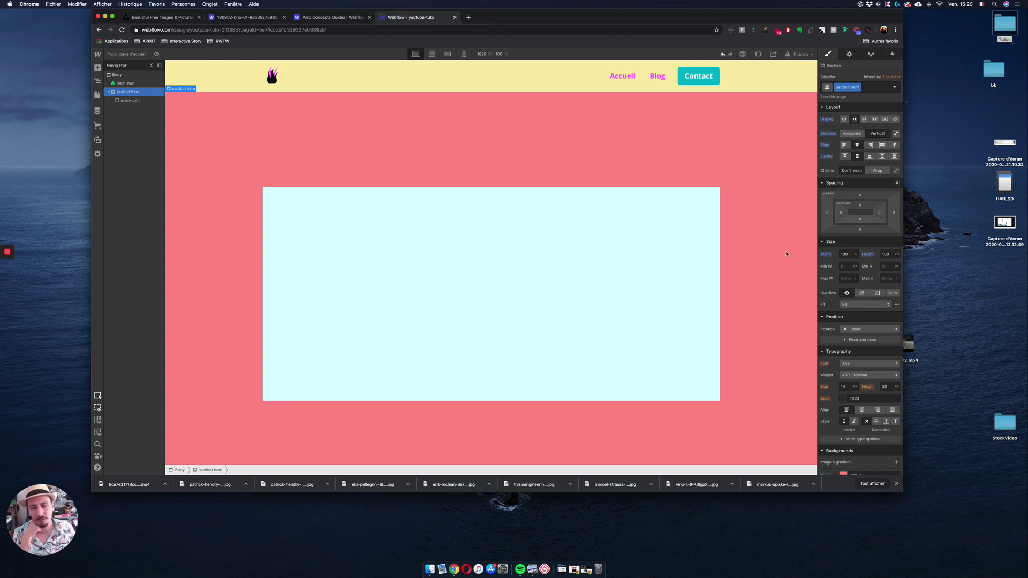
scroll(780, 254, "down", 2)
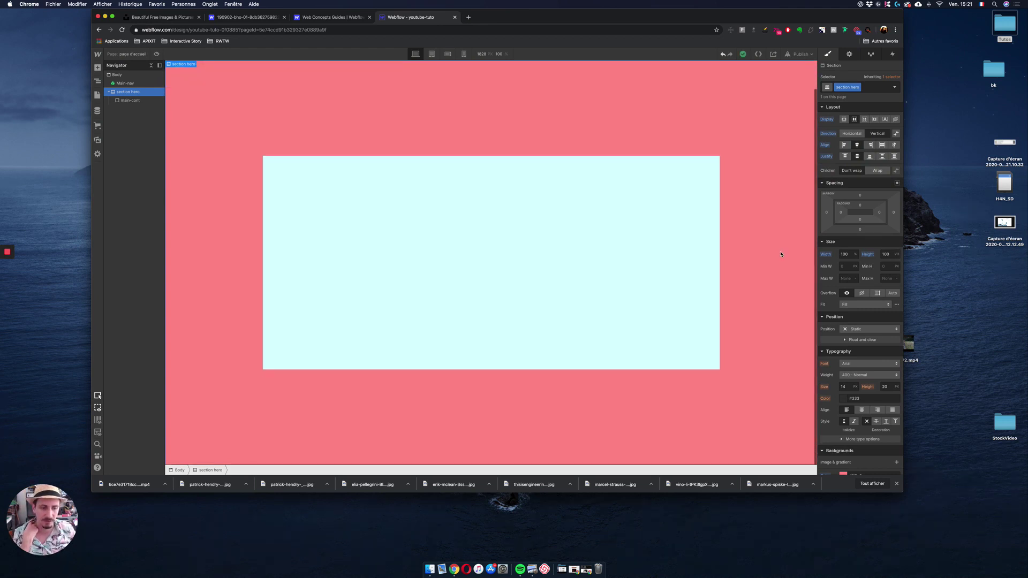
scroll(781, 254, "up", 2)
scroll(780, 254, "down", 2)
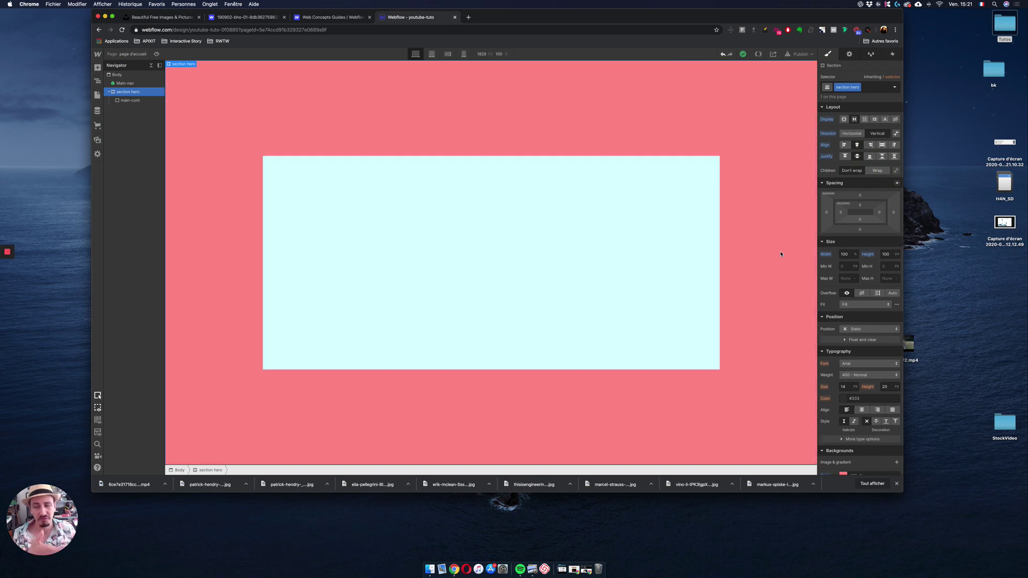
scroll(780, 254, "up", 2)
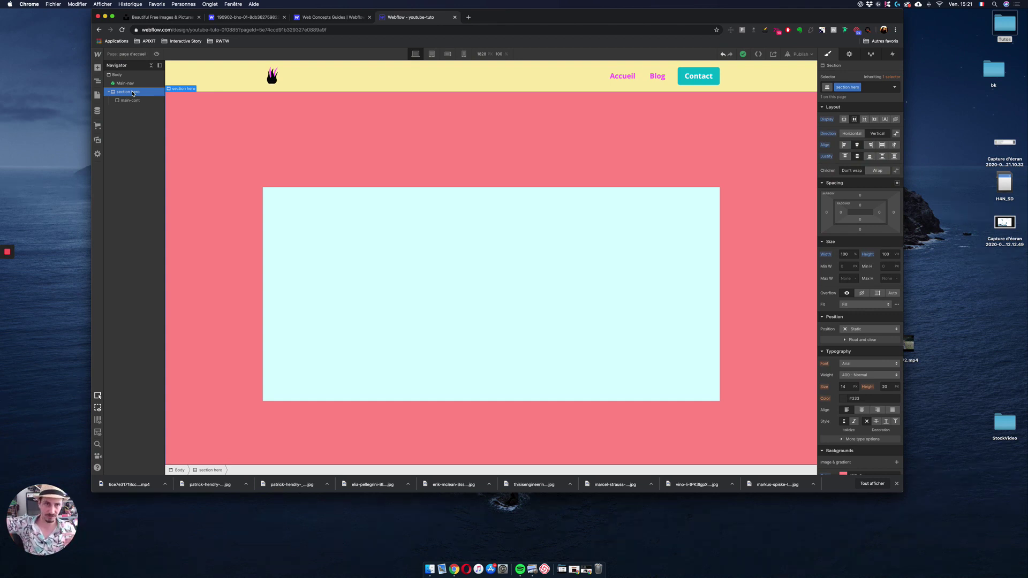
Try placing the Main-nav symbol inside the section hero above main-cont, and return it to the Body above the section
left_click_drag(127, 83, 129, 98)
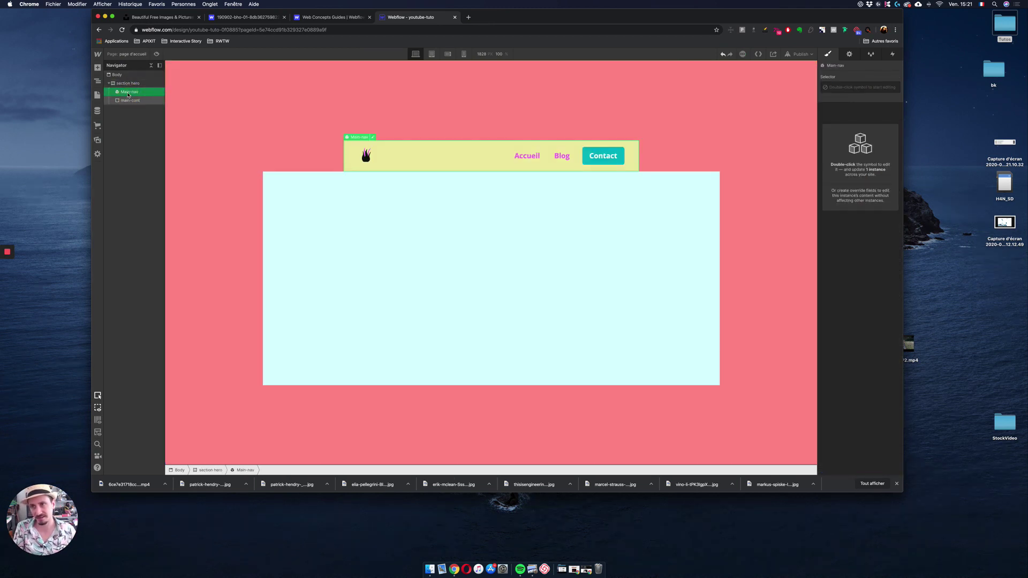
left_click(134, 85)
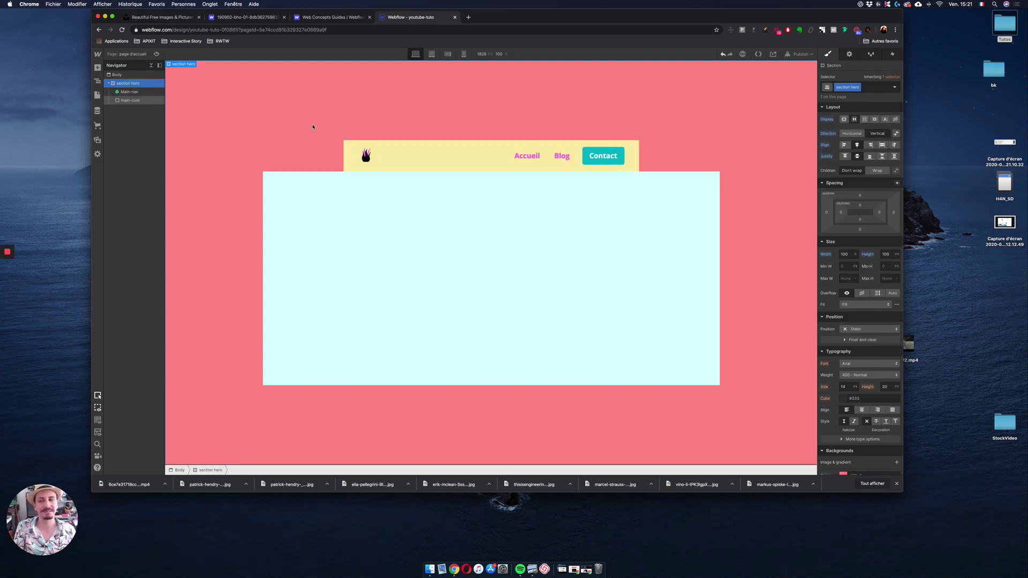
left_click(126, 91)
left_click_drag(126, 91, 127, 81)
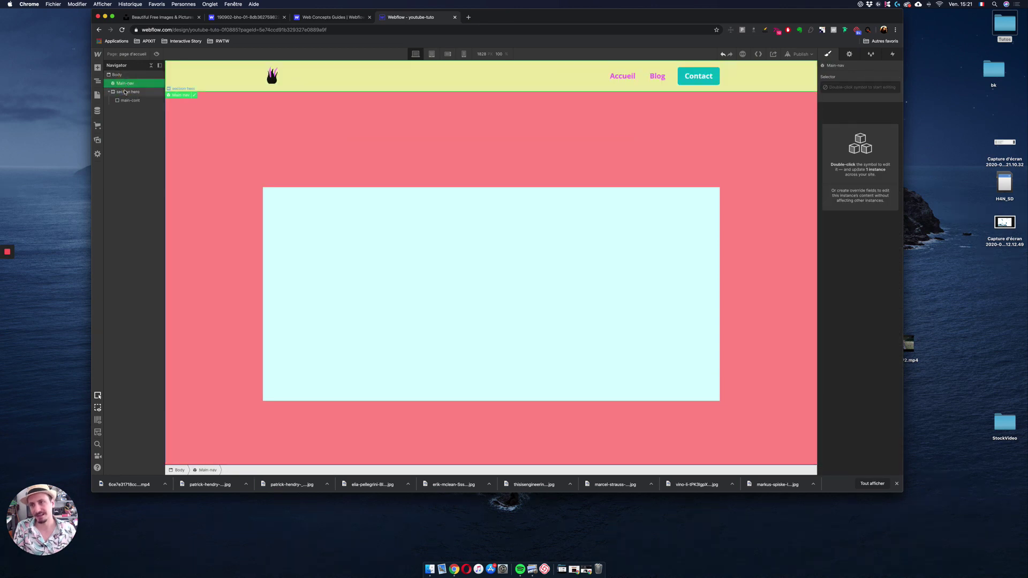
Insert a Grid element inside the main-cont div of the section hero
left_click(128, 93)
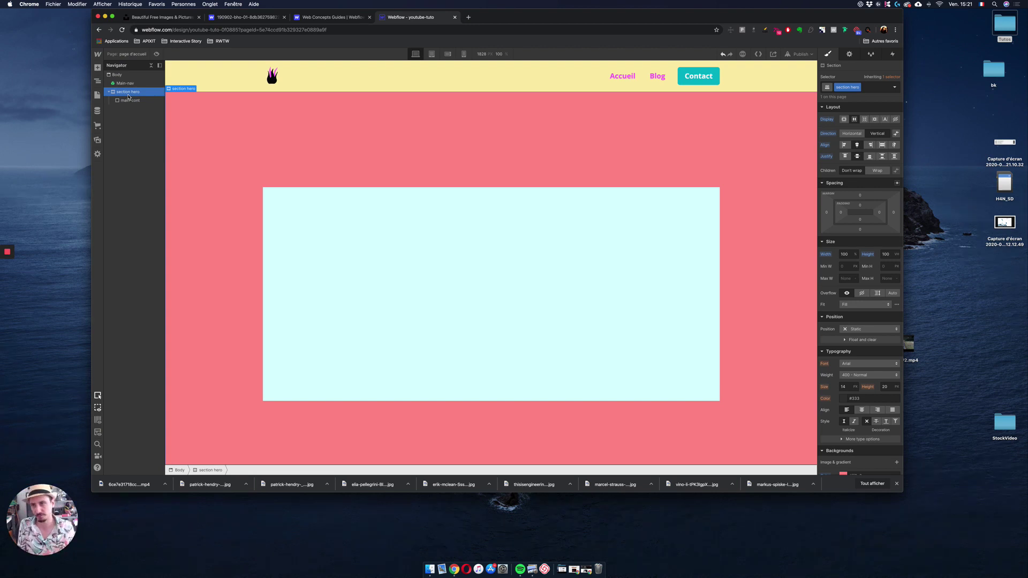
left_click(130, 101)
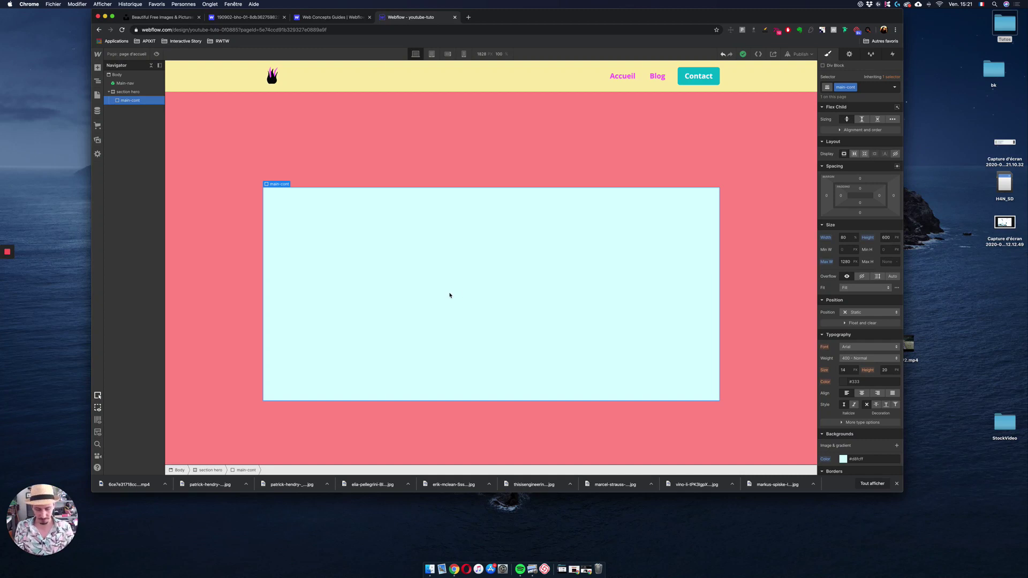
key("super+e")
type("gri")
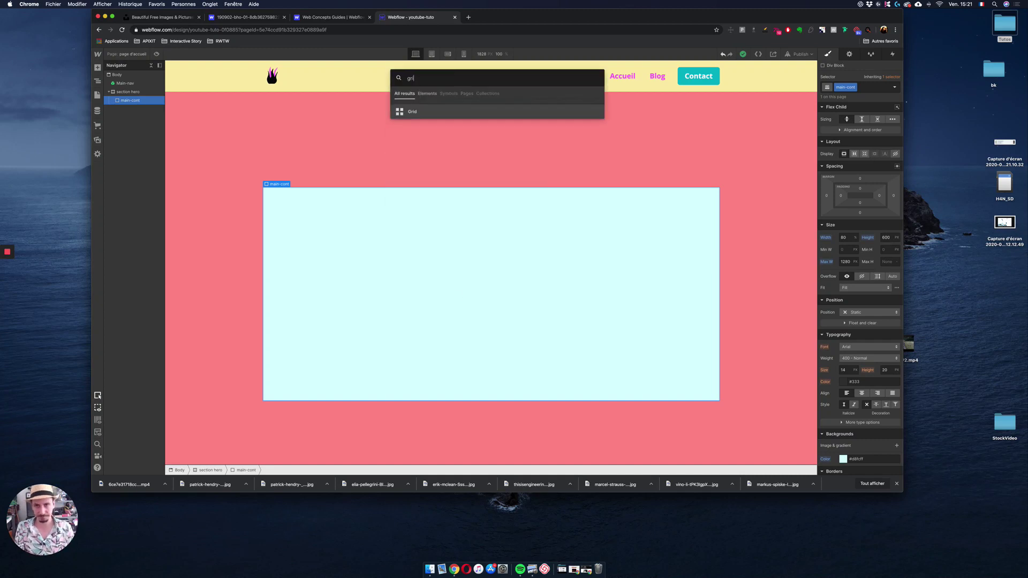
left_click_drag(412, 111, 407, 239)
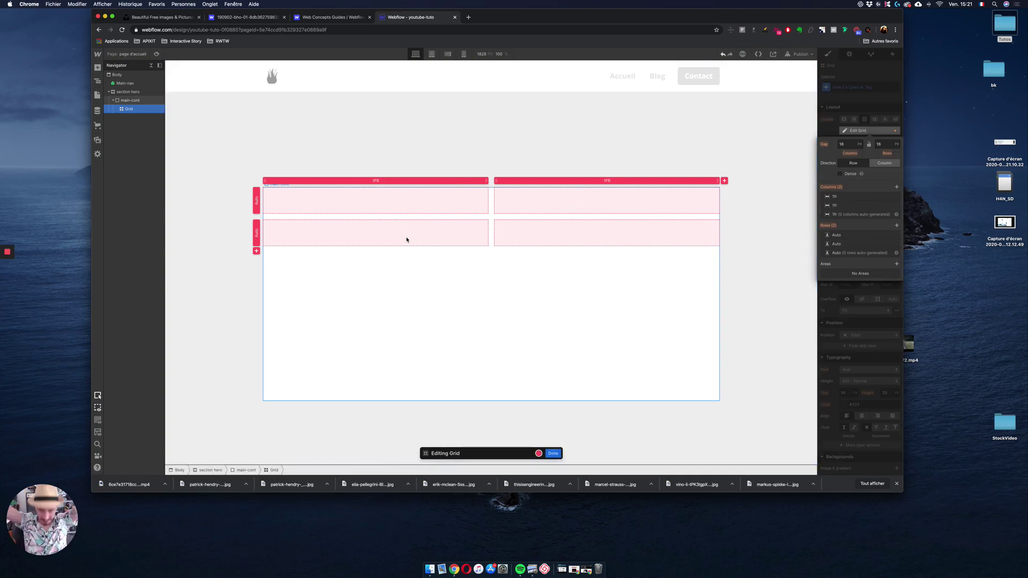
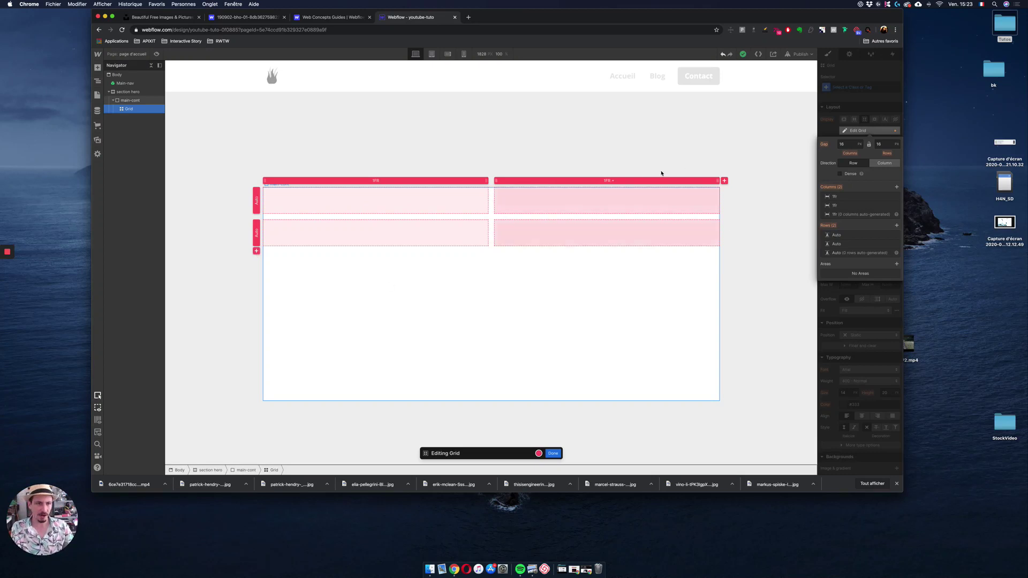
Extend the grid in main-cont to five columns and four rows
left_click(725, 181)
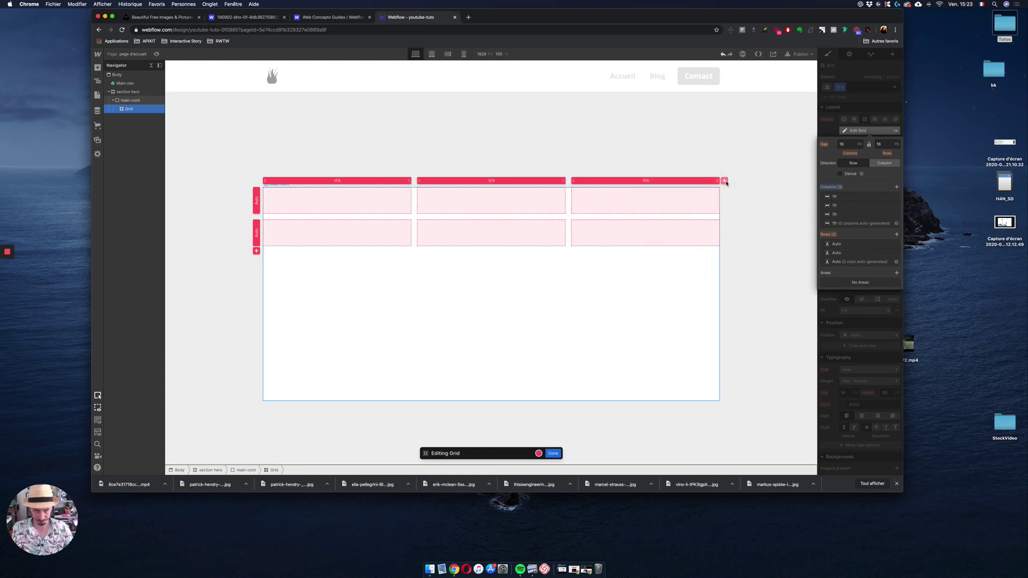
left_click(725, 181)
left_click(724, 181)
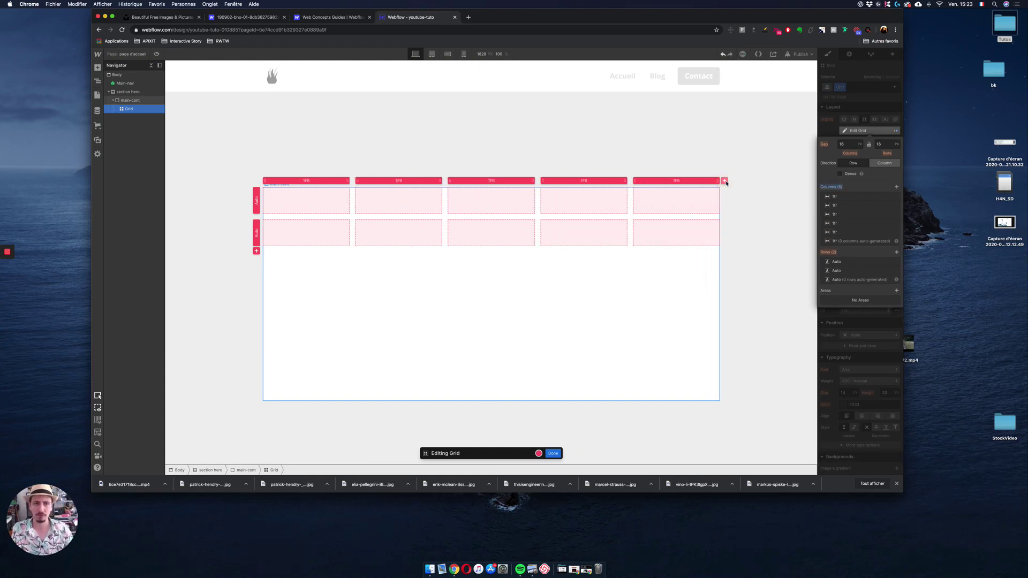
left_click(253, 246)
left_click(332, 263)
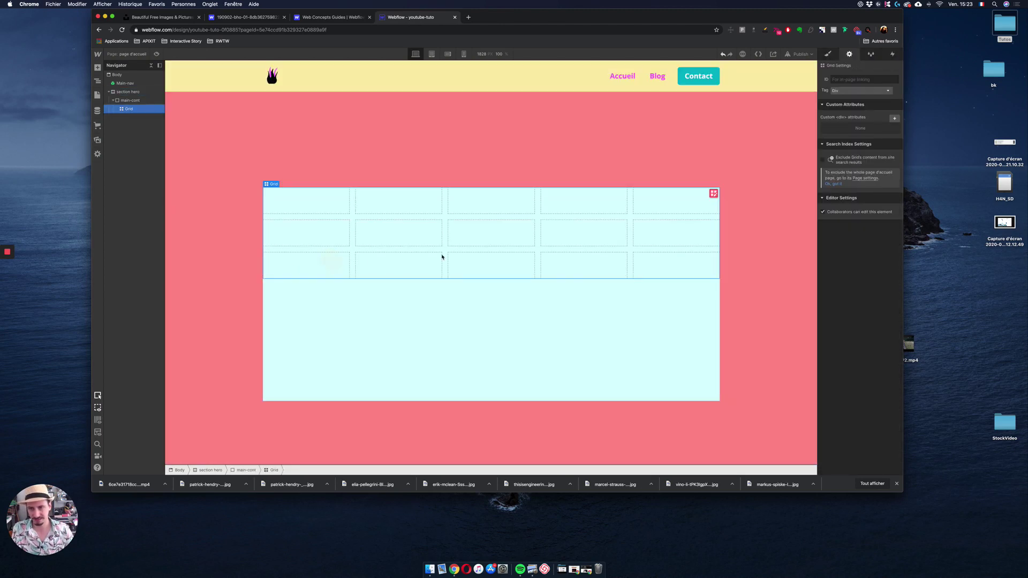
left_click(714, 194)
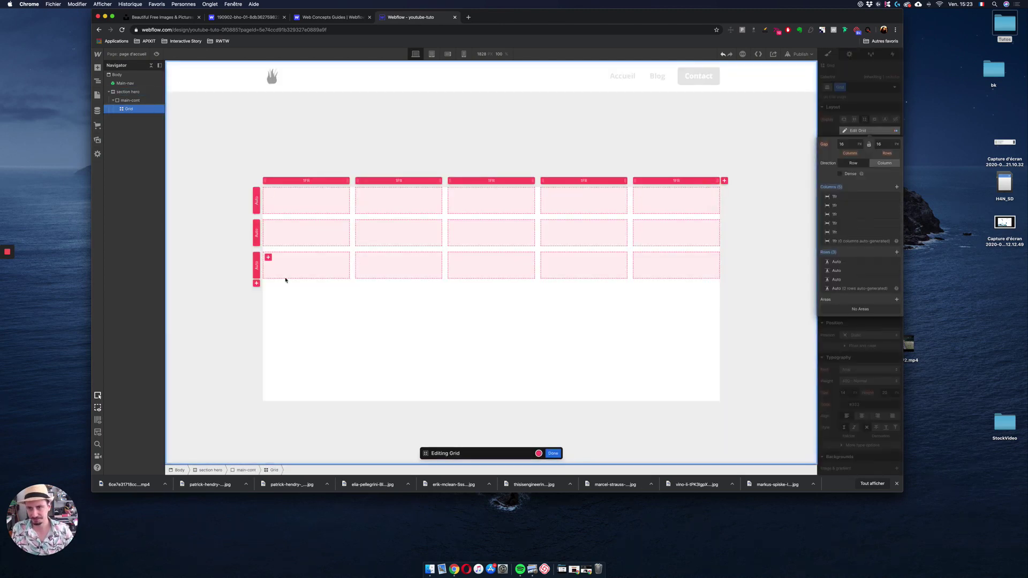
left_click(257, 283)
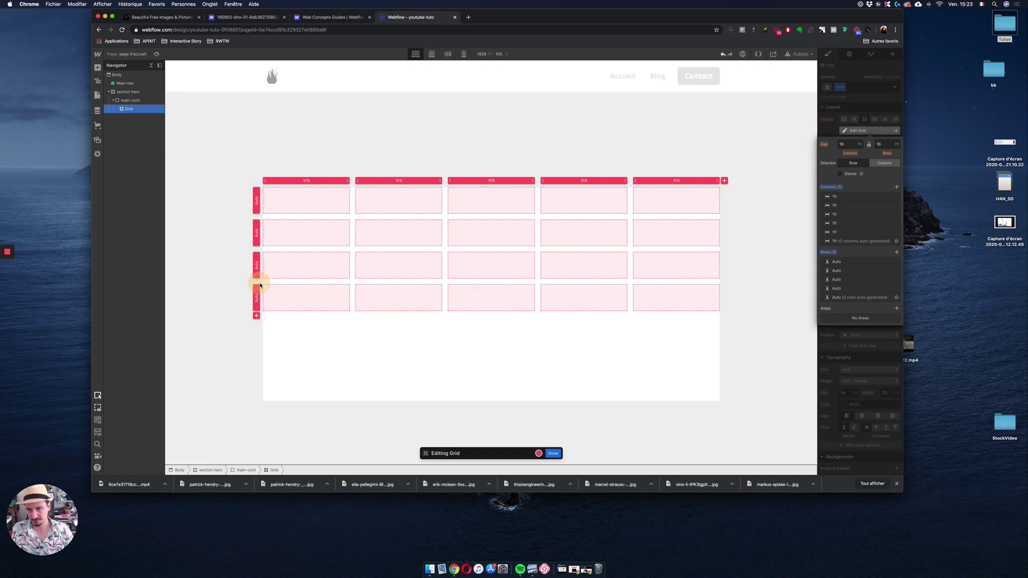
Duplicate the grid's last column, and delete columns from the end until three remain
left_click(652, 181)
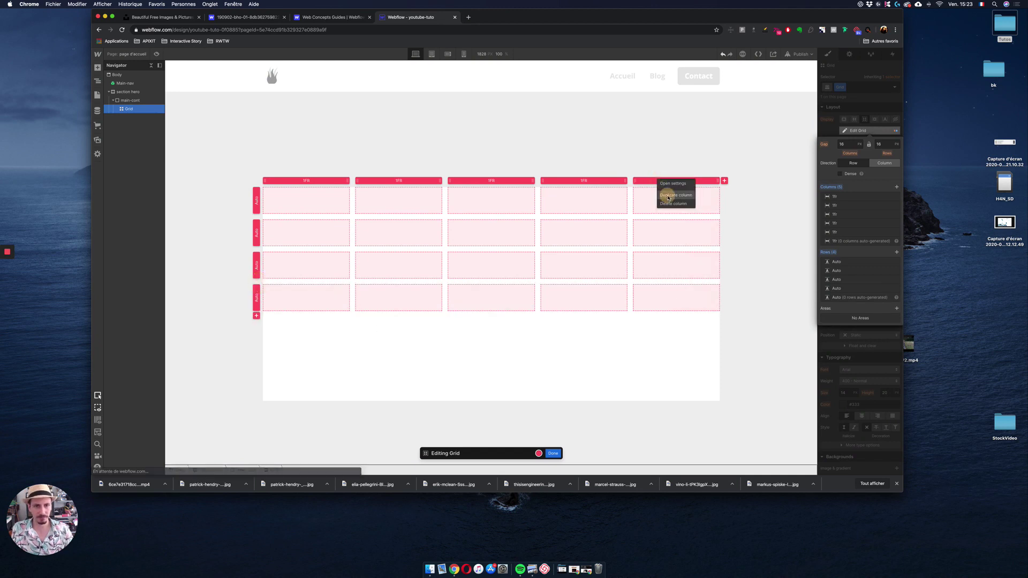
left_click(668, 198)
left_click(672, 180)
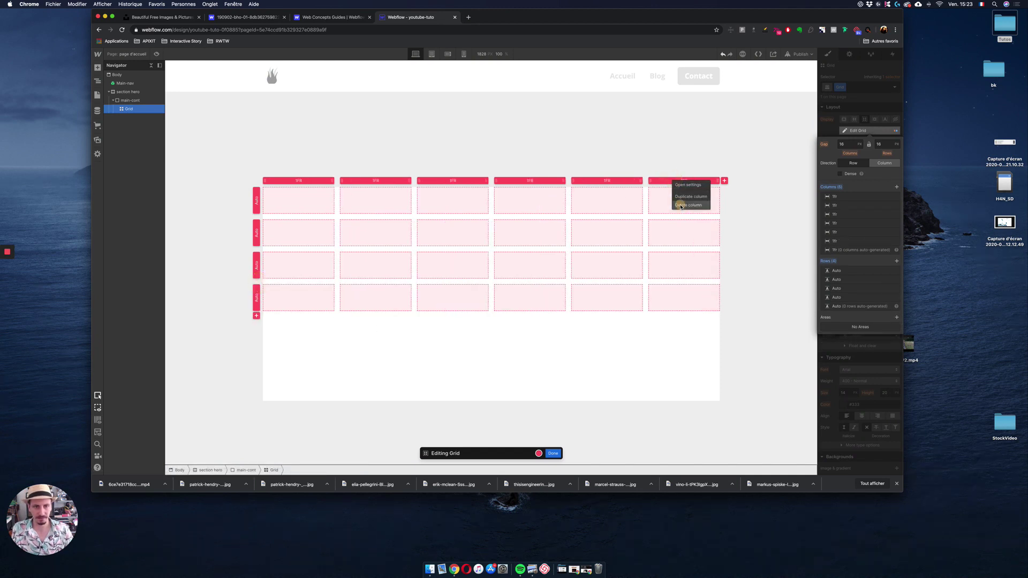
left_click(679, 205)
left_click(675, 180)
left_click(669, 206)
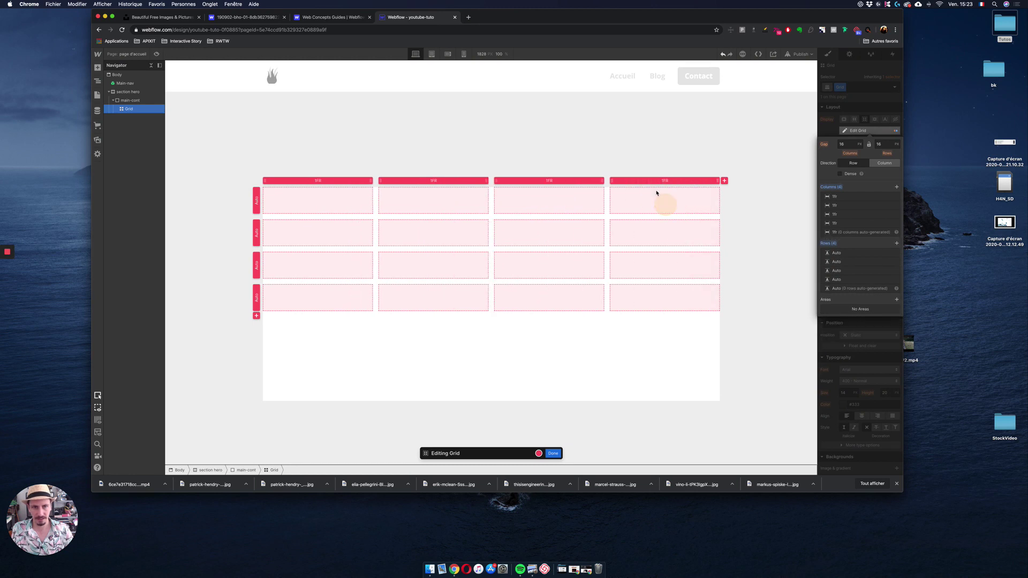
left_click(652, 182)
left_click(668, 205)
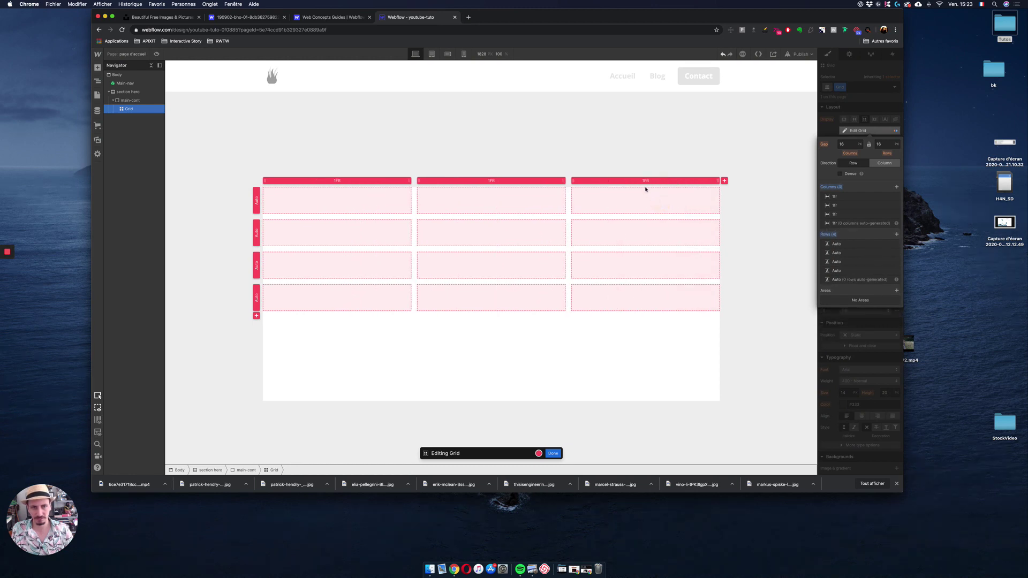
Try resizing the grid columns to 1fr, 2fr and 1.5fr with wider gaps of 72 and 55, and undo these changes
left_click_drag(574, 181, 469, 182)
left_click_drag(532, 216, 590, 212)
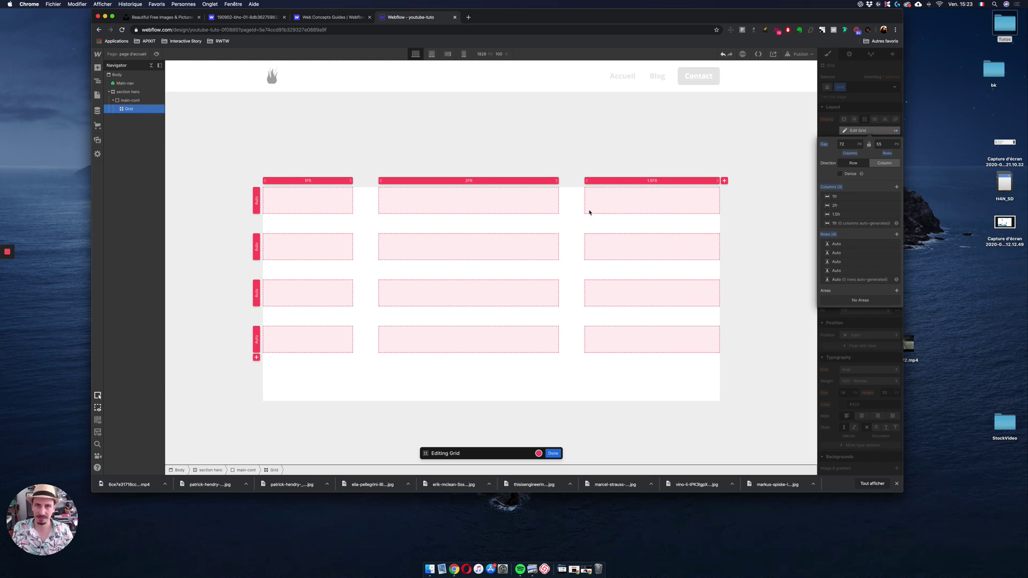
key("super+z")
key("super+z")
key("super+z")
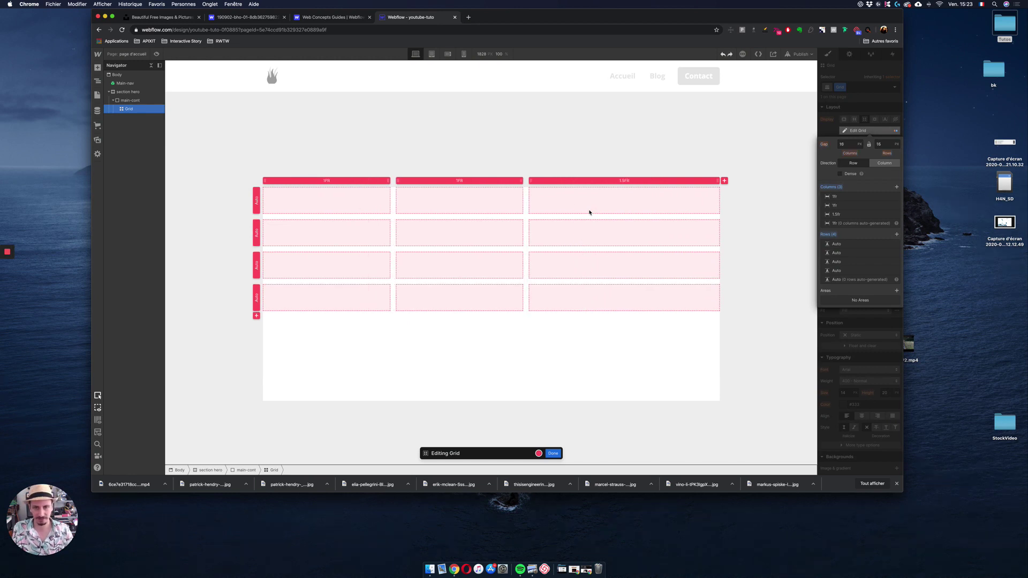
key("super+z")
key("super+z")
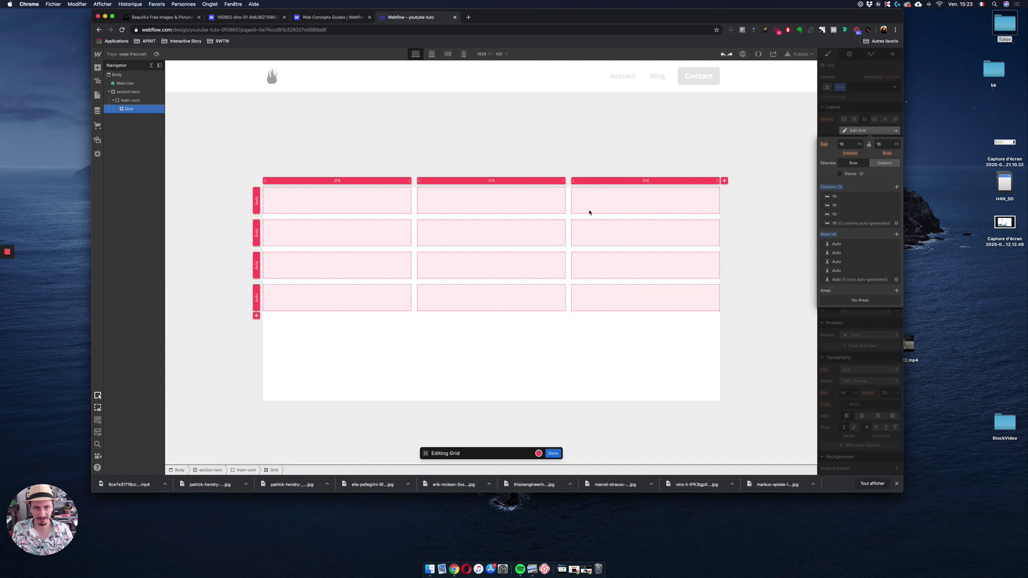
Reduce the grid to two columns and three rows by deleting the last column and last row, and finish editing it
right_click(622, 183)
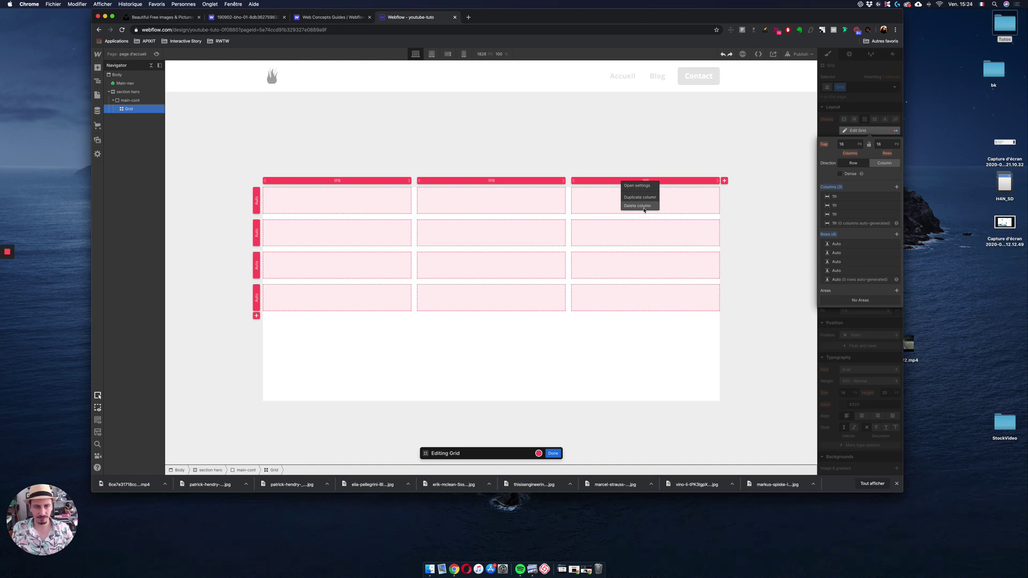
left_click(638, 205)
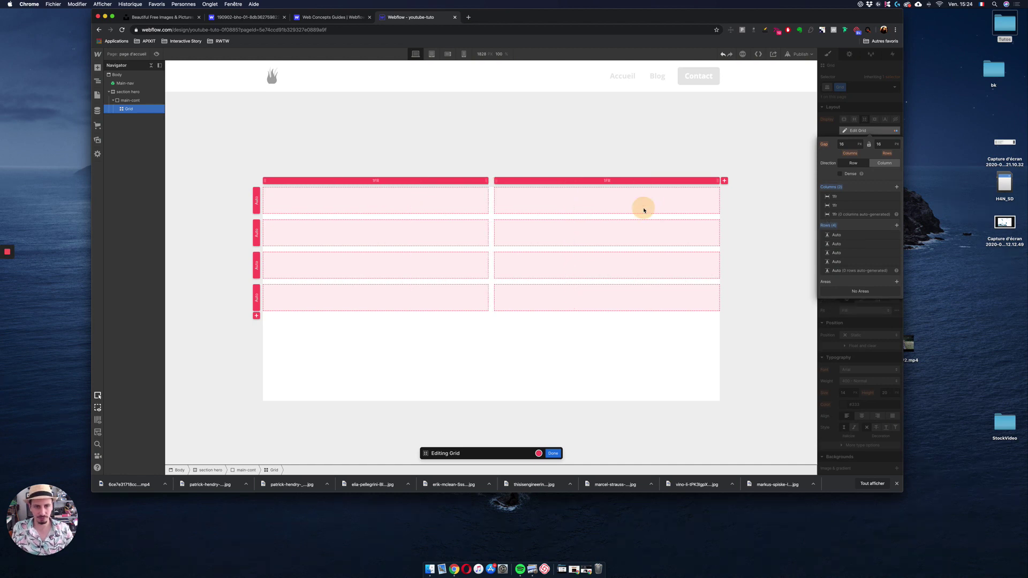
right_click(256, 301)
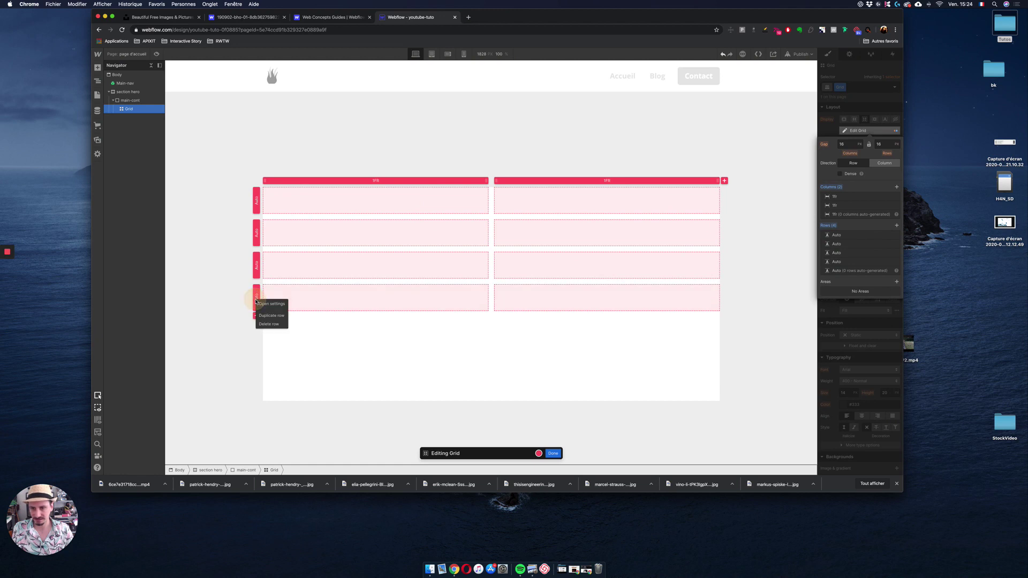
left_click(278, 325)
mouse_move(282, 202)
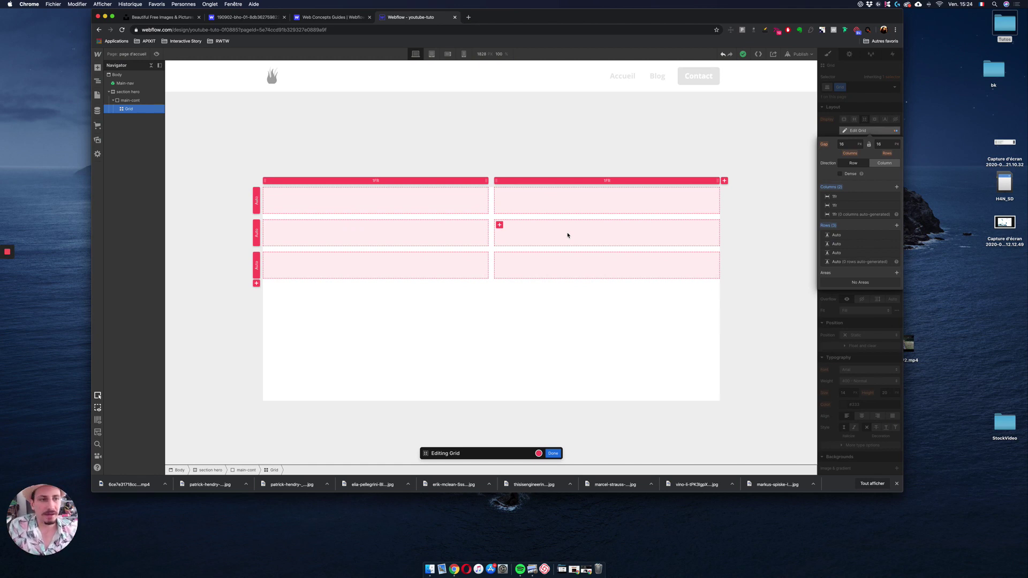
left_click(553, 454)
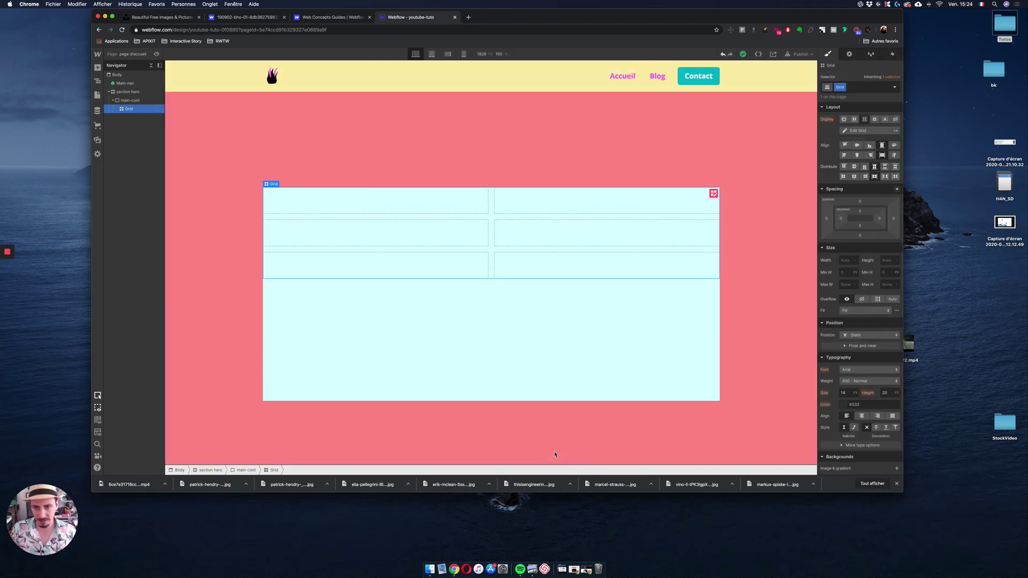
Reselect the Grid inside main-cont and review its element settings and its column and row layout
left_click(207, 151)
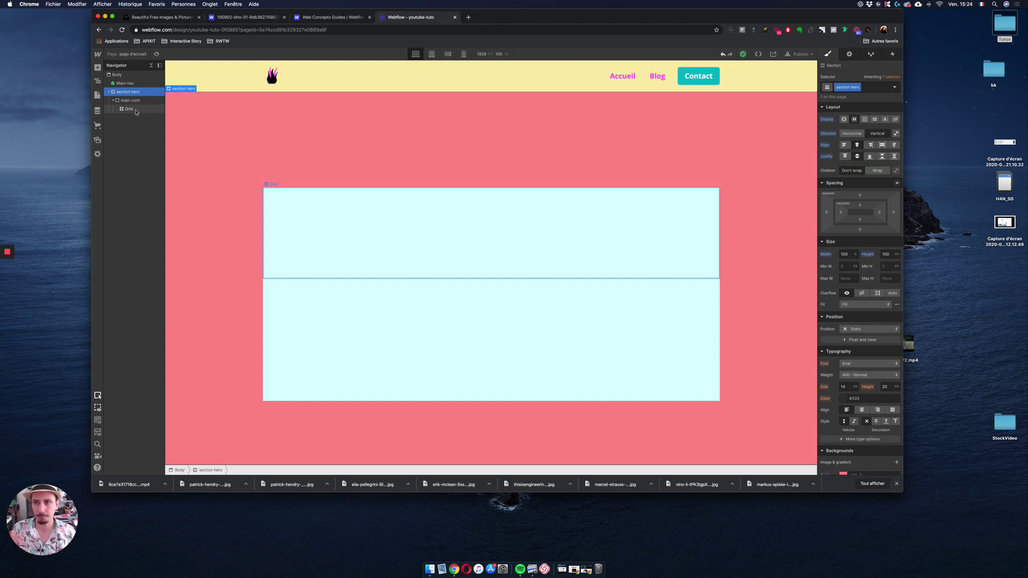
left_click(133, 109)
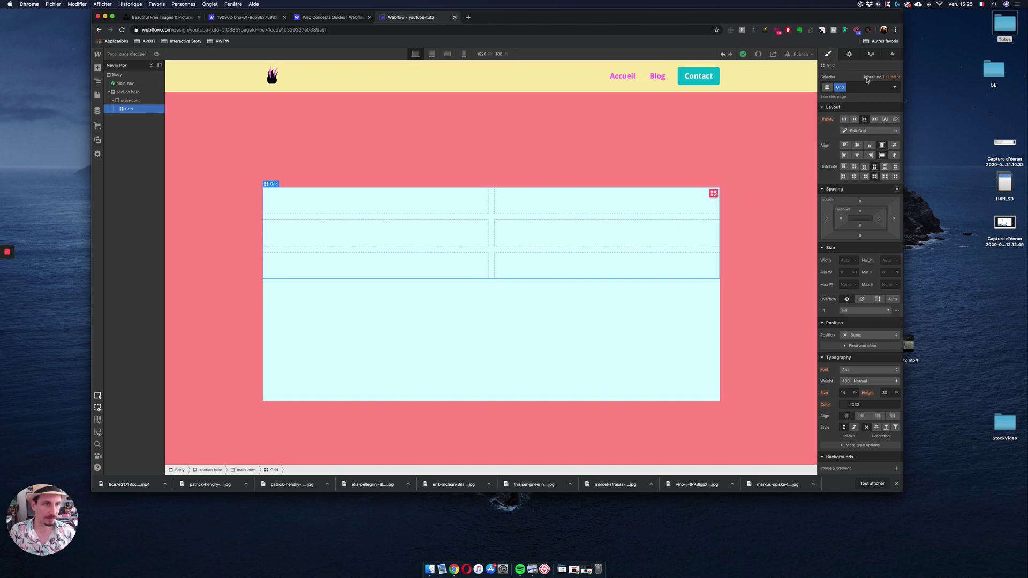
left_click(849, 54)
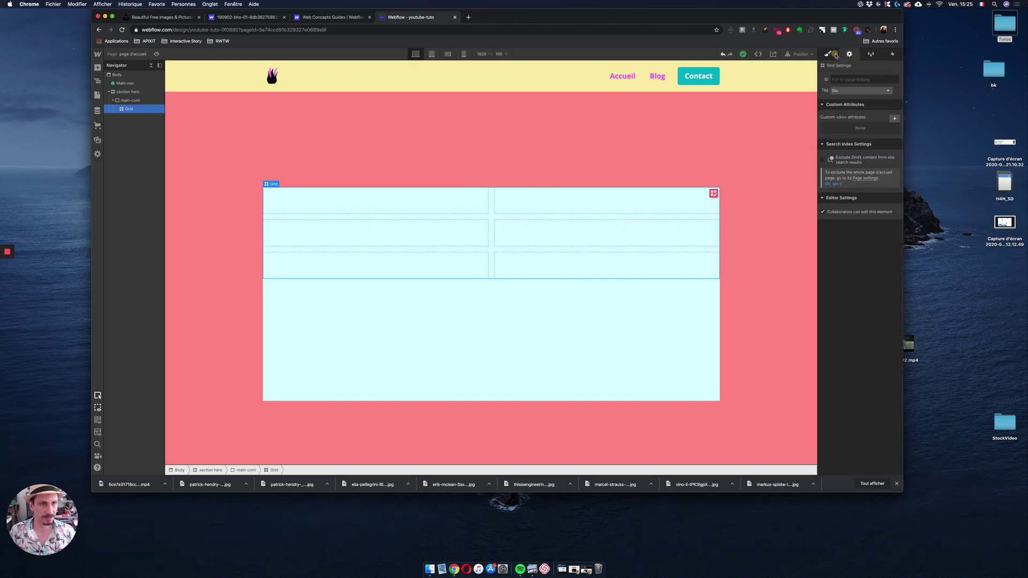
left_click(827, 54)
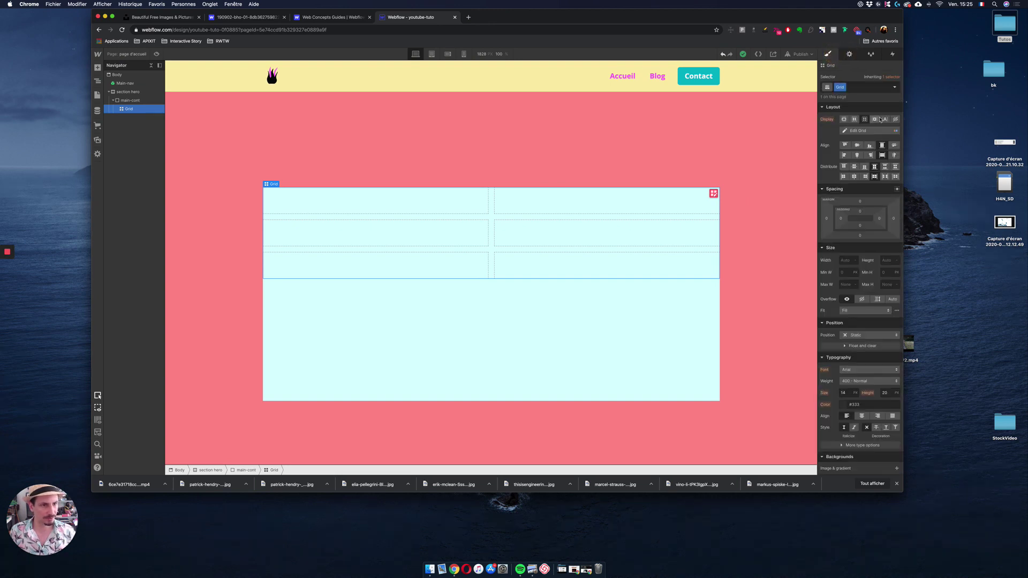
left_click(713, 193)
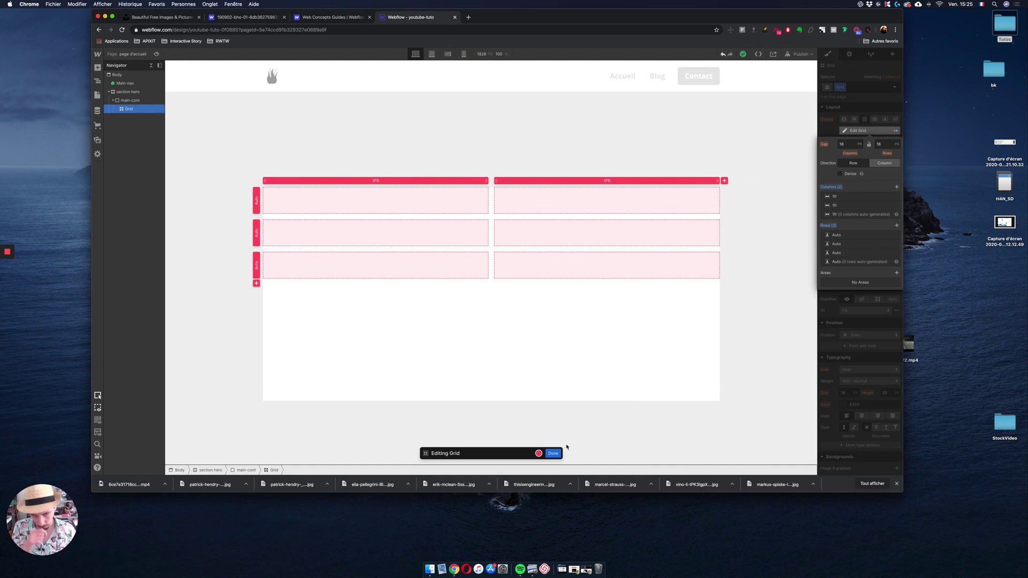
left_click(553, 454)
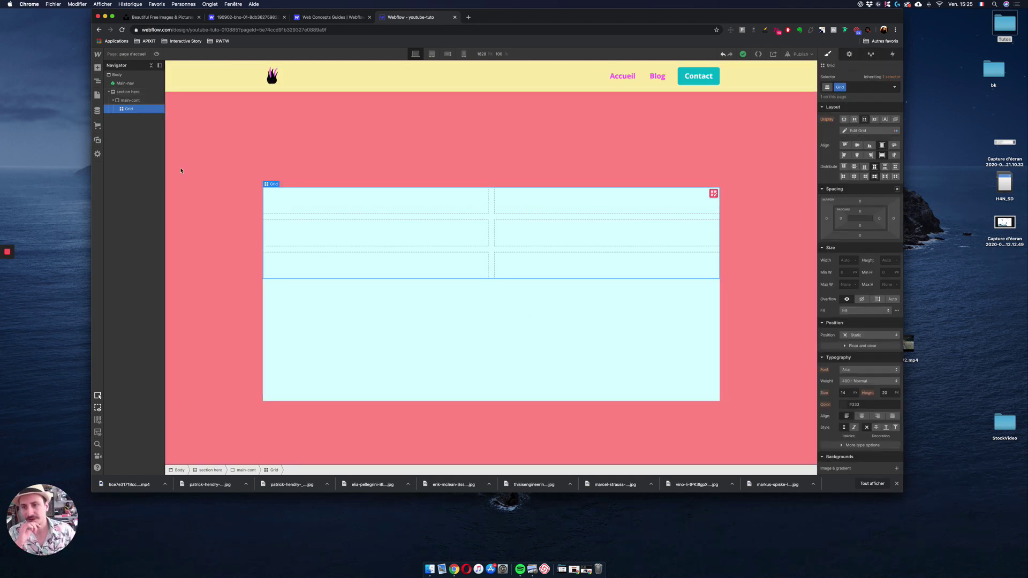
Filter the assets to images and place the portrait photo of the dark-haired woman in the grid's first cell
left_click(98, 142)
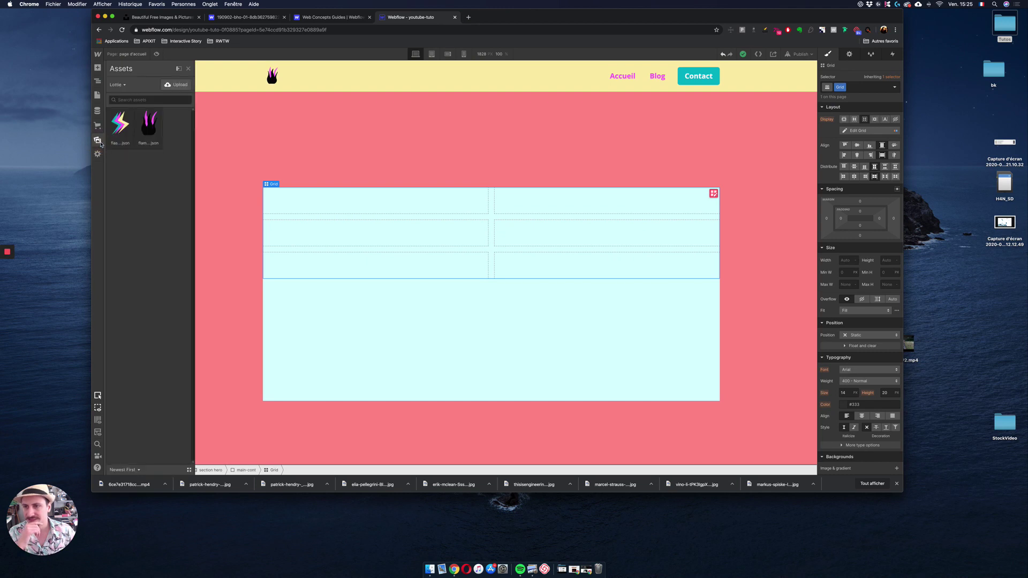
left_click(115, 84)
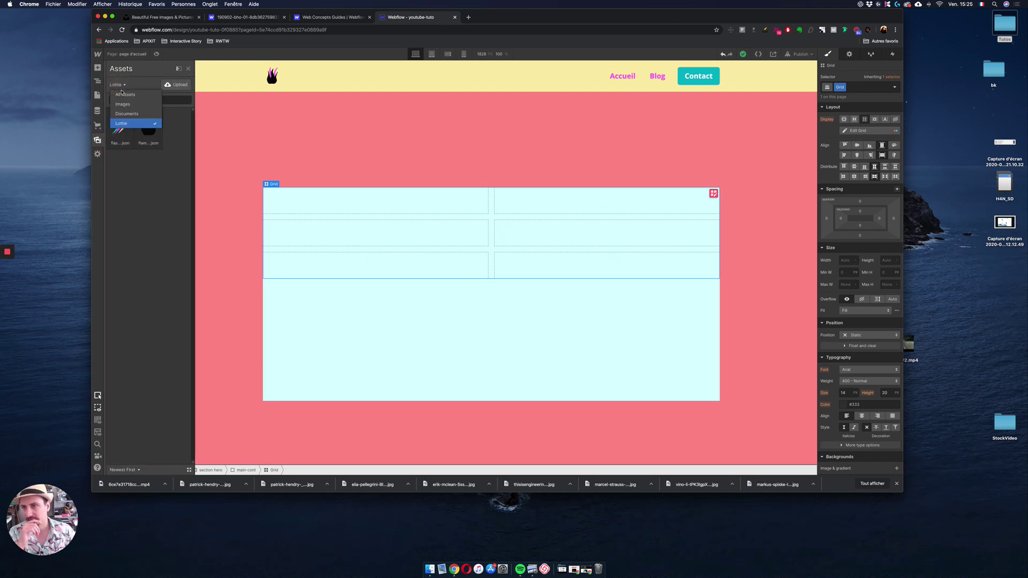
left_click(124, 104)
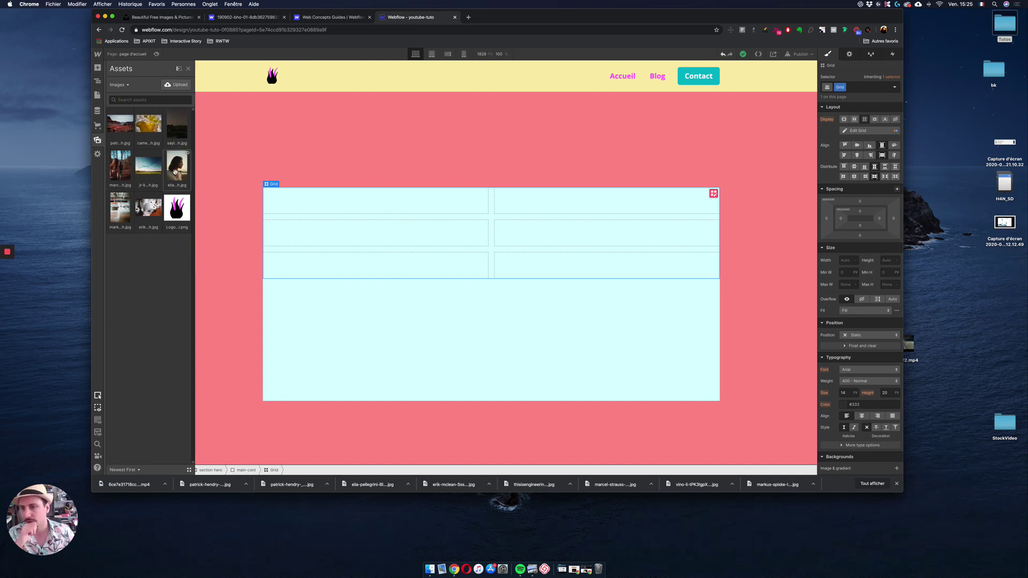
left_click_drag(177, 172, 310, 210)
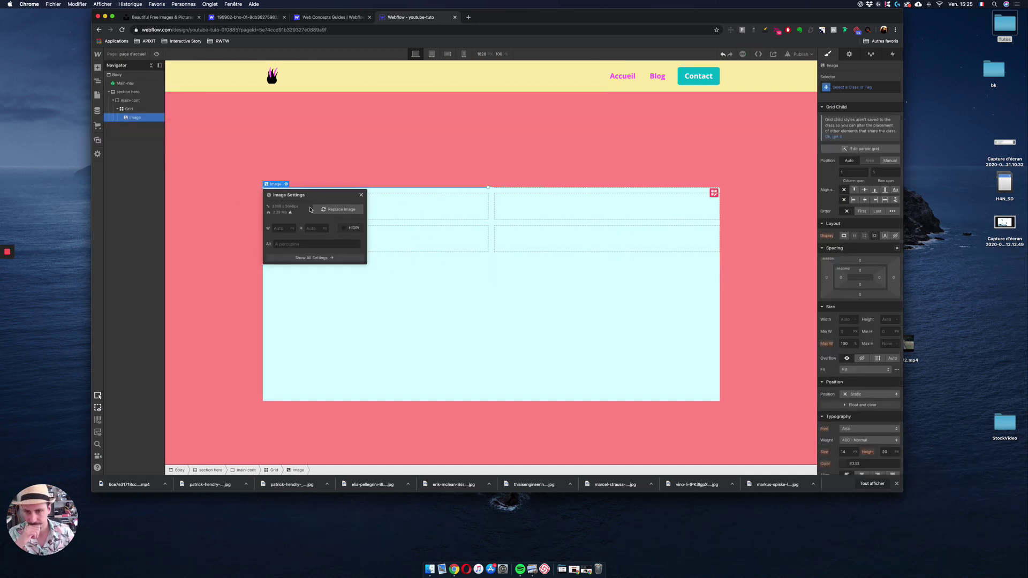
scroll(454, 253, "down", 5)
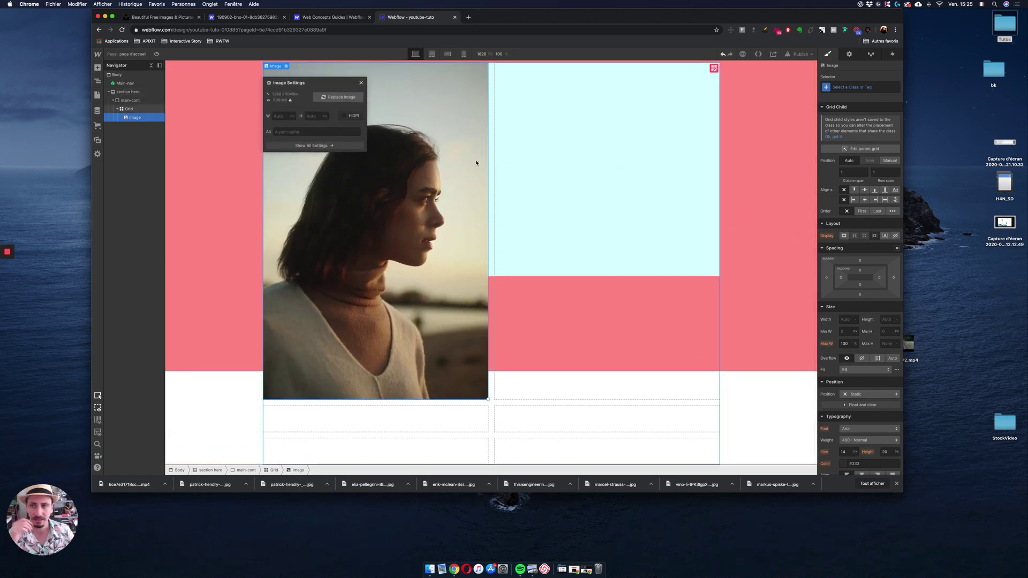
Set the height of the section hero element to Auto
left_click(134, 94)
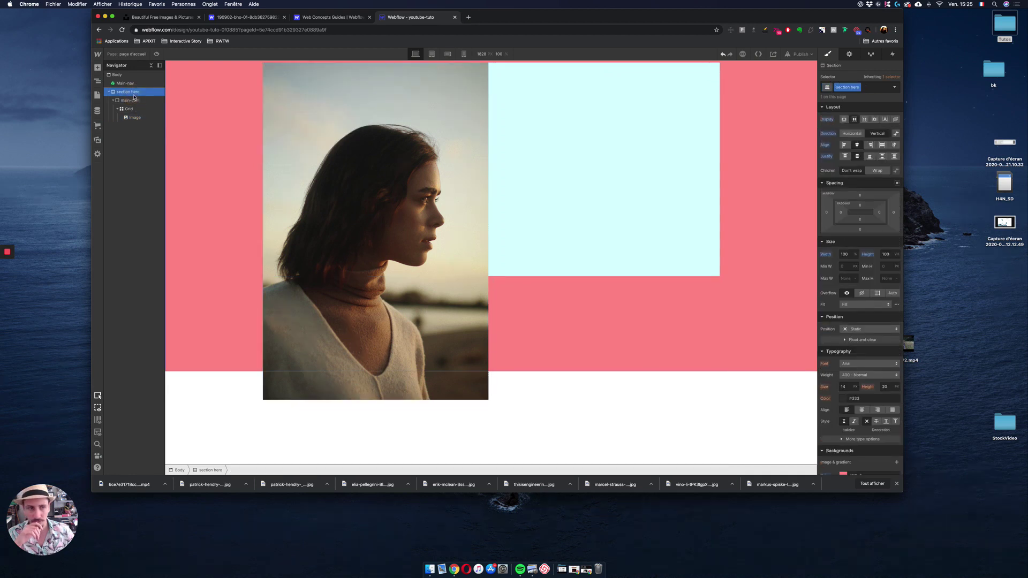
left_click(893, 254)
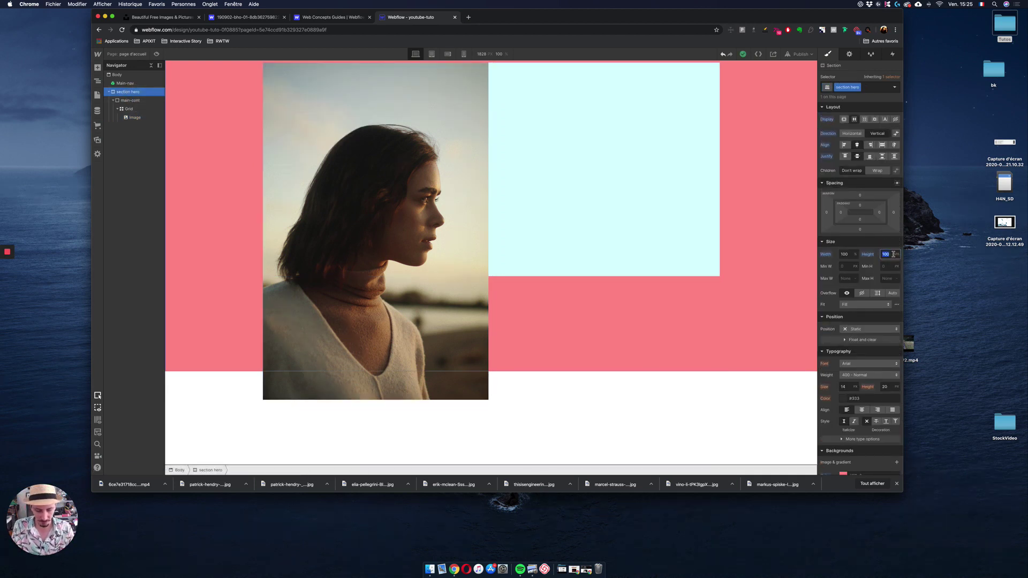
type("auto")
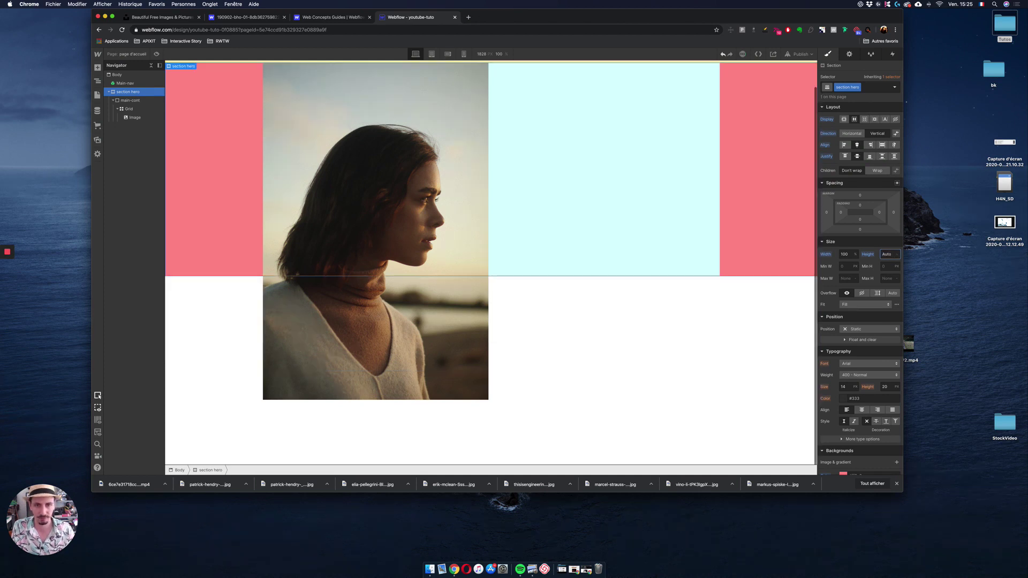
Set the height of the main-cont div block to Auto
left_click(128, 100)
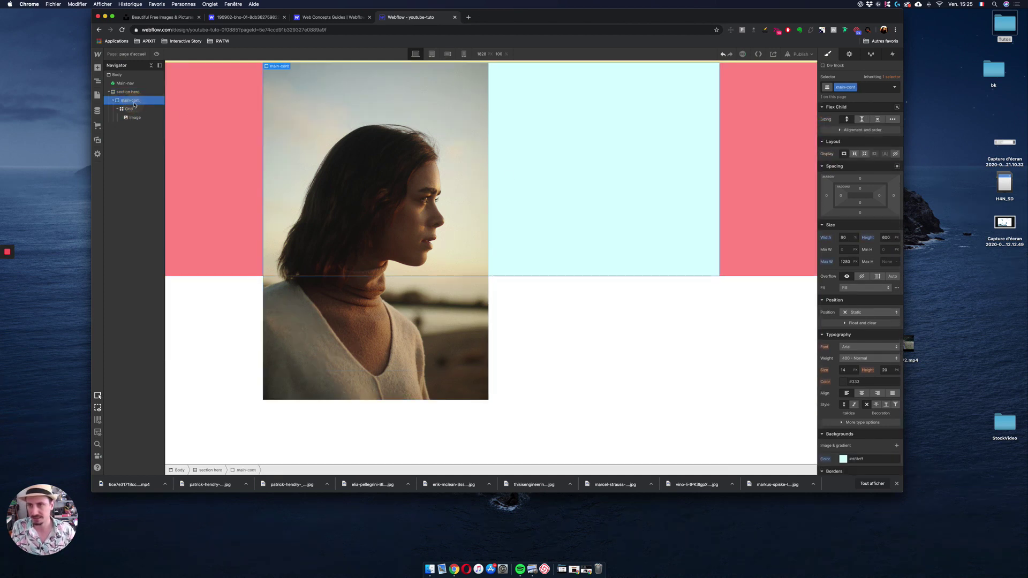
left_click(886, 237)
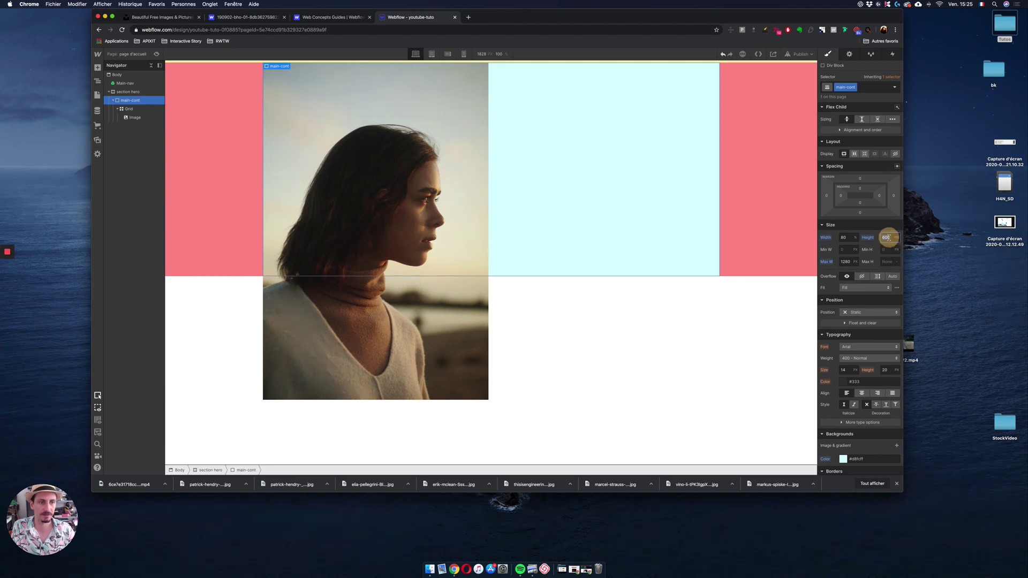
type("au")
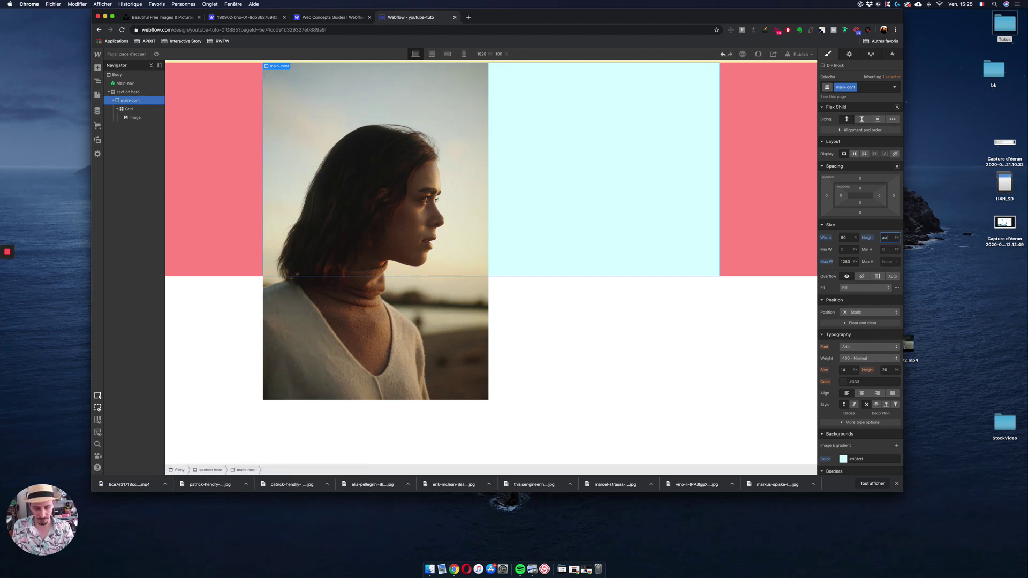
type("to")
key("Return")
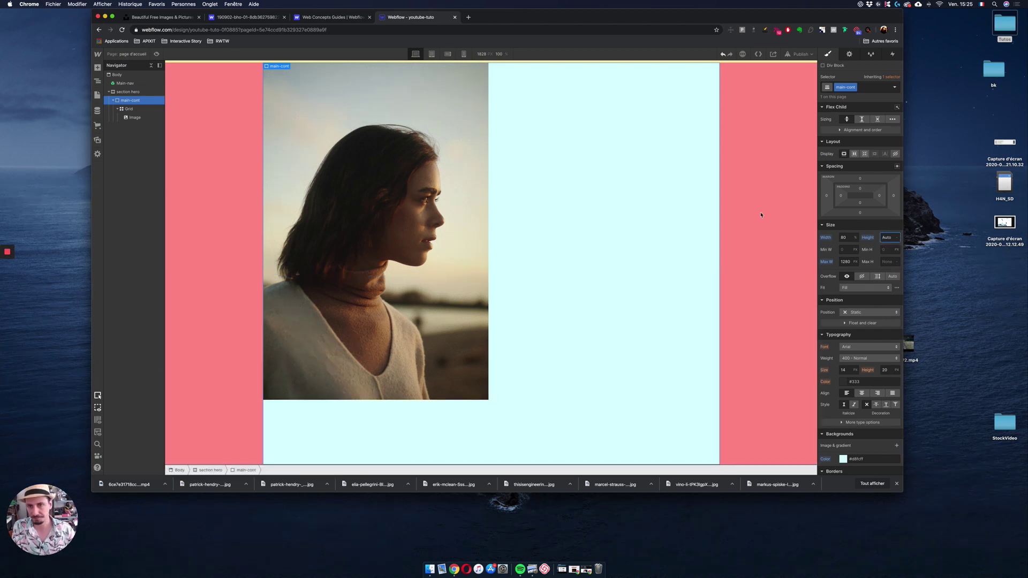
Add the forest photo with the two walking women from the image assets to the grid beside the portrait
left_click(445, 207)
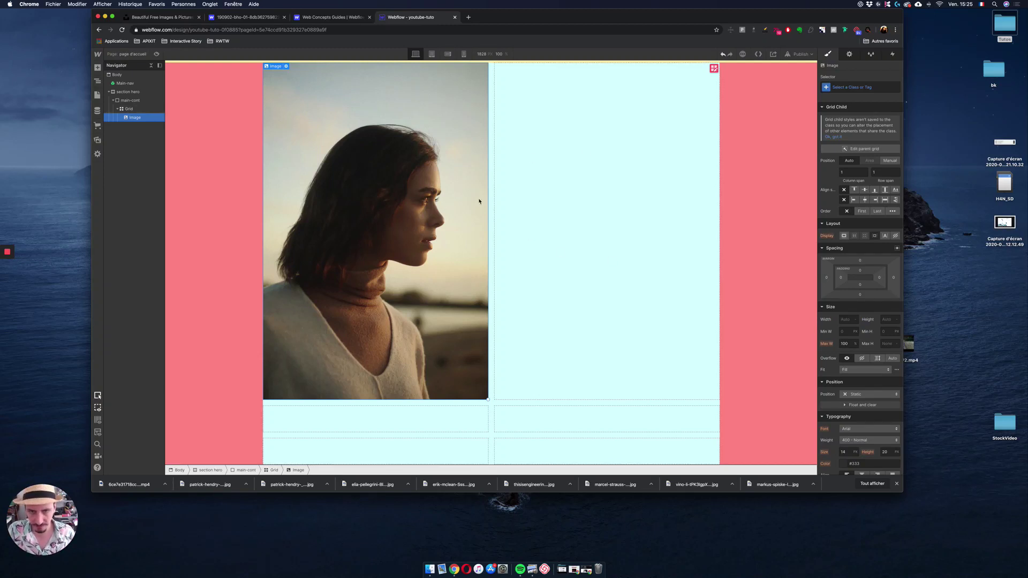
scroll(535, 176, "up", 2)
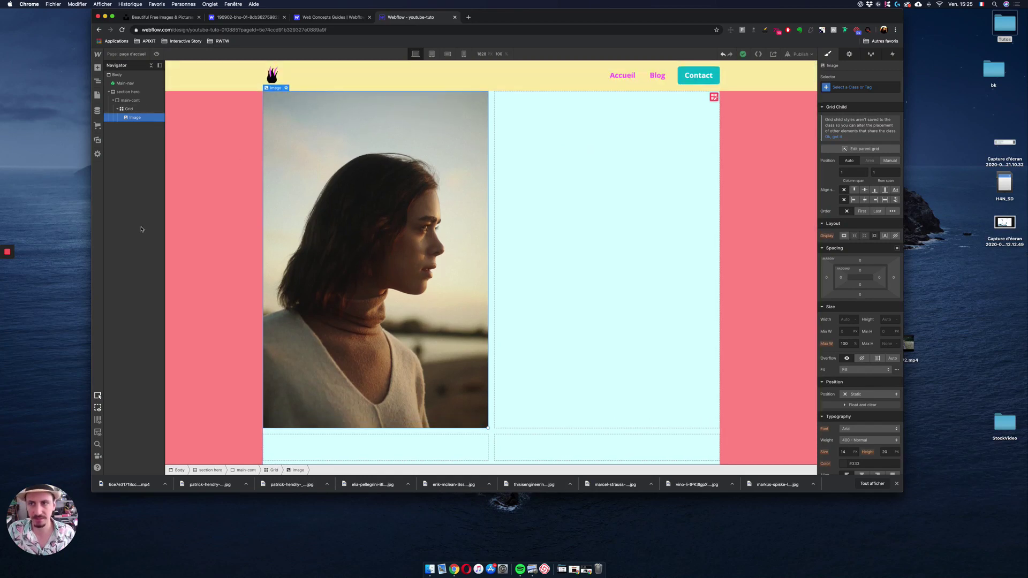
scroll(359, 215, "down", 2)
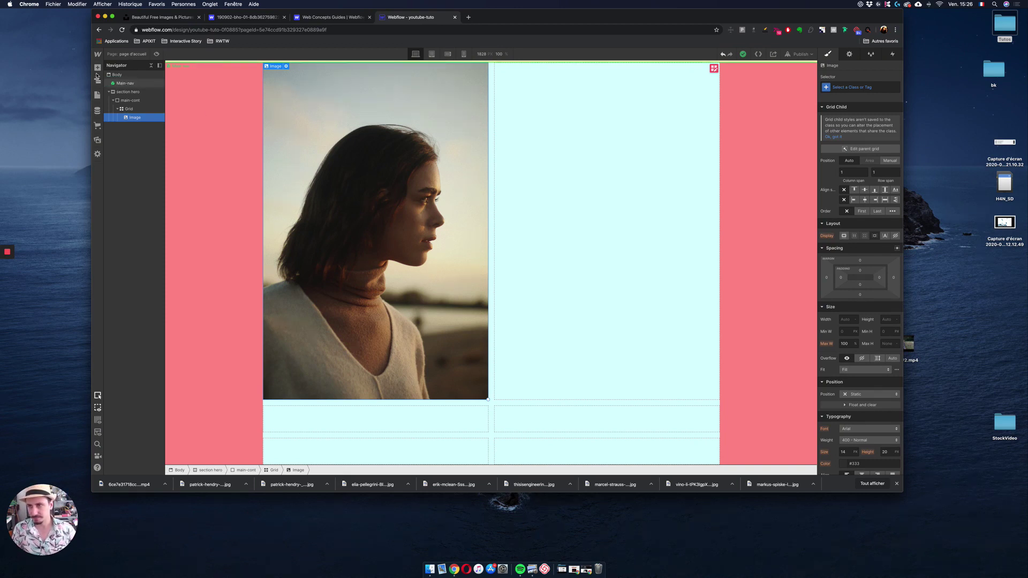
left_click(97, 140)
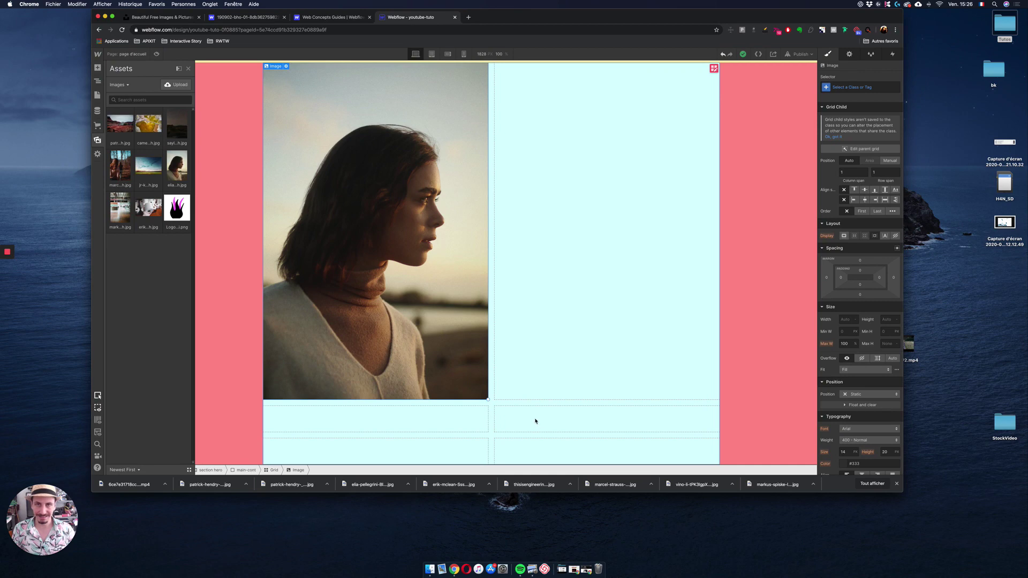
left_click_drag(120, 166, 527, 429)
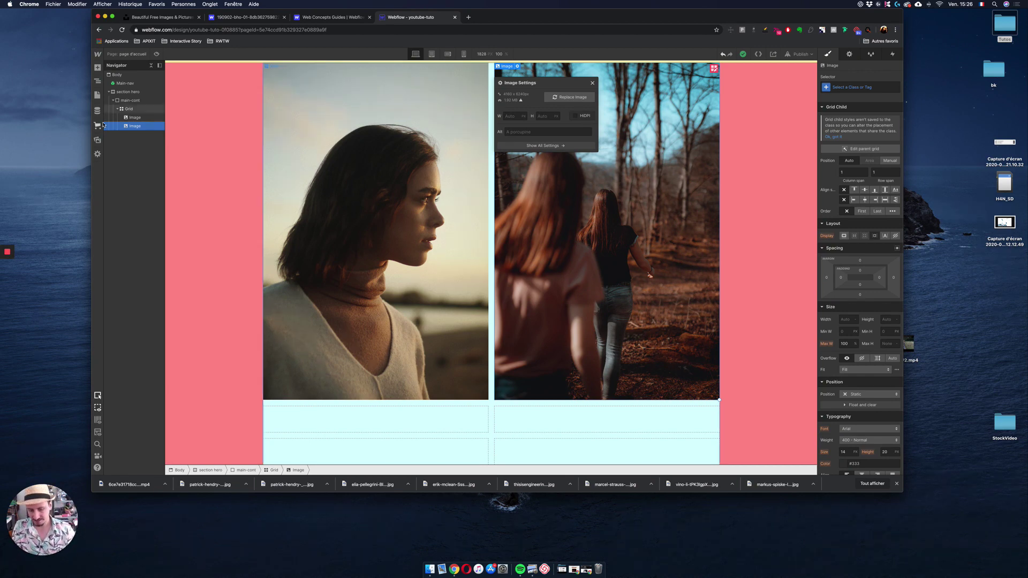
Try adding the airport hall photo to the grid's second row, and delete it again
left_click(97, 139)
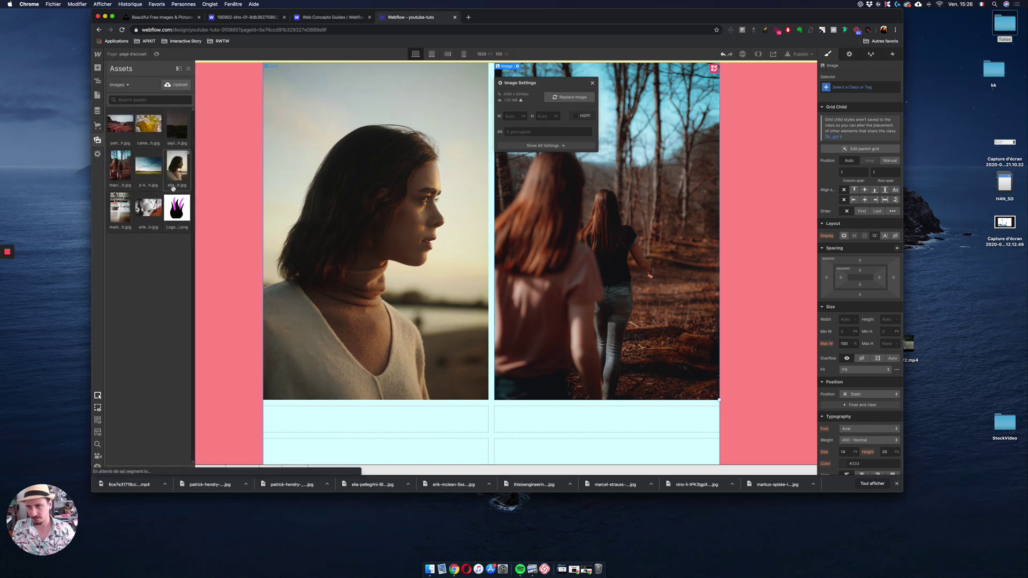
left_click_drag(120, 211, 590, 447)
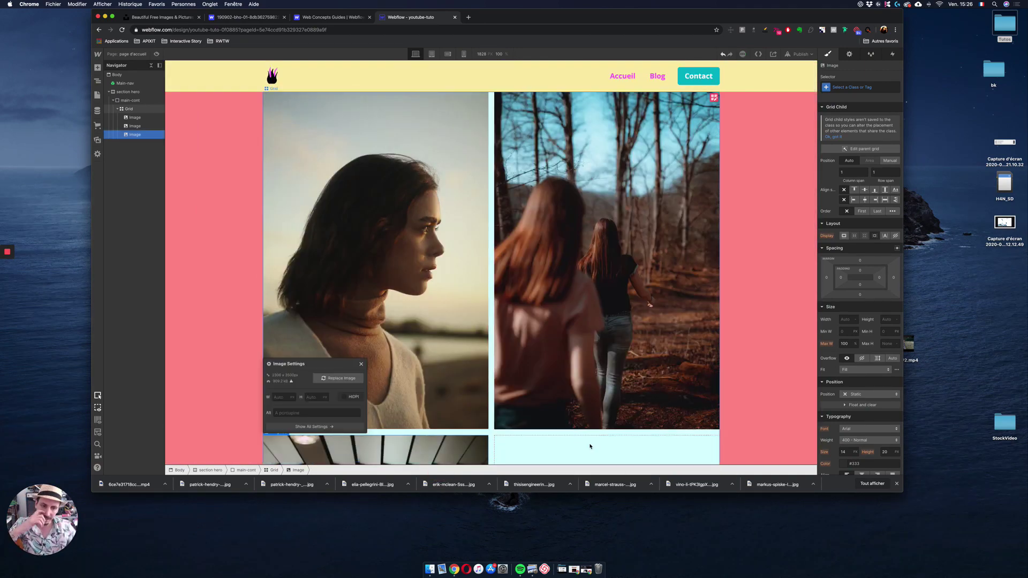
scroll(625, 434, "down", 6)
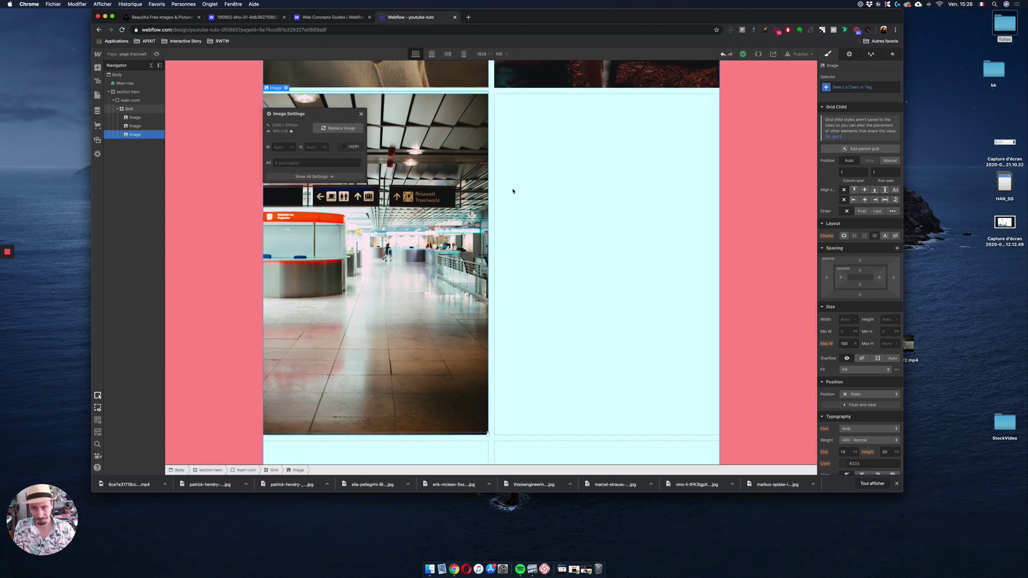
scroll(513, 191, "up", 2)
key("Delete")
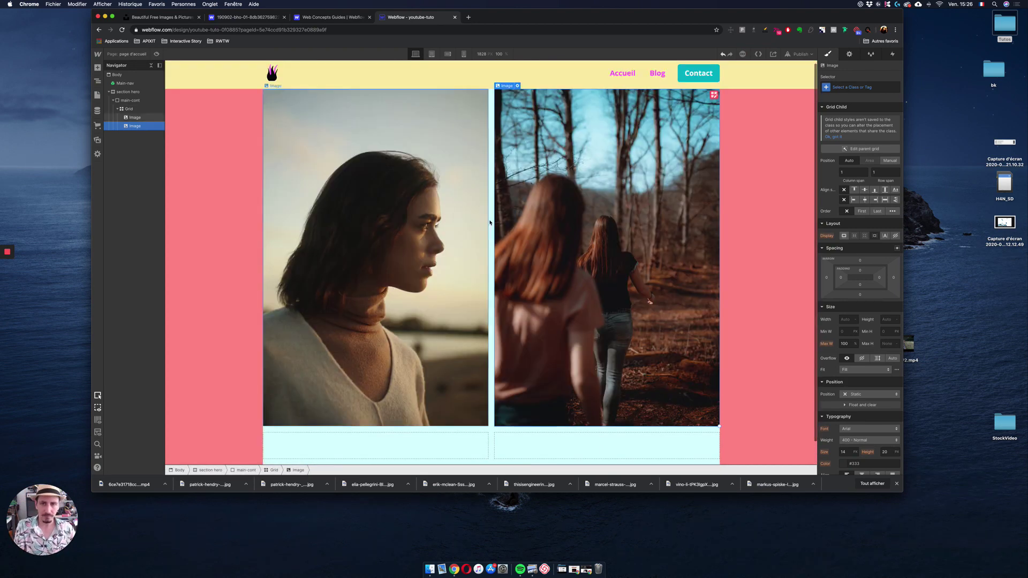
Select the woman's portrait in the grid and set its grid child position to Manual
scroll(532, 234, "down", 1)
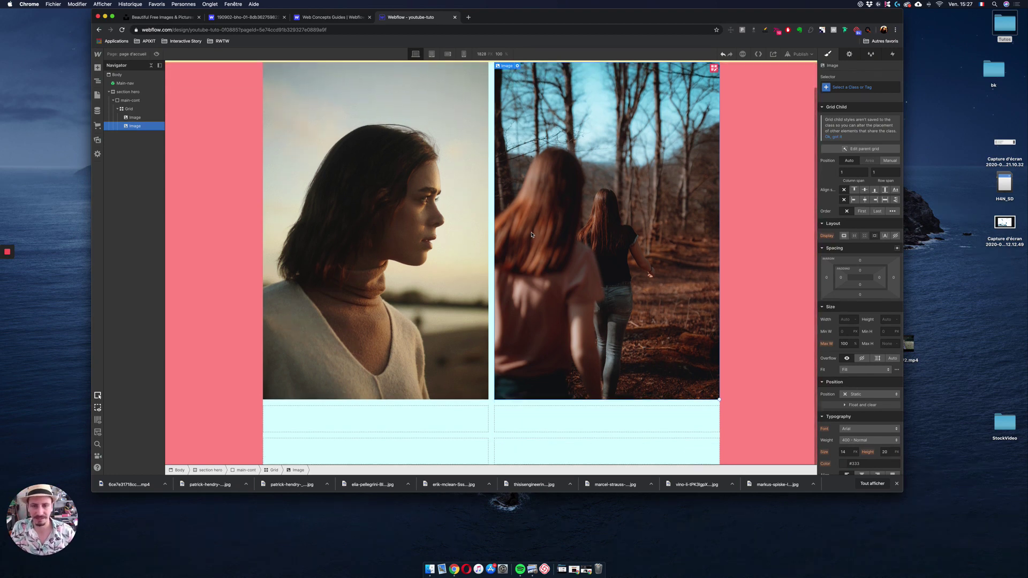
scroll(481, 225, "up", 1)
scroll(428, 217, "down", 1)
left_click(414, 214)
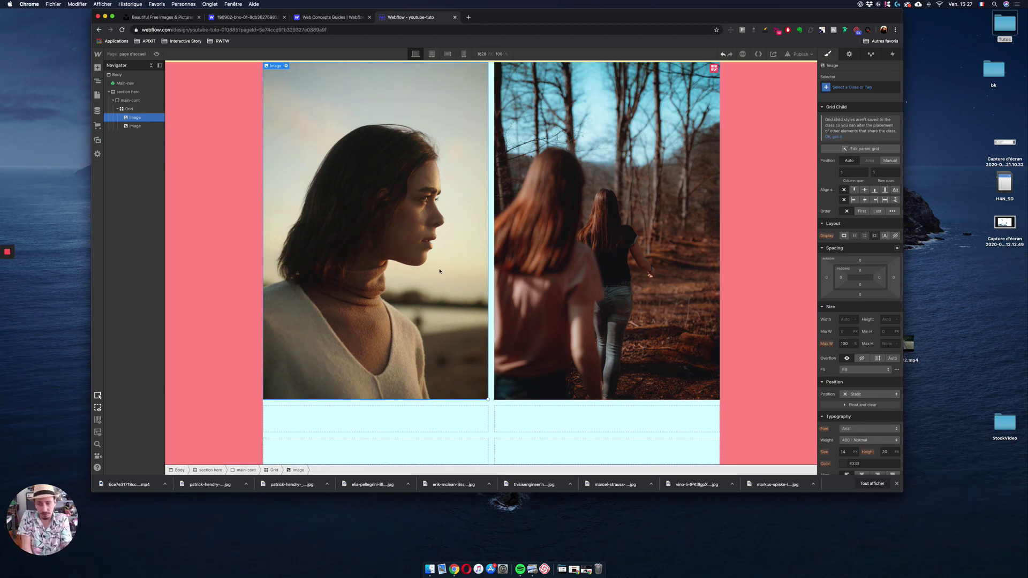
left_click(386, 221)
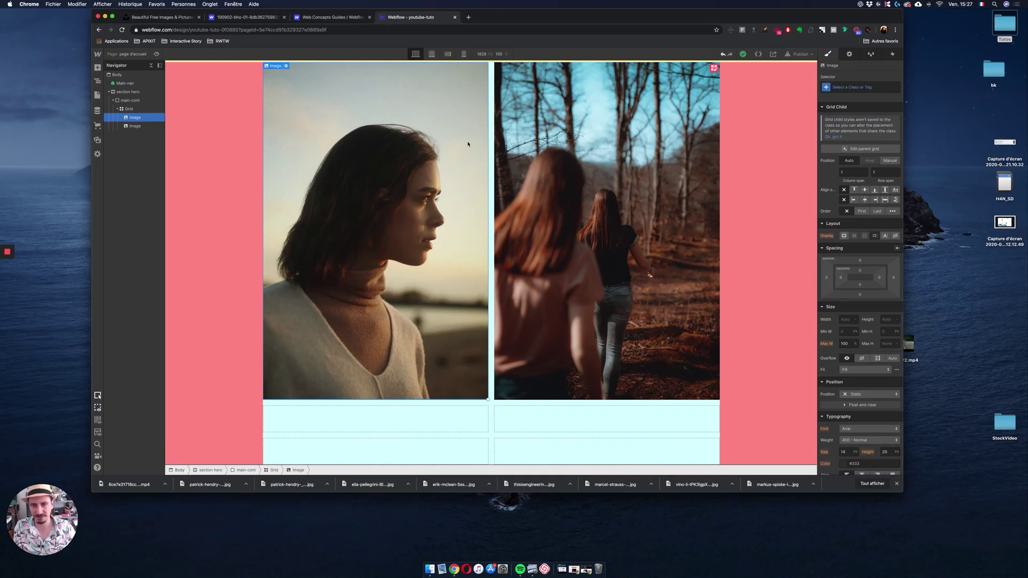
left_click(567, 169)
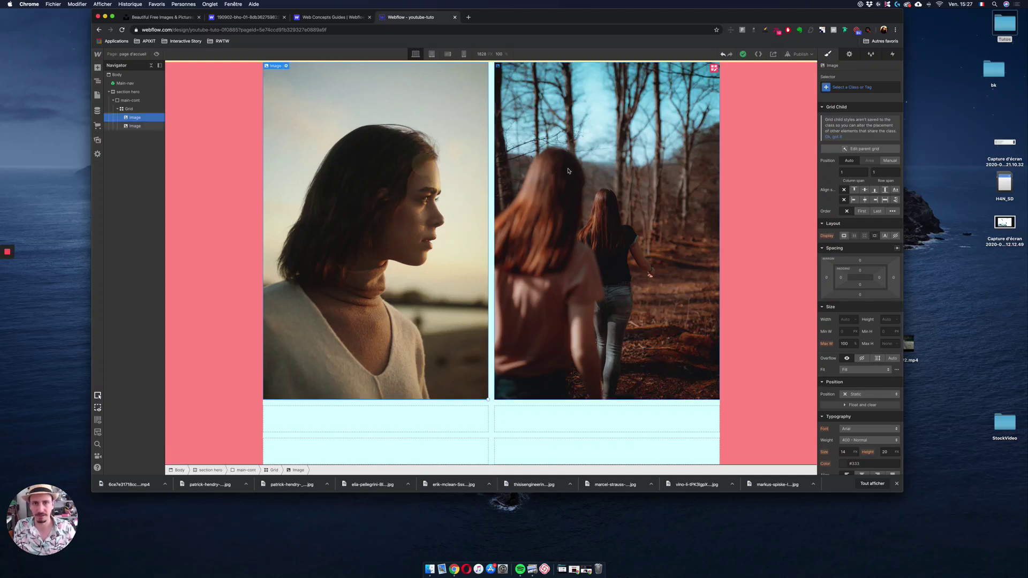
left_click(411, 169)
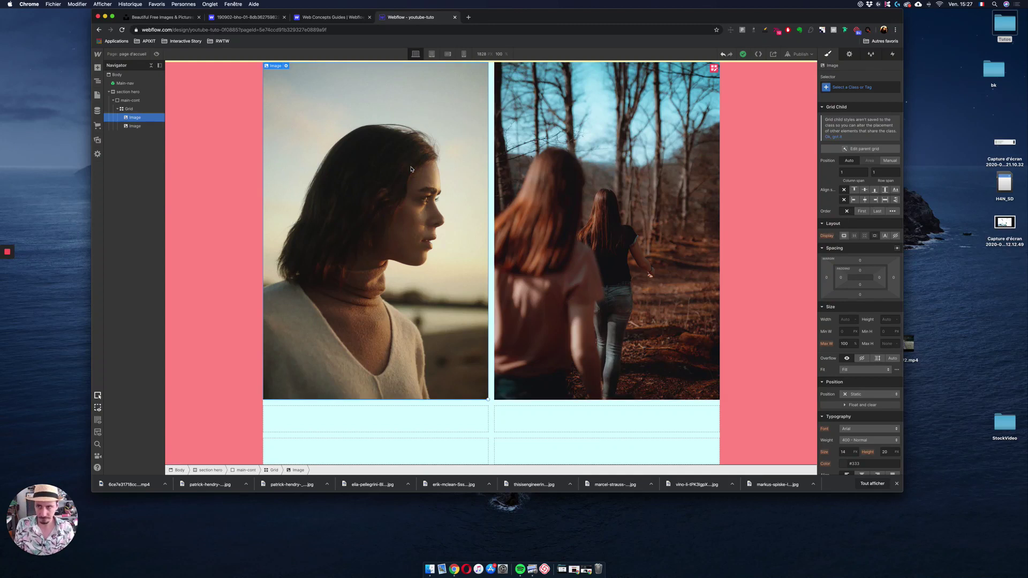
left_click(890, 161)
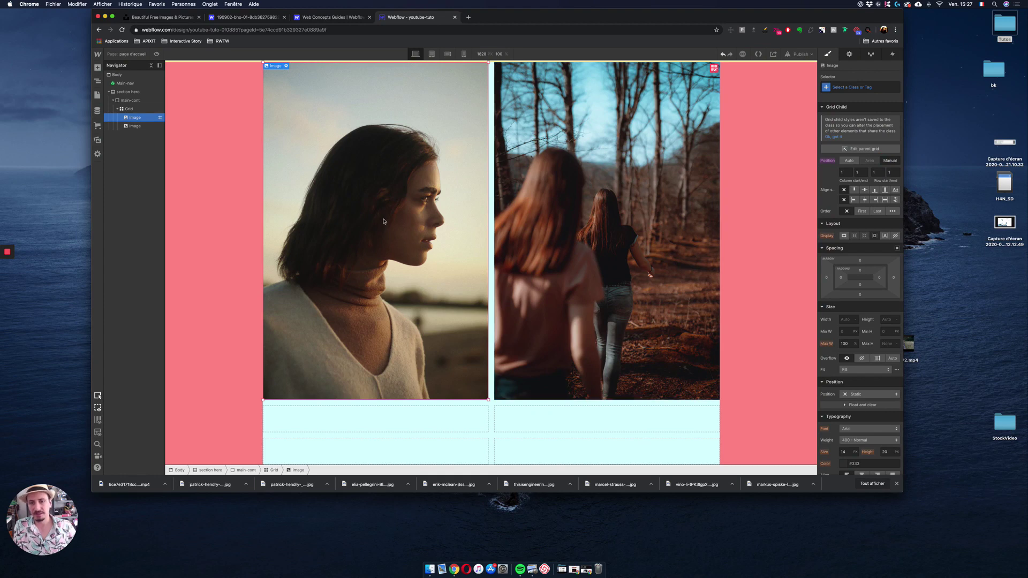
Try moving the portrait to column 2, row 2 and to column 1, row 2 of the grid, and undo the moves
left_click_drag(383, 221, 505, 411)
scroll(509, 405, "down", 5)
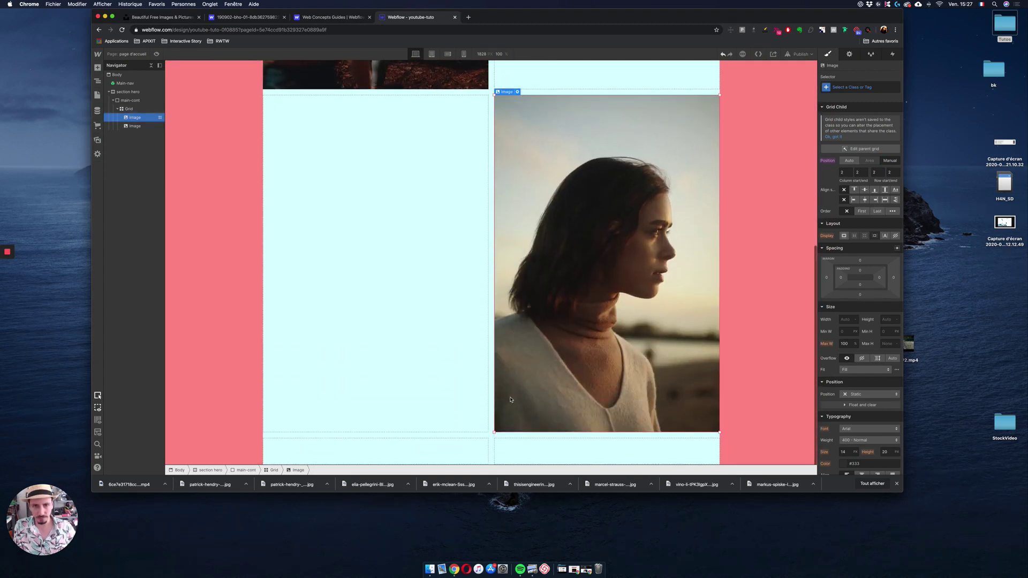
scroll(510, 400, "up", 5)
left_click_drag(514, 343, 453, 432)
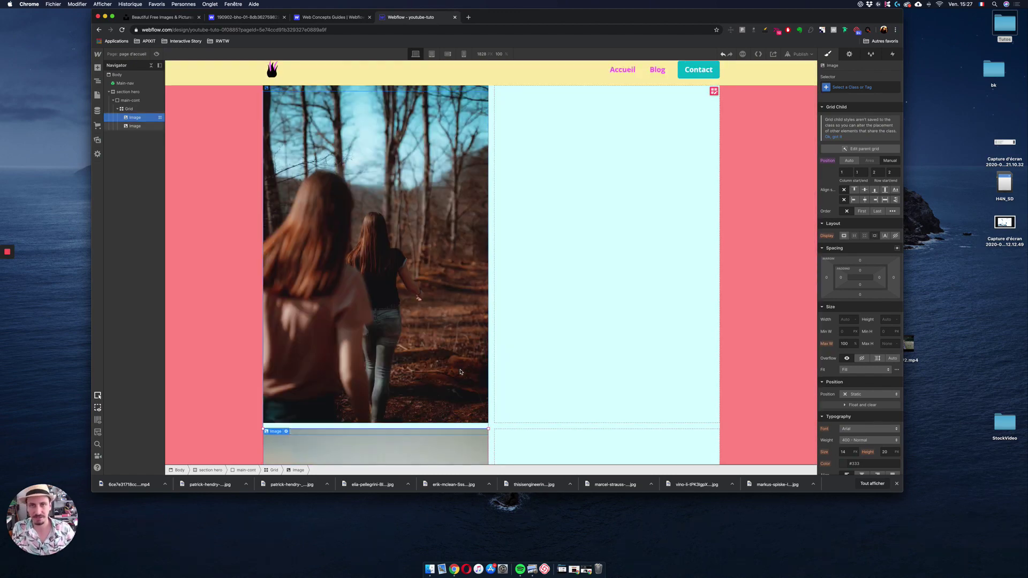
scroll(461, 372, "down", 6)
scroll(460, 372, "up", 4)
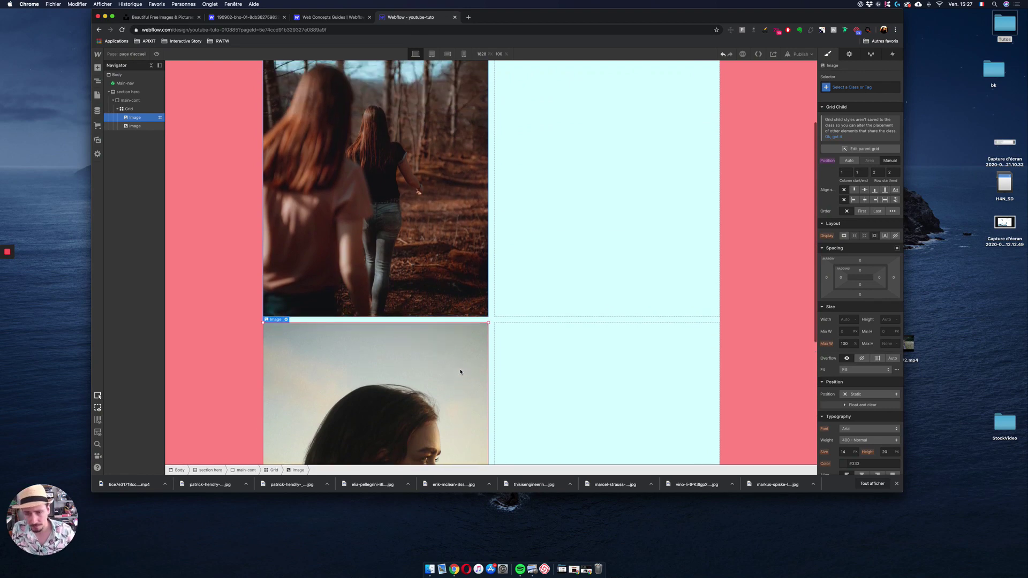
scroll(460, 371, "up", 1)
key("ctrl+z")
key("ctrl+z")
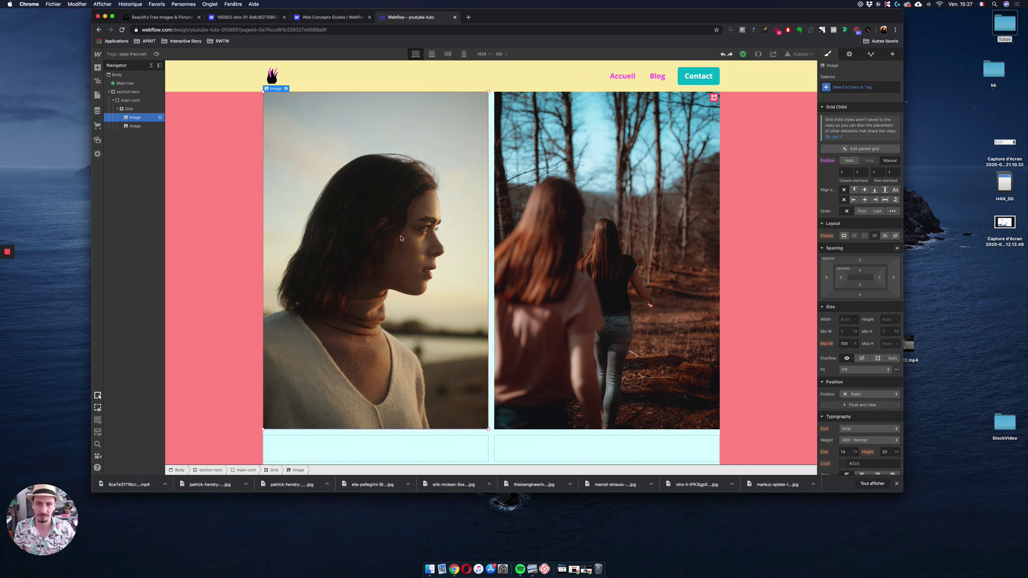
left_click_drag(421, 302, 523, 442)
key("super+z")
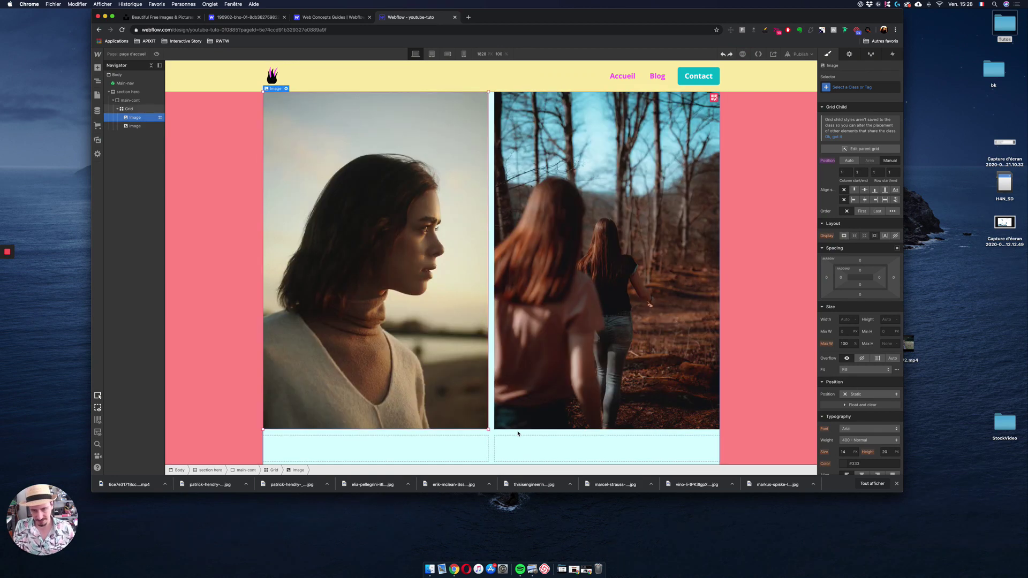
Select the forest photo with the two walking women and set its grid child position to Manual
scroll(503, 245, "down", 1)
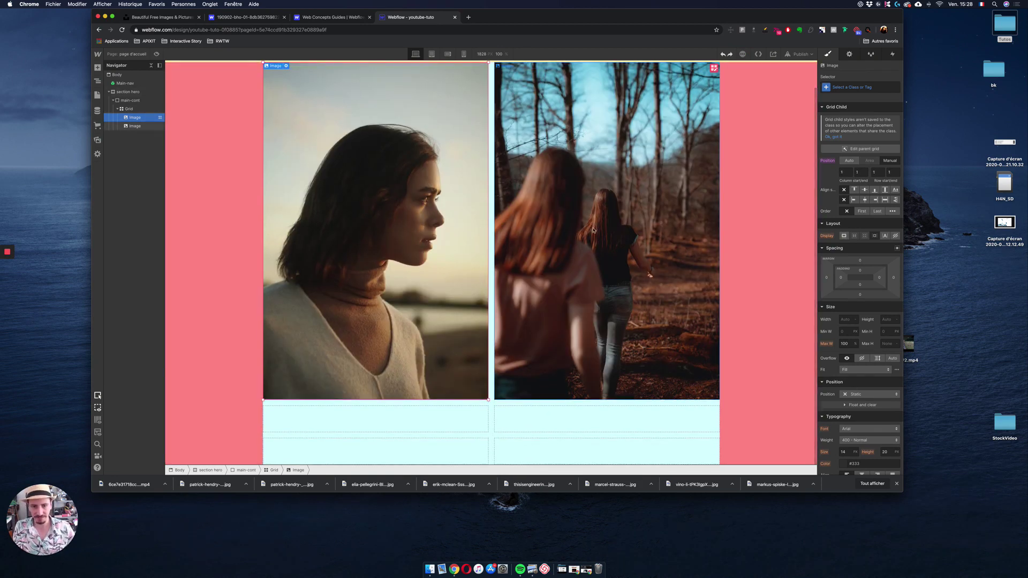
scroll(535, 348, "up", 1)
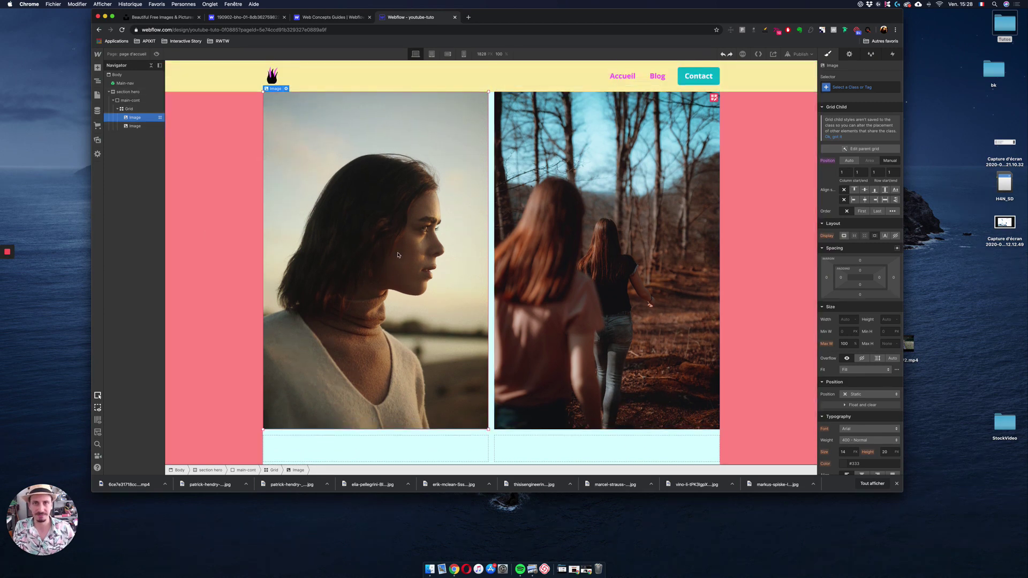
scroll(482, 236, "down", 1)
scroll(583, 226, "up", 1)
left_click(584, 224)
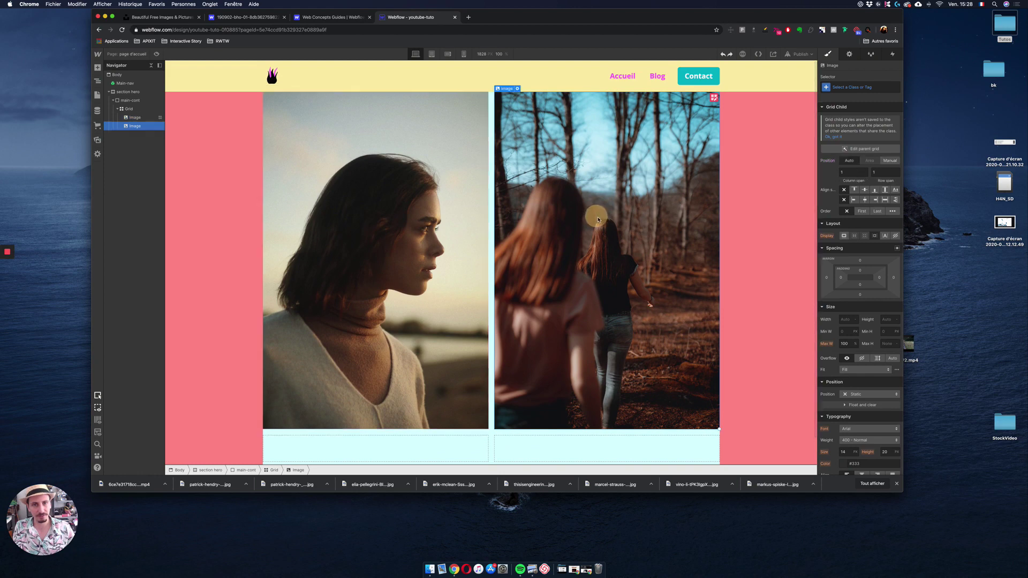
left_click(893, 162)
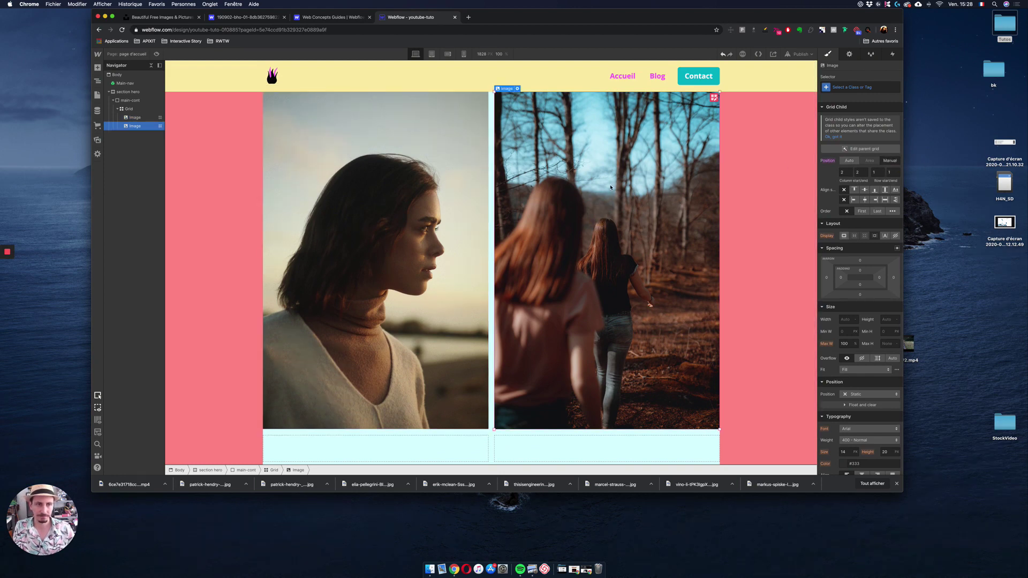
Move the woman's portrait to column 2, row 2 of the grid, directly below the forest photo
scroll(611, 187, "down", 1)
left_click_drag(444, 356, 522, 424)
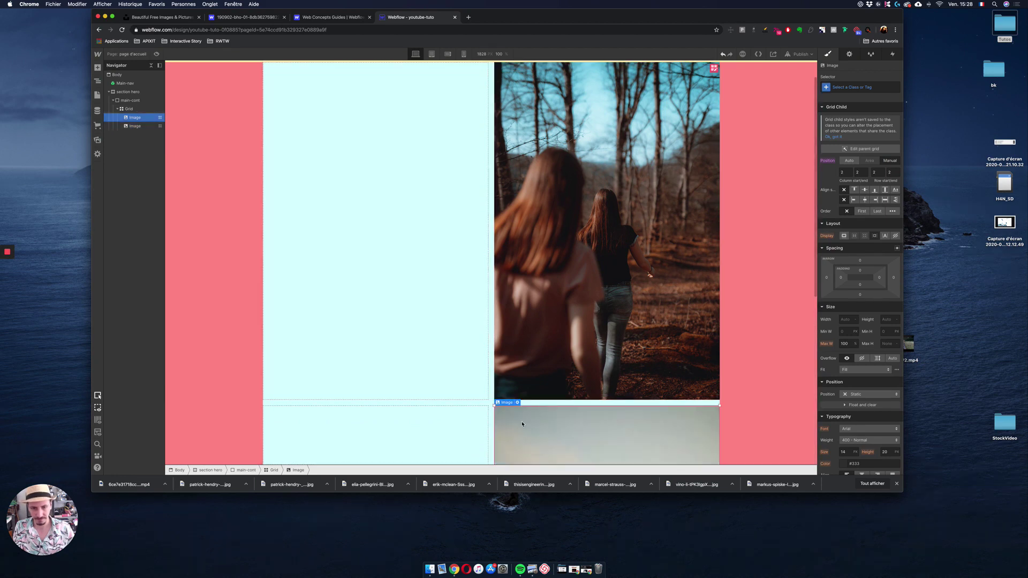
scroll(530, 412, "down", 6)
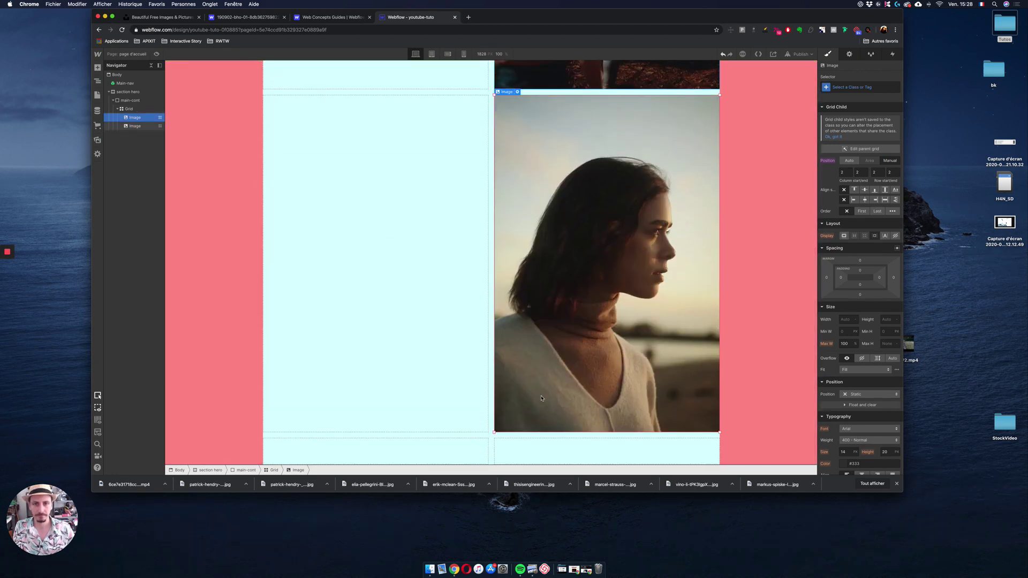
scroll(517, 367, "up", 7)
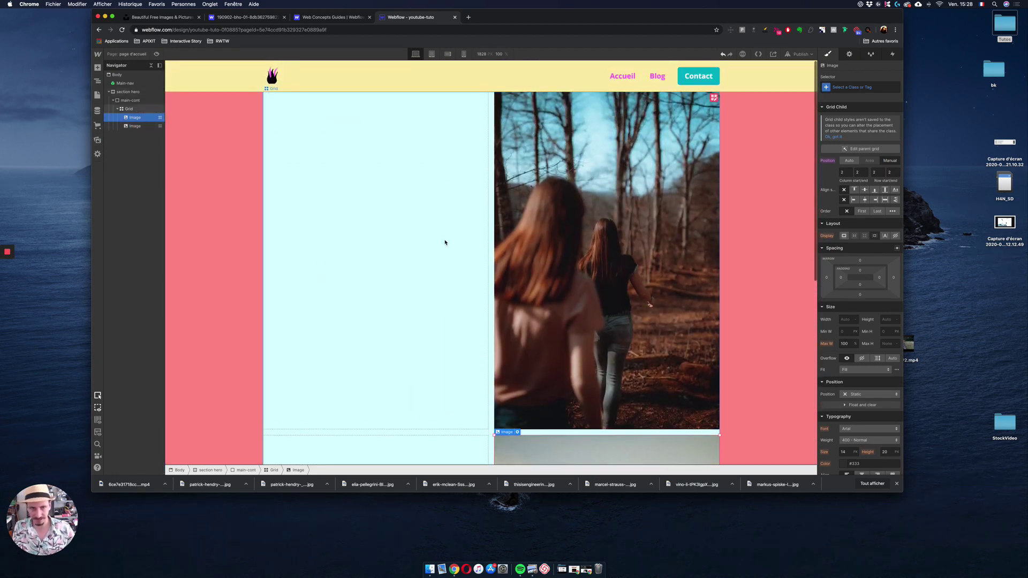
scroll(444, 243, "down", 1)
scroll(445, 242, "up", 1)
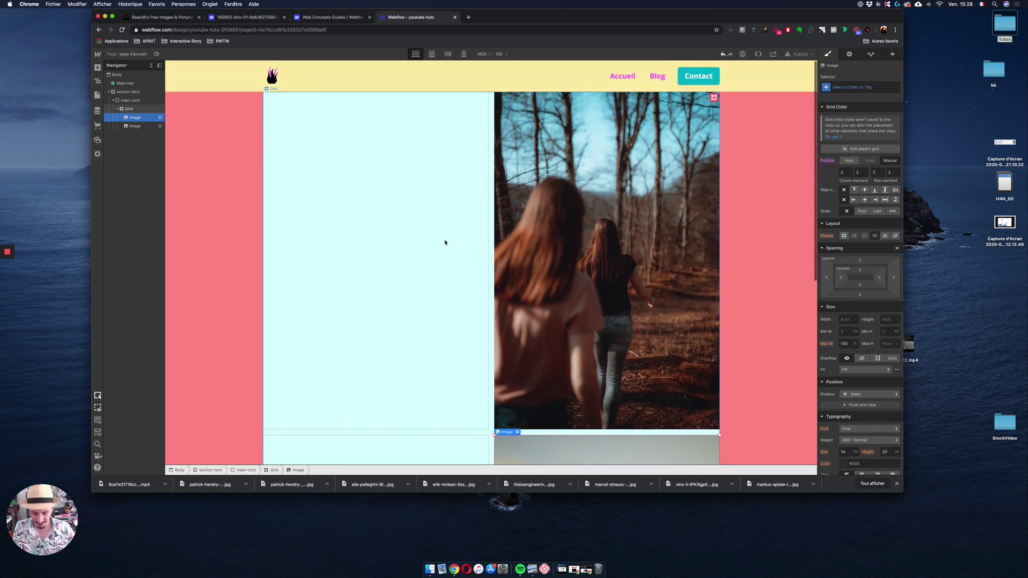
Add a heading element to the empty grid cell beside the forest photo and set its type to H3
key("super+e")
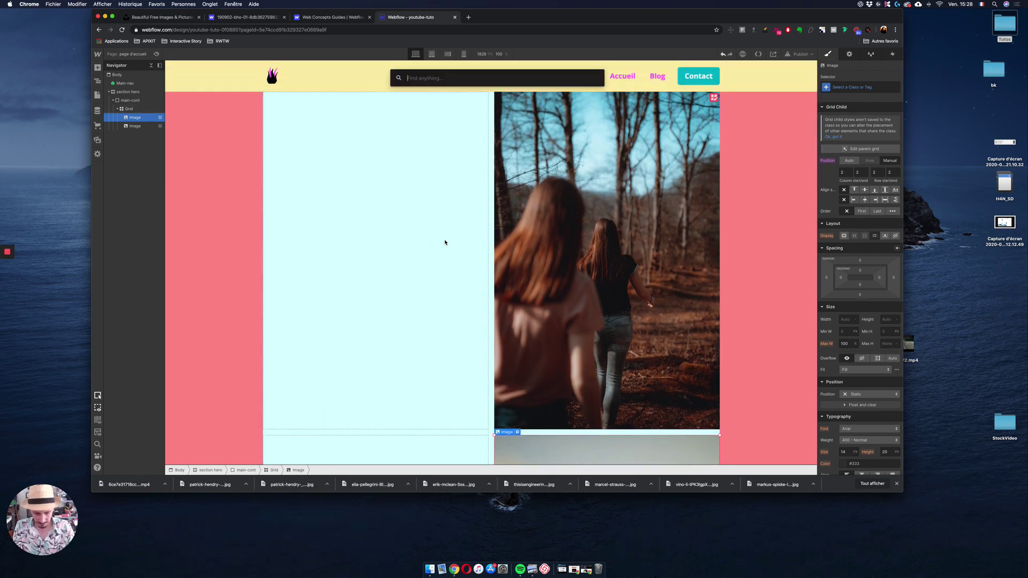
type("hea")
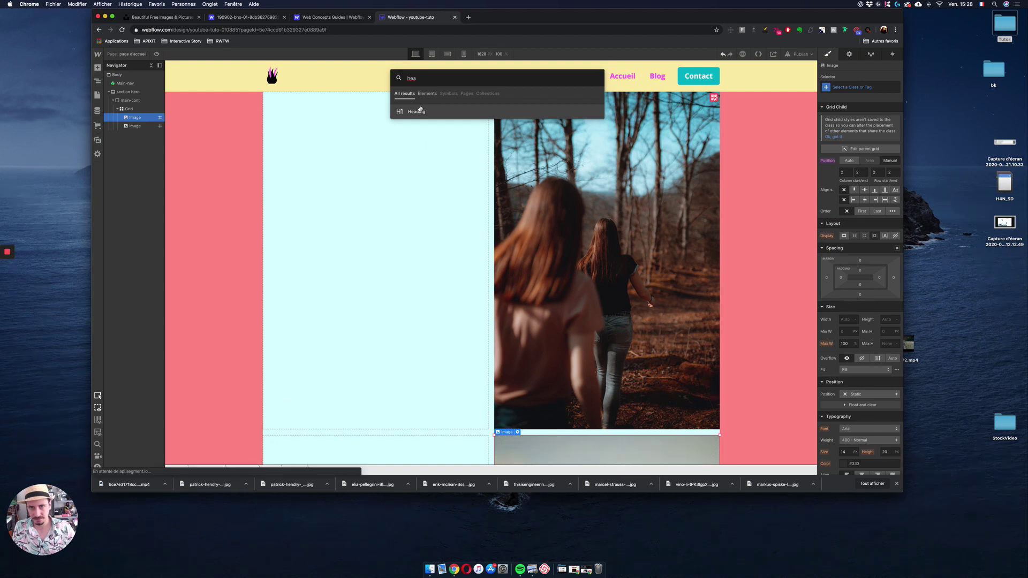
left_click_drag(412, 112, 384, 161)
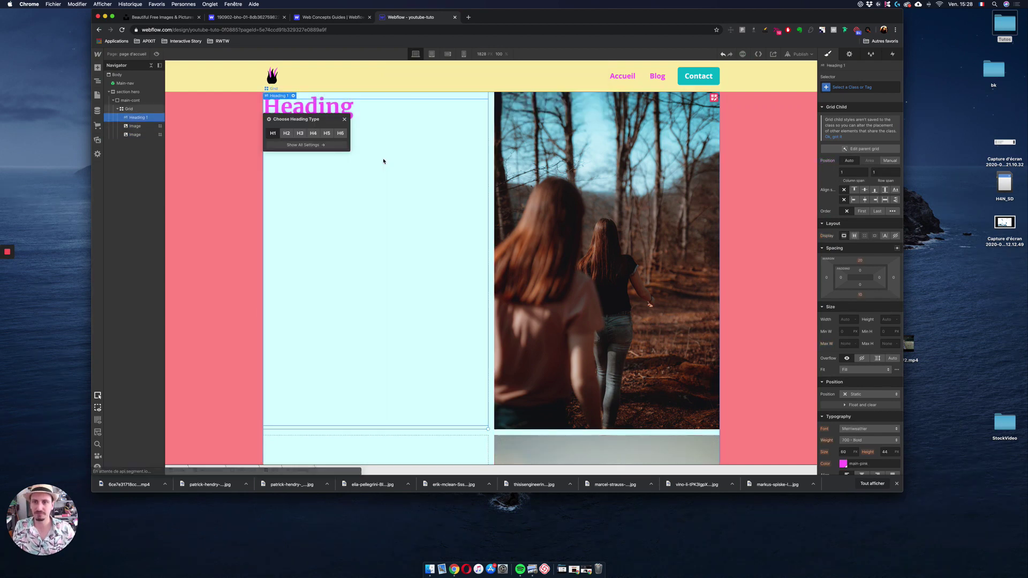
left_click(287, 134)
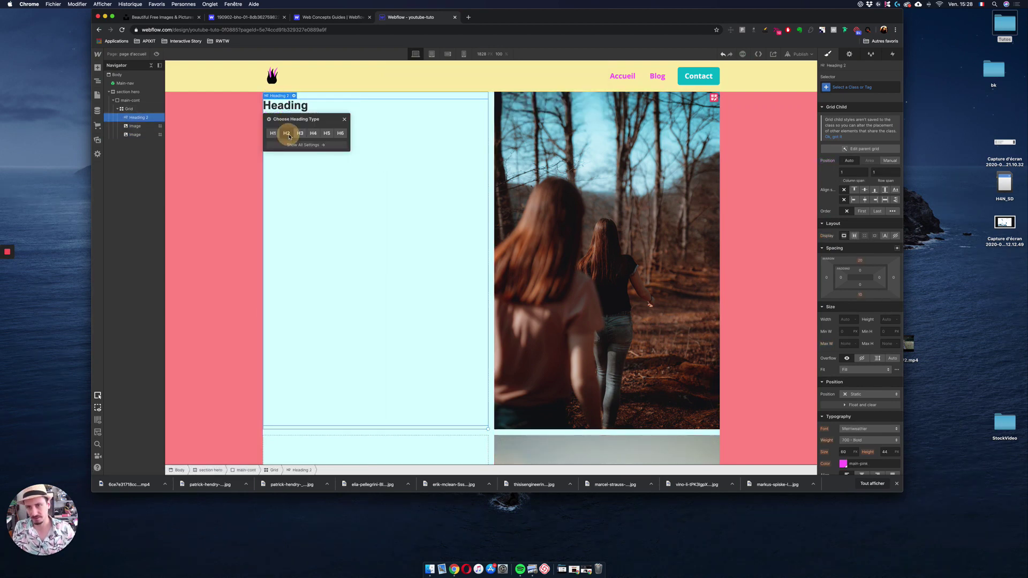
left_click(299, 134)
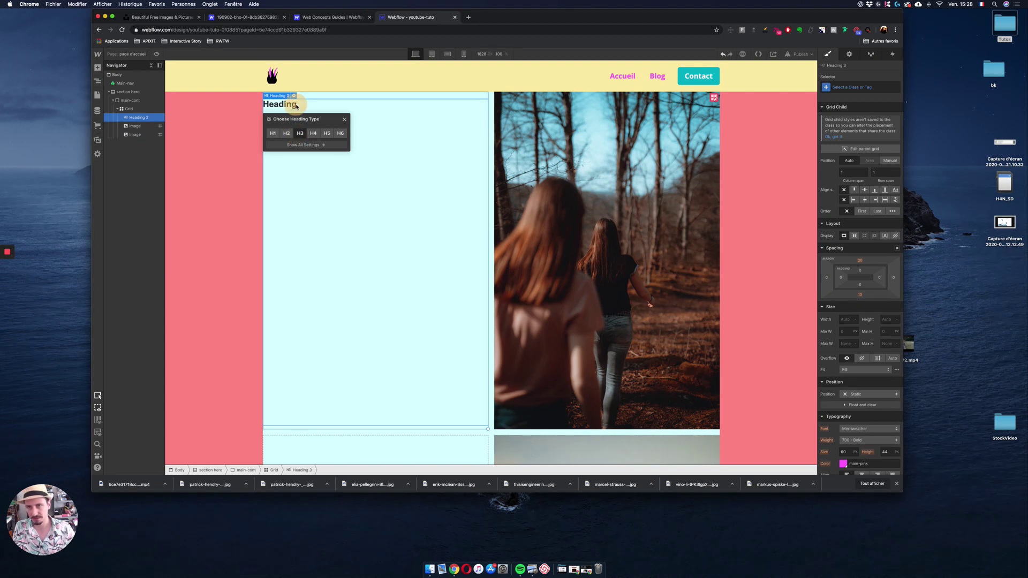
Replace the heading's text with "Titre de notre belle photo"
double_click(289, 104)
type("Titre ")
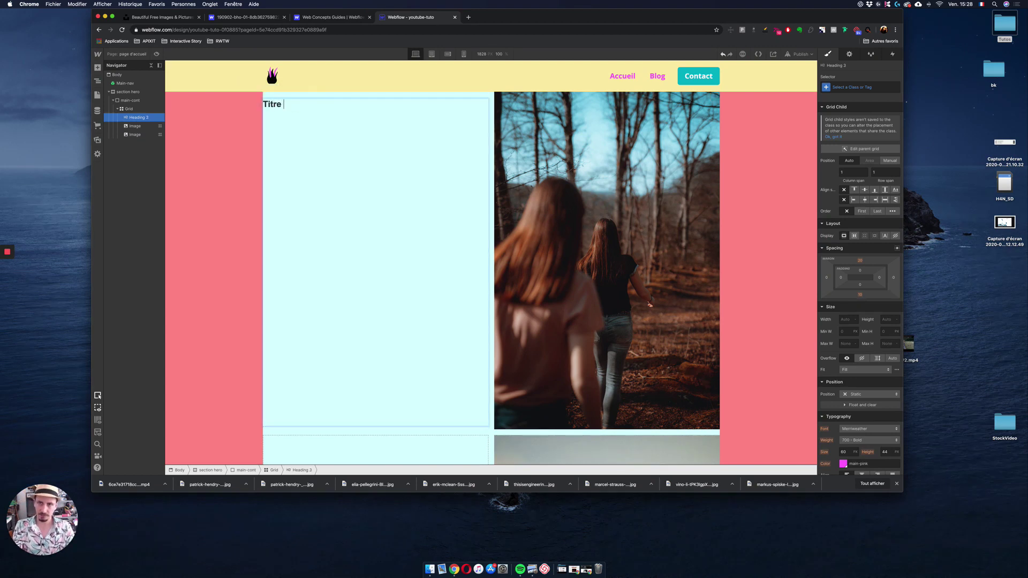
type("de notre belle photo")
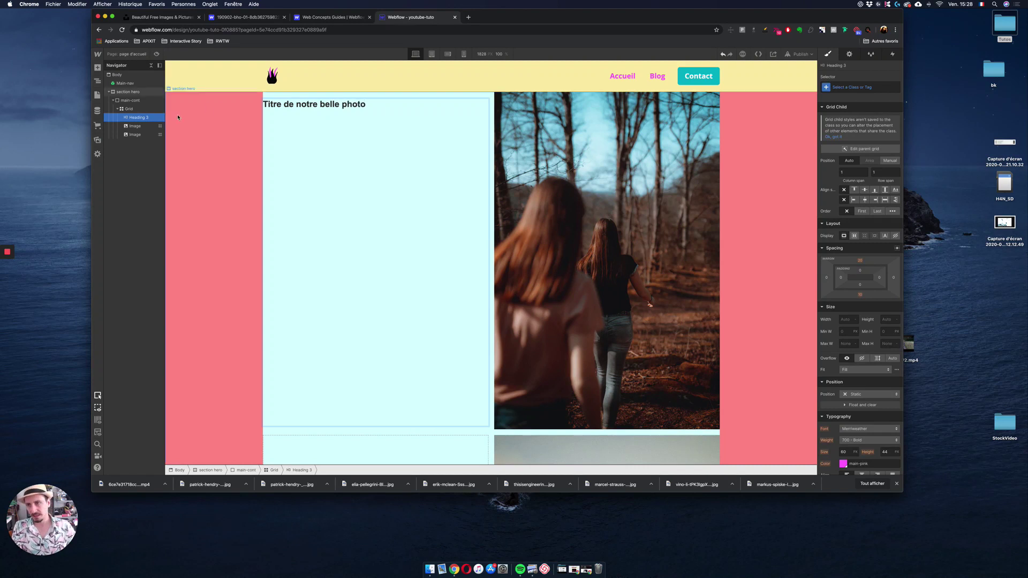
left_click(198, 143)
Duplicate the H3 heading so that a copy fills the empty cell beside the woman's portrait
left_click(323, 110)
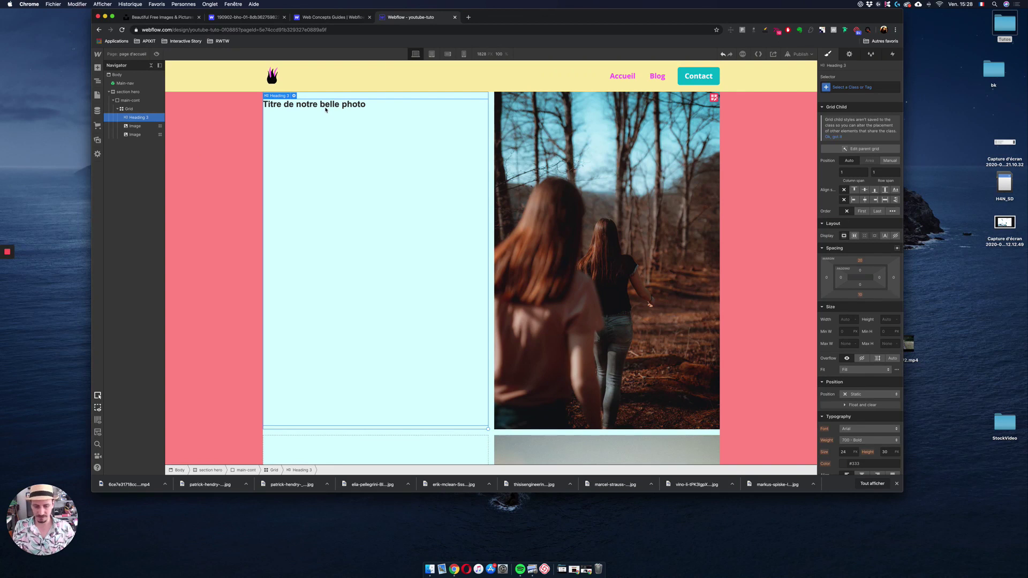
key("super+d")
scroll(356, 193, "down", 3)
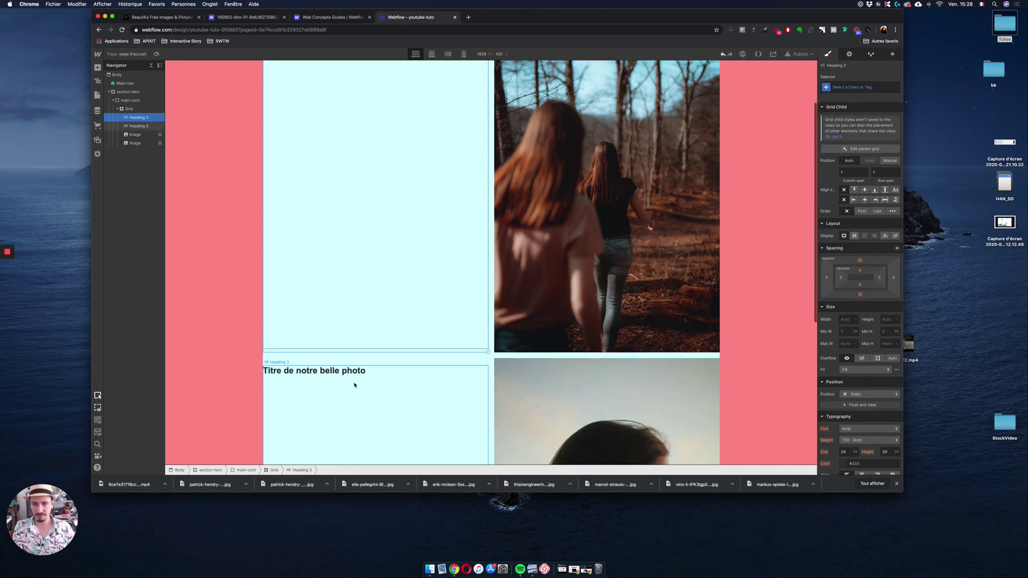
scroll(346, 375, "down", 10)
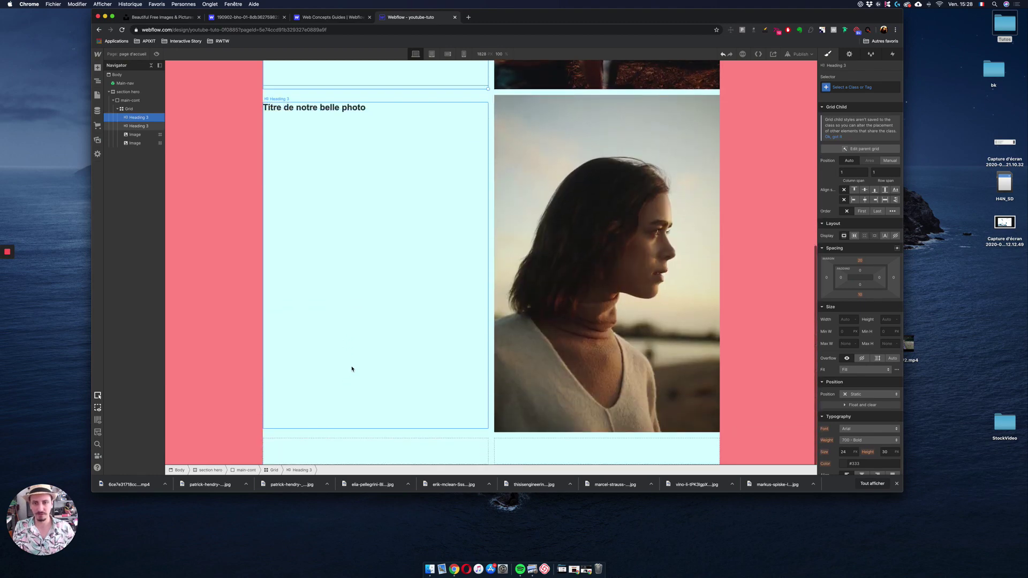
scroll(352, 369, "up", 4)
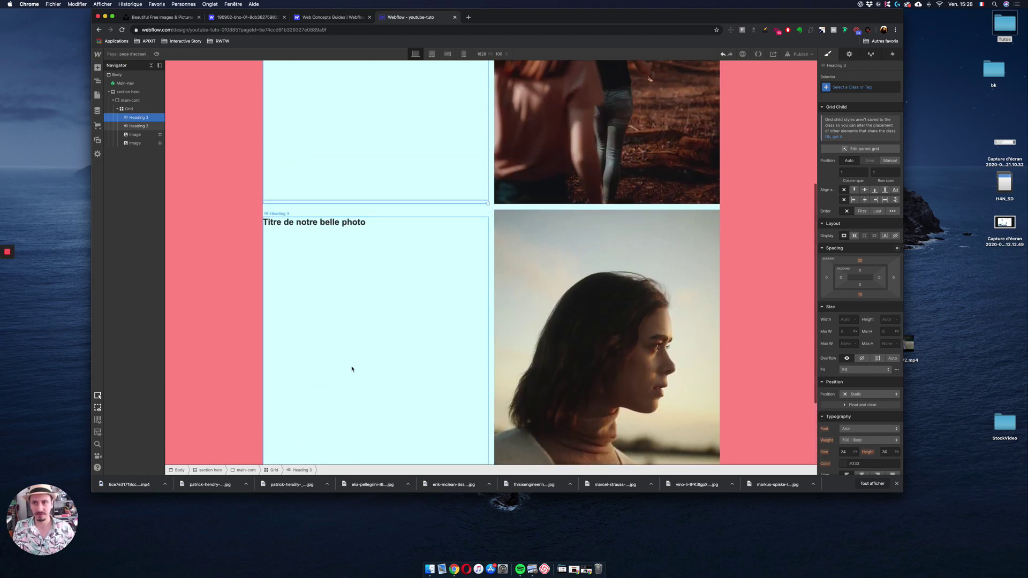
scroll(351, 368, "up", 9)
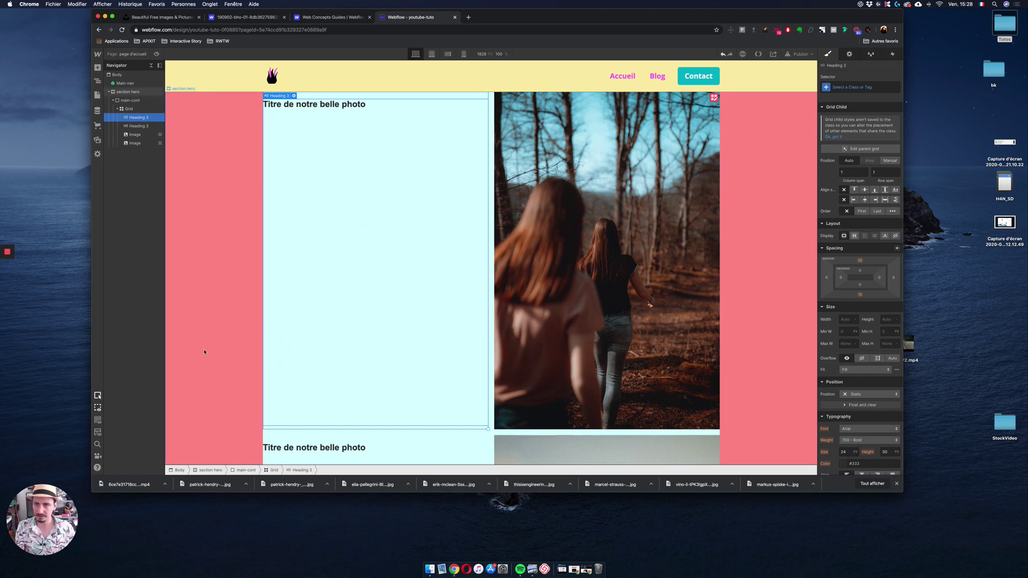
scroll(374, 381, "down", 12)
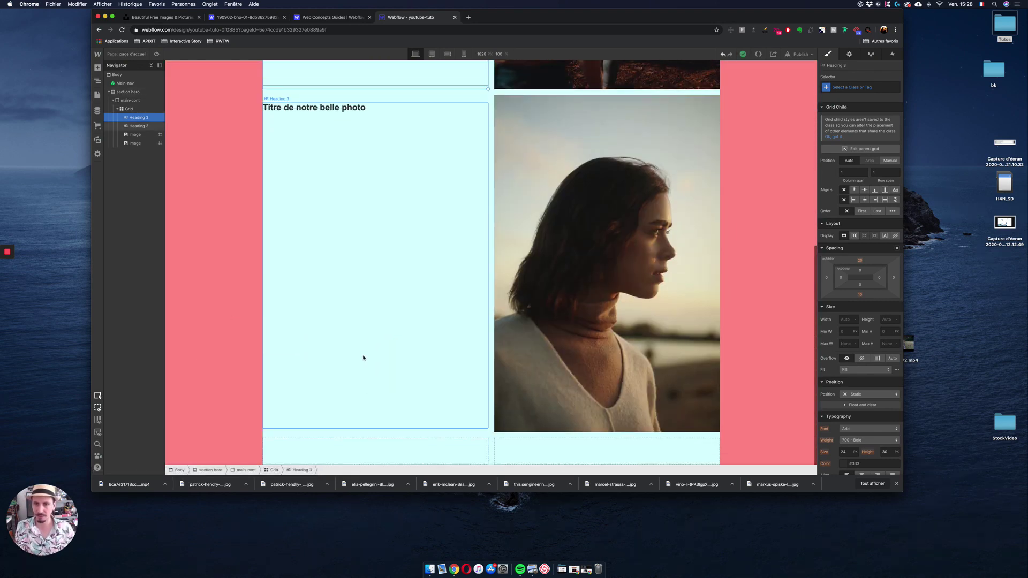
Try duplicating the heading three more times to fill the grid's third row and start a fourth row
key("super+d")
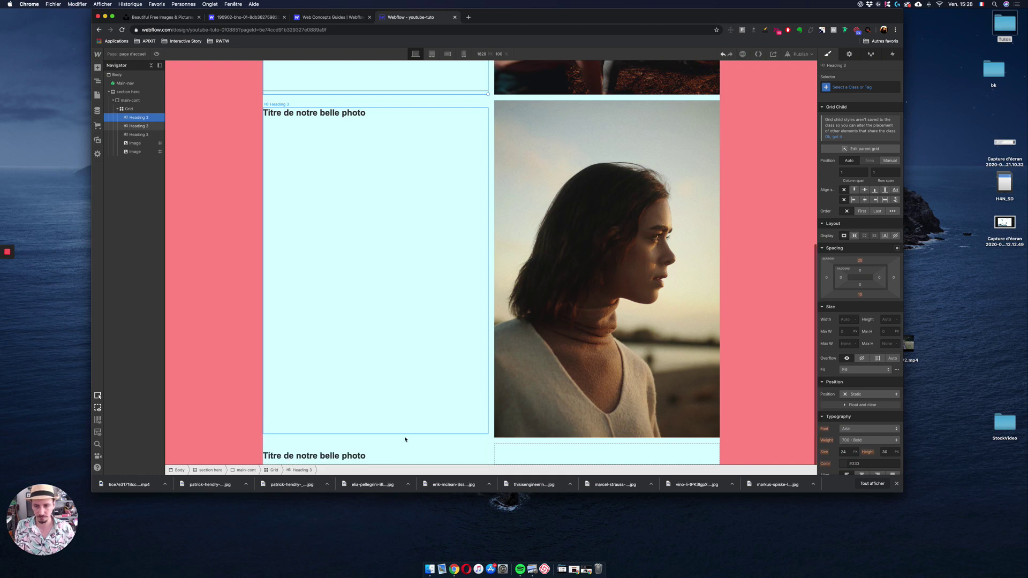
key("super+d")
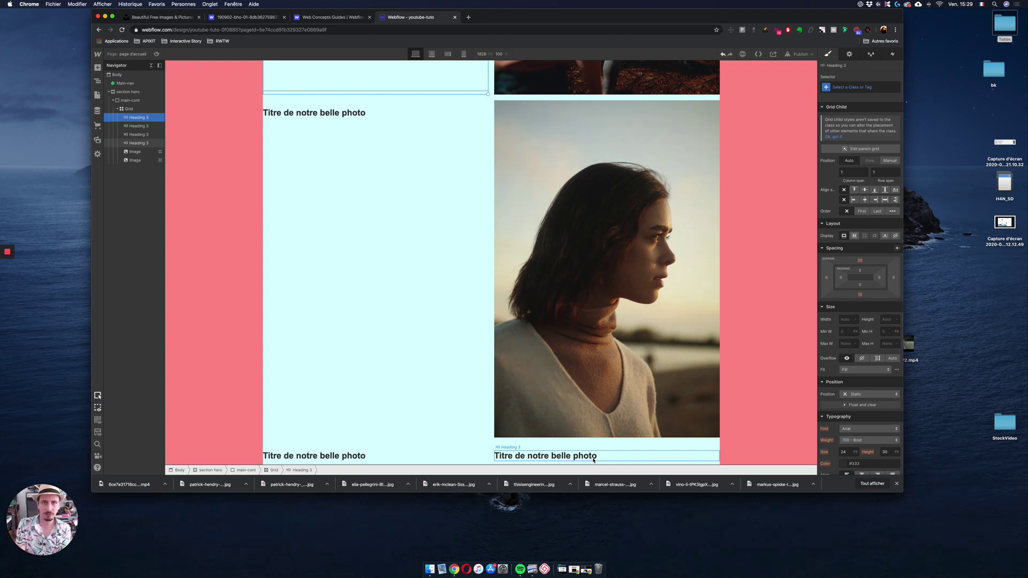
key("super+d")
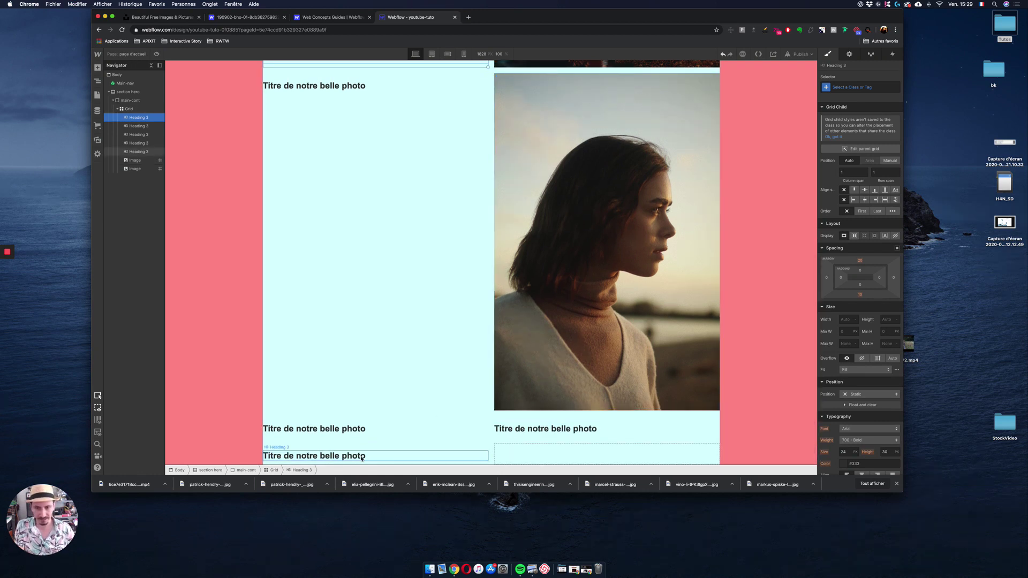
scroll(482, 322, "up", 1)
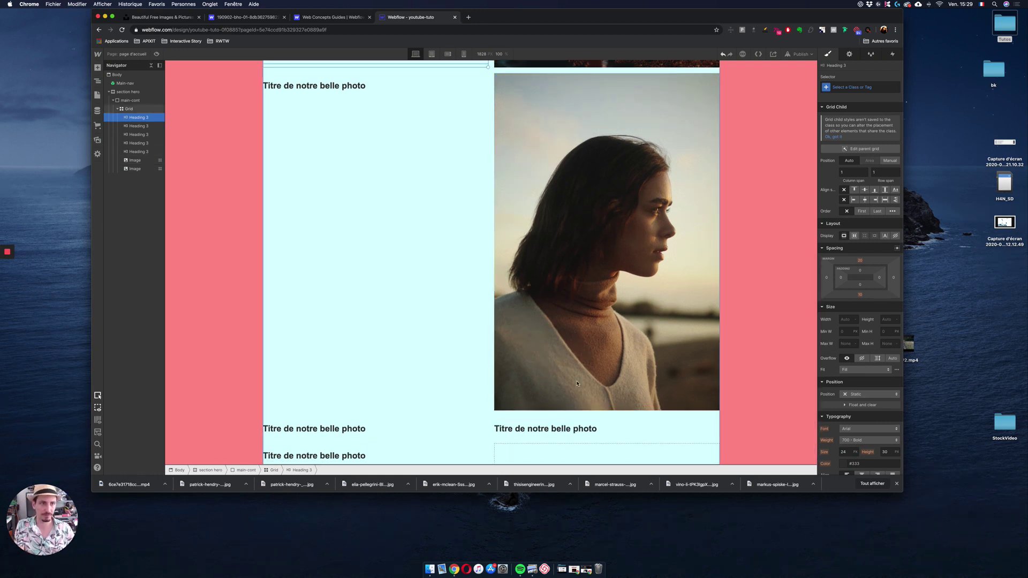
scroll(671, 159, "up", 3)
scroll(671, 159, "down", 3)
Try adding a fourth row in the grid's edit mode, and undo it along with the three extra heading copies
left_click(864, 148)
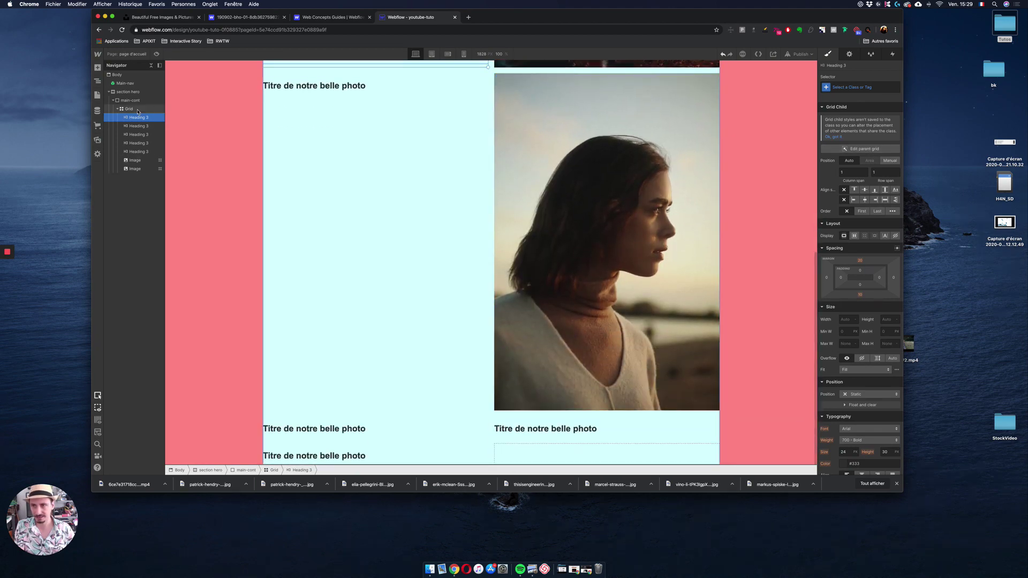
left_click(876, 130)
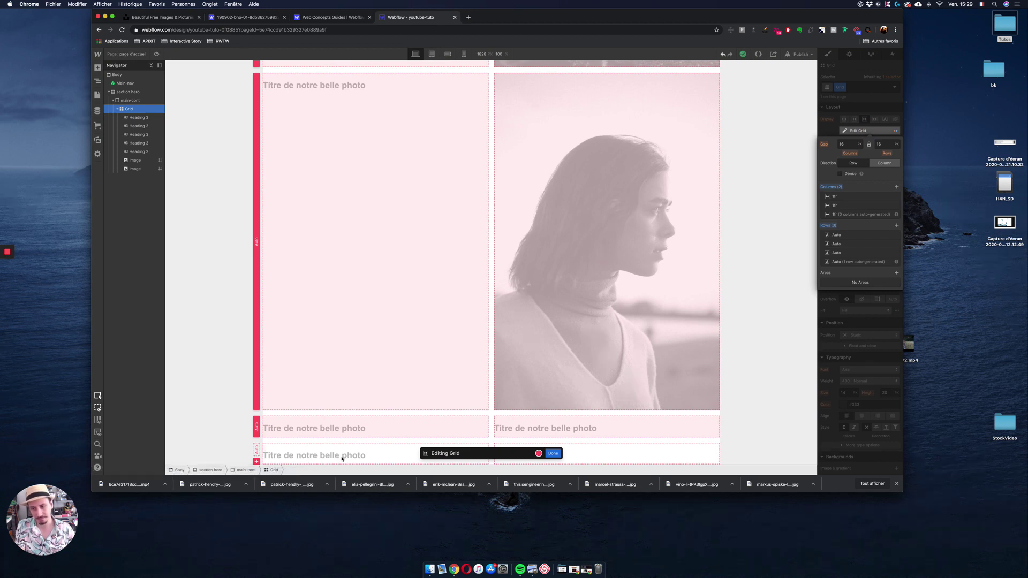
left_click(257, 461)
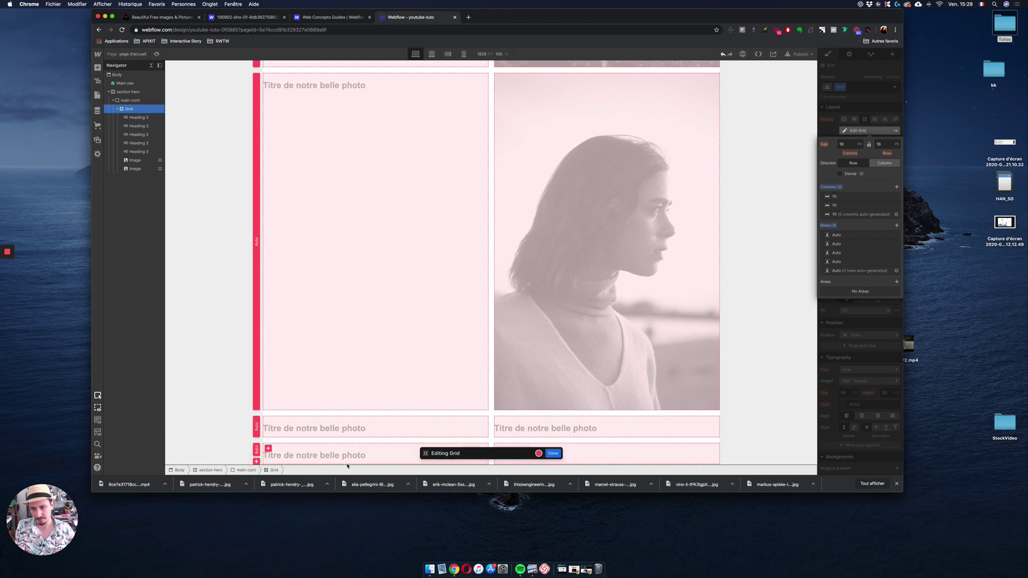
left_click(553, 453)
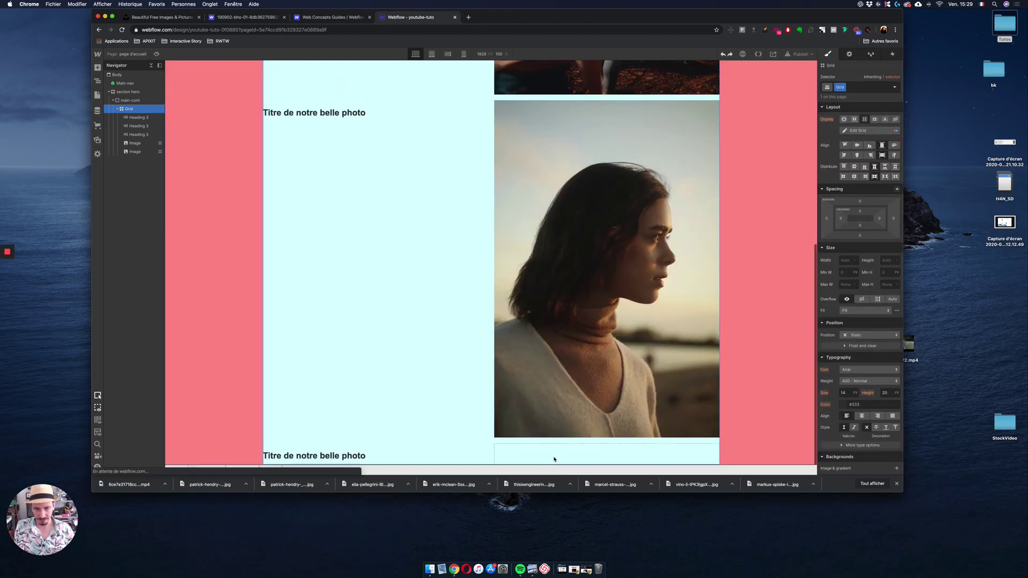
scroll(439, 273, "up", 10)
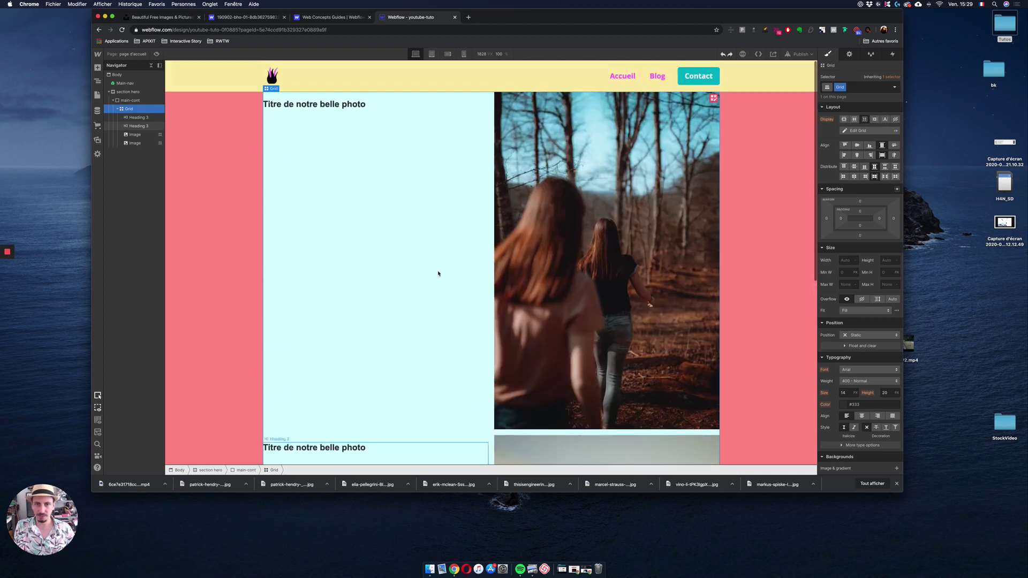
Centre the heading beside the forest photo vertically and horizontally within its grid cell
left_click(377, 141)
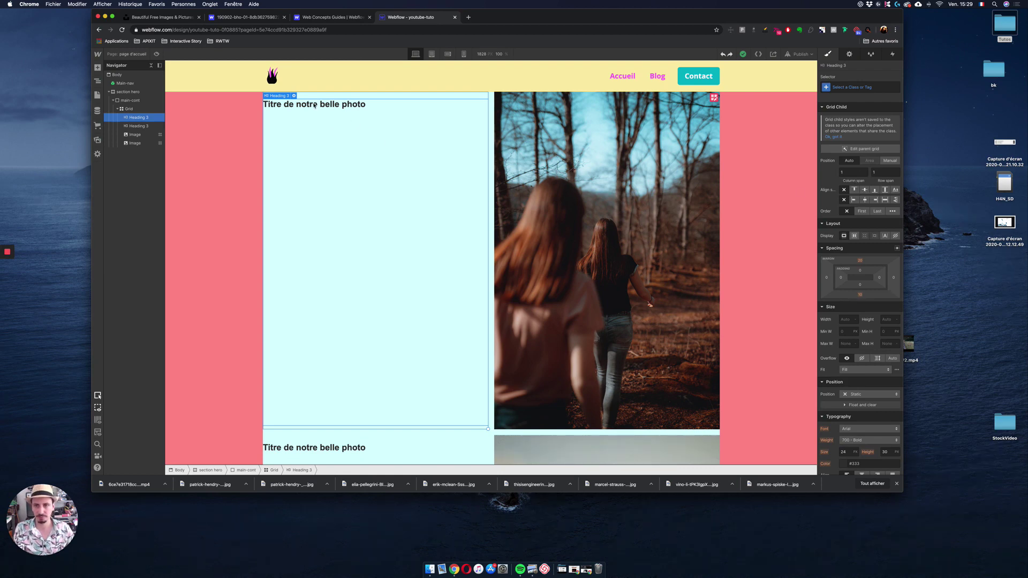
left_click(866, 190)
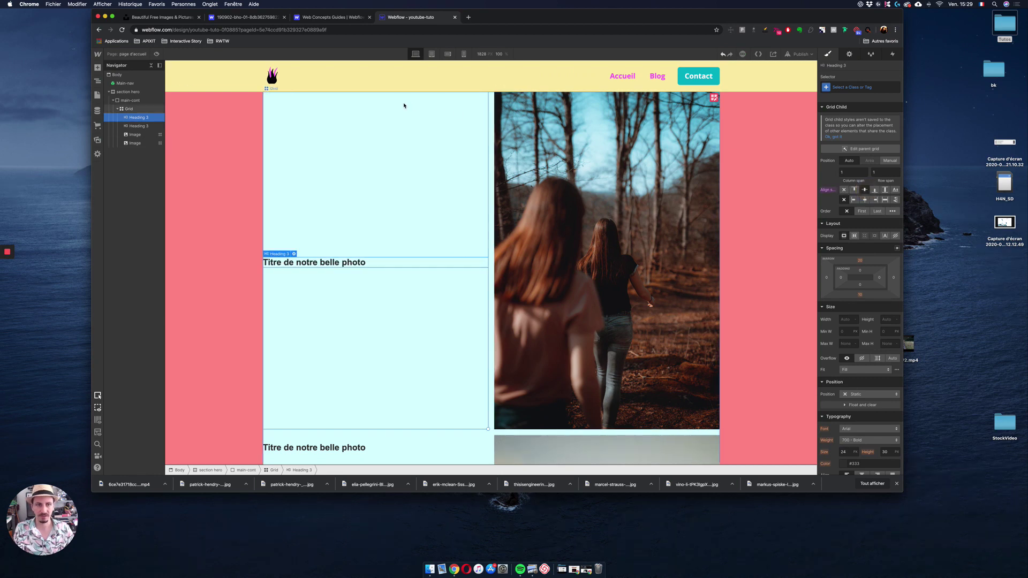
left_click(864, 200)
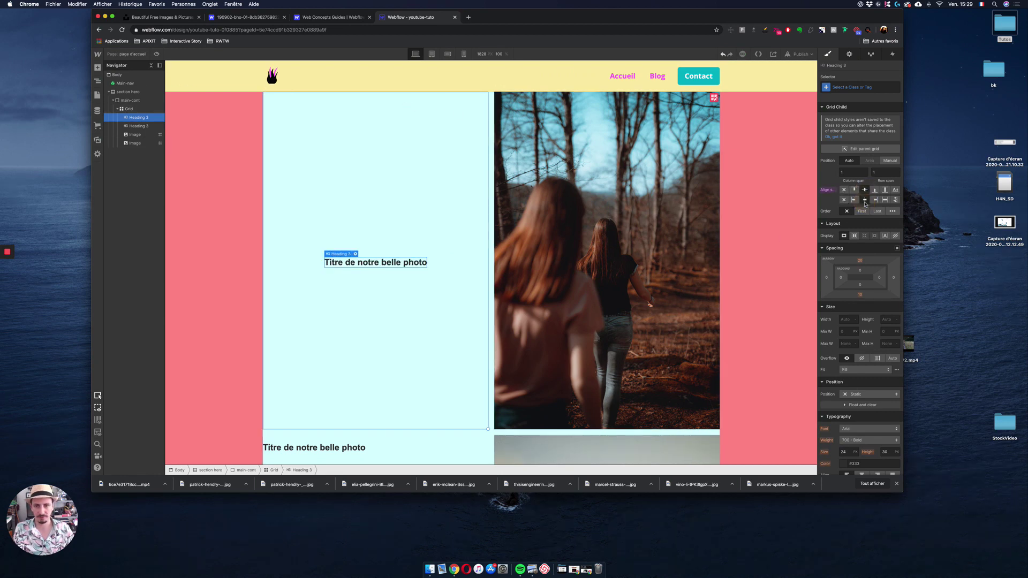
Centre the heading beside the woman's portrait vertically and horizontally within its grid cell
scroll(599, 260, "down", 5)
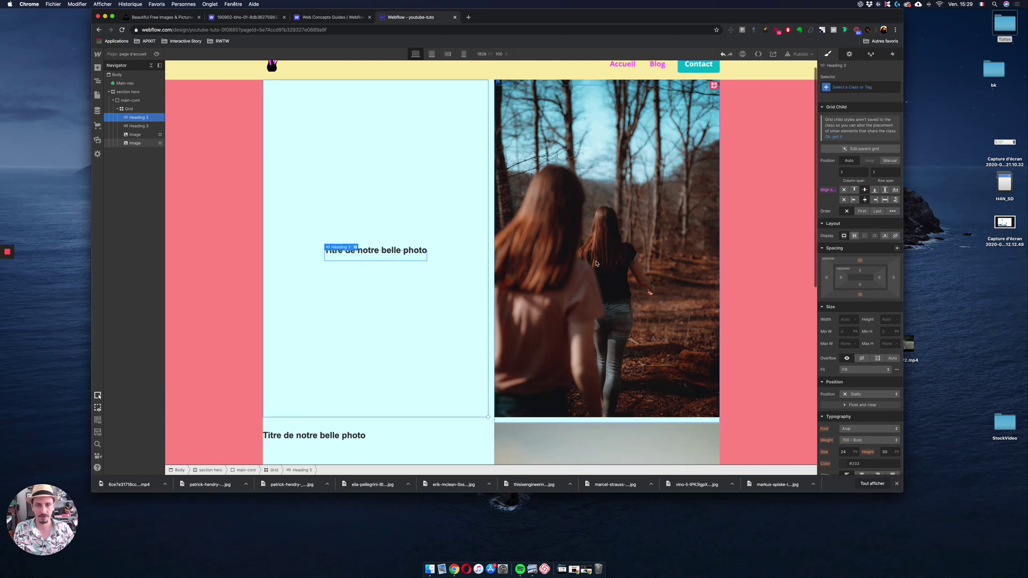
left_click(336, 298)
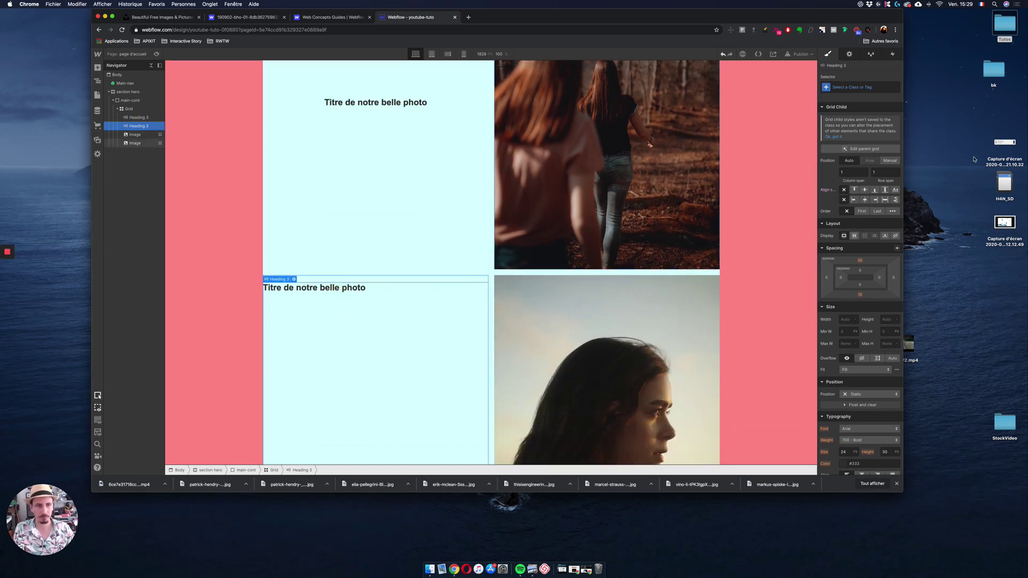
left_click(865, 200)
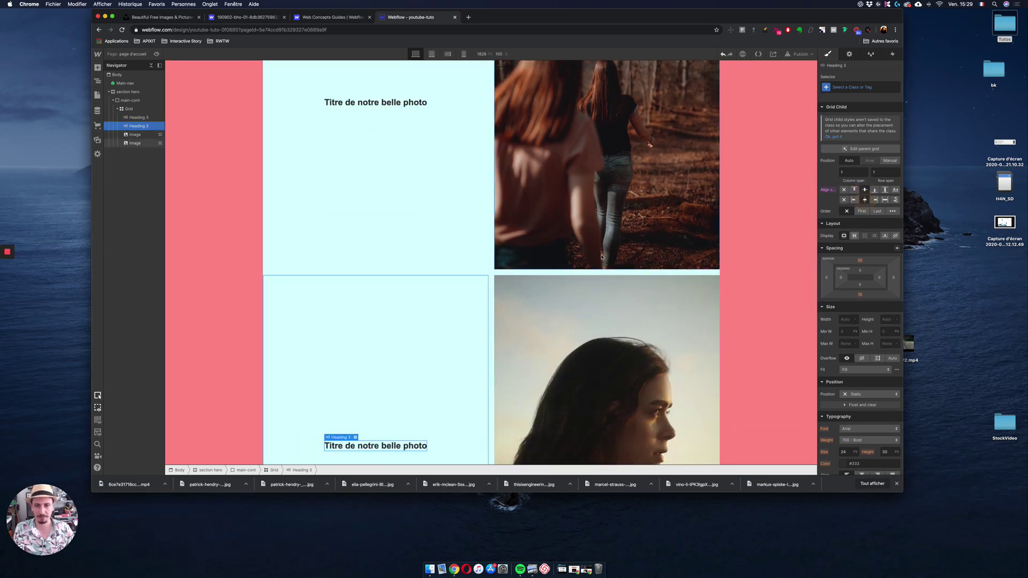
scroll(686, 303, "down", 5)
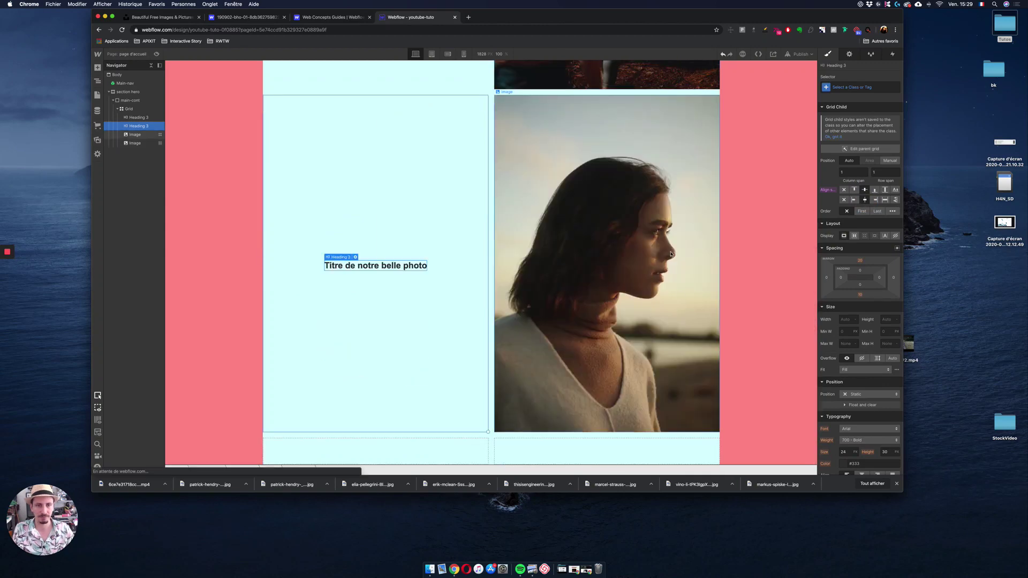
scroll(687, 303, "up", 10)
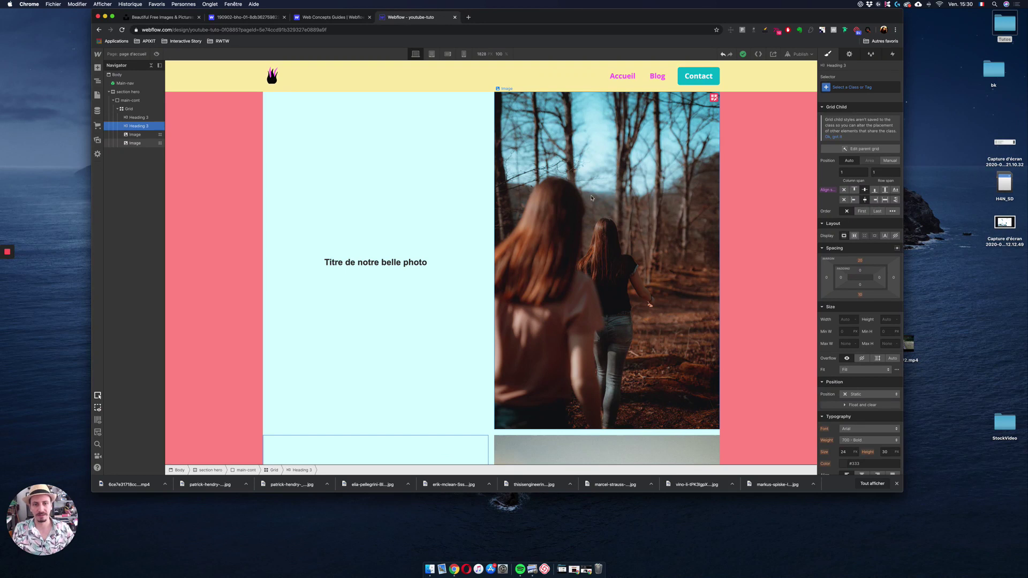
Replace the forest photo in the grid's first row with the photo of a tent in a red desert
left_click(646, 317)
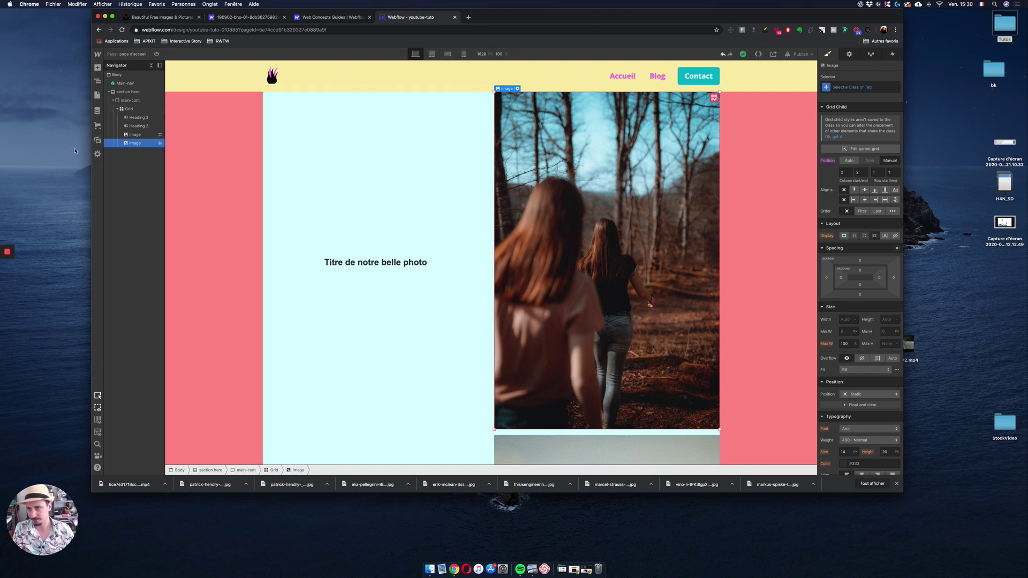
left_click(98, 141)
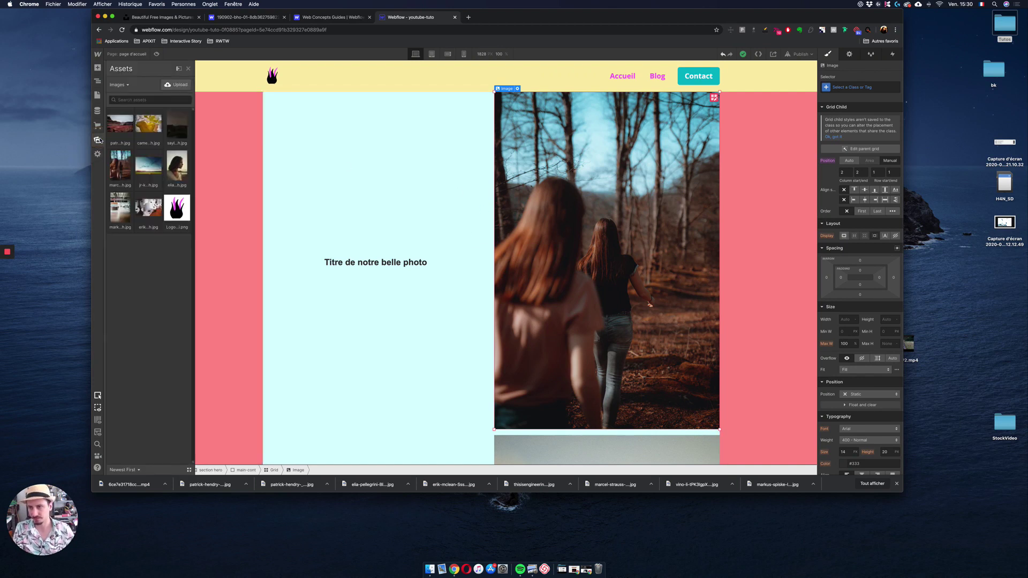
left_click(99, 140)
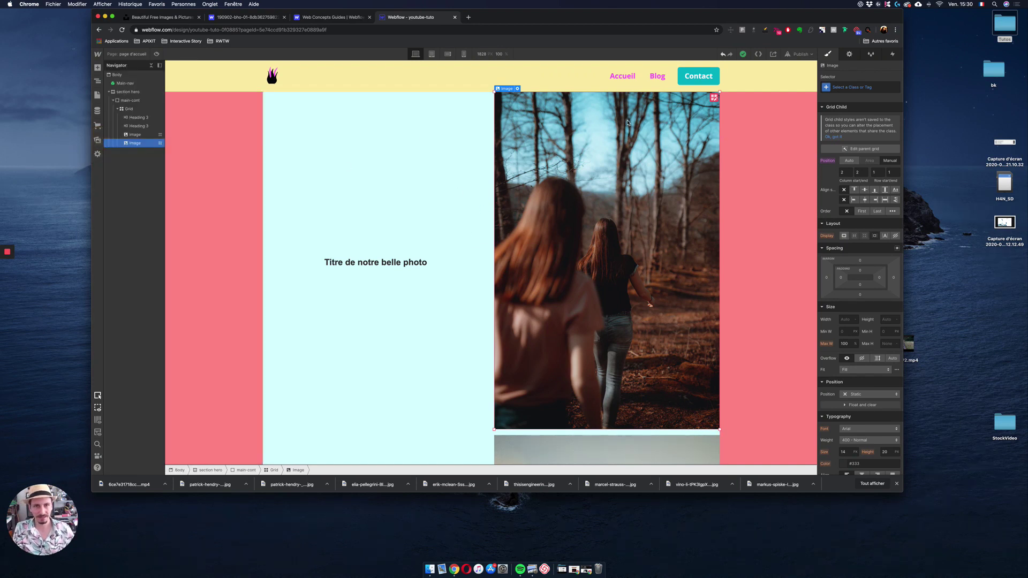
left_click(517, 89)
left_click(568, 127)
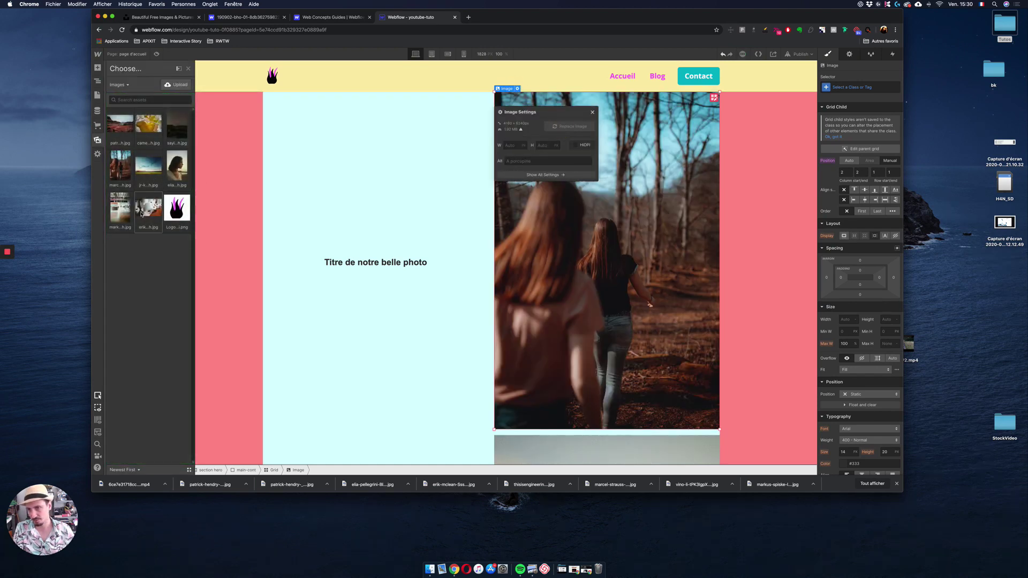
left_click(142, 213)
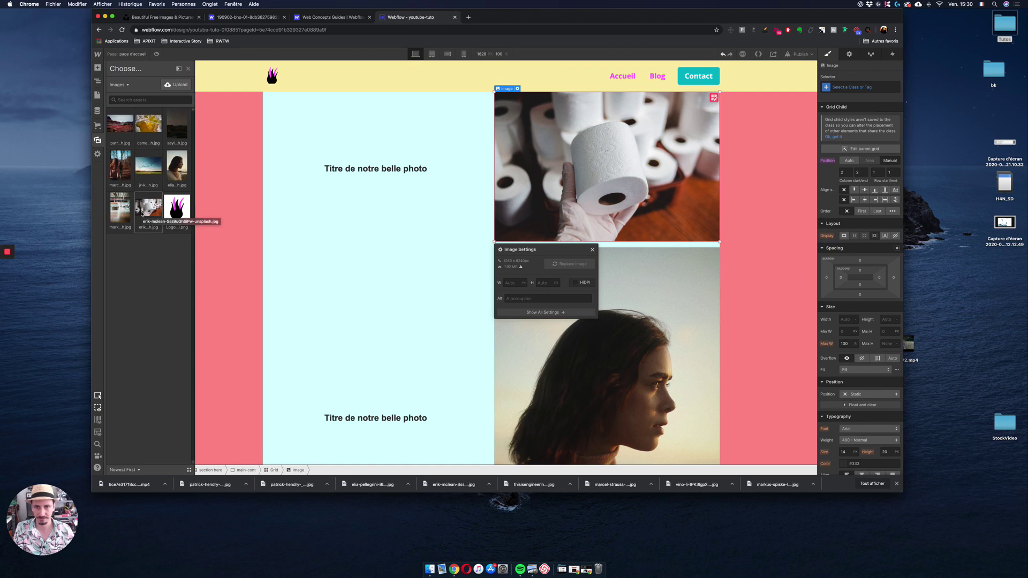
left_click(123, 127)
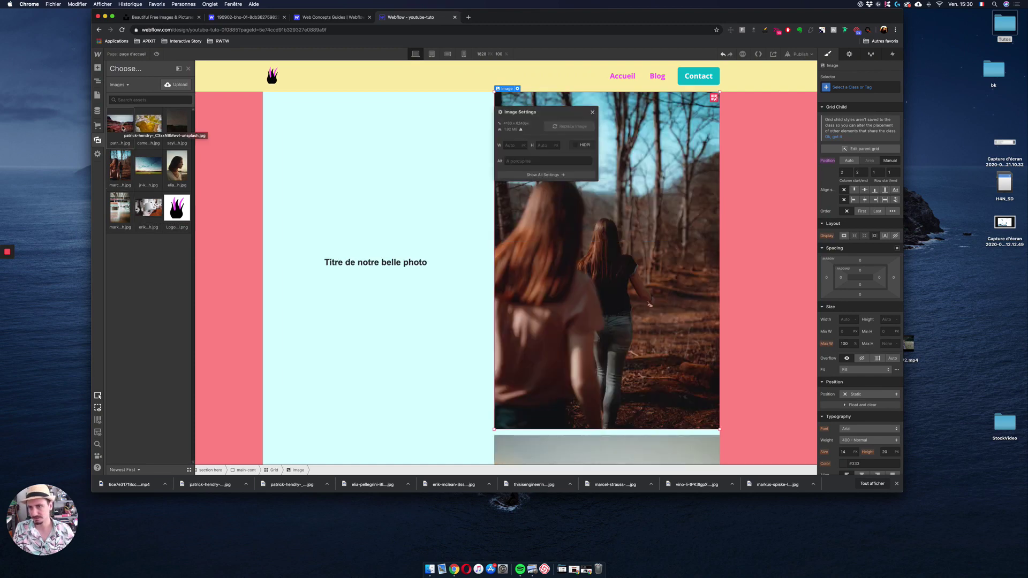
key("Escape")
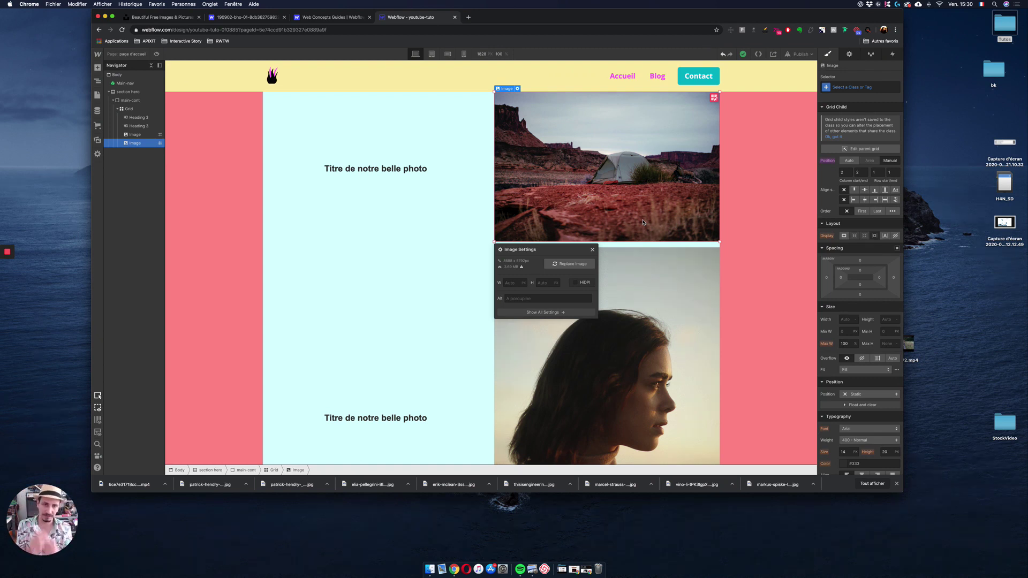
Delete the tent photo and both headings so that only the woman's portrait remains in the grid
key("Delete")
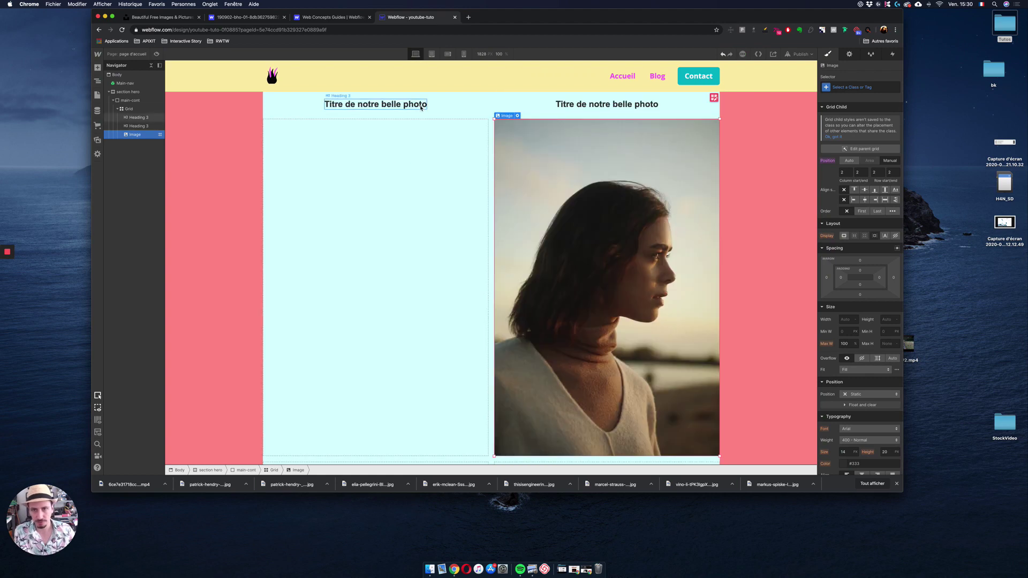
key("Delete")
key("Delete")
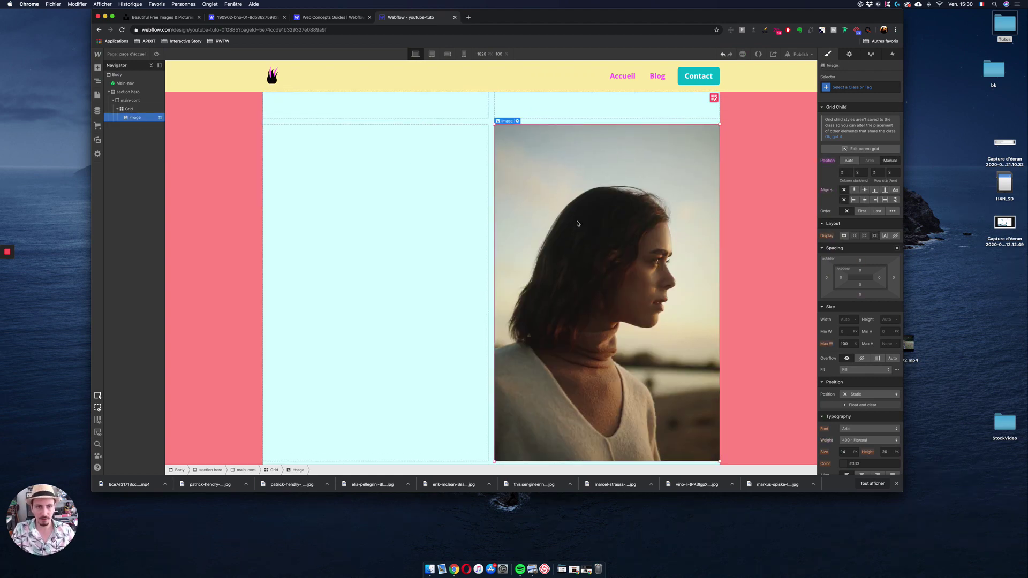
Move the woman's portrait to the grid cell in column 1, row 1
left_click_drag(577, 224, 422, 114)
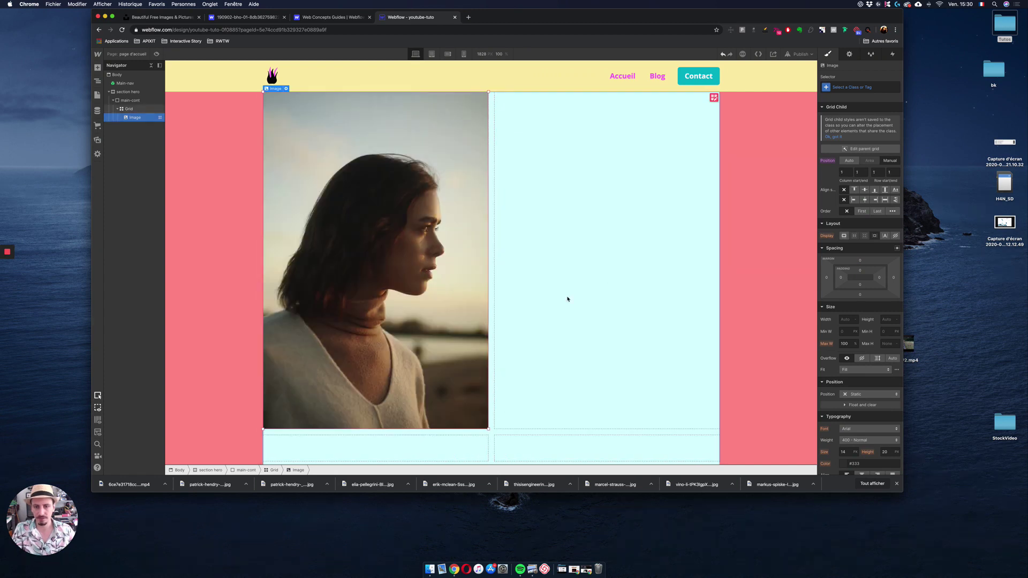
scroll(567, 299, "down", 1)
scroll(567, 298, "up", 1)
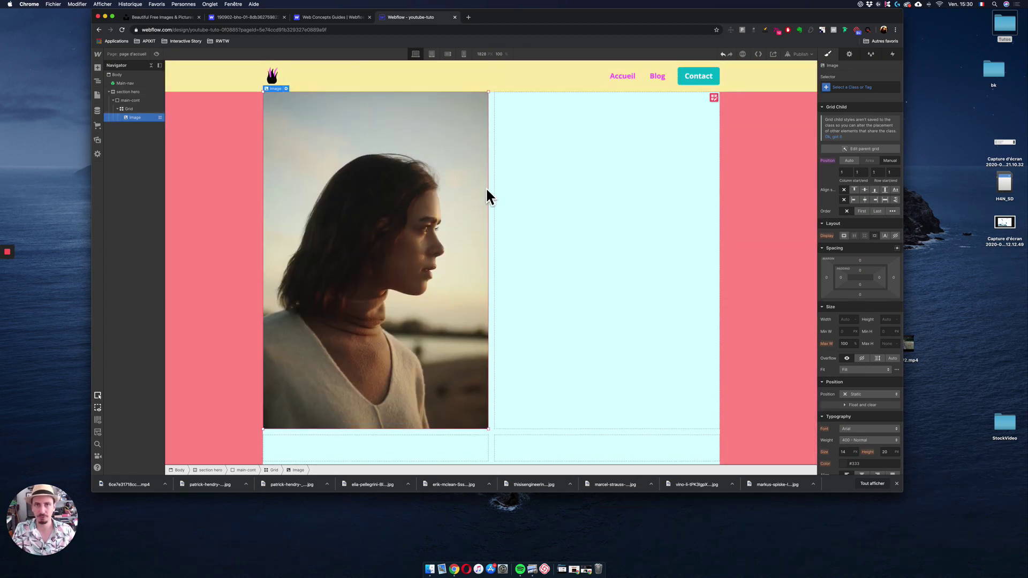
Try stretching the portrait across both columns, and resize it to span rows 1 to 3 of the first column only
scroll(431, 184, "down", 1)
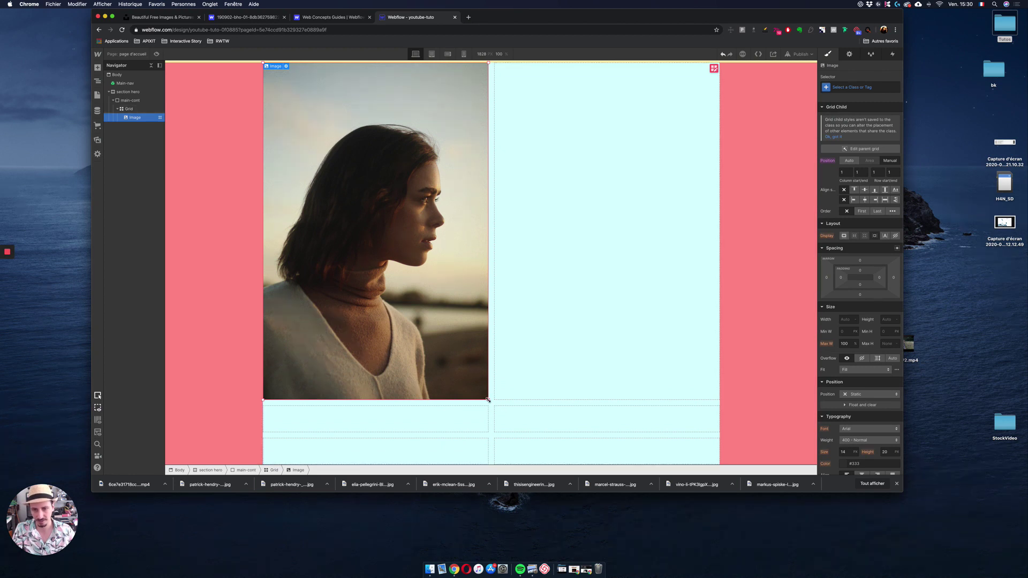
left_click_drag(487, 400, 465, 366)
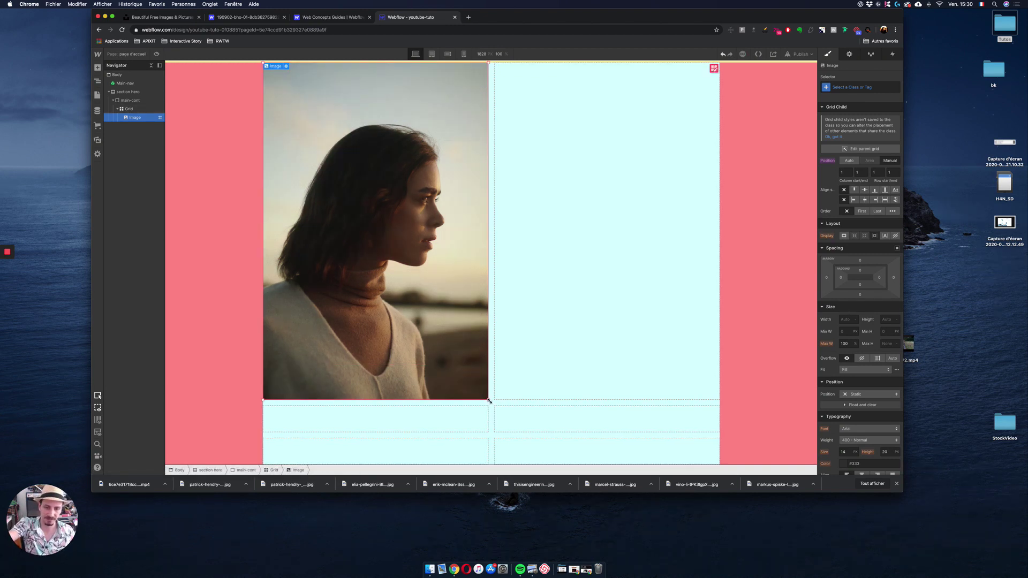
left_click_drag(489, 401, 626, 403)
scroll(561, 319, "down", 6)
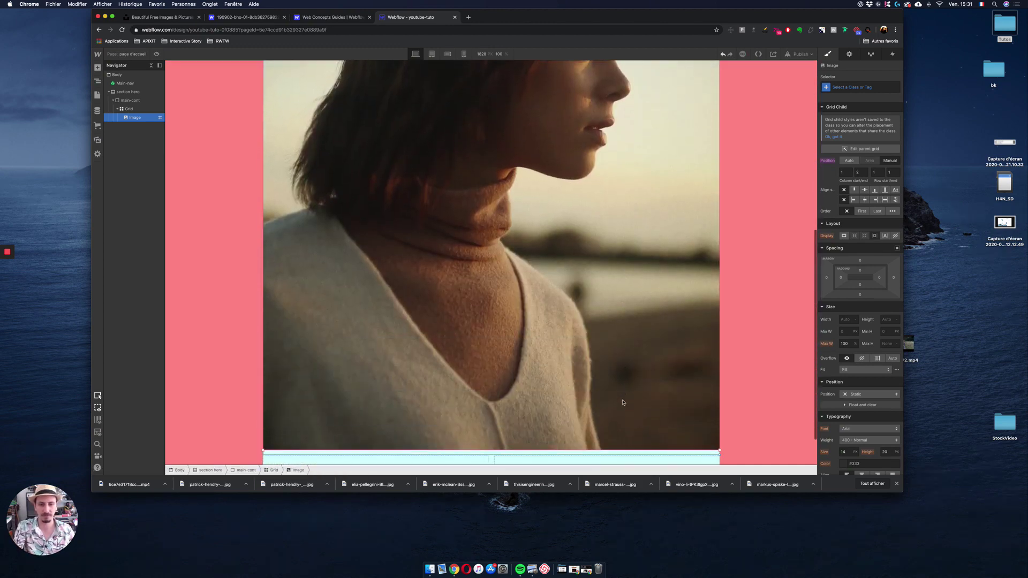
scroll(561, 320, "up", 6)
scroll(562, 323, "down", 6)
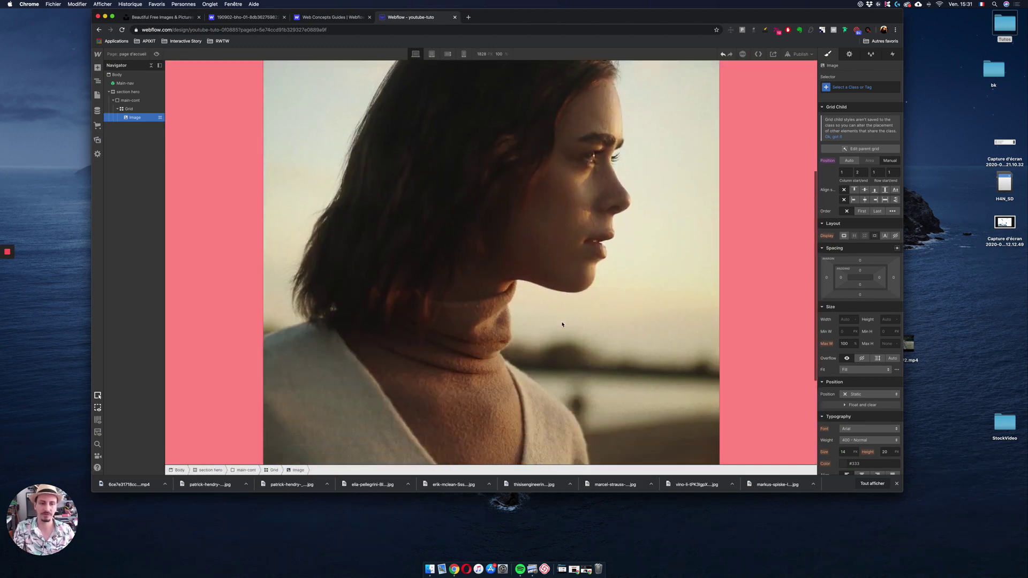
left_click_drag(720, 400, 475, 450)
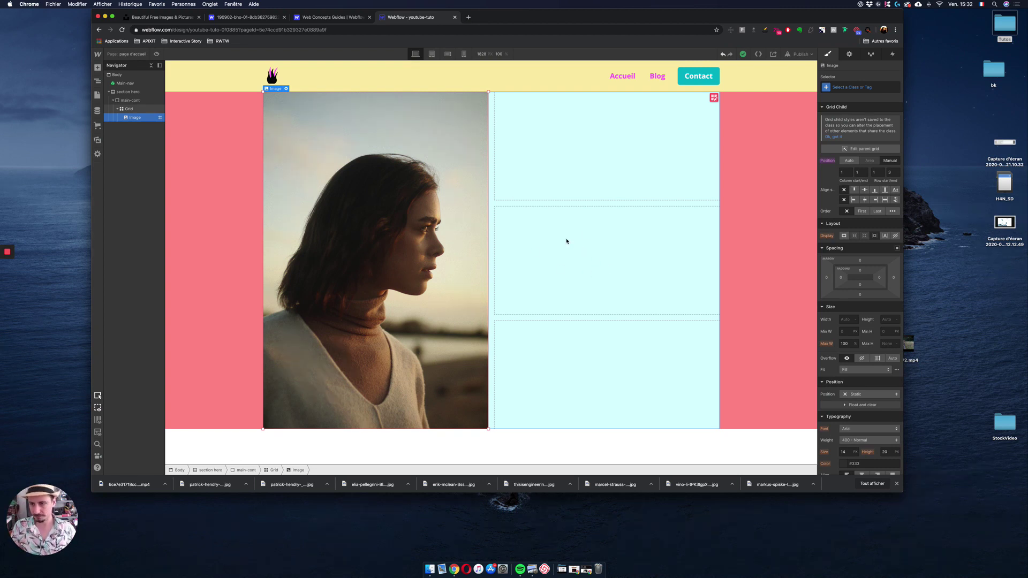
Add an H2 heading beside the portrait and position it manually in column 2, row 2
key("super+e")
type("hea")
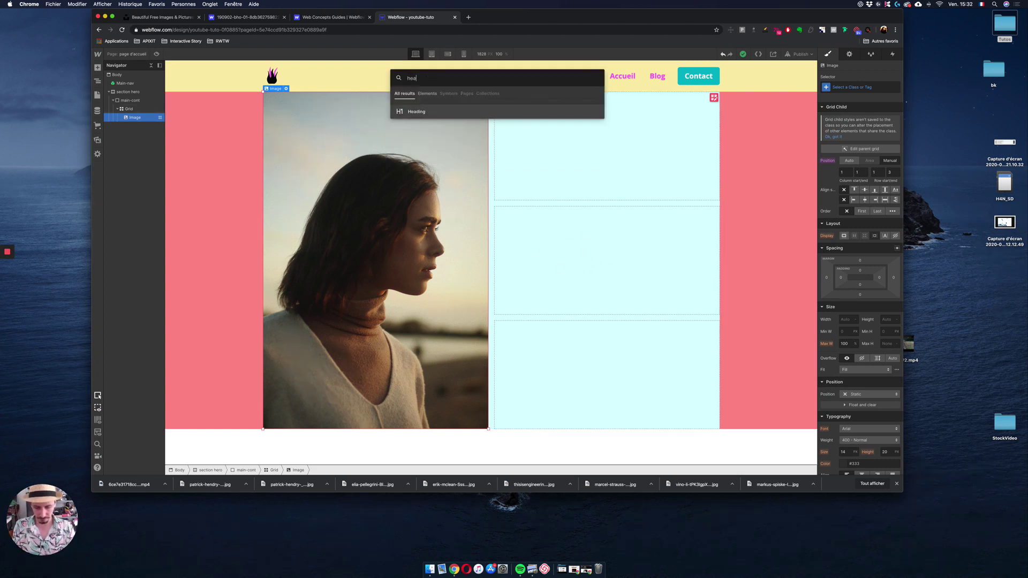
key("Return")
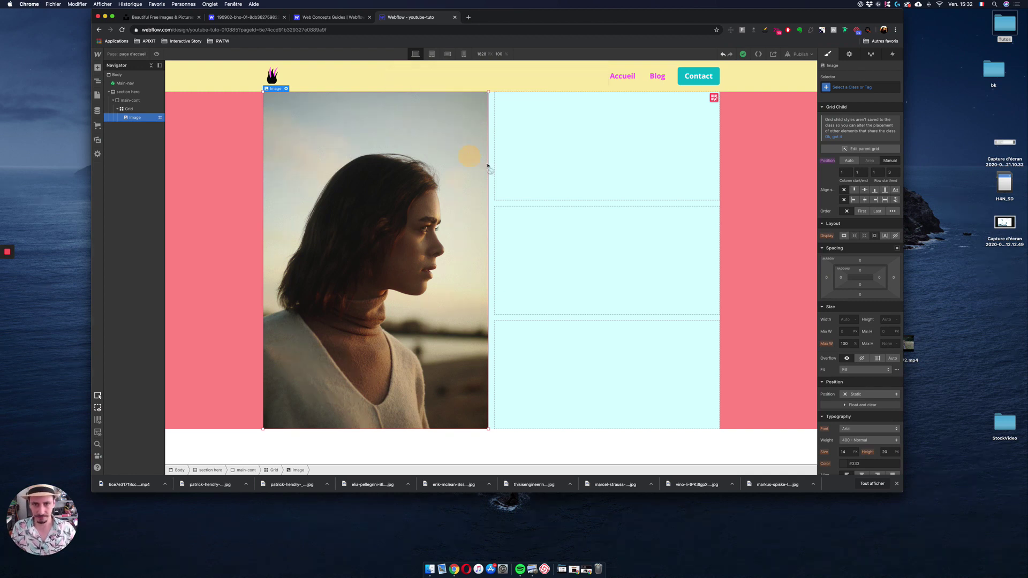
left_click(541, 179)
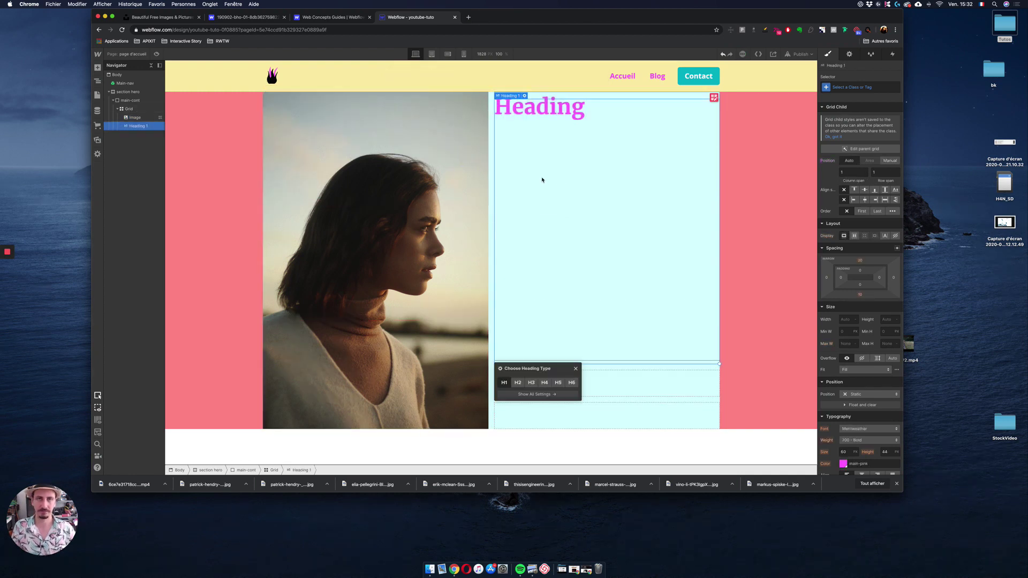
left_click(517, 382)
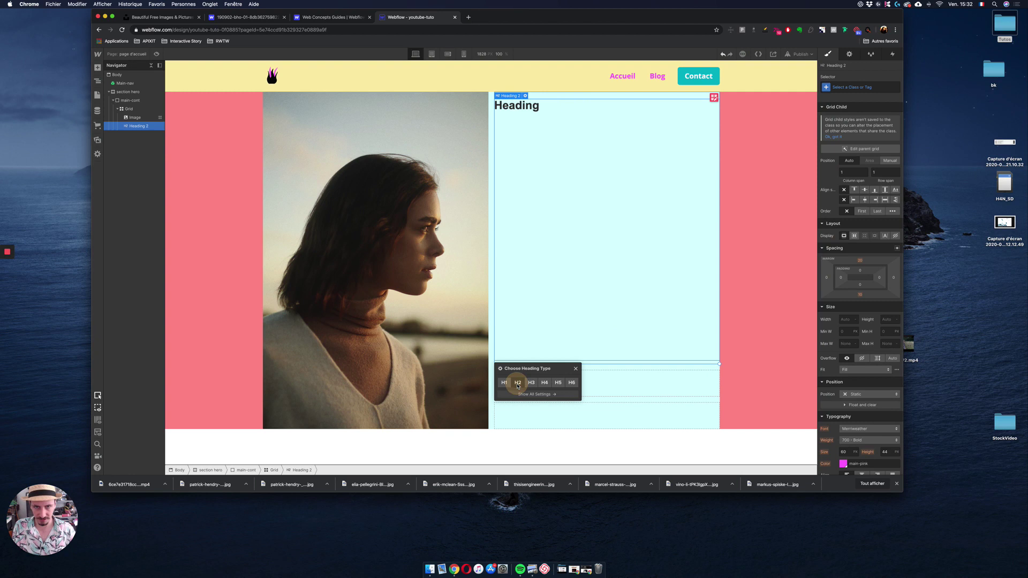
left_click(576, 369)
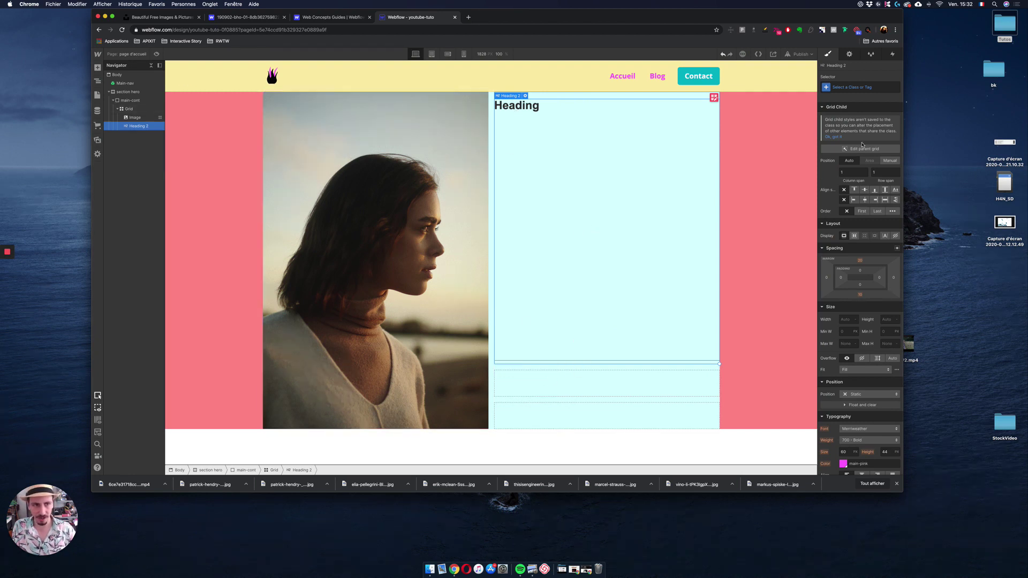
left_click(890, 160)
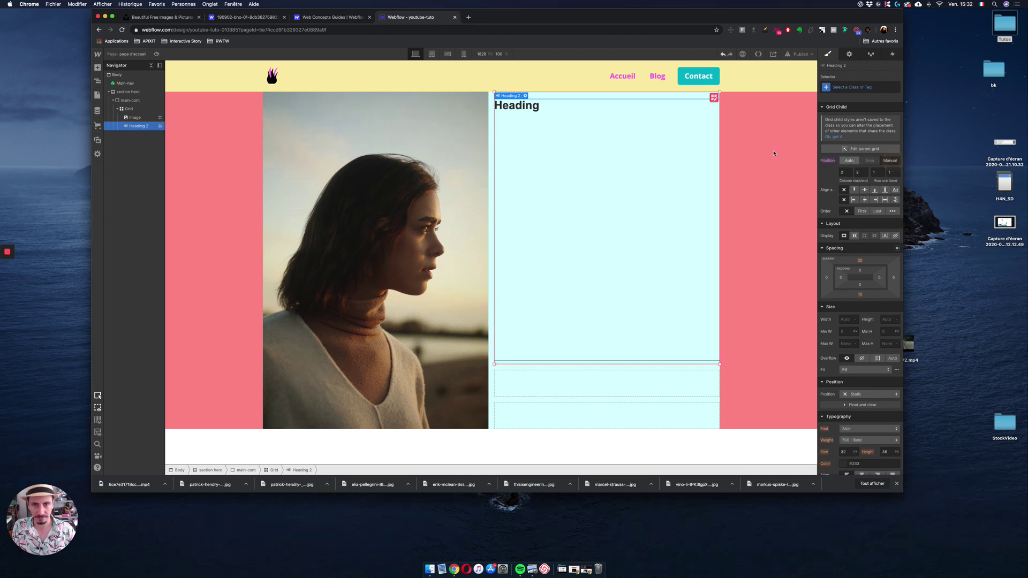
left_click_drag(524, 124, 550, 376)
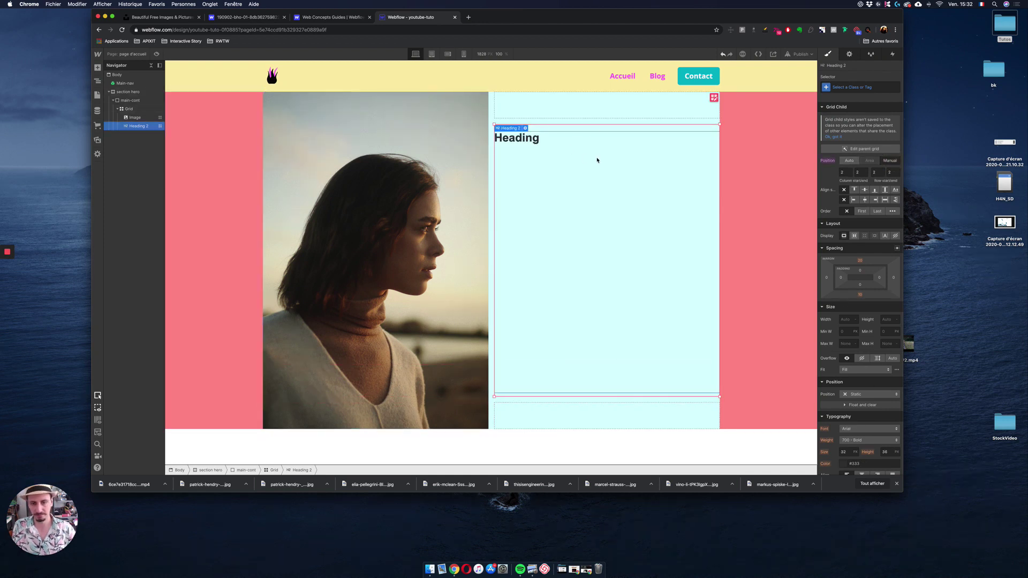
Add a paragraph to the second column and position it manually in row 2, in the same cell as the heading
key("super+e")
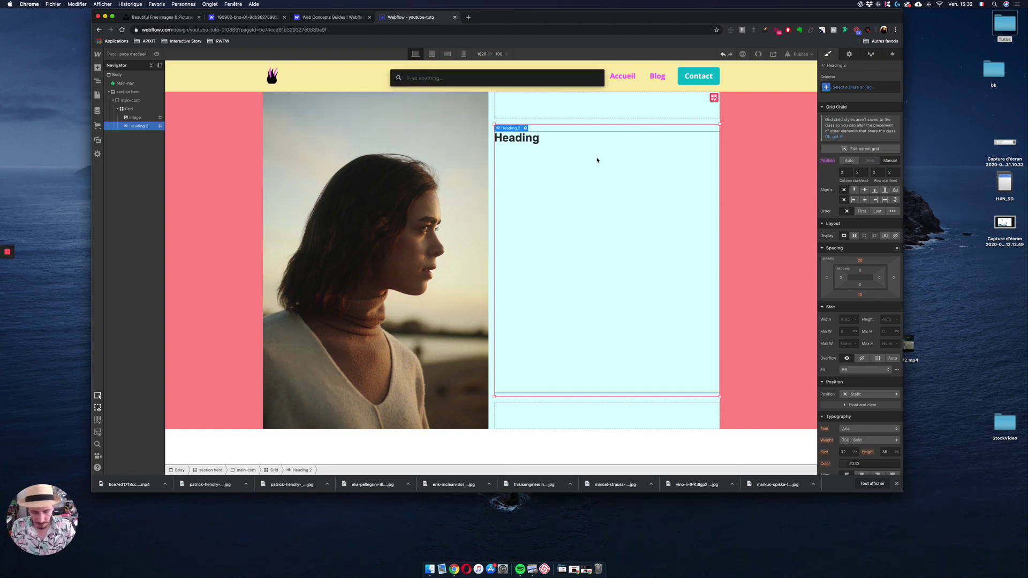
type("par")
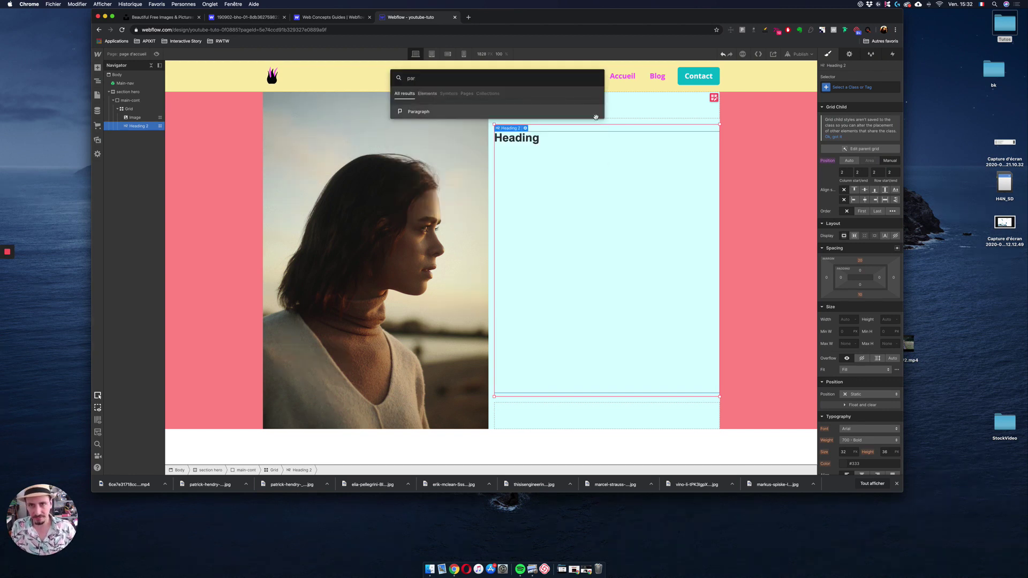
left_click_drag(436, 113, 566, 119)
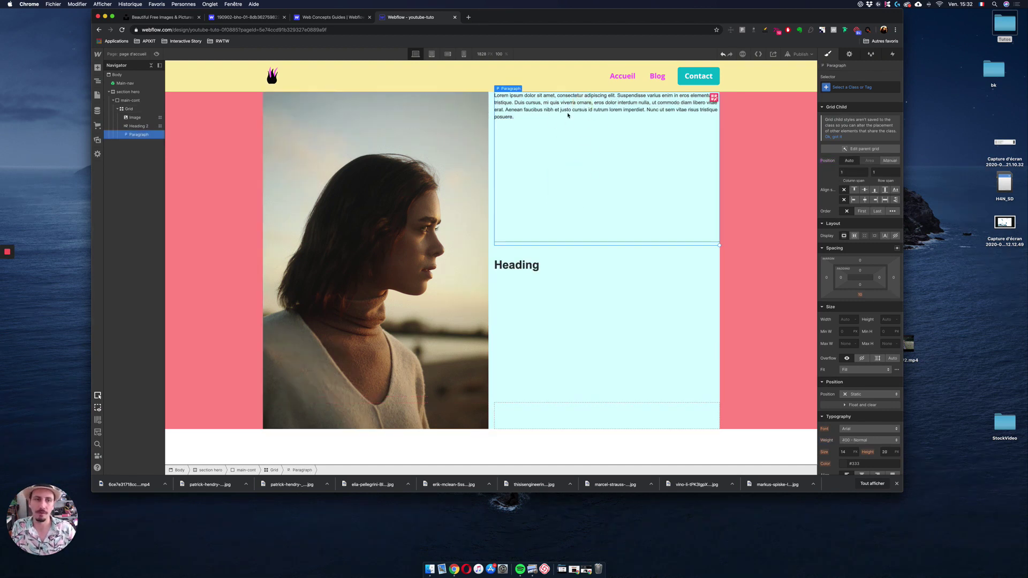
left_click(890, 161)
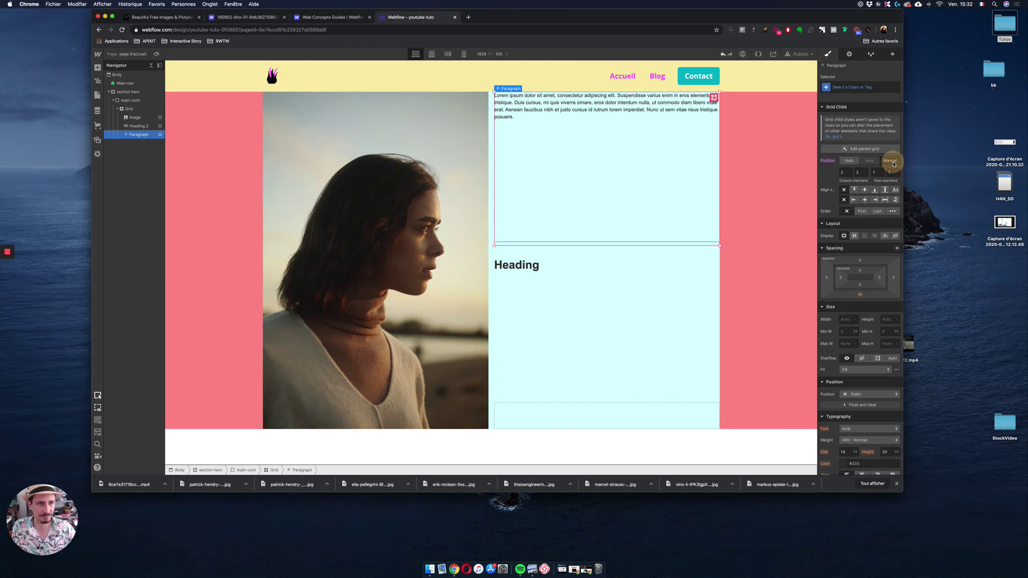
left_click(574, 120)
left_click_drag(574, 138, 566, 299)
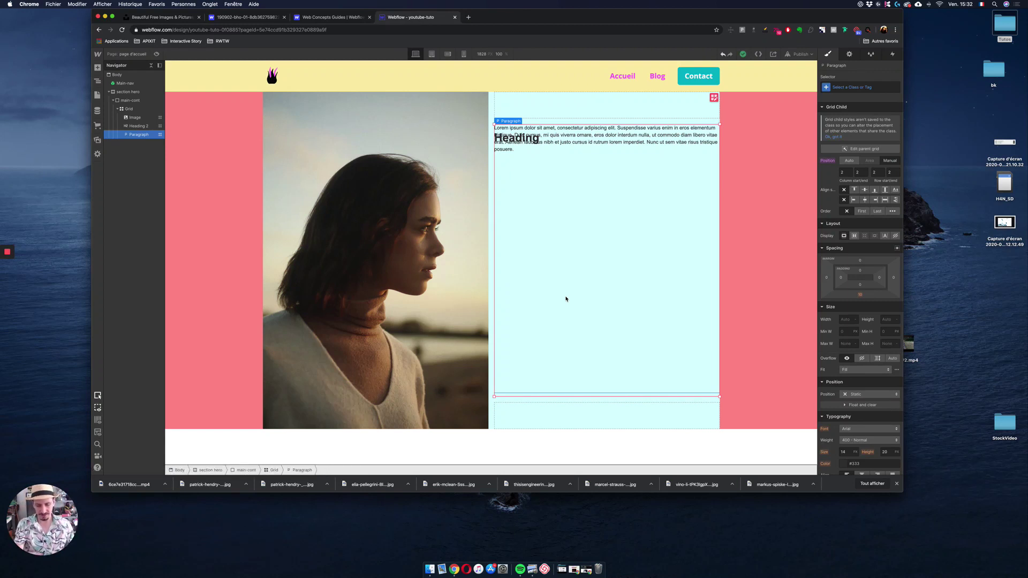
Add a button to the second column and position it manually in row 2, in the same cell as the heading and paragraph
key("super+e")
type("bu")
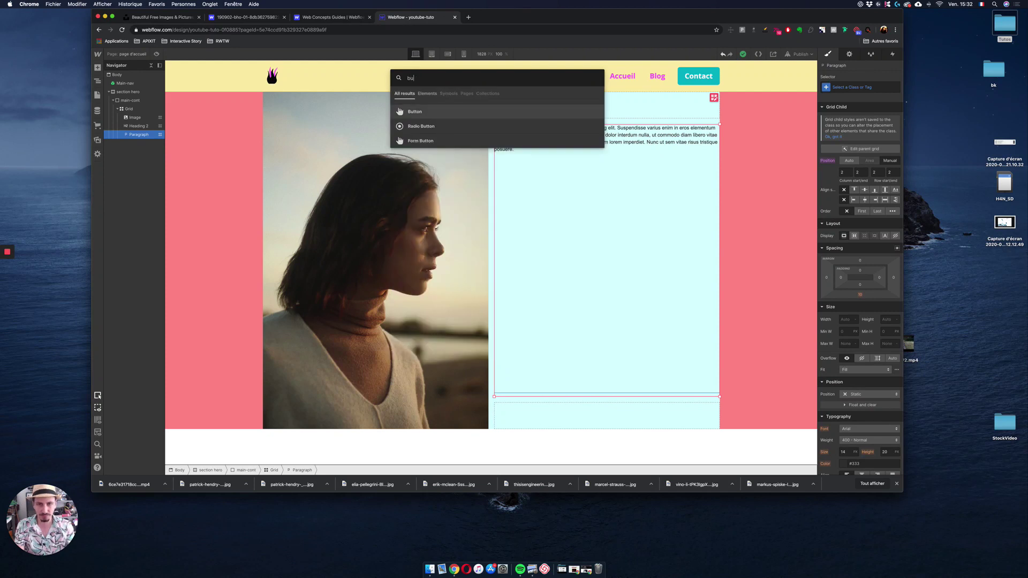
left_click_drag(435, 108, 576, 110)
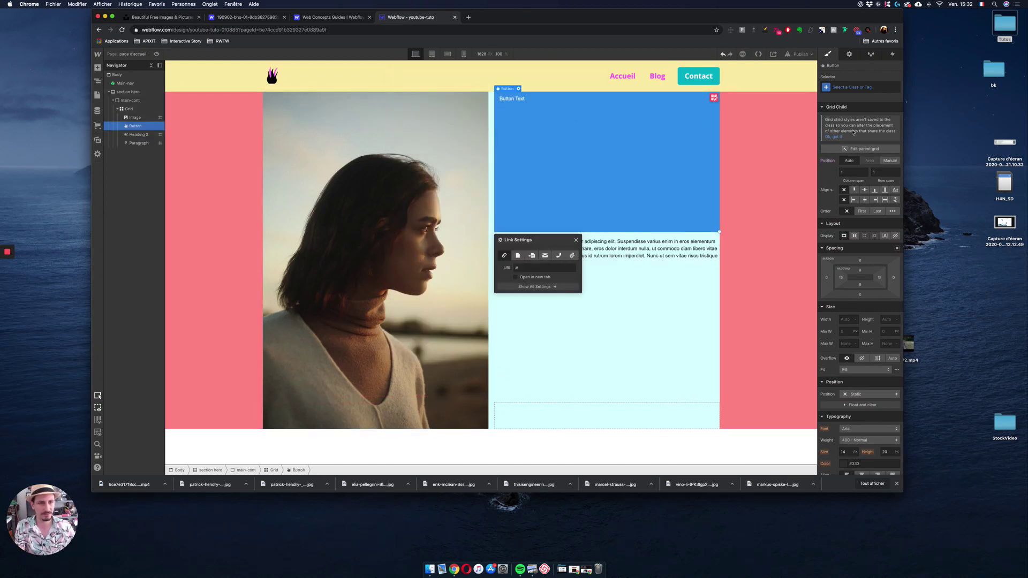
left_click(889, 160)
left_click_drag(586, 187, 603, 260)
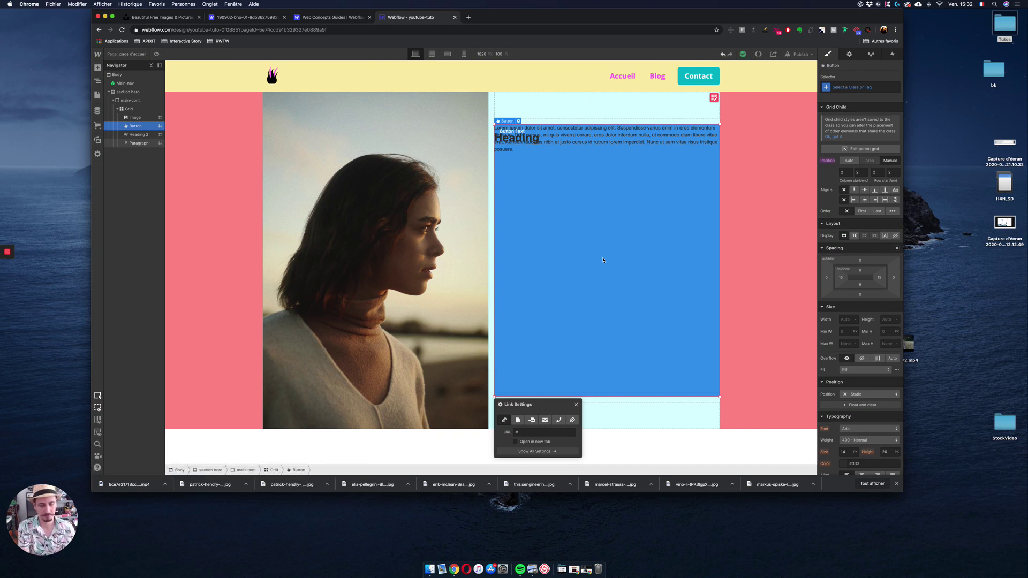
Delete the button, heading and paragraph from the grid's second column, keeping only the portrait
key("Delete")
key("Delete")
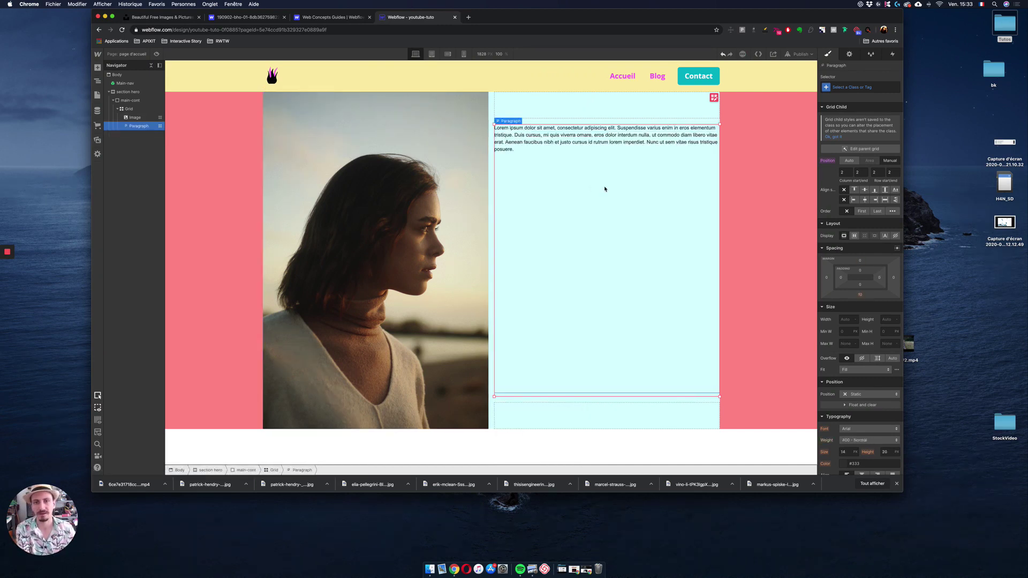
key("Delete")
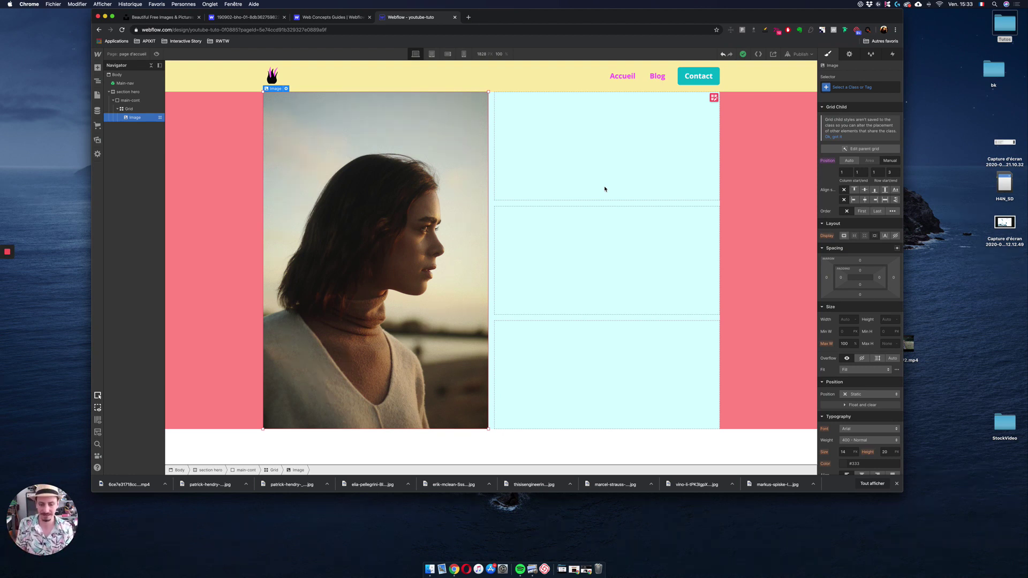
Add a div block to the grid's second column beside the portrait
key("super+e")
type("div")
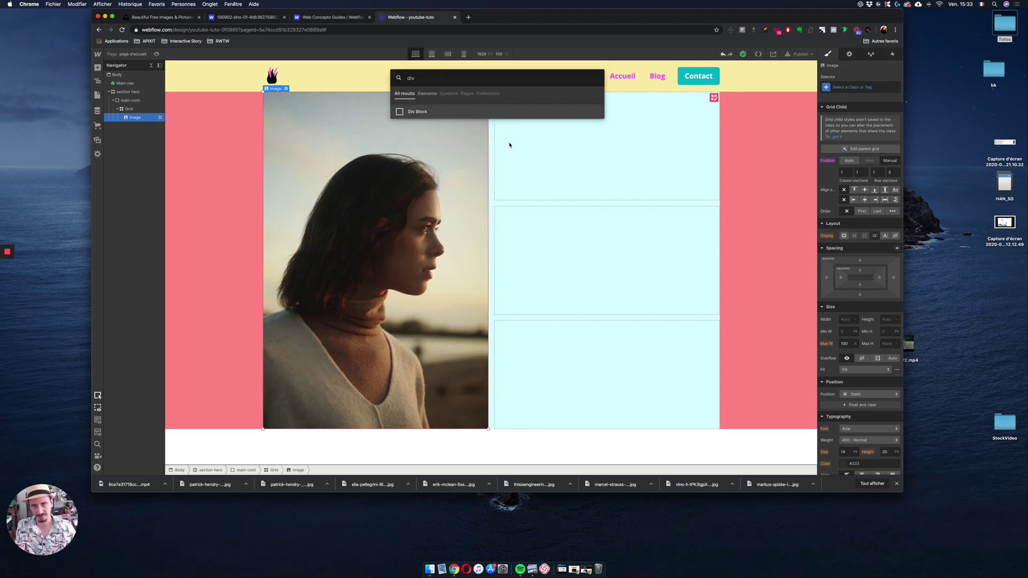
left_click_drag(422, 112, 538, 243)
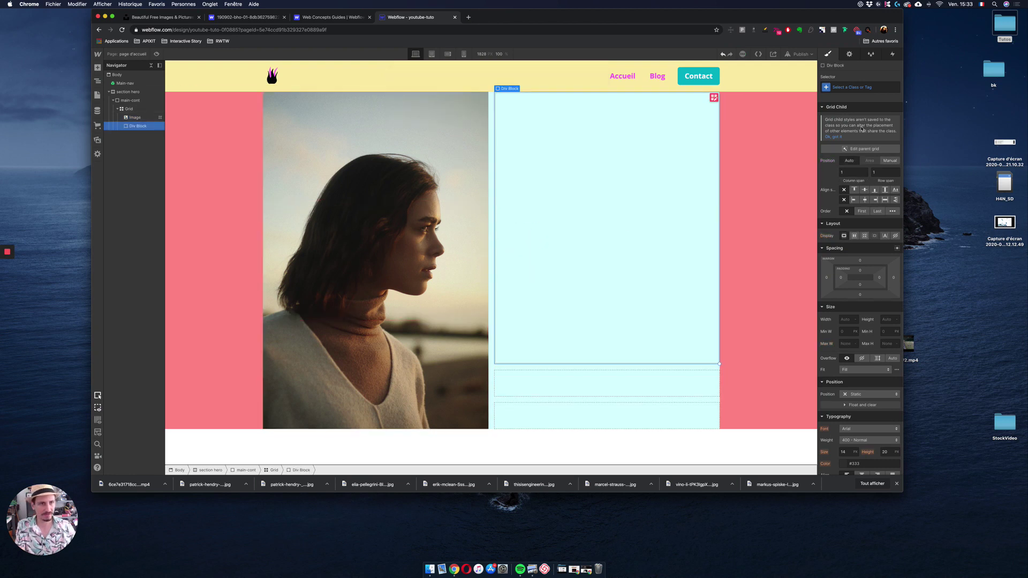
Give the div block the class cont-grid-hero and position it manually in column 2, row 2
left_click(857, 87)
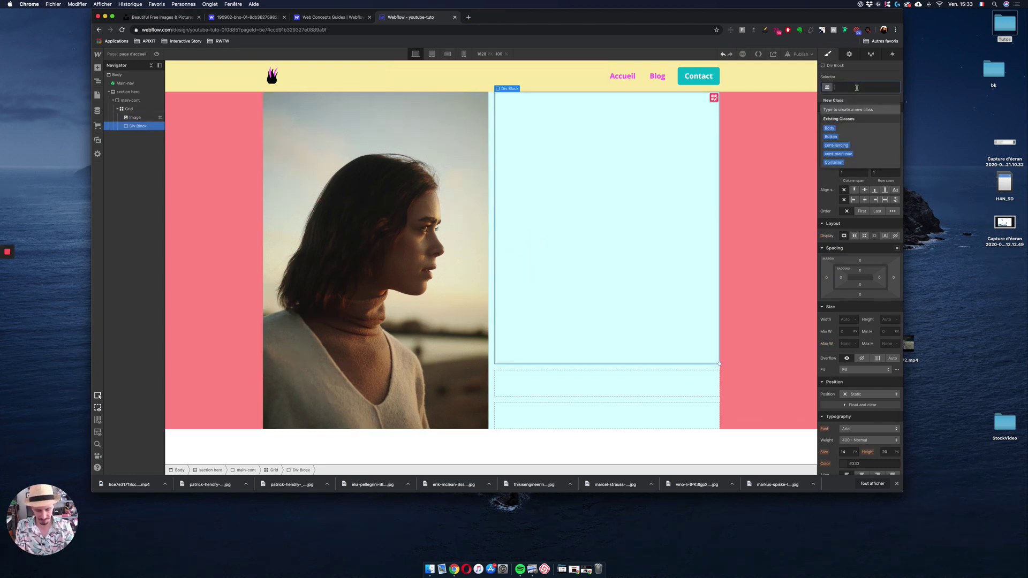
type("cont-grid-hero")
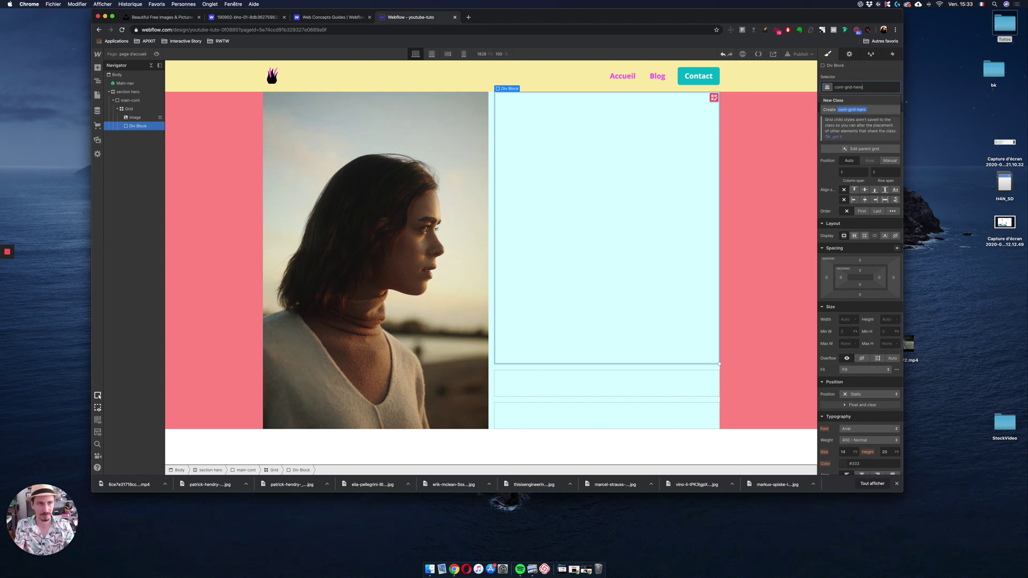
key("Return")
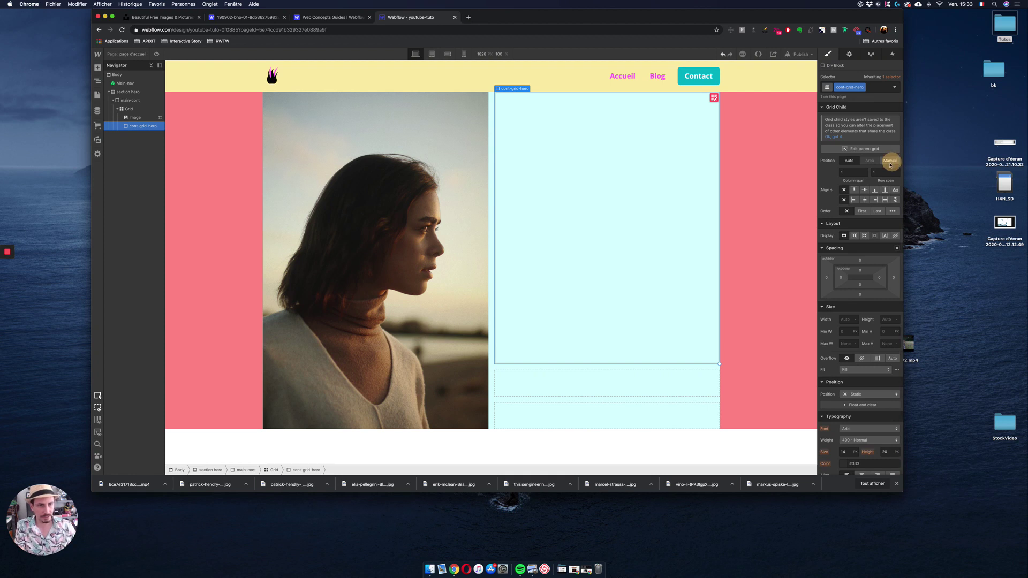
left_click_drag(572, 241, 553, 375)
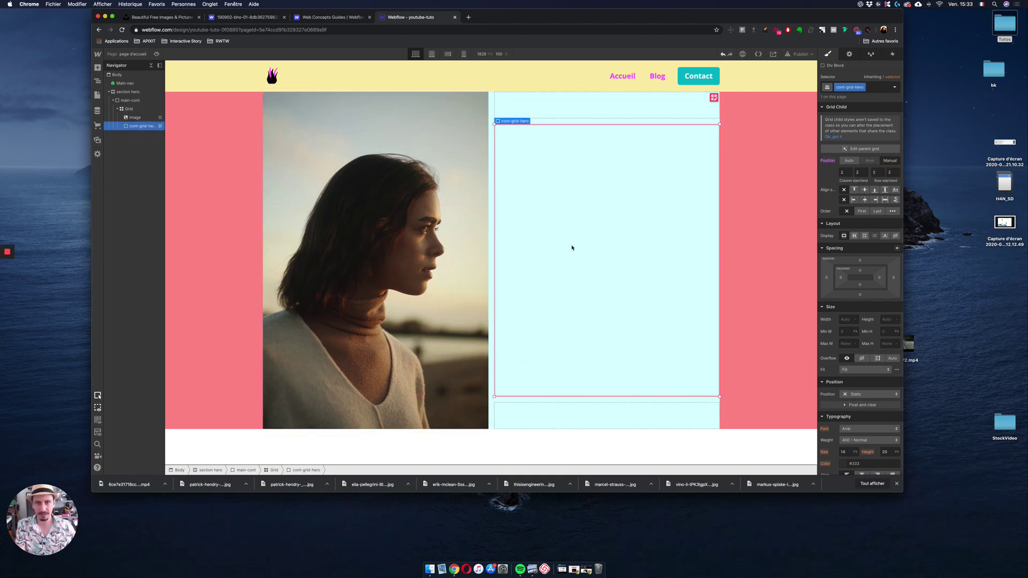
Add an H1 heading and nest it inside the cont-grid-hero div block
key("super+e")
type("hea")
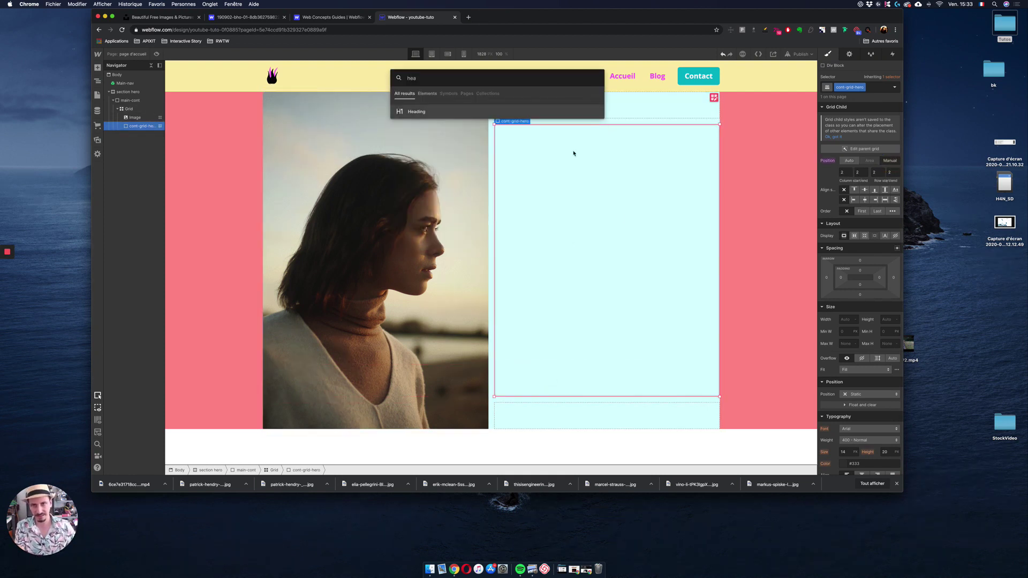
left_click(414, 111)
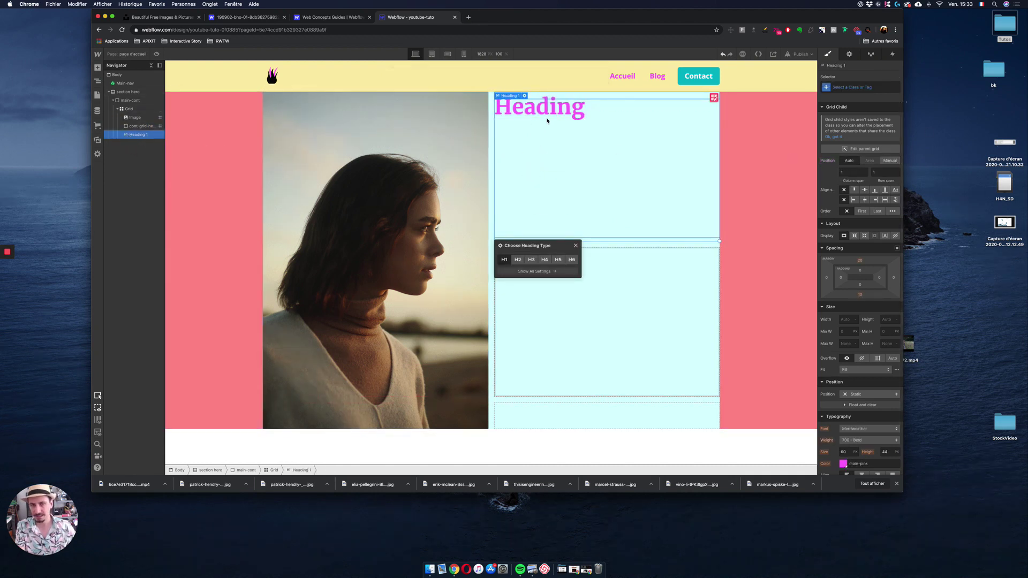
left_click_drag(566, 189, 589, 288)
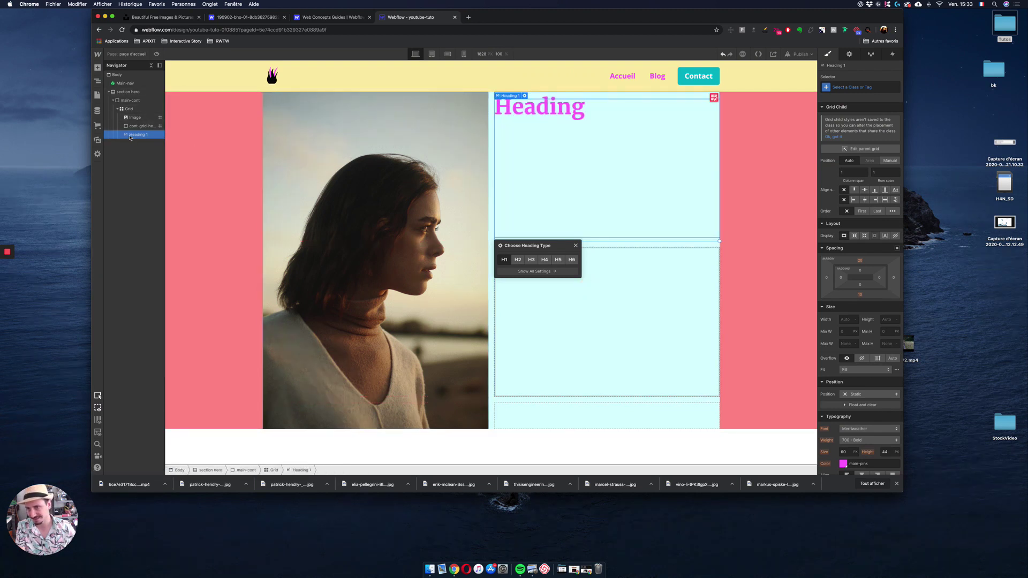
left_click_drag(129, 138, 134, 130)
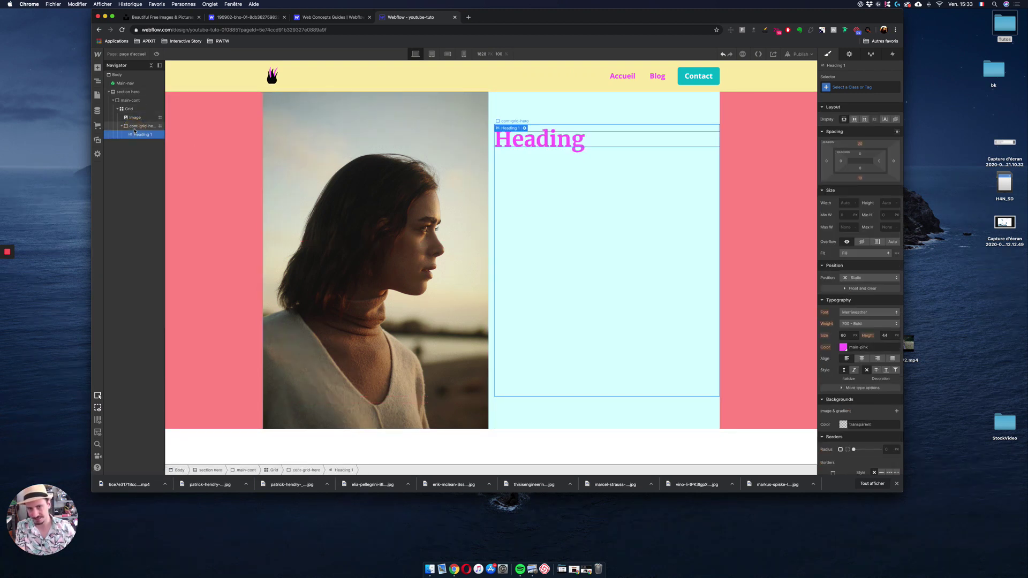
Add a paragraph and a button inside the cont-grid-hero block, stacked in that order below the heading
key("super+e")
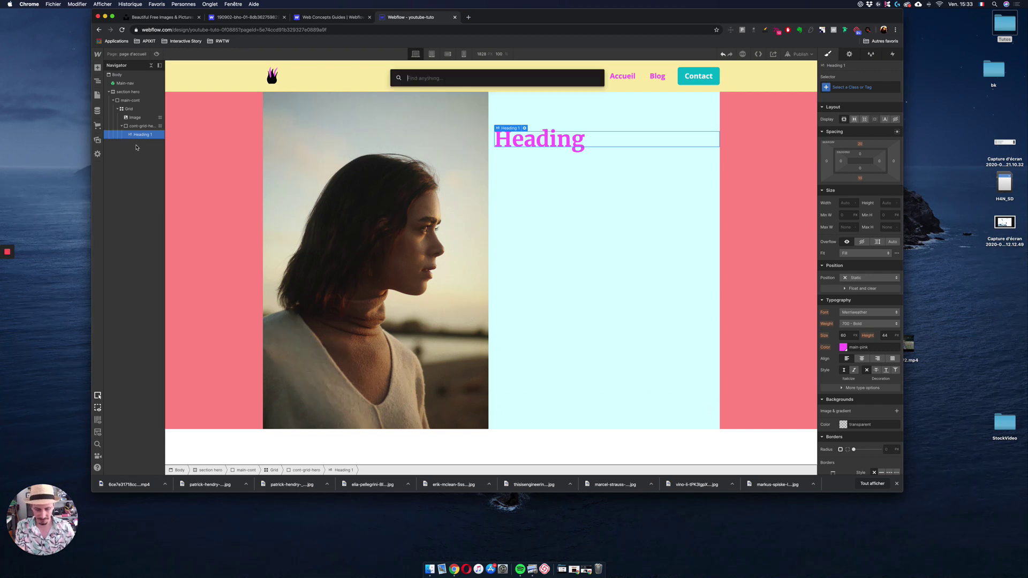
type("pa")
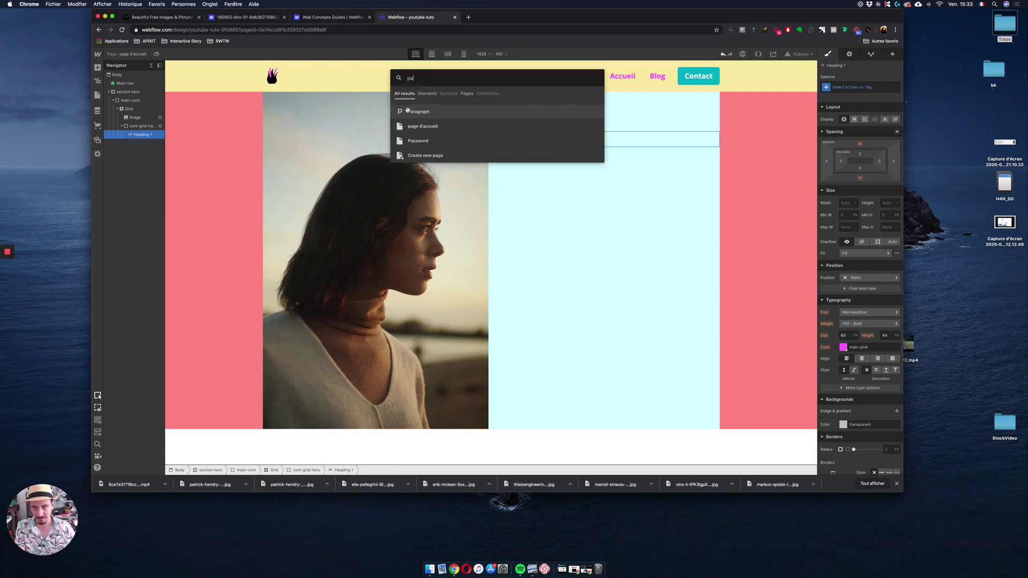
left_click_drag(407, 110, 142, 135)
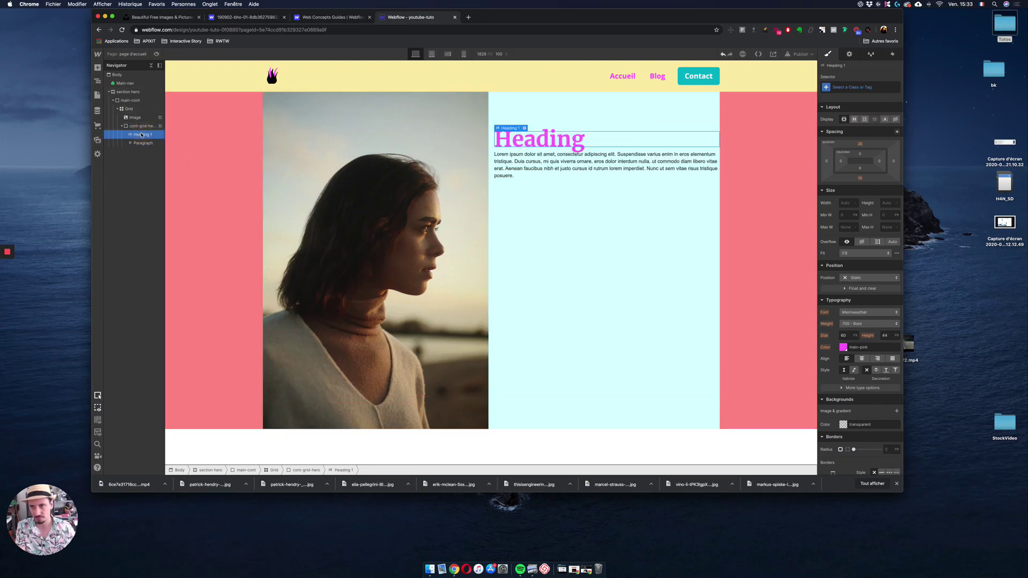
key("super+e")
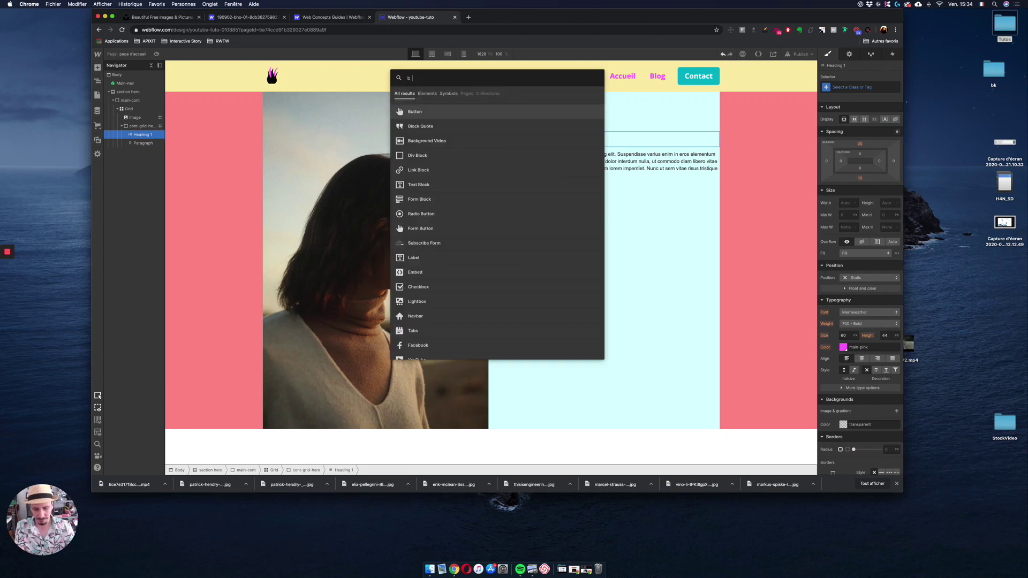
type("bu")
key("Return")
left_click_drag(222, 141, 145, 155)
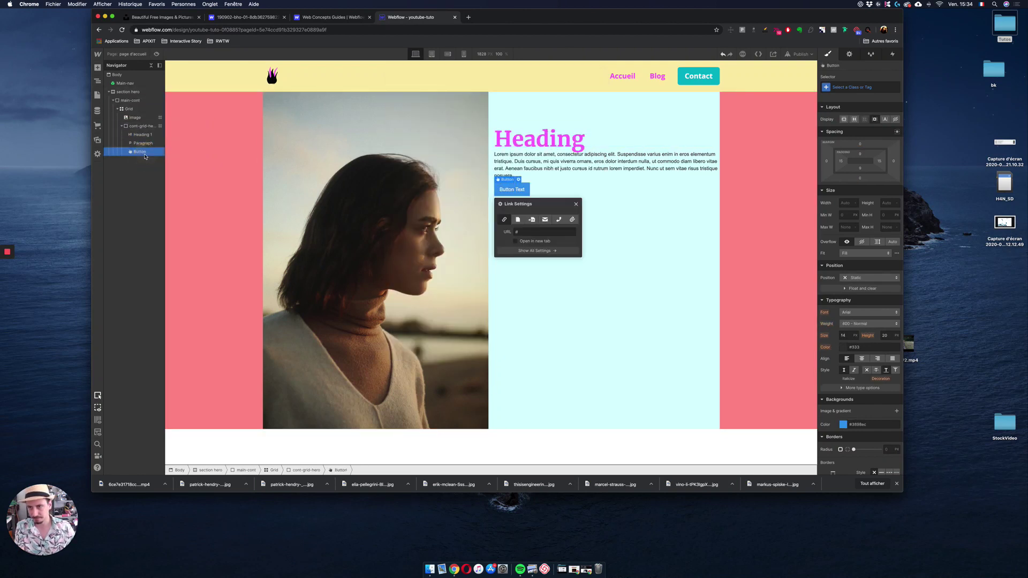
Center the cont-grid-hero block vertically within its grid cell
left_click(143, 127)
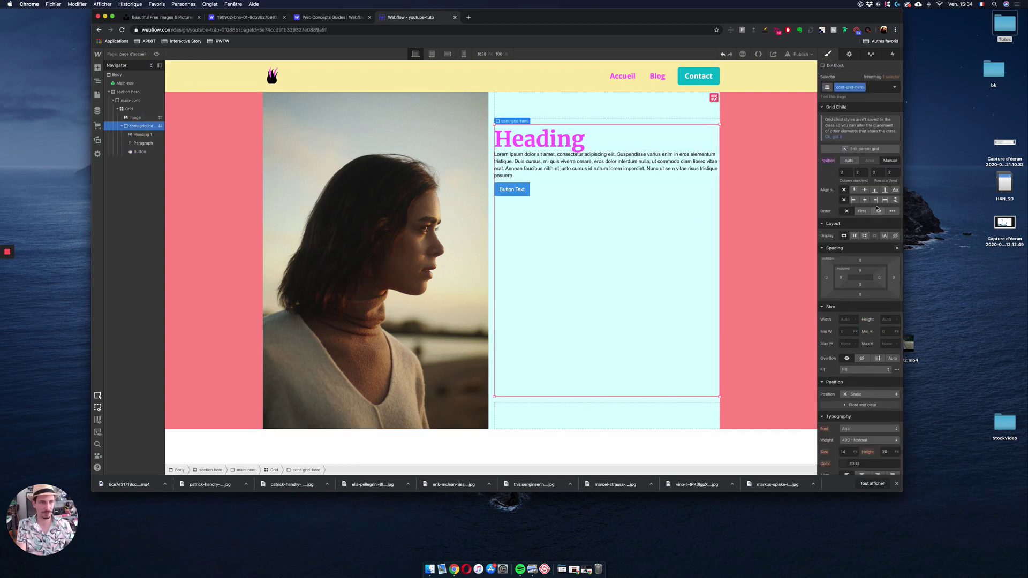
left_click(865, 190)
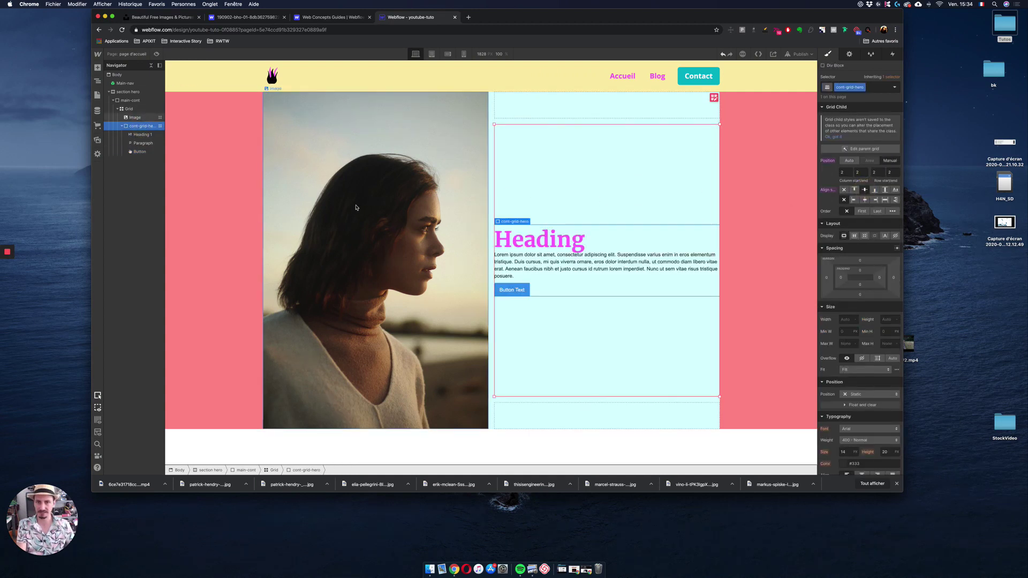
Apply the All H1 Headings tag selector to the heading, and create the class H1 for it
left_click(573, 239)
left_click(869, 86)
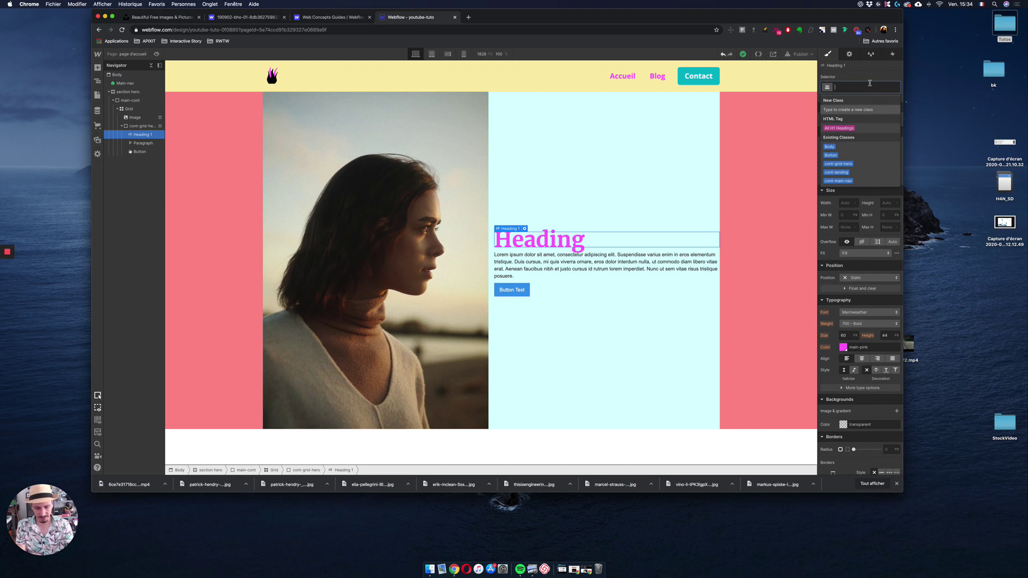
type("h")
key("BackSpace")
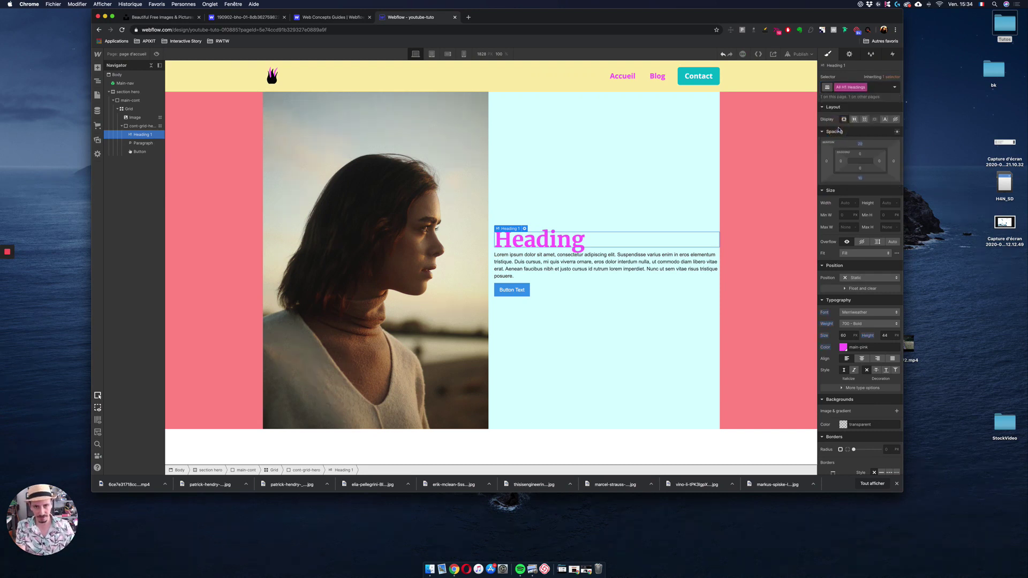
left_click(876, 88)
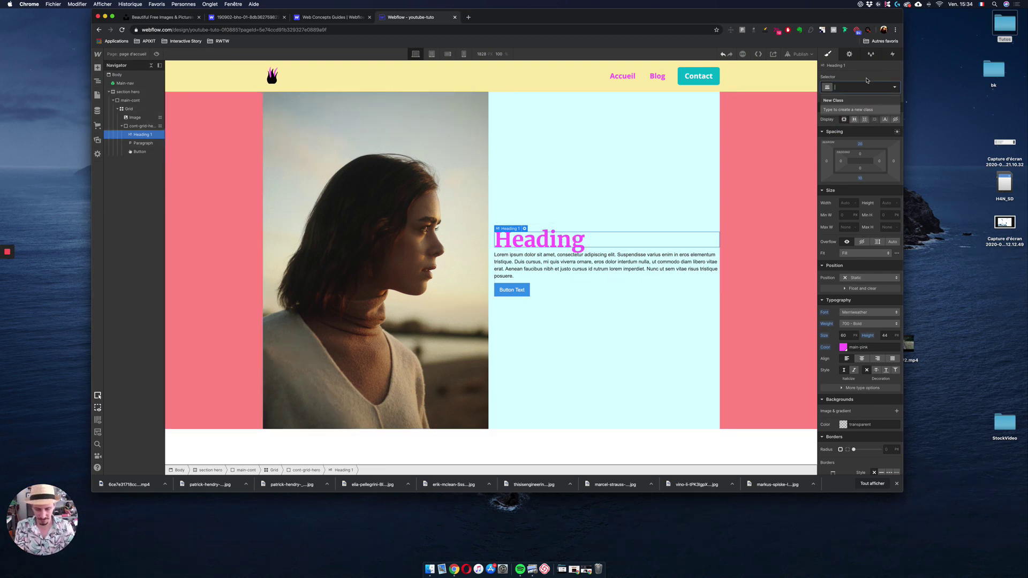
type("H1")
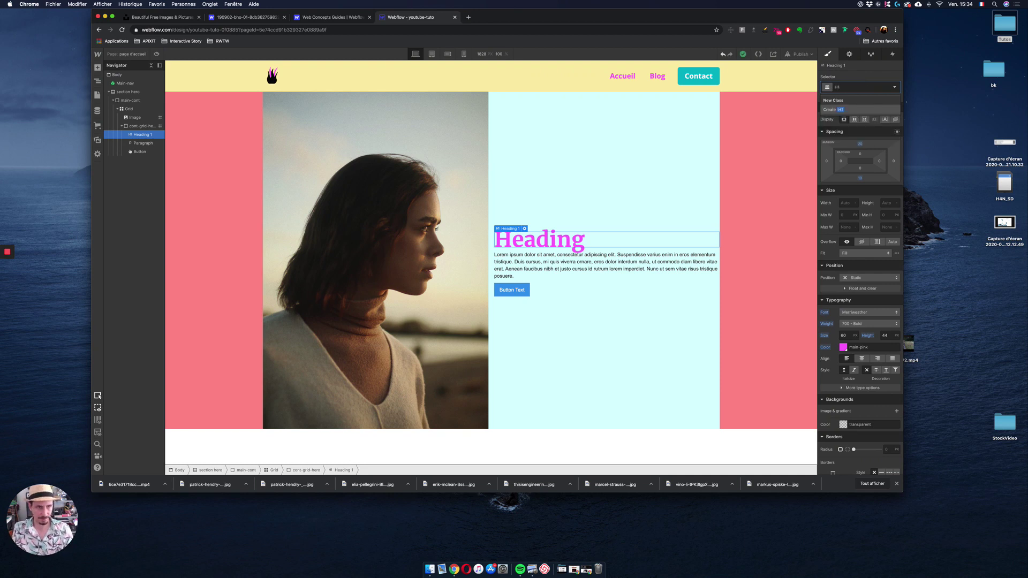
key("Return")
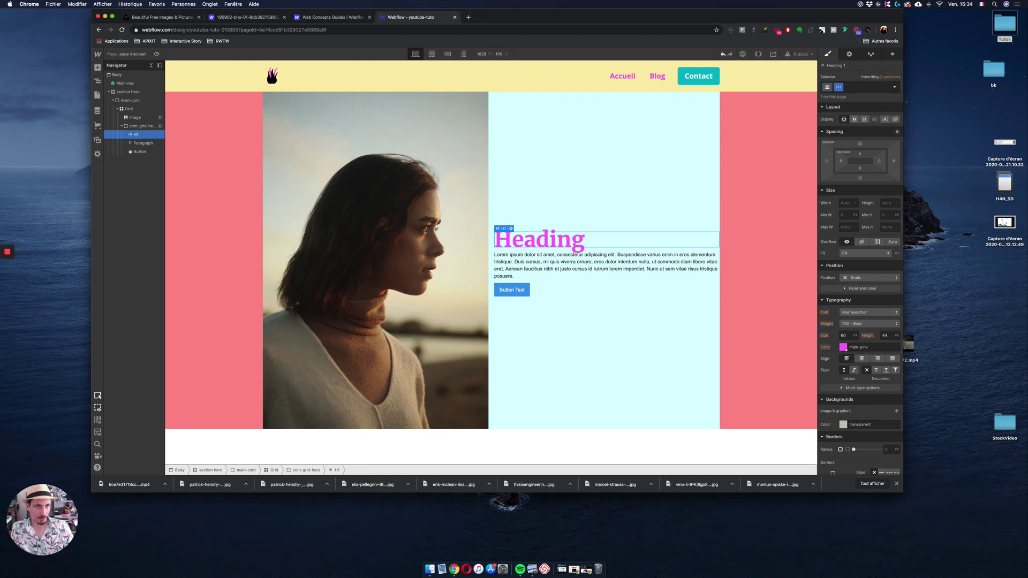
Add the combo class blue to the H1 heading and set its text color to the Main-blue swatch
left_click(855, 87)
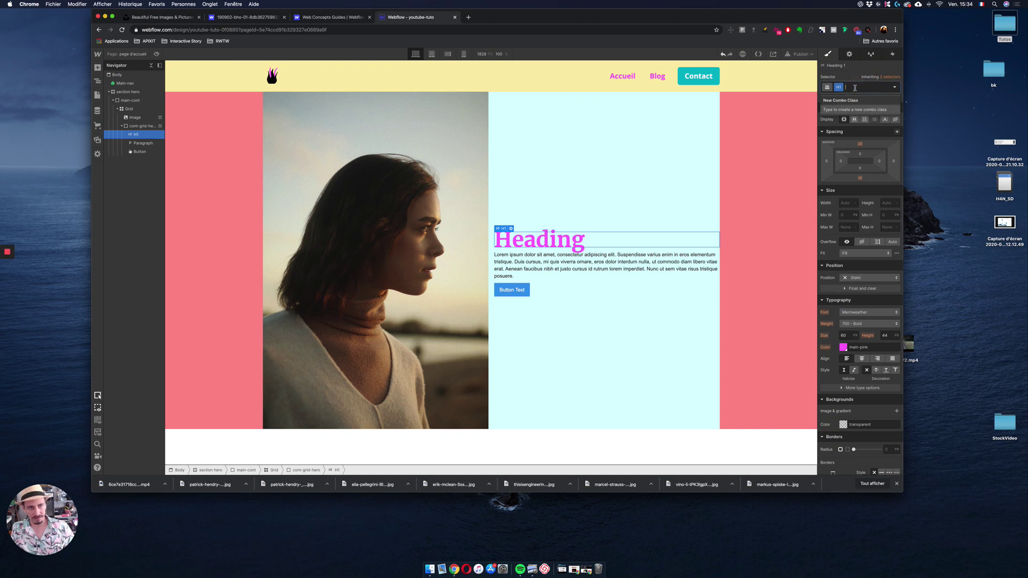
type("blue")
key("Return")
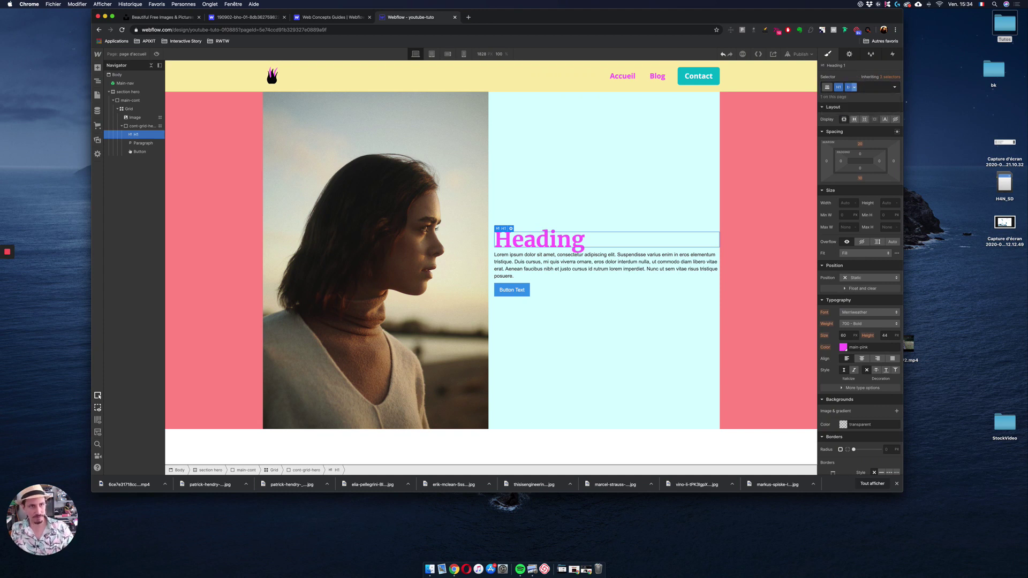
left_click(843, 347)
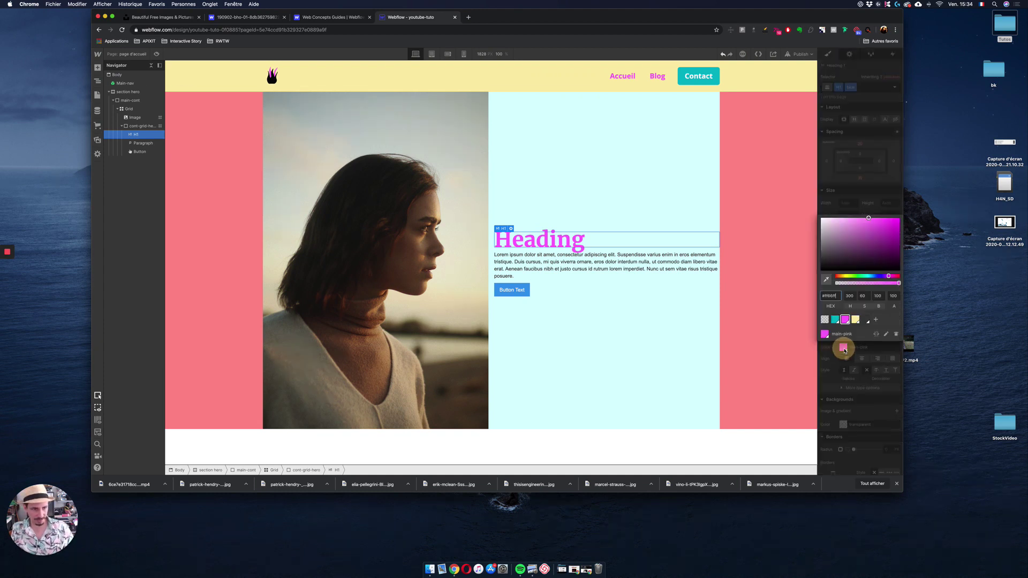
left_click(836, 320)
Apply the All Paragraphs tag selector to the paragraph under the heading, and create the class paragraphe for it
left_click(660, 274)
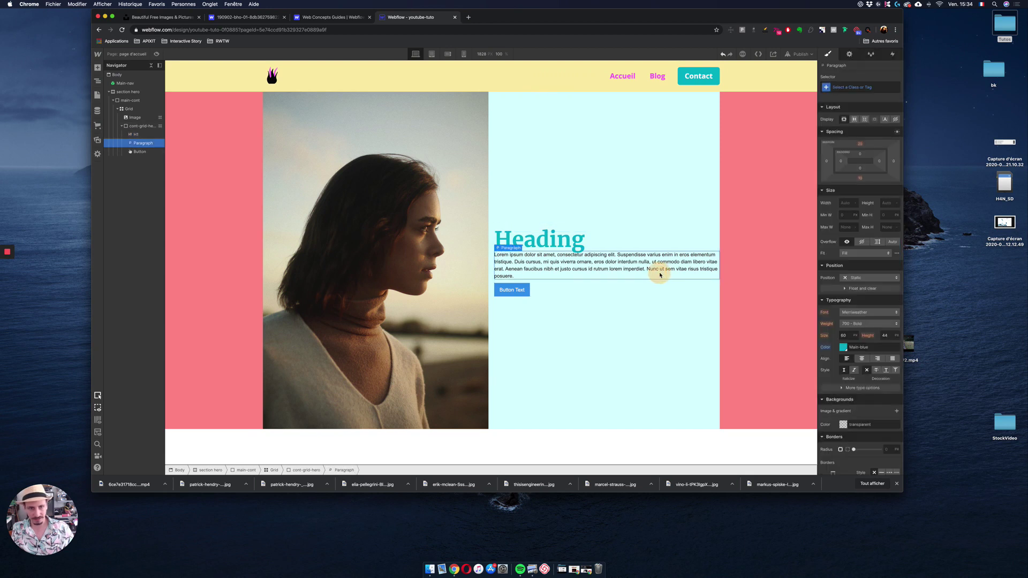
left_click(854, 87)
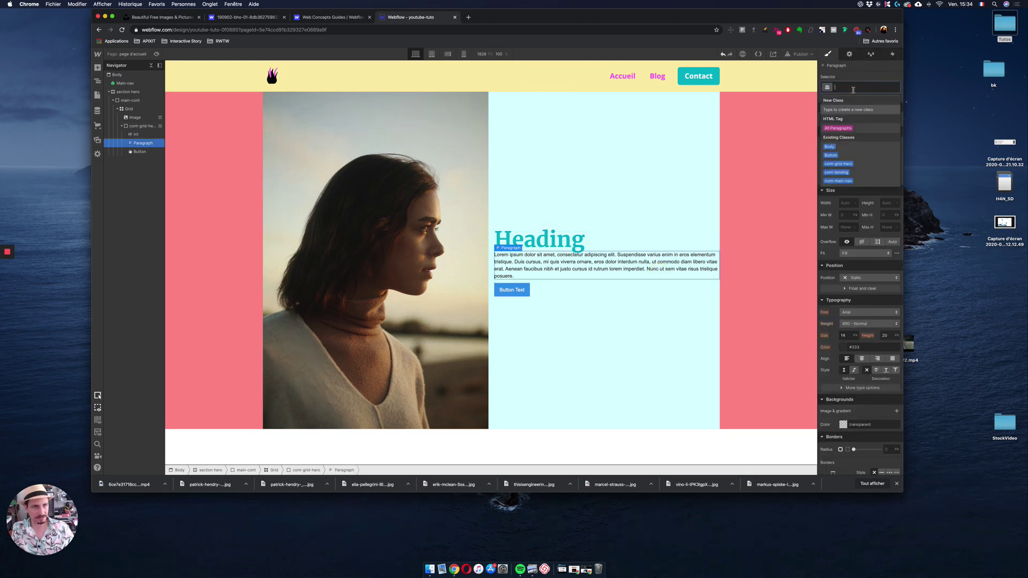
left_click(840, 132)
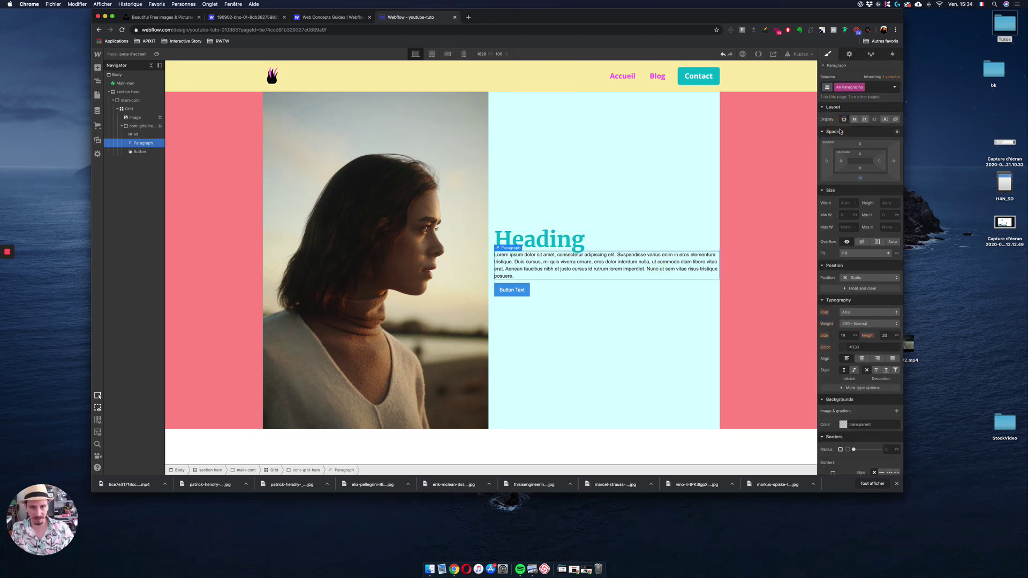
left_click(877, 88)
type("paragraphe")
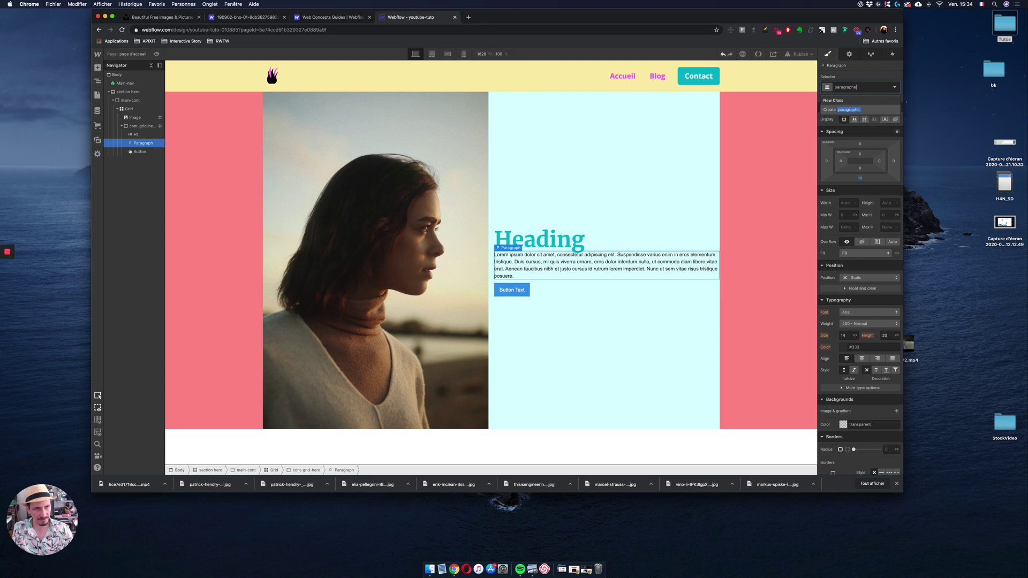
key("Return")
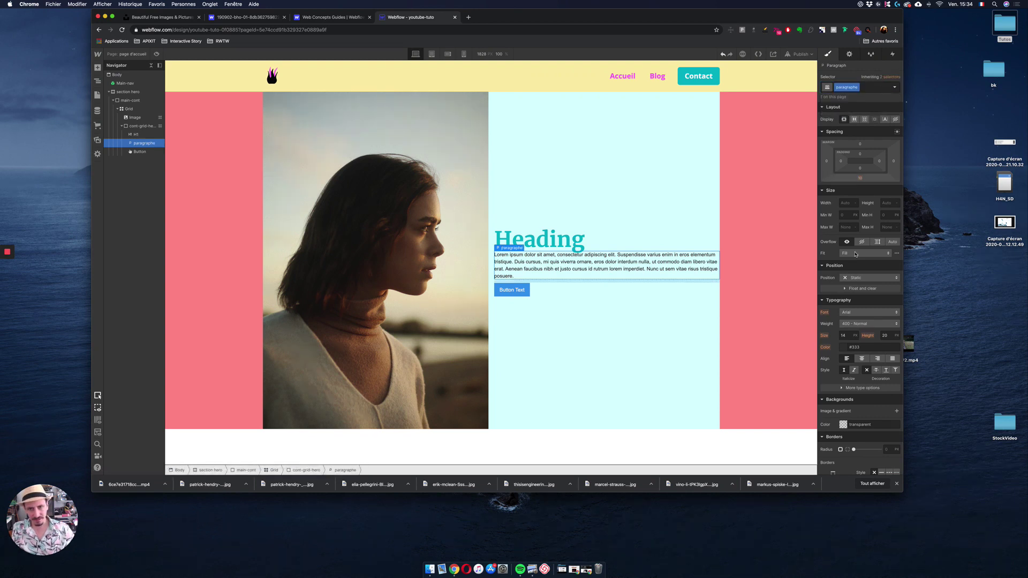
Set the paragraphe class to the Open Sans font with size 20 and line height 30
left_click(857, 312)
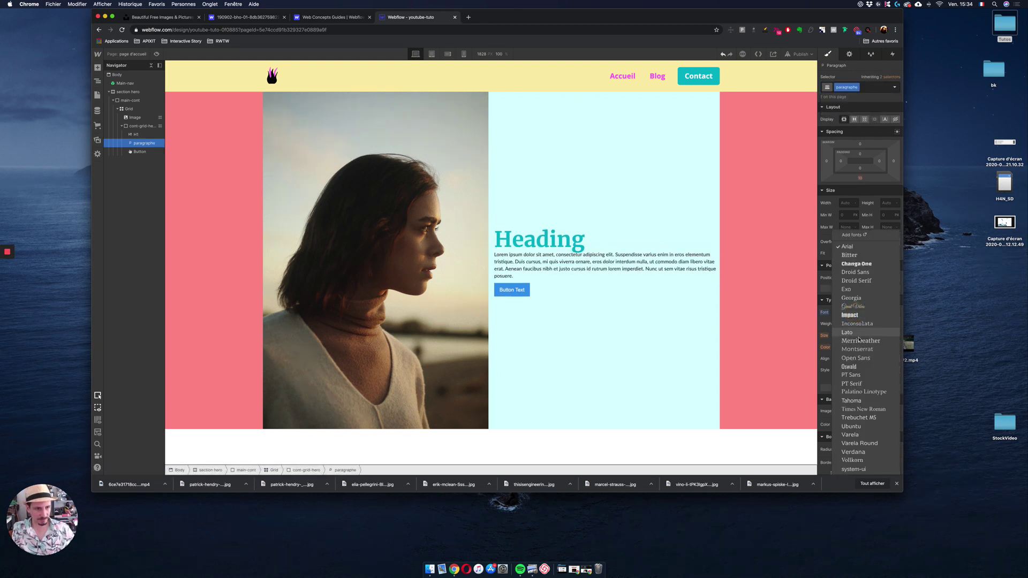
left_click(856, 359)
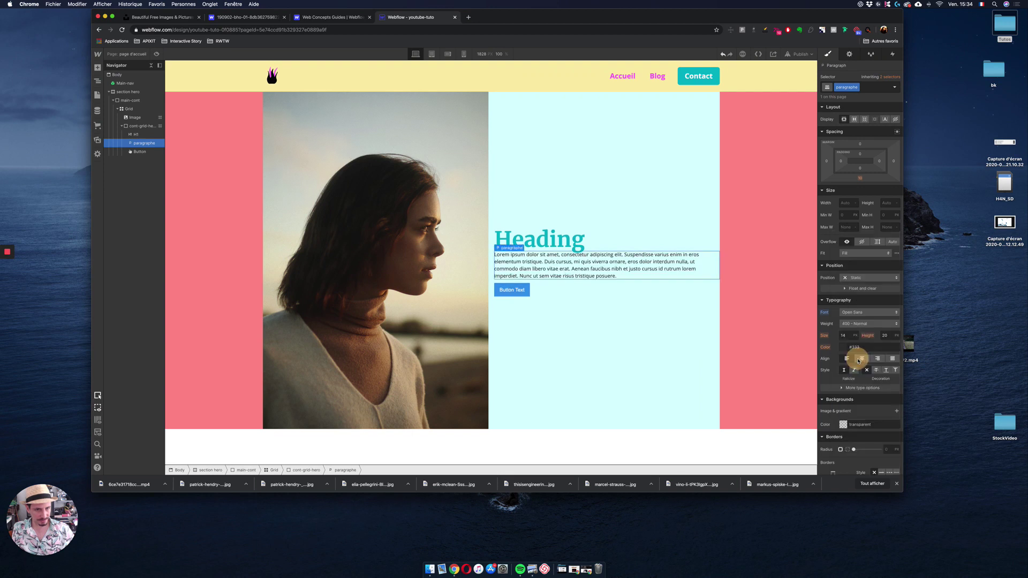
left_click(846, 336)
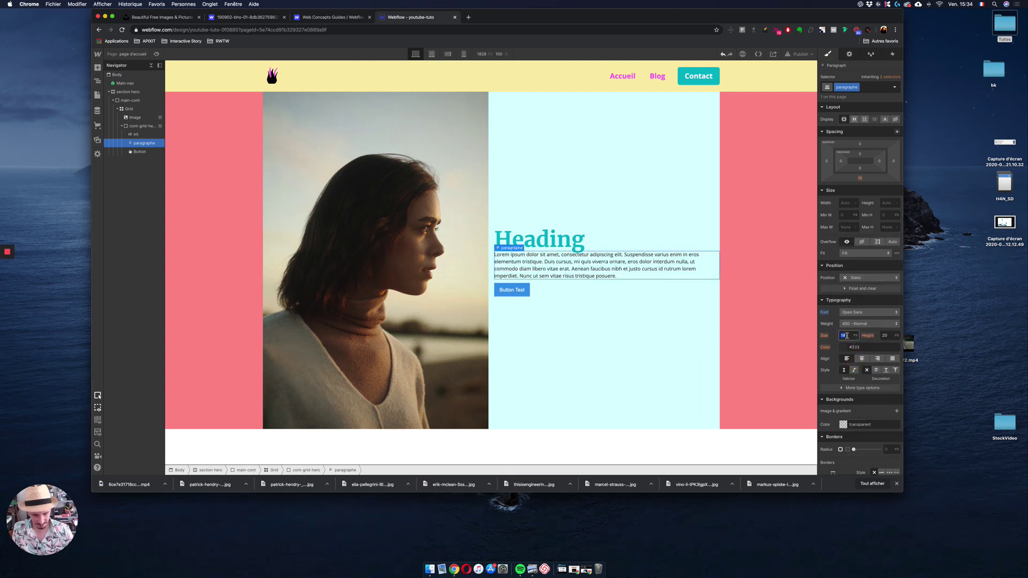
type("20")
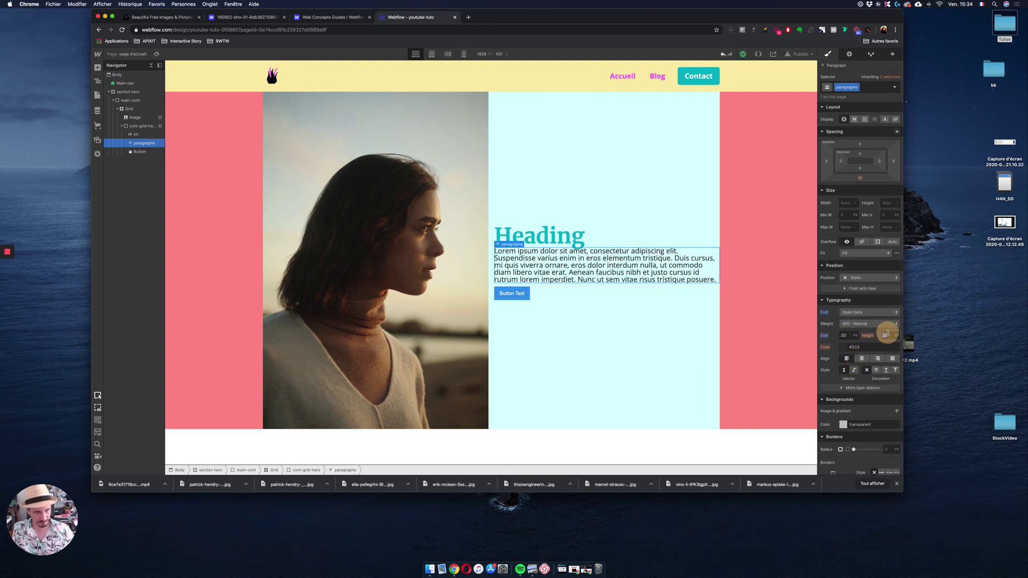
left_click(887, 335)
type("30")
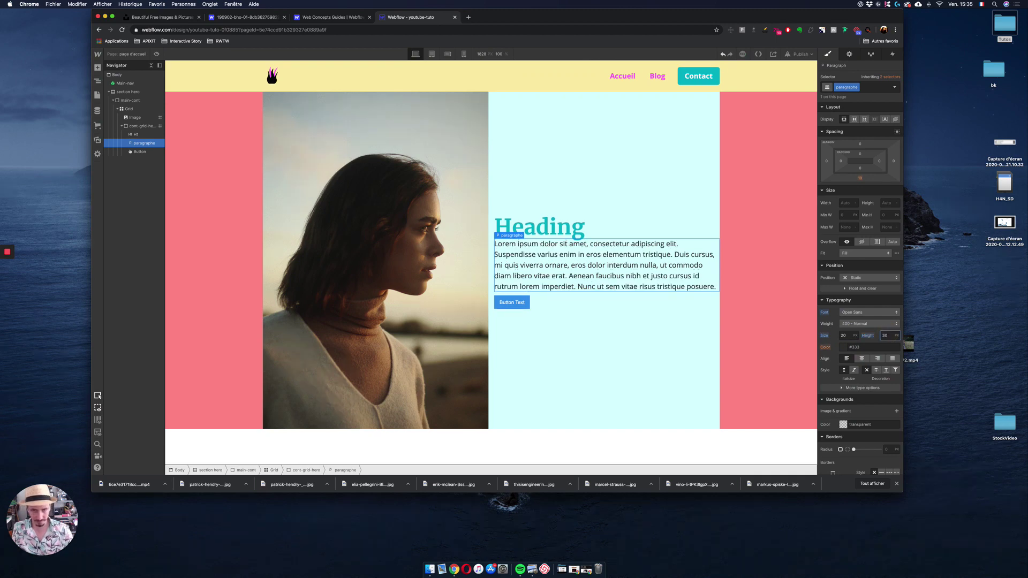
Remove the combo class blue from the H1 heading and set the H1 class's bottom margin to 20
left_click(564, 227)
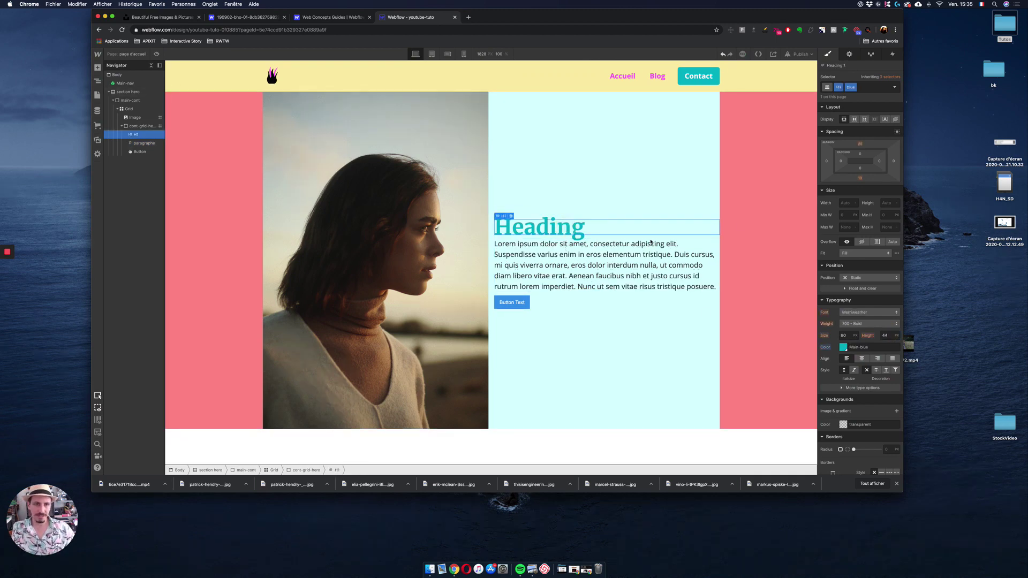
left_click_drag(862, 179, 860, 178)
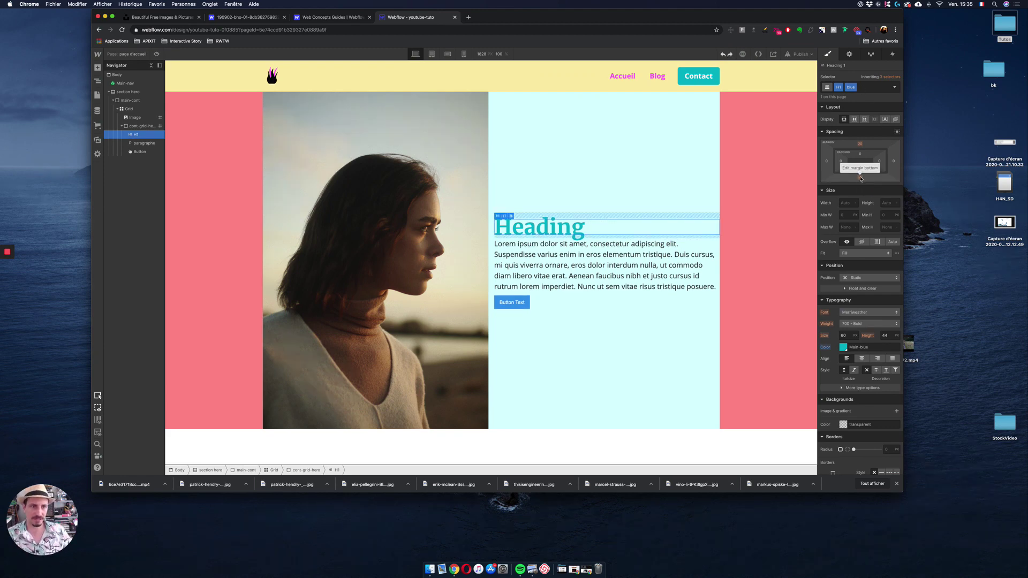
left_click(868, 88)
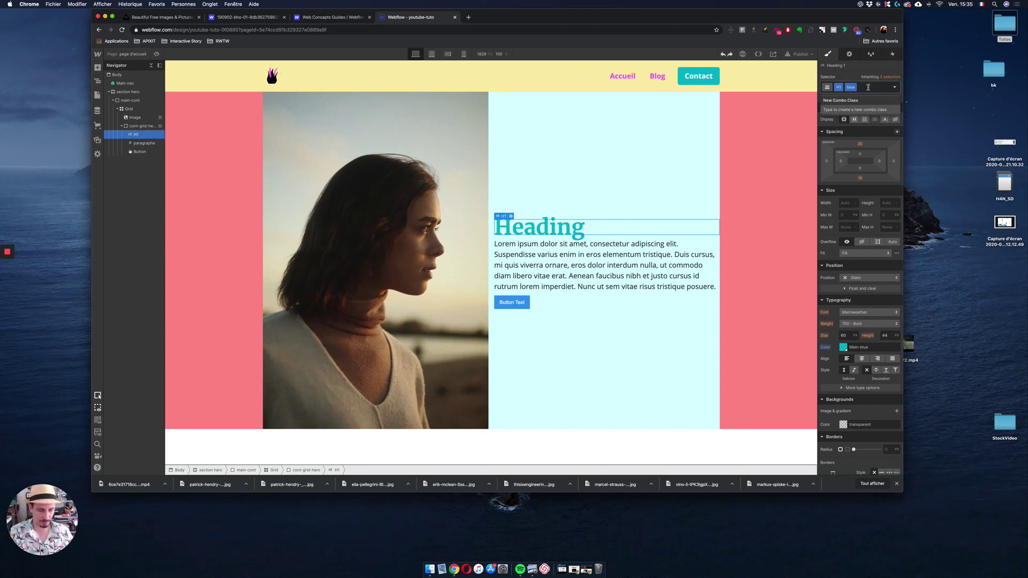
key("BackSpace")
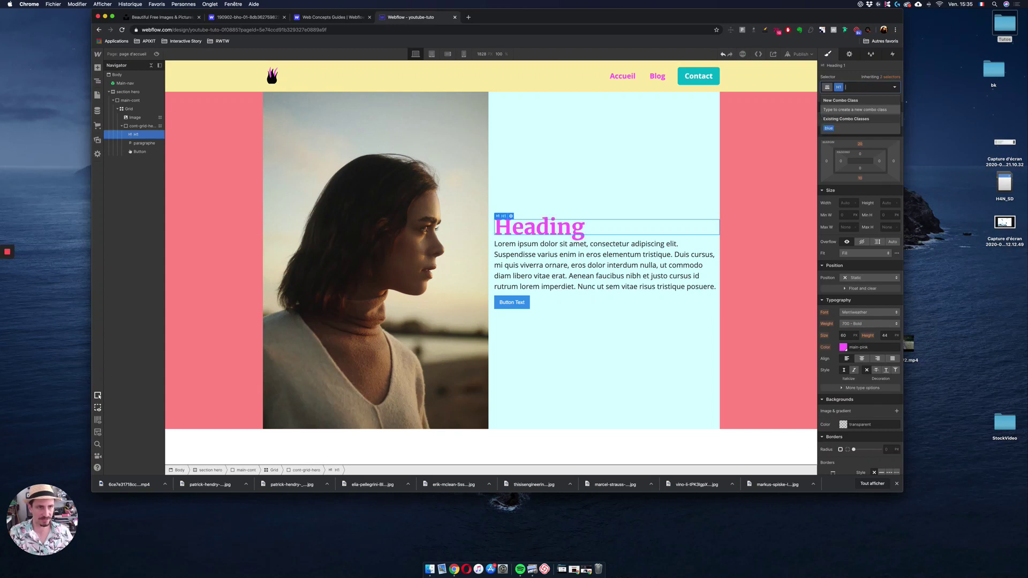
left_click(861, 178)
left_click(878, 201)
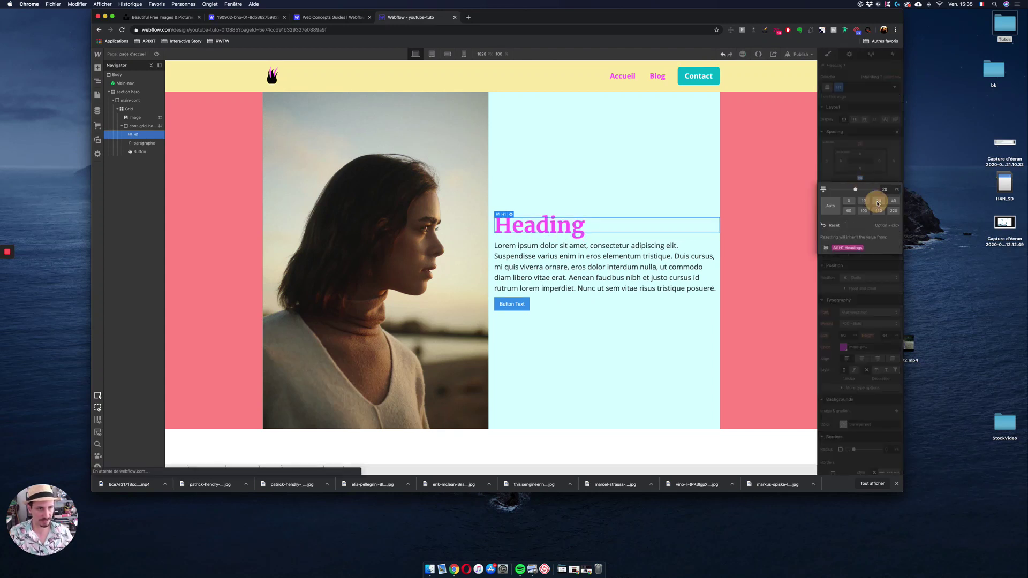
Reapply the existing combo class blue to the H1 heading
left_click(862, 88)
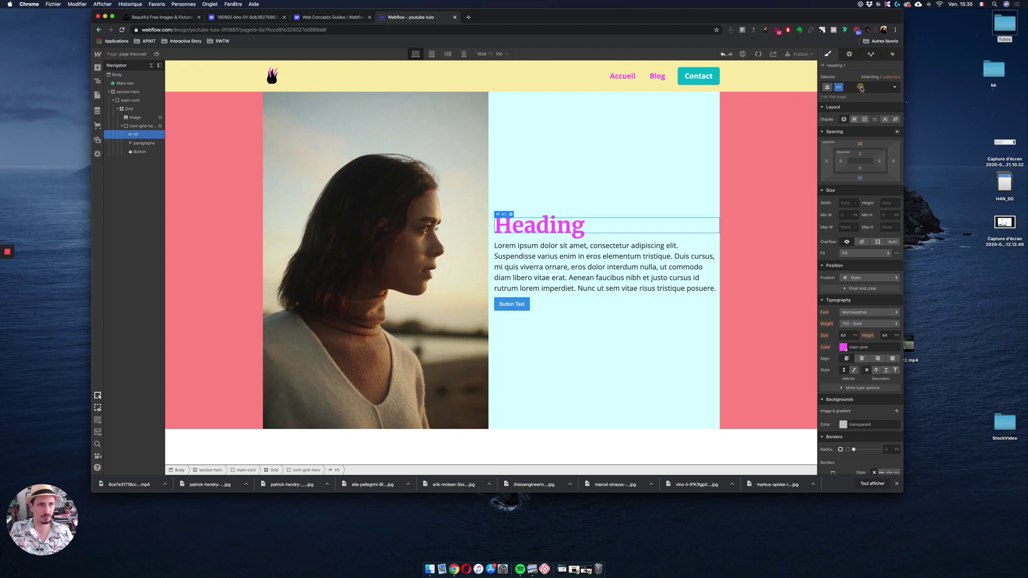
left_click(862, 88)
type("b")
left_click(828, 128)
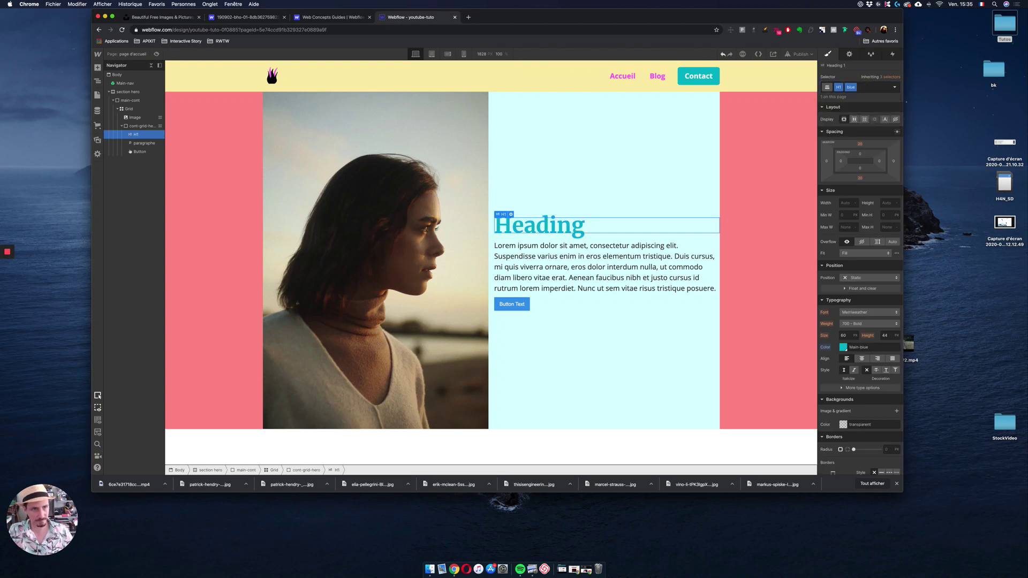
Create the class cta for the button below the paragraph and set its corner radius to 6
left_click(524, 303)
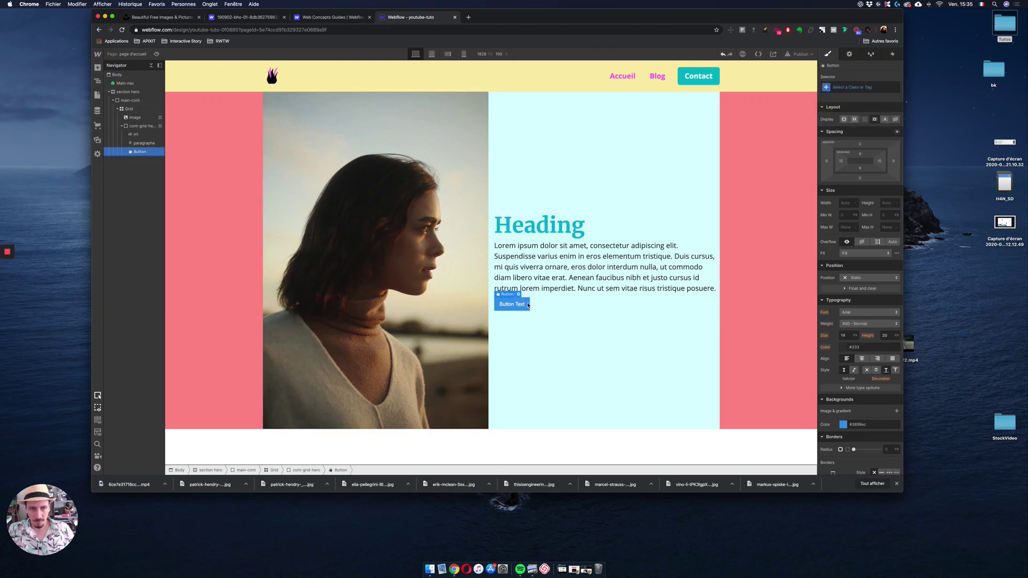
left_click(878, 88)
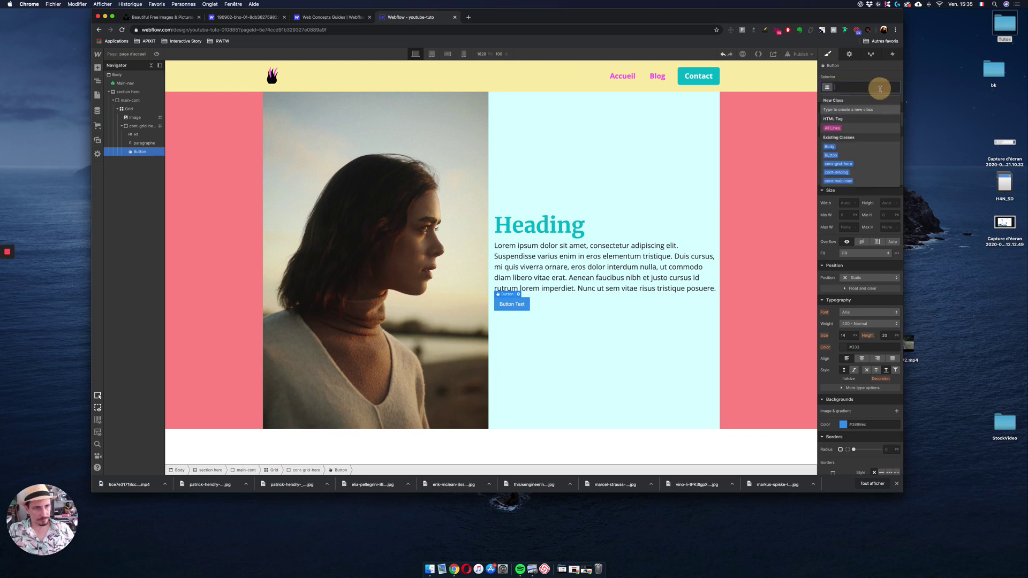
type("cta")
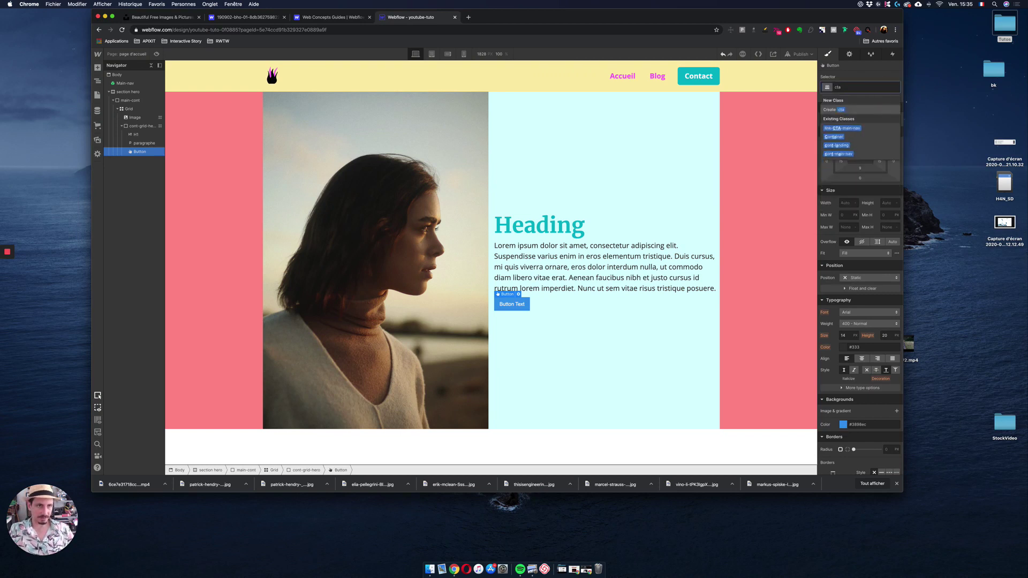
key("Return")
left_click_drag(853, 450, 861, 449)
left_click(843, 424)
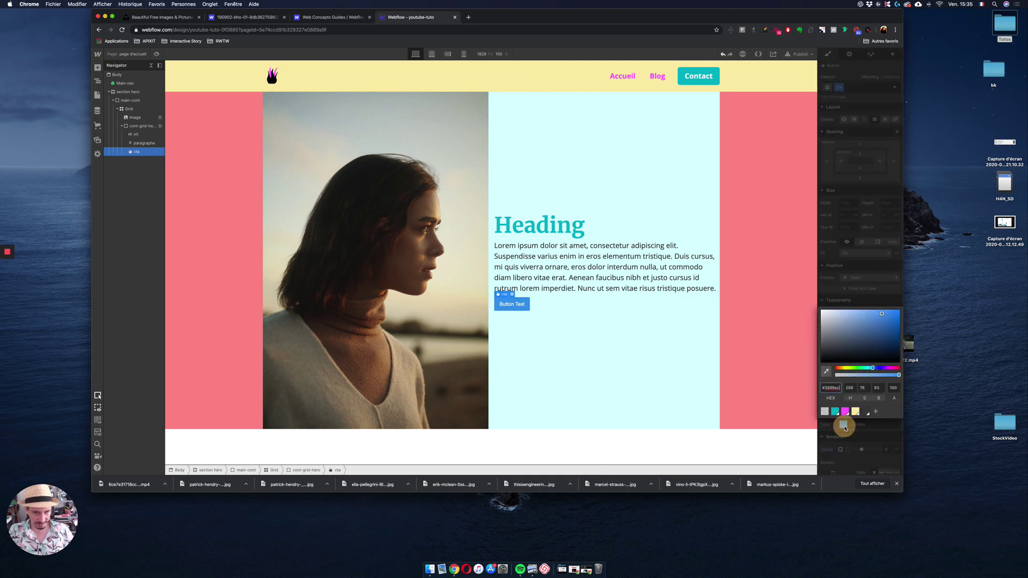
left_click(875, 305)
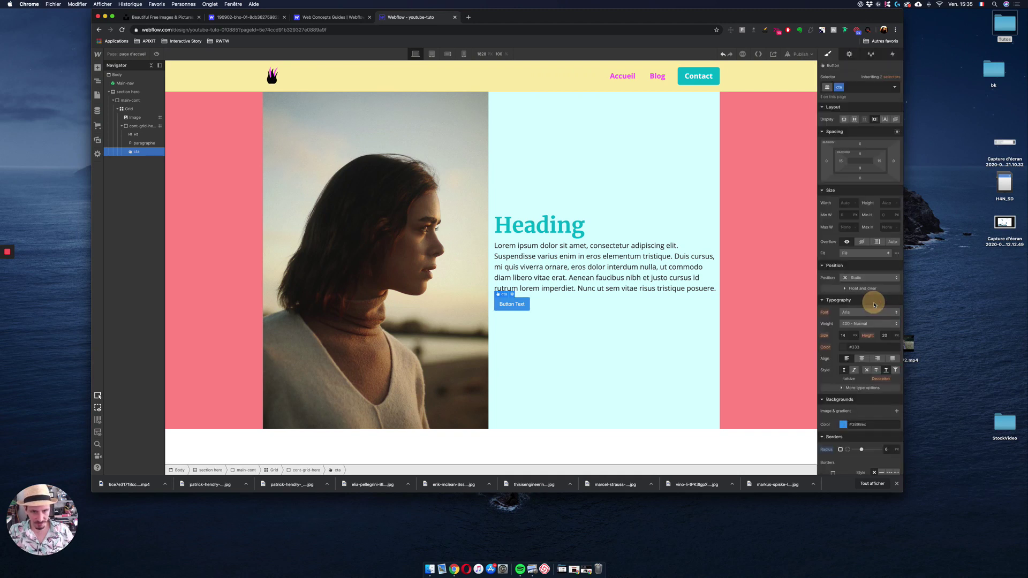
Set the cta button's text to Open Sans, size 20, line height 30, and increase its left and right padding equally
left_click(844, 335)
left_click(857, 313)
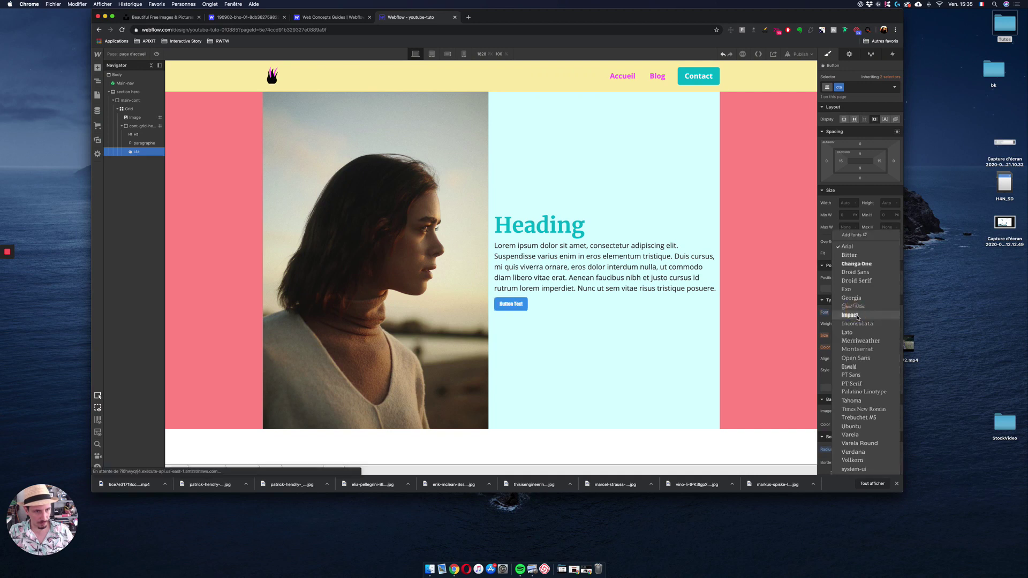
left_click(855, 357)
left_click(844, 335)
type("2")
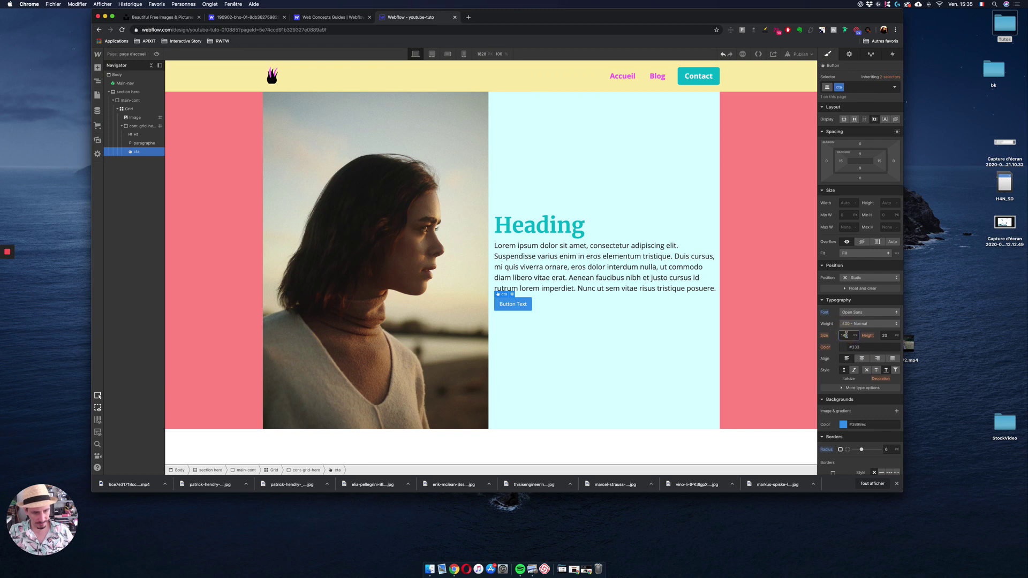
type("0")
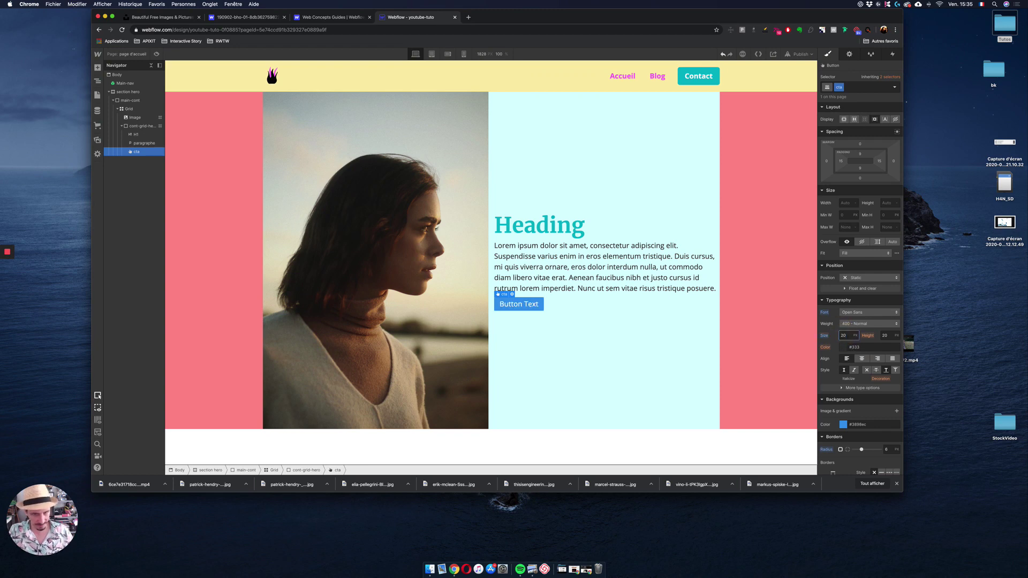
left_click(888, 335)
type("30")
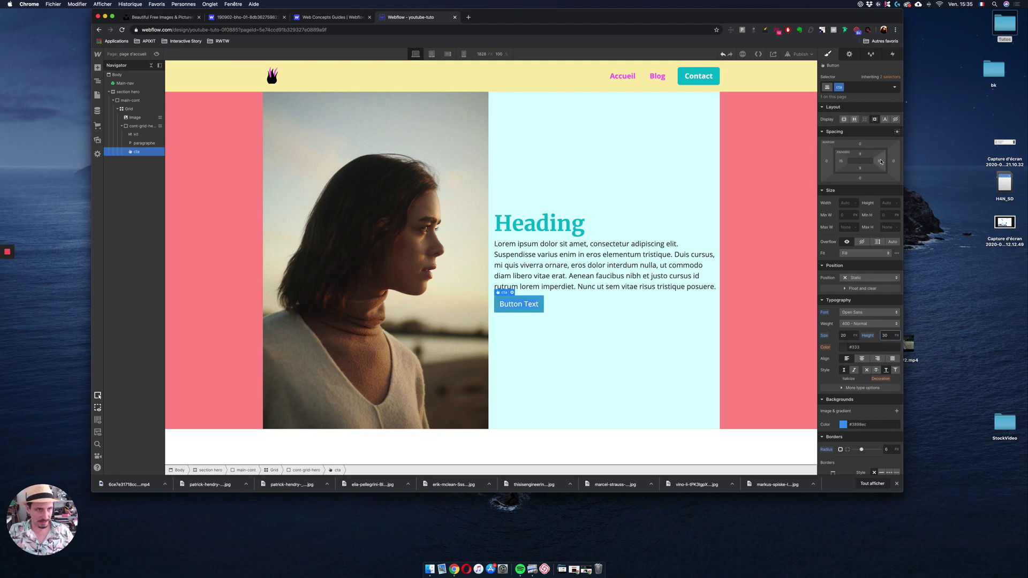
left_click_drag(881, 163, 868, 161)
Add the combo class yellow to the cta button and set its background color to the main-yellow swatch
left_click(869, 89)
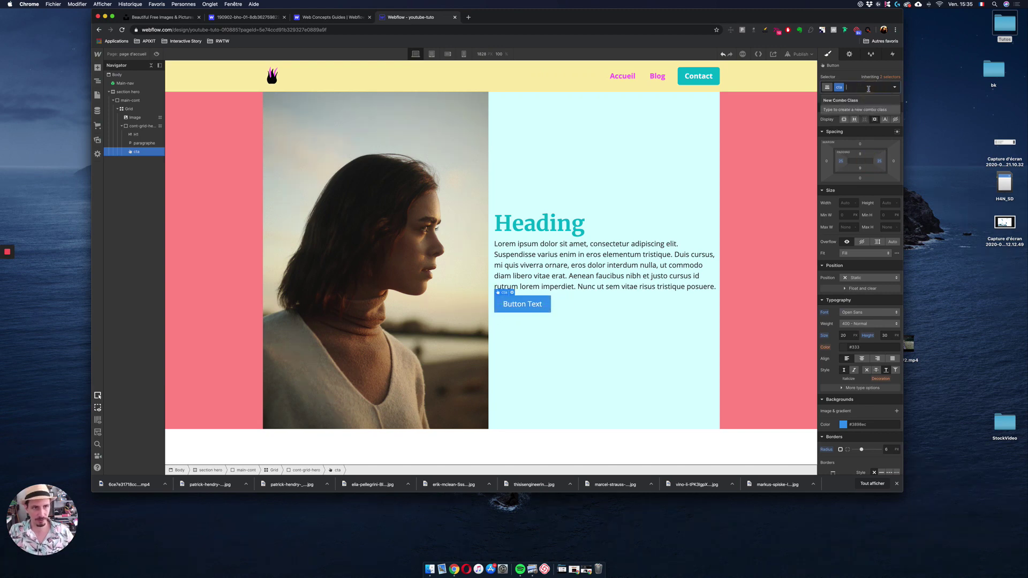
type("yellow")
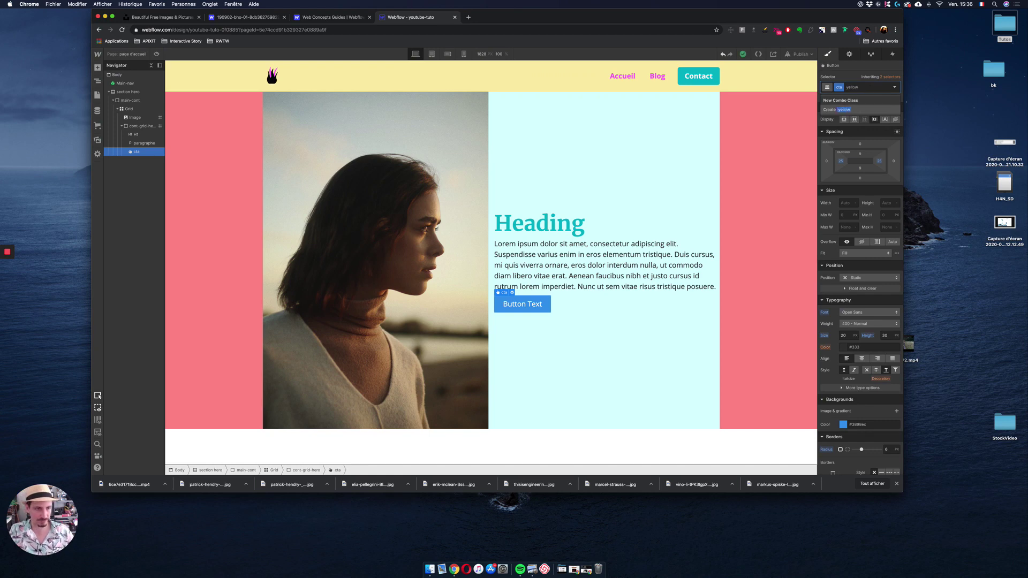
key("Return")
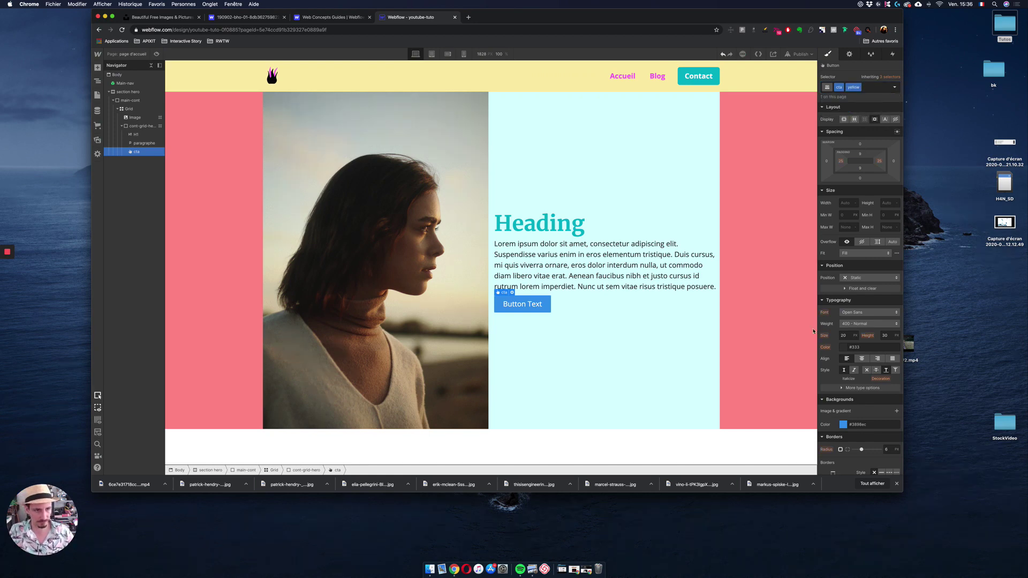
left_click(846, 424)
left_click(855, 397)
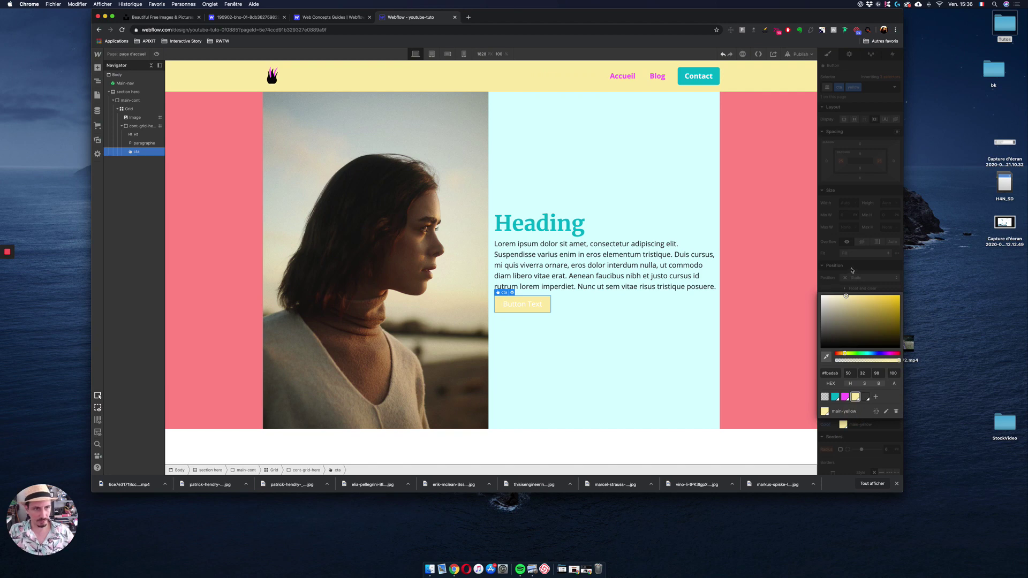
left_click(868, 238)
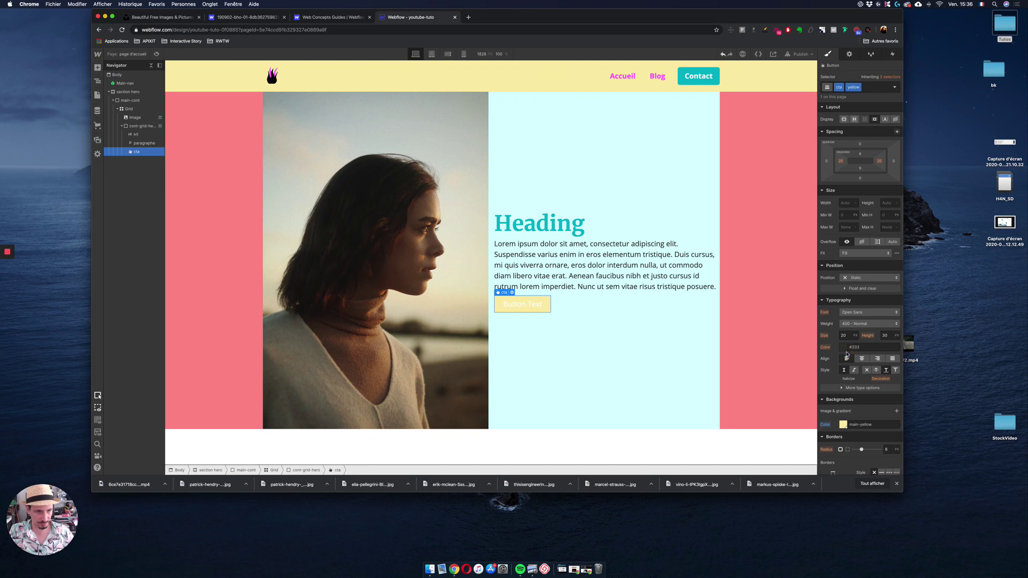
Set the yellow button's text color to the Dark Slate Grey swatch and its font weight to 700 - Bold
left_click(845, 348)
left_click(835, 334)
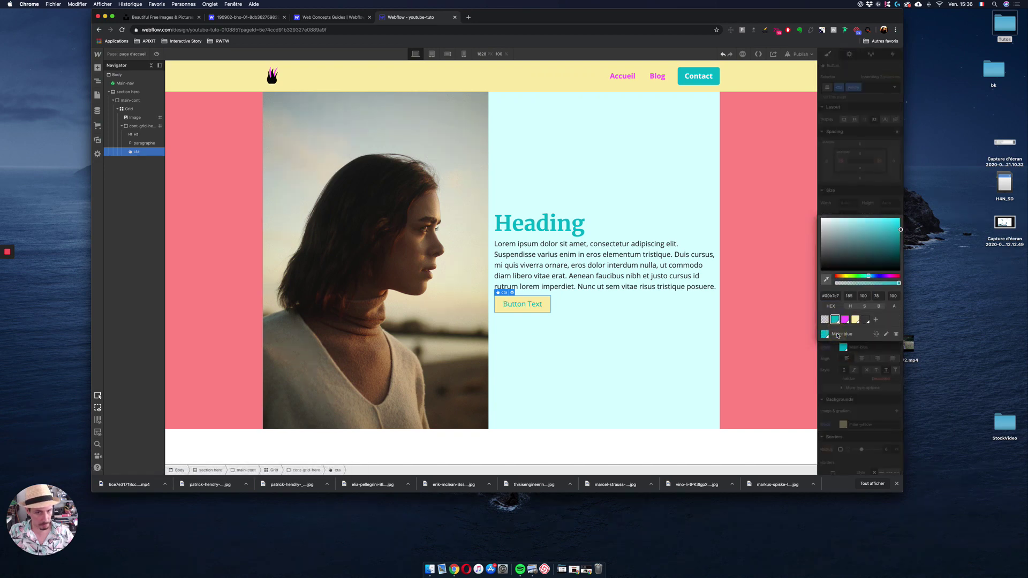
left_click(845, 320)
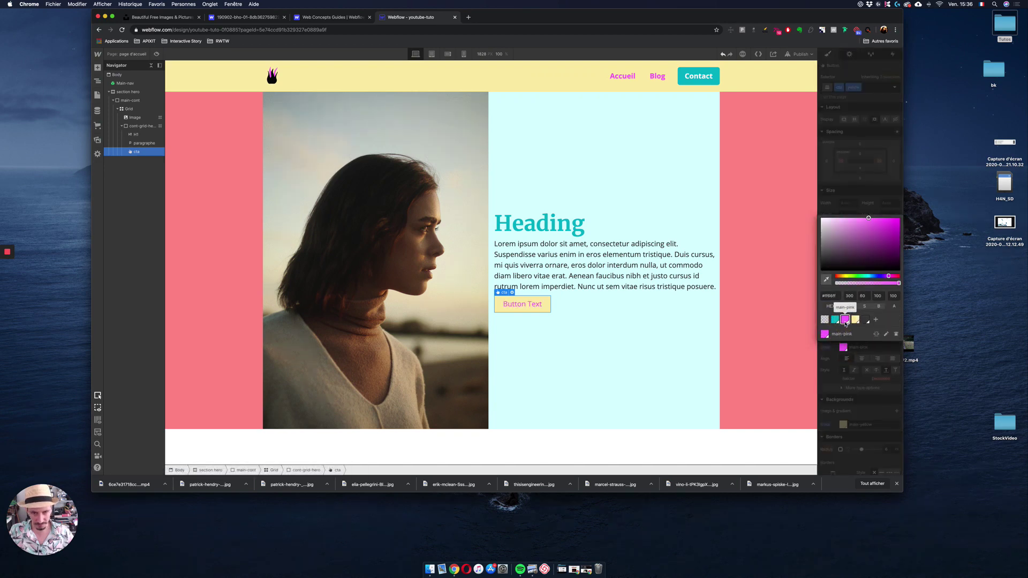
left_click(845, 320)
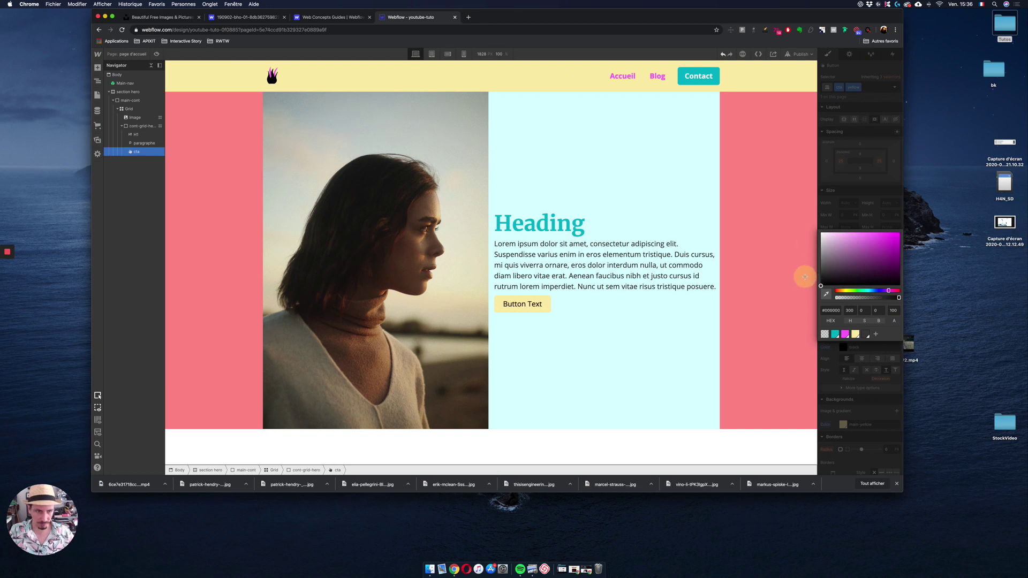
left_click(866, 334)
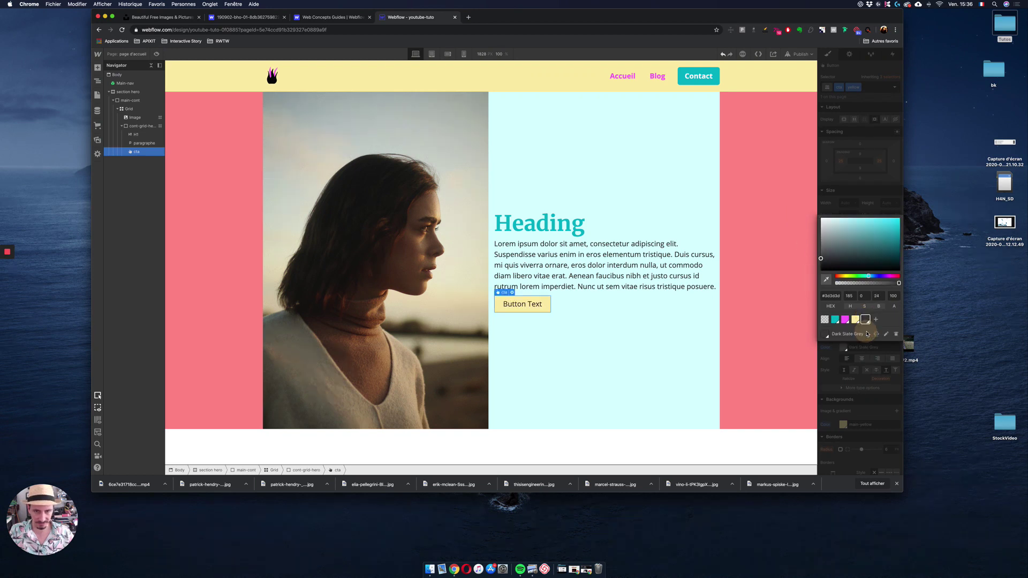
left_click(846, 213)
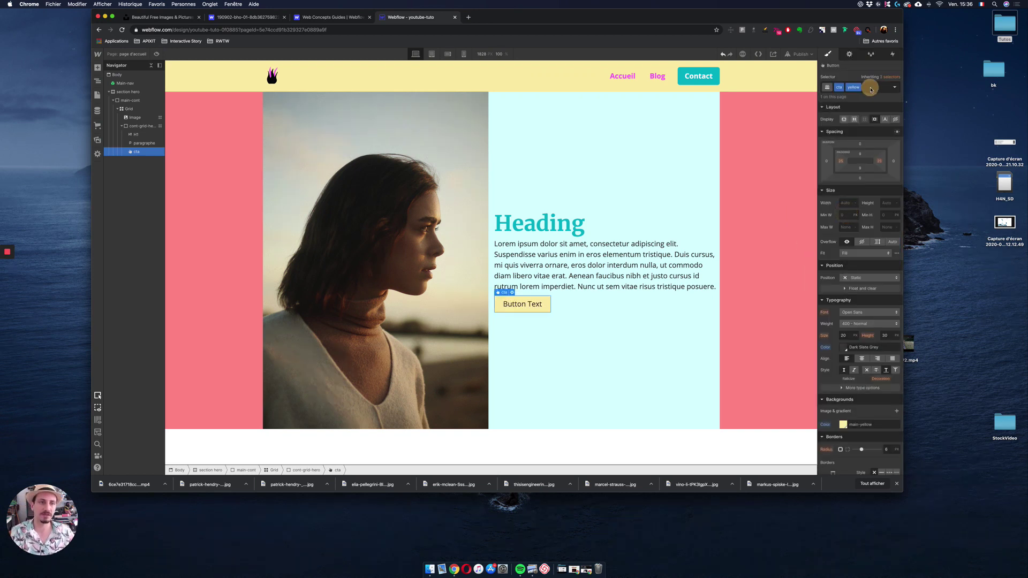
left_click(868, 324)
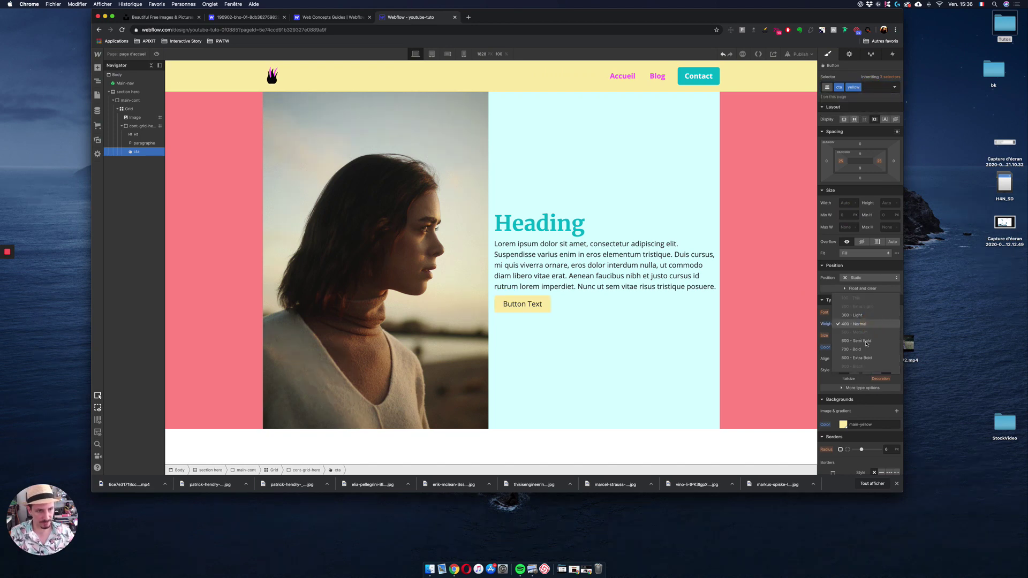
left_click(862, 349)
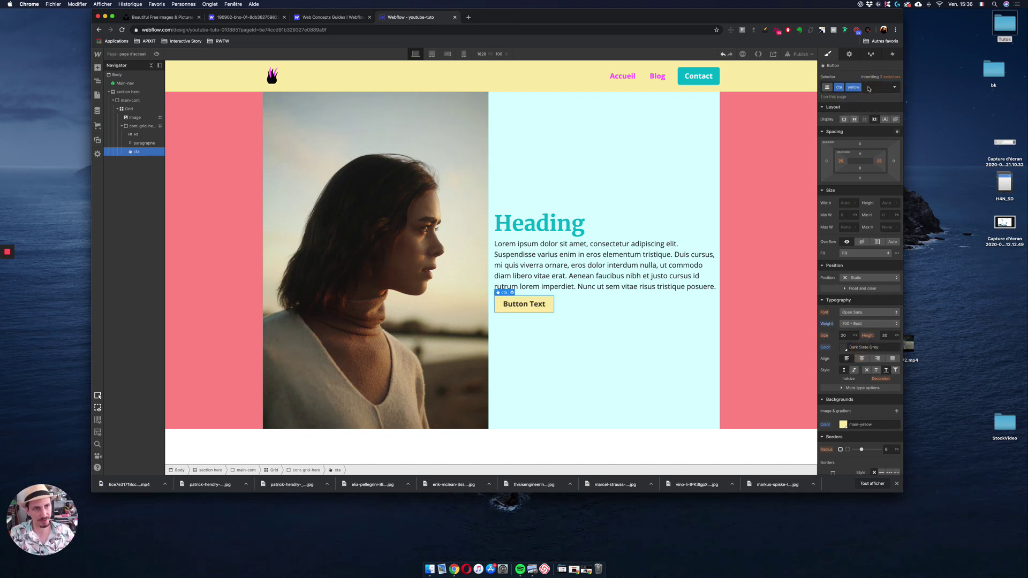
Remove the yellow combo class from the button and set the base cta class's font weight to 700 - Bold
left_click(868, 87)
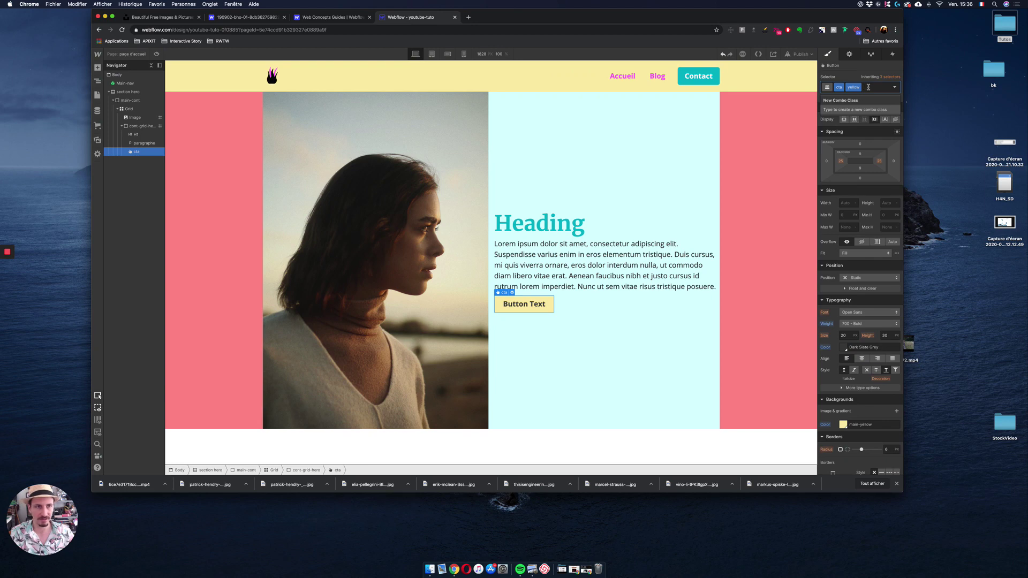
key("BackSpace")
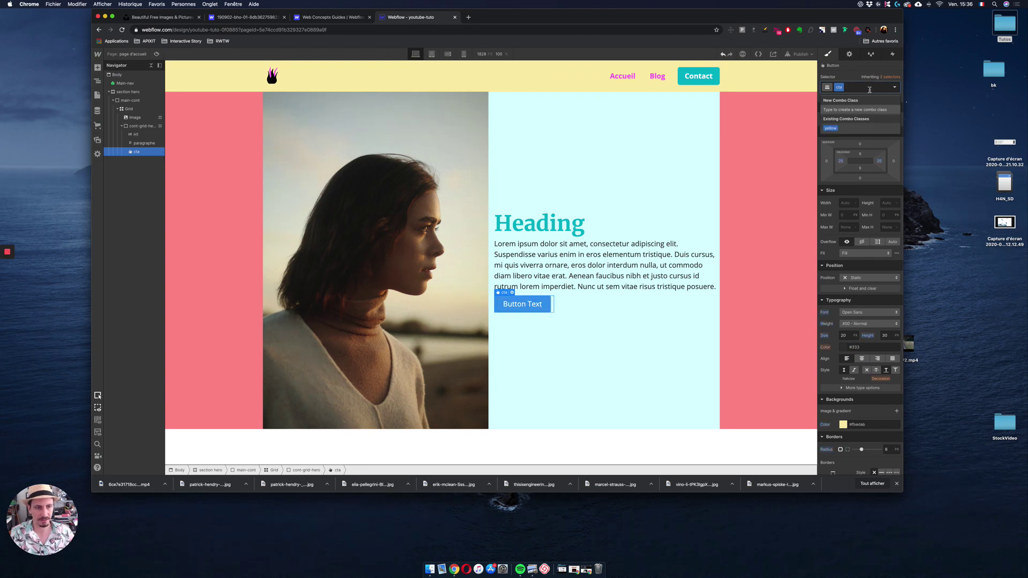
left_click(868, 324)
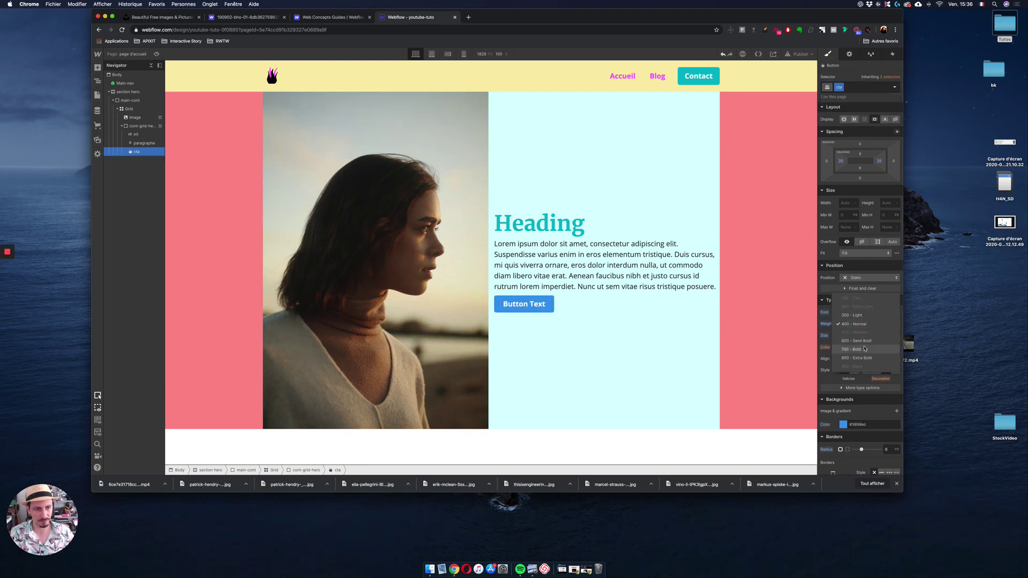
left_click(862, 349)
Add the combo class blue to the cta button and set its background color to the Main-blue swatch
left_click(862, 89)
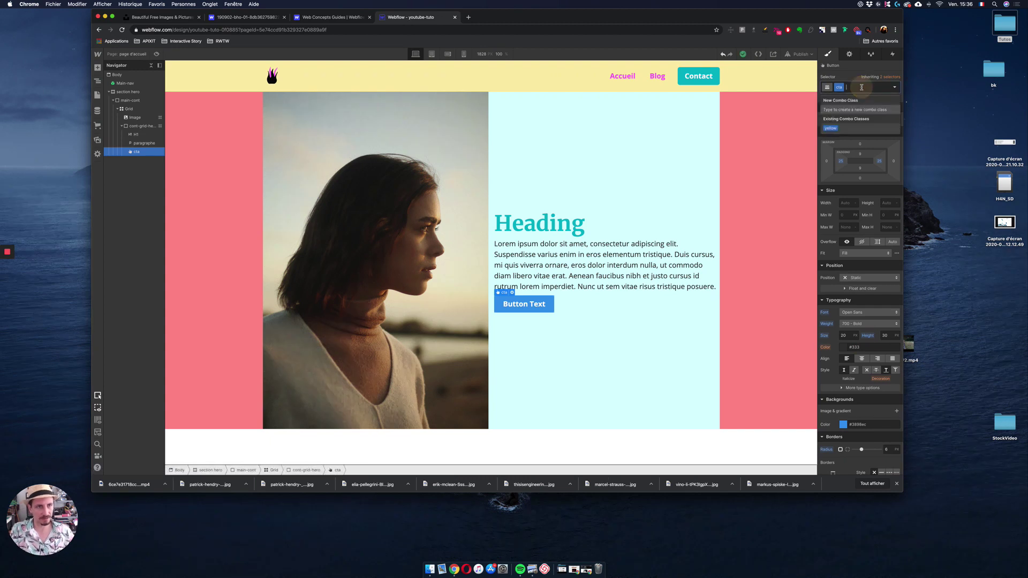
type("blue")
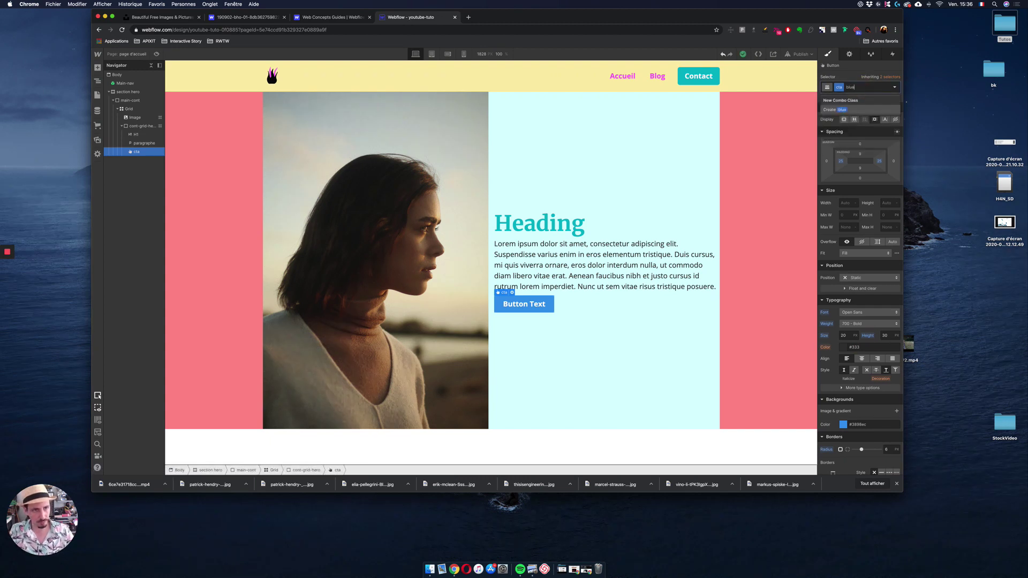
key("Return")
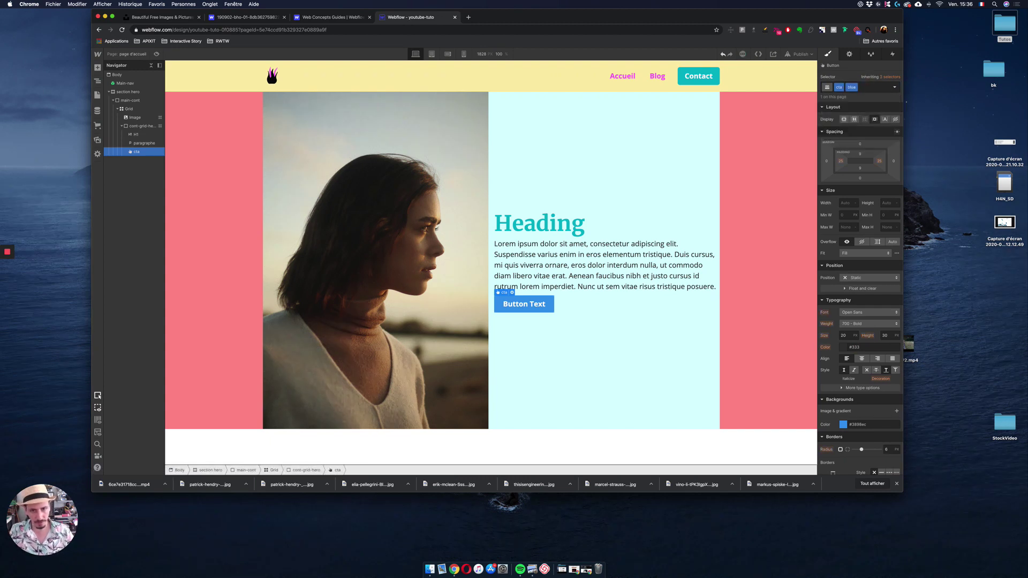
left_click(846, 426)
left_click(835, 397)
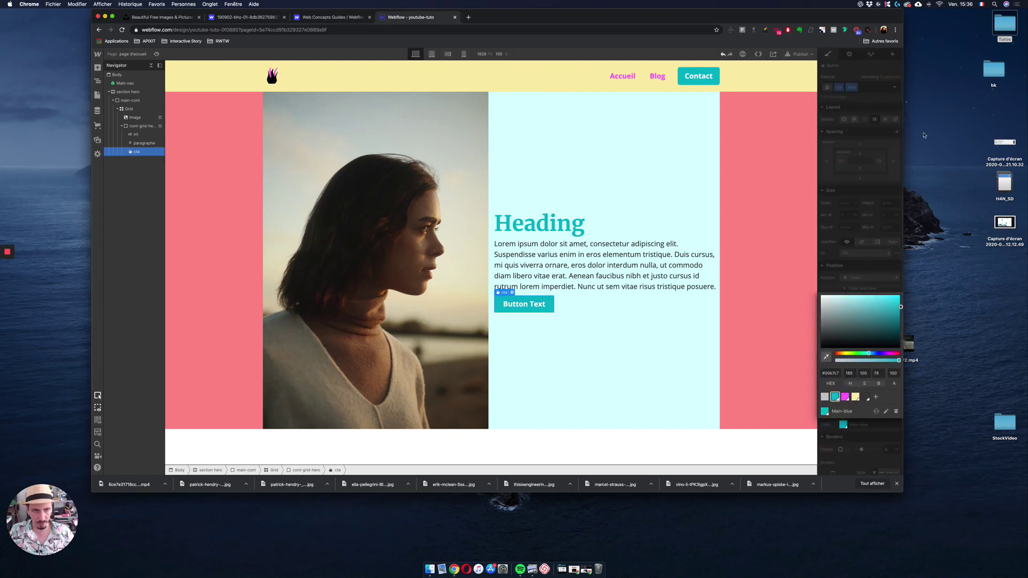
left_click(867, 97)
Replace the blue combo class with a new one named pink and set its background color to the main-pink swatch
left_click(868, 87)
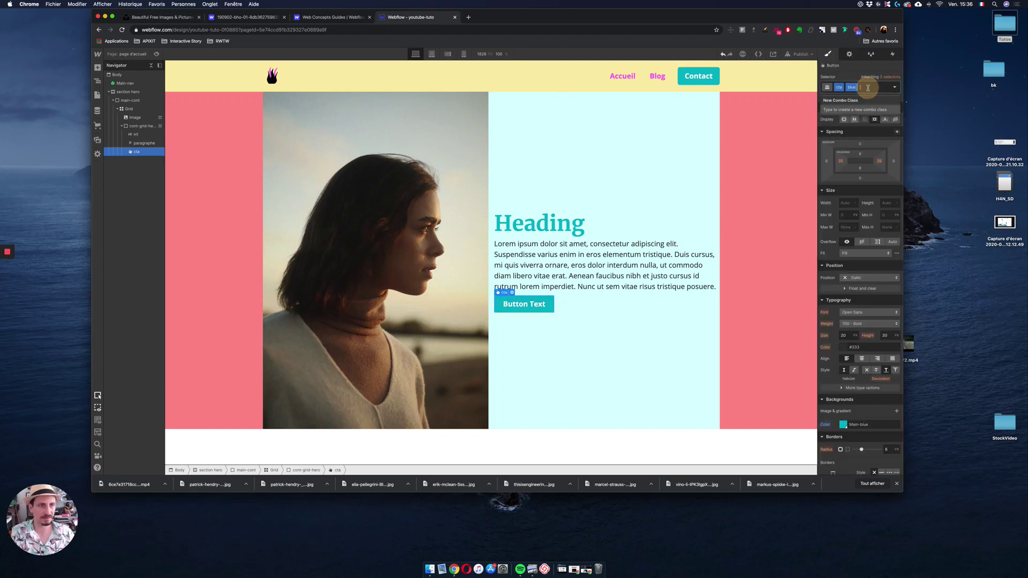
key("BackSpace")
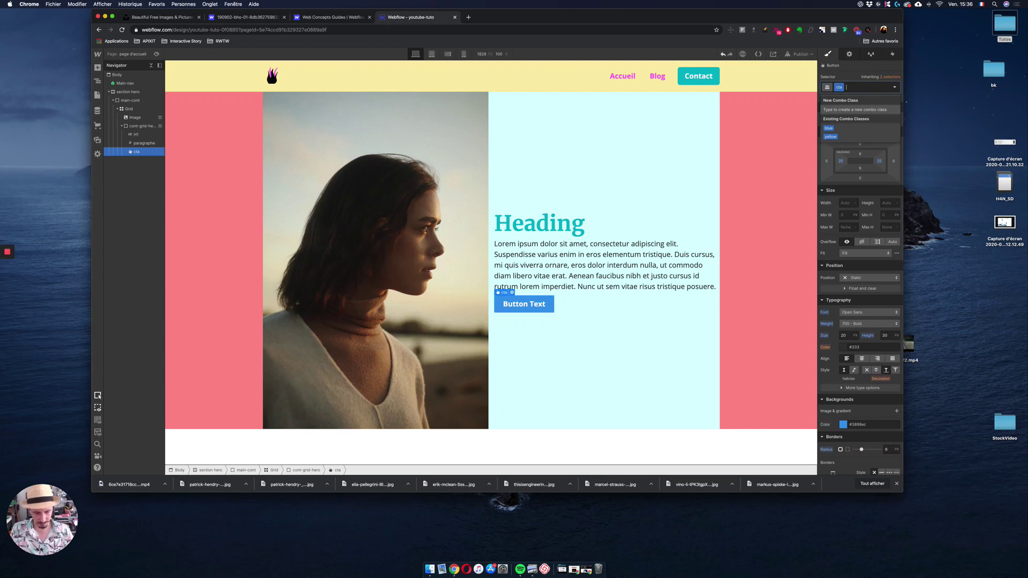
type("pink")
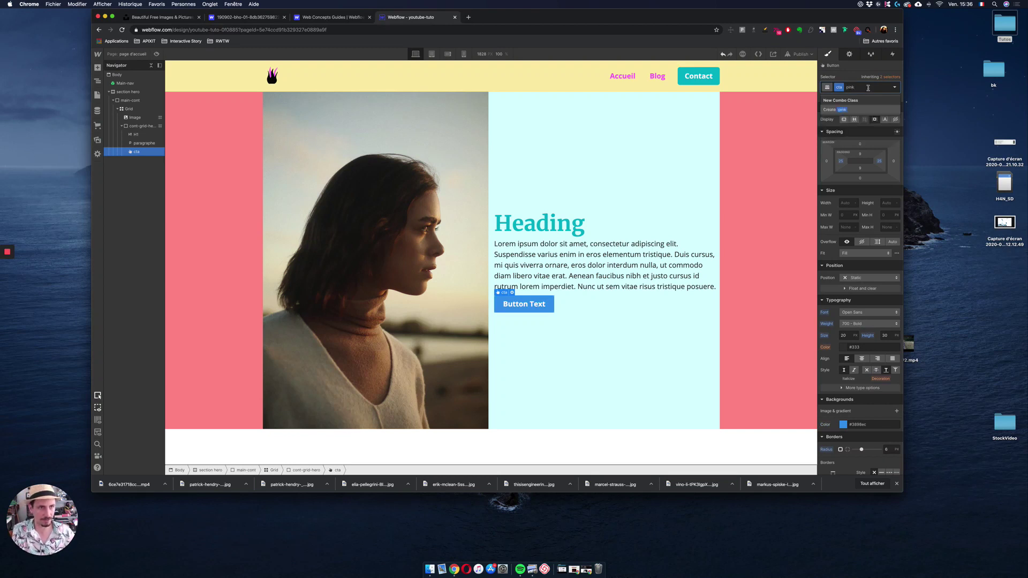
key("Return")
left_click(843, 424)
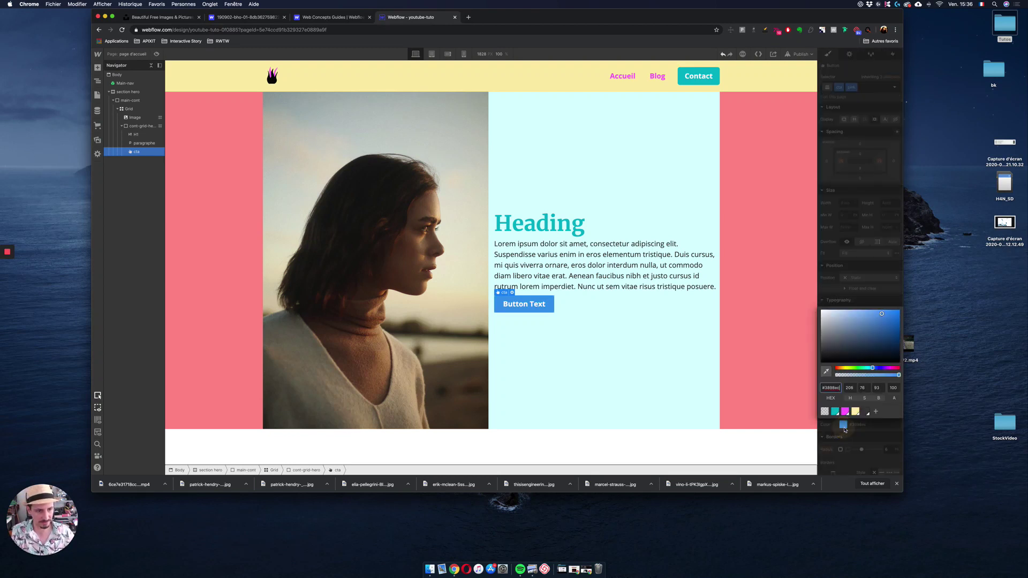
left_click(845, 397)
left_click(873, 99)
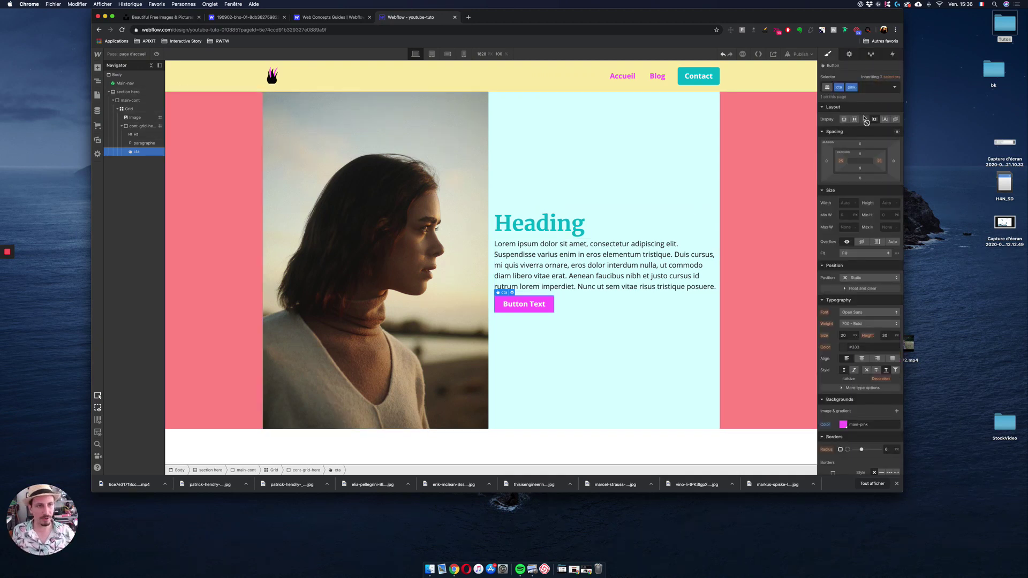
left_click(868, 89)
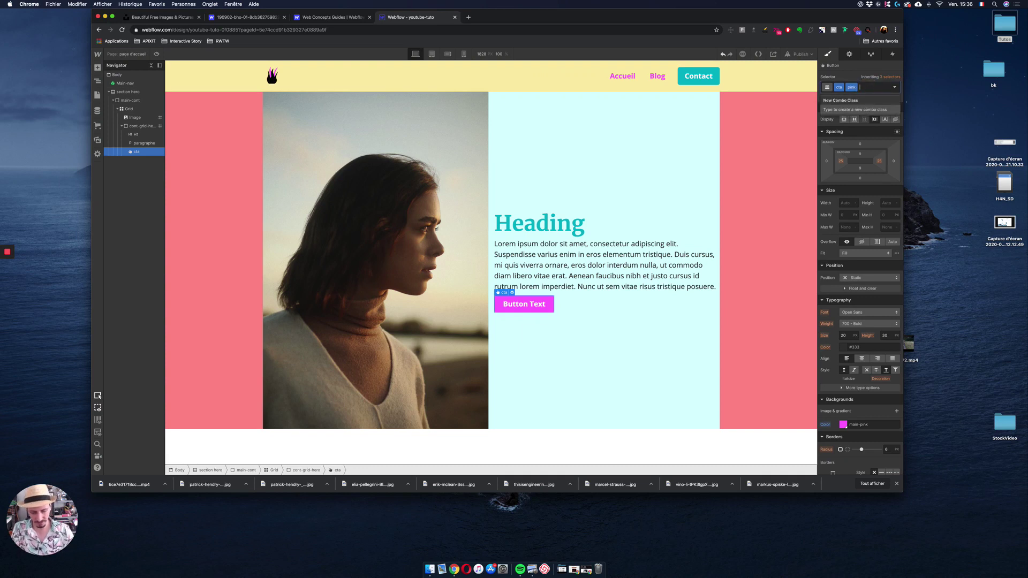
key("BackSpace")
type("yell")
key("Return")
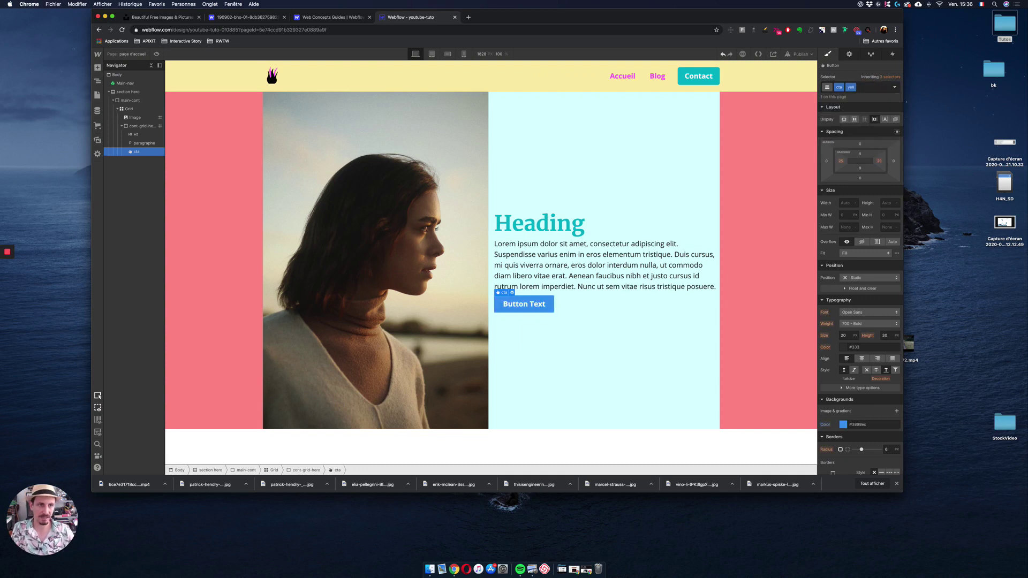
Replace the button's current combo class with the existing yellow combo class
left_click(862, 89)
key("BackSpace")
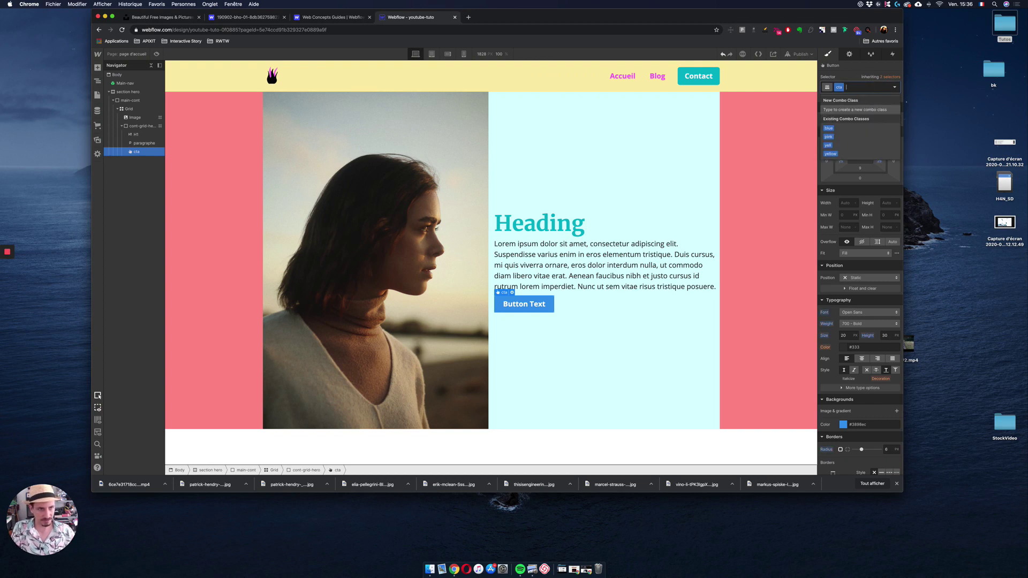
left_click(830, 153)
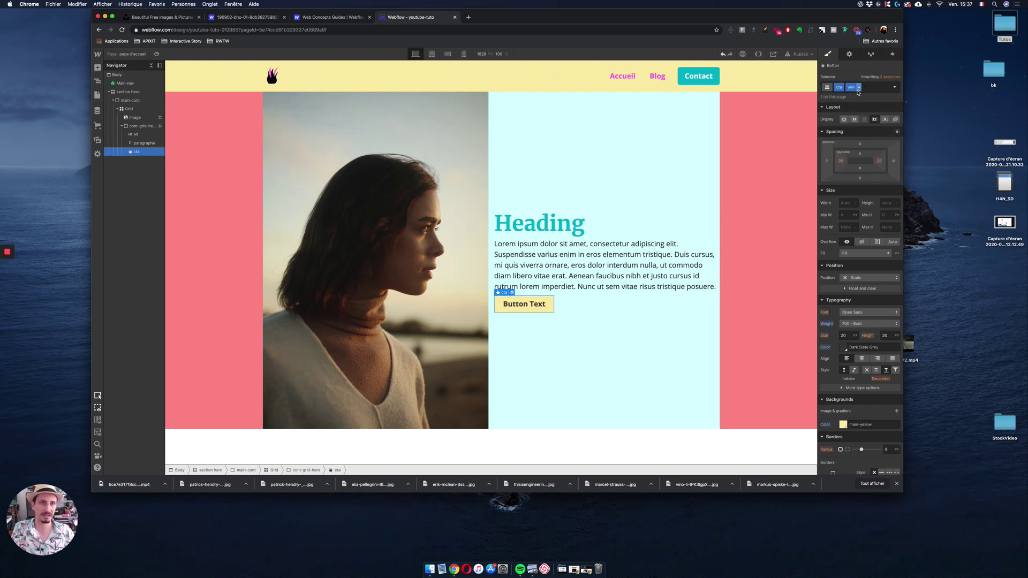
Review the unused styles listed for cleanup in the Style Manager, and return to the button's style settings without removing any
left_click(872, 54)
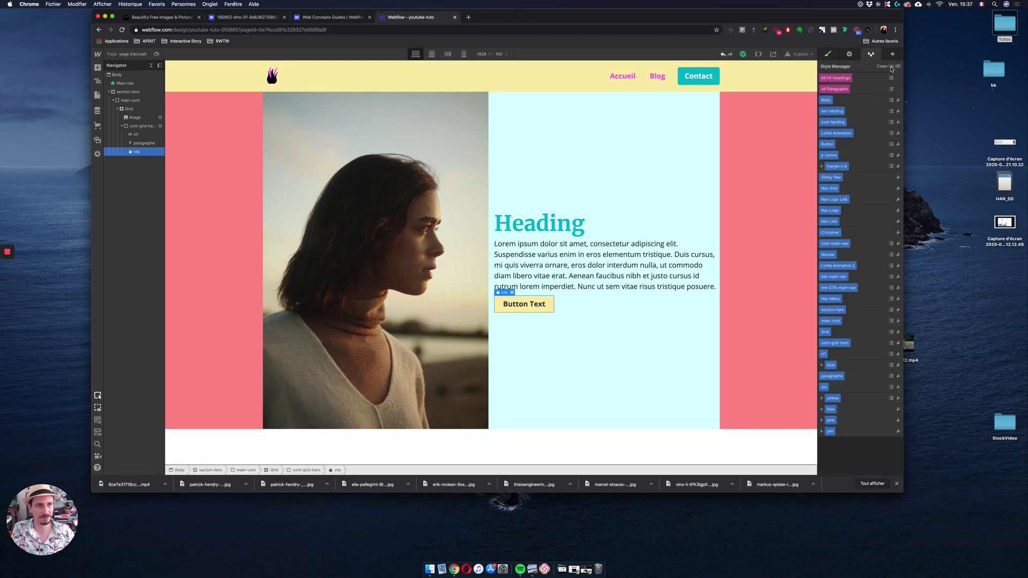
left_click(888, 66)
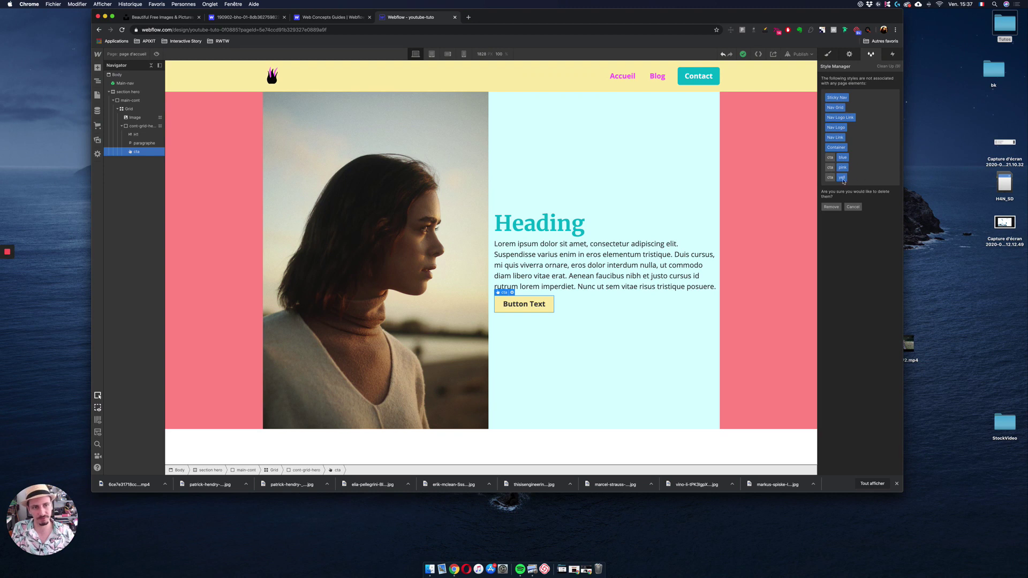
left_click(837, 149)
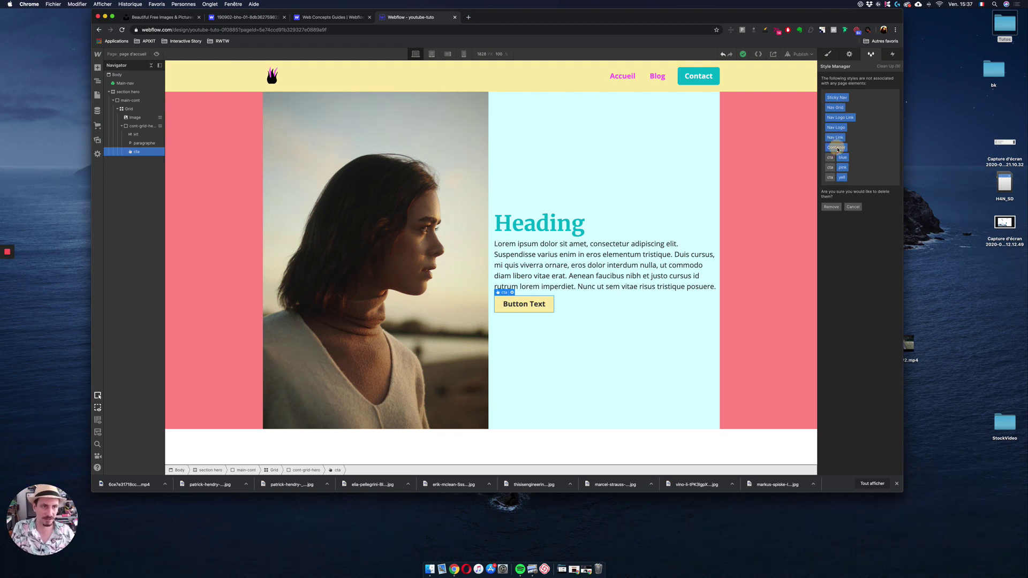
left_click(849, 53)
left_click(830, 54)
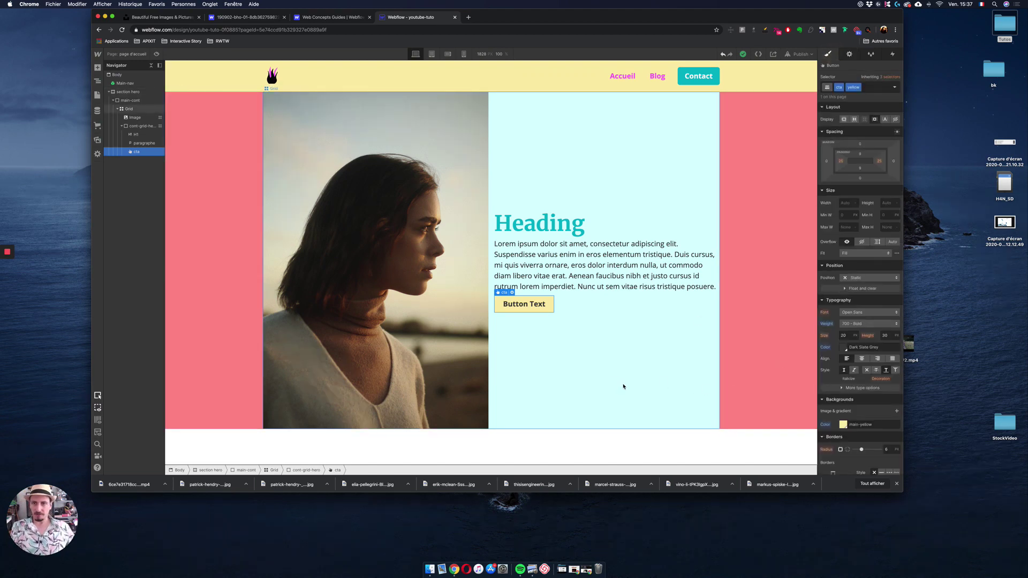
left_click(780, 339)
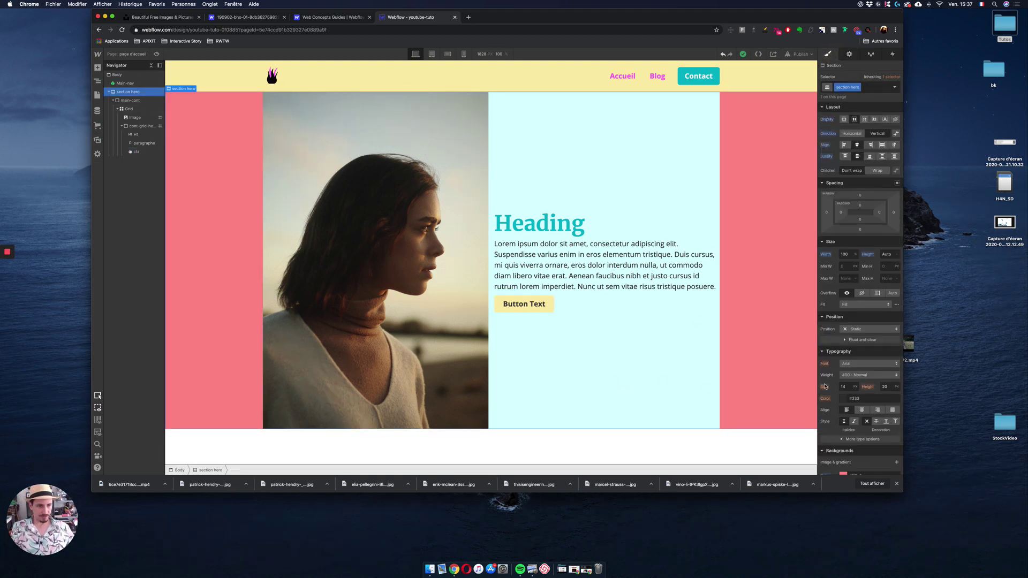
scroll(839, 403, "down", 2)
left_click(842, 397)
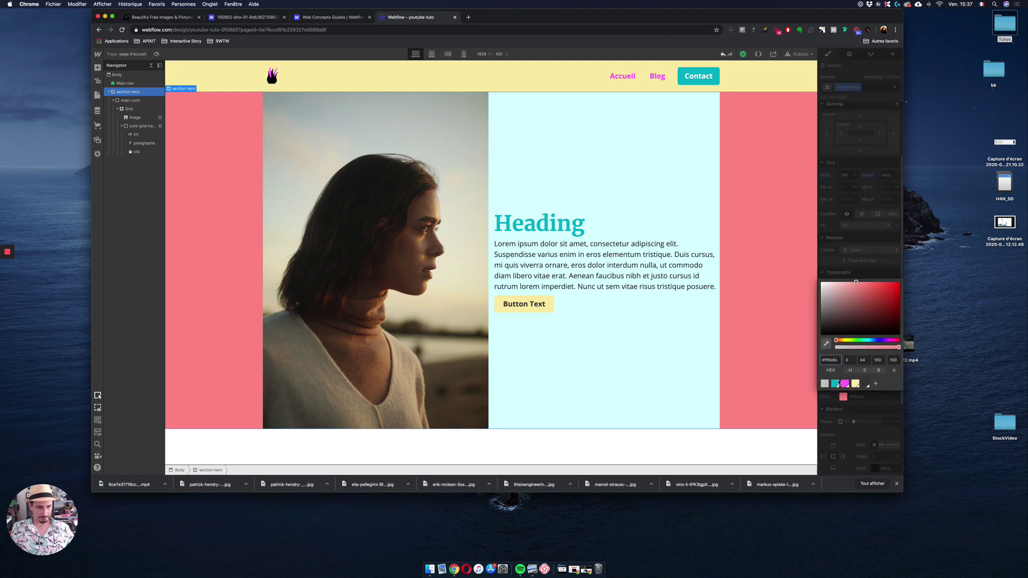
left_click(702, 336)
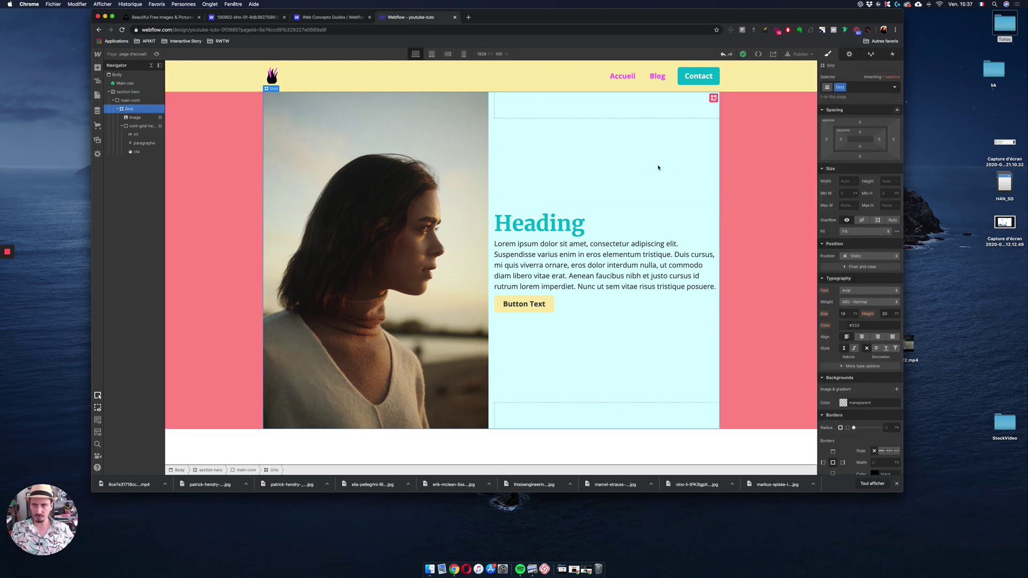
Set the background color of the main-cont div block to transparent
scroll(878, 396, "down", 4)
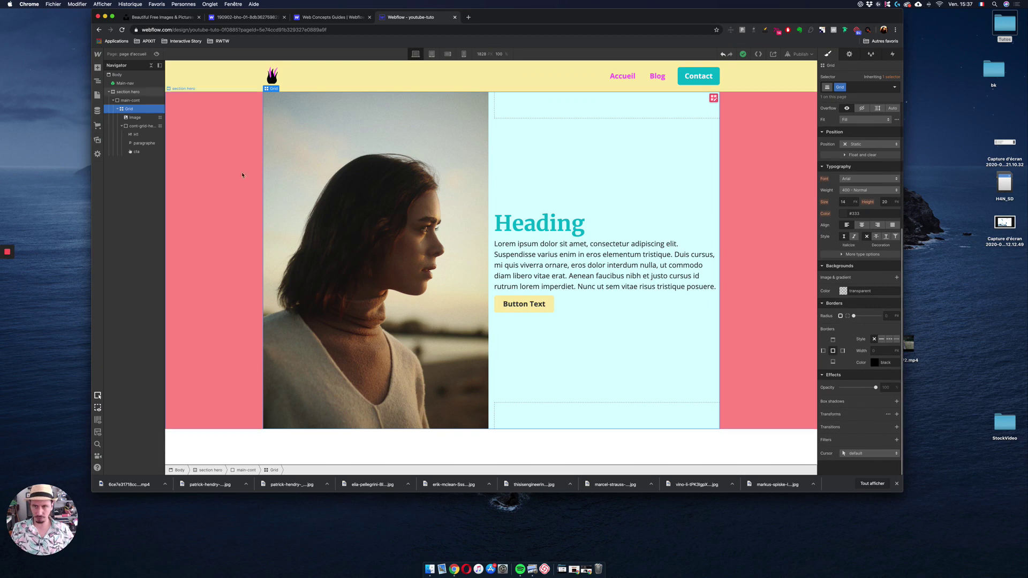
left_click(131, 100)
left_click(839, 291)
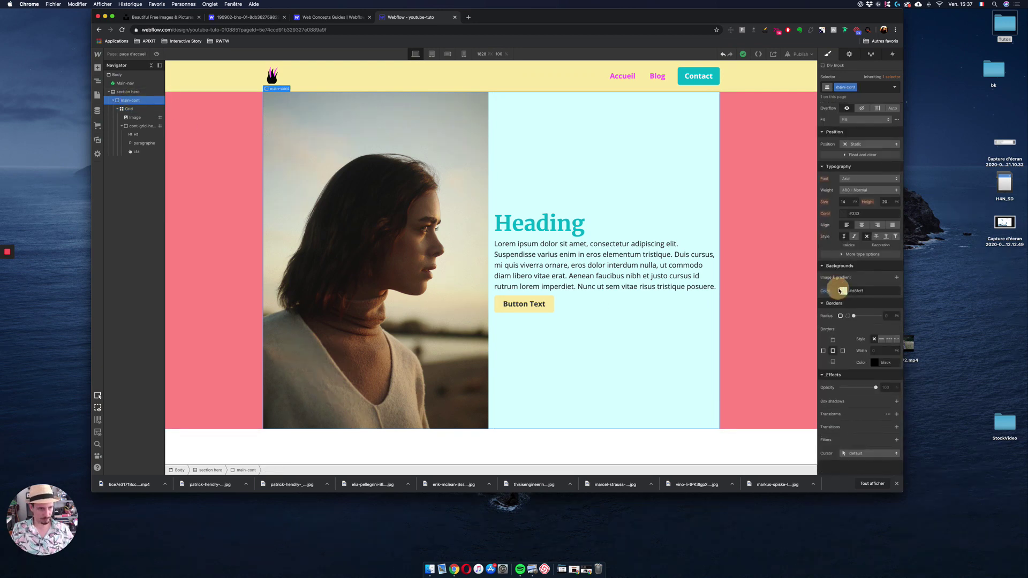
left_click(825, 278)
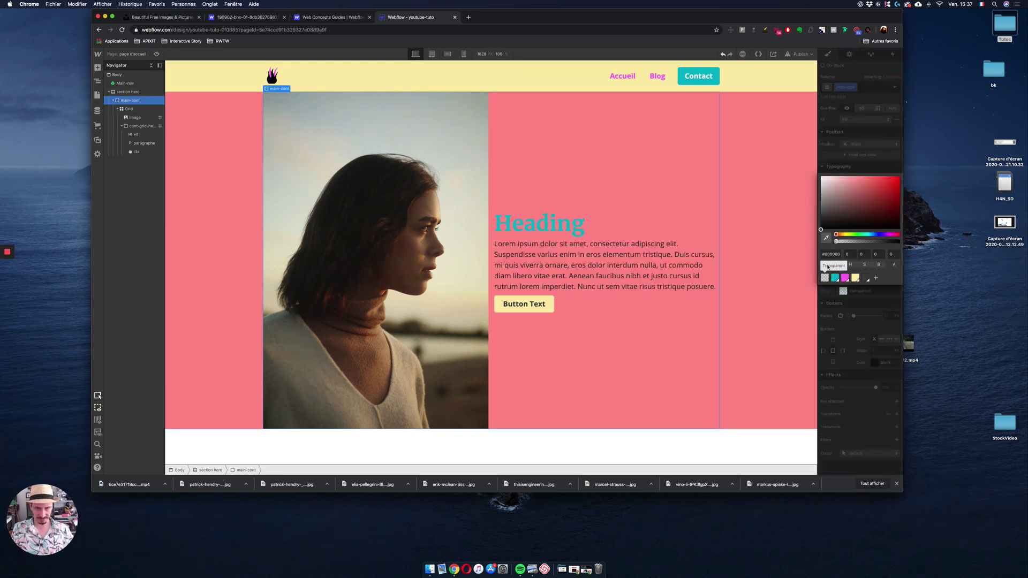
left_click(792, 189)
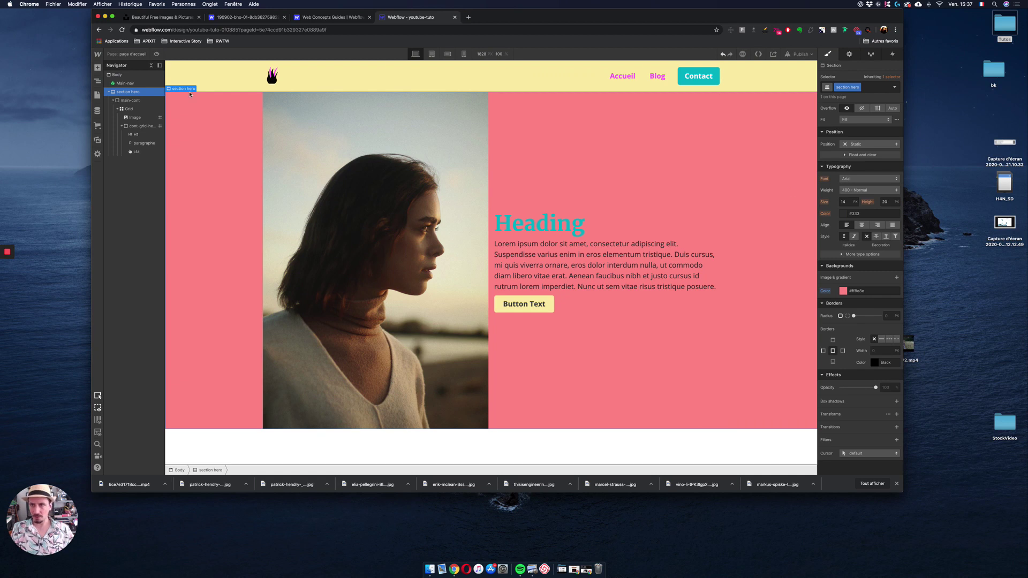
Give the main-cont div block equal top and bottom margins of 100 px
left_click(130, 100)
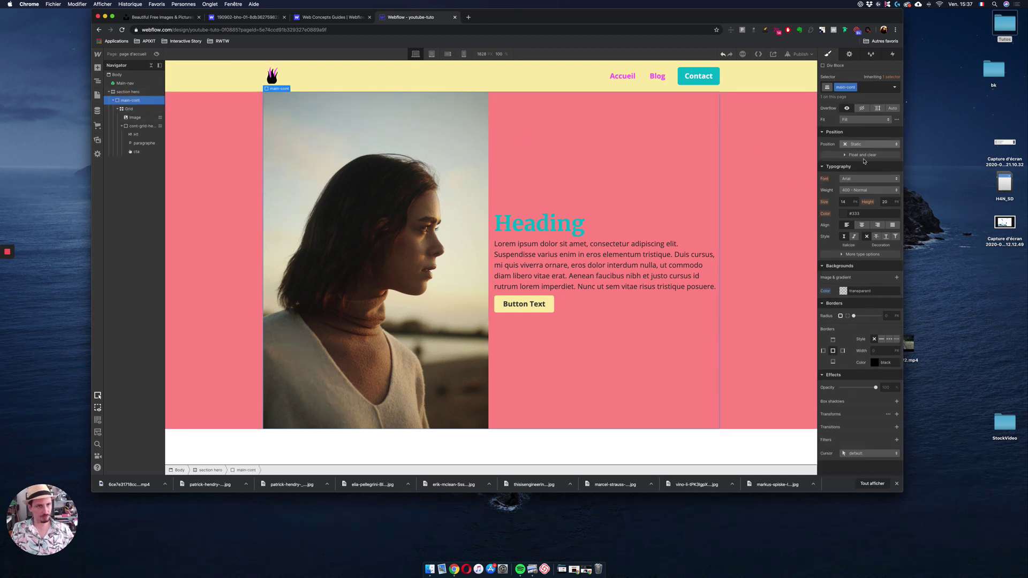
scroll(863, 168, "up", 5)
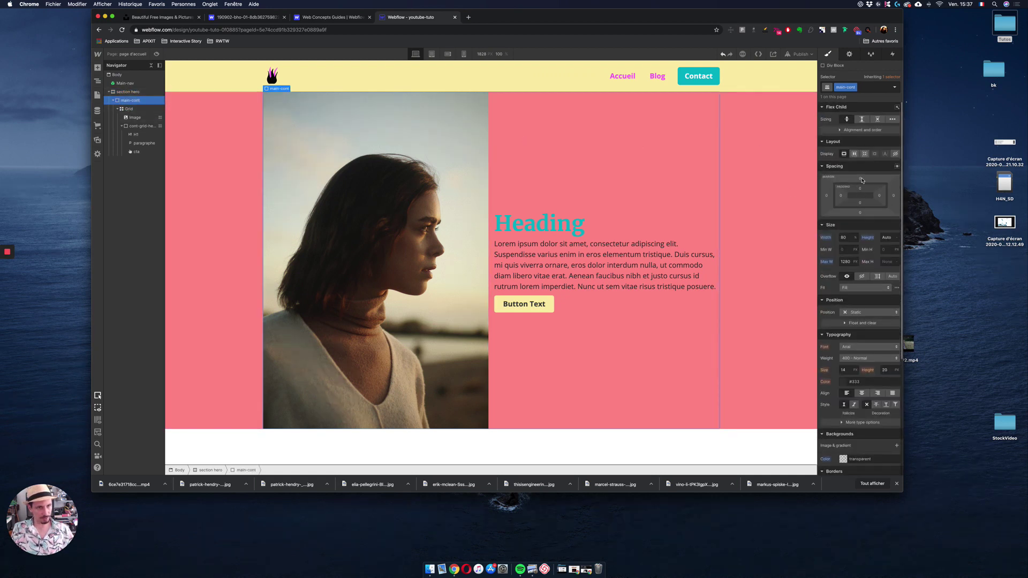
left_click_drag(859, 177, 858, 75)
scroll(795, 133, "down", 2)
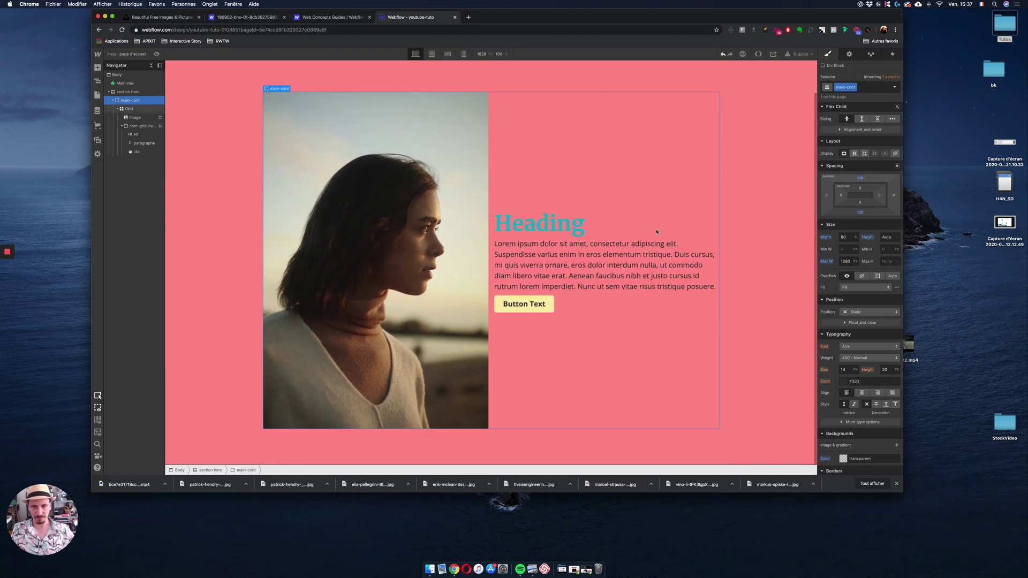
scroll(659, 237, "up", 2)
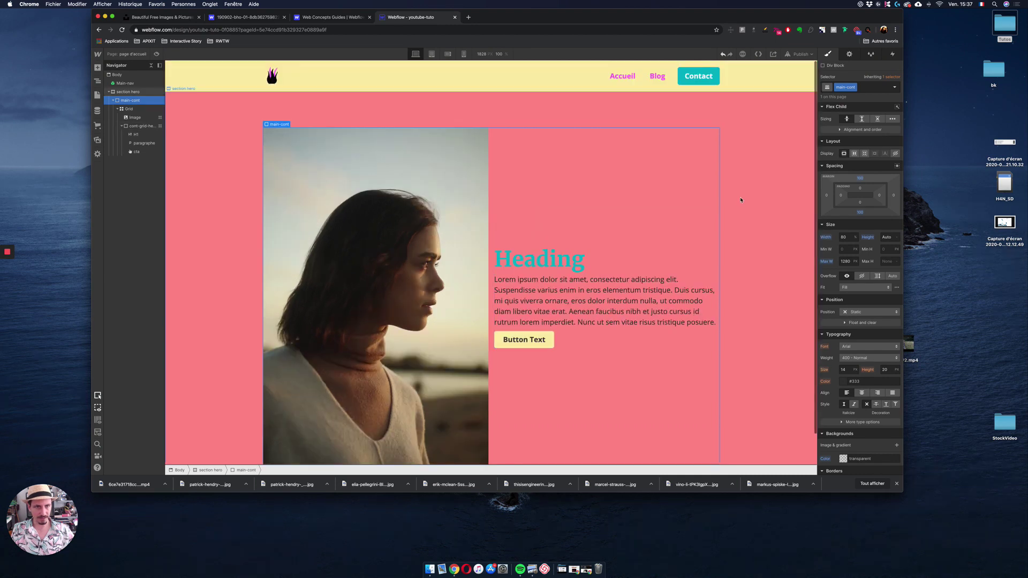
Set the background color of the section hero element to transparent
left_click(776, 192)
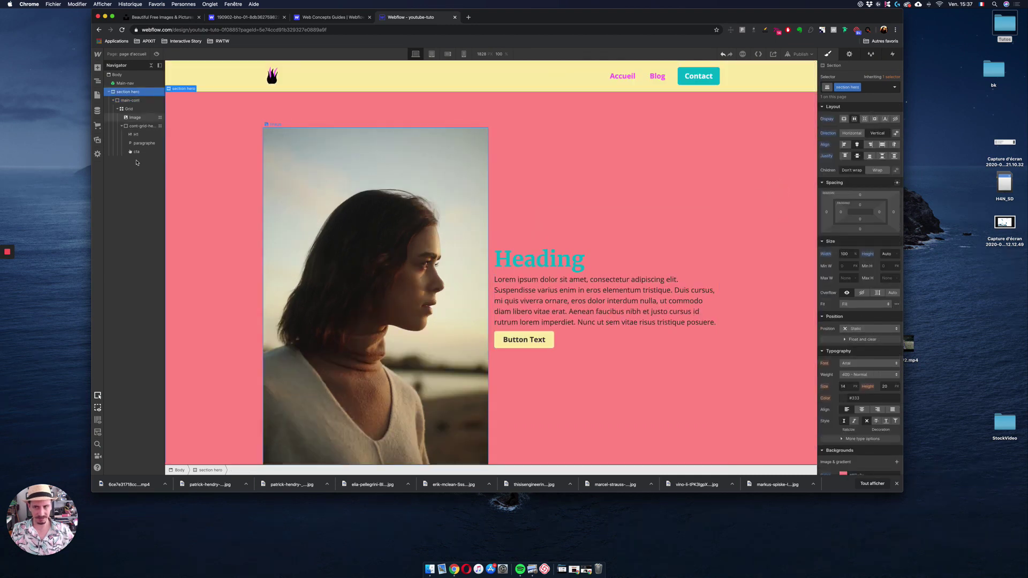
left_click(133, 102)
left_click(113, 101)
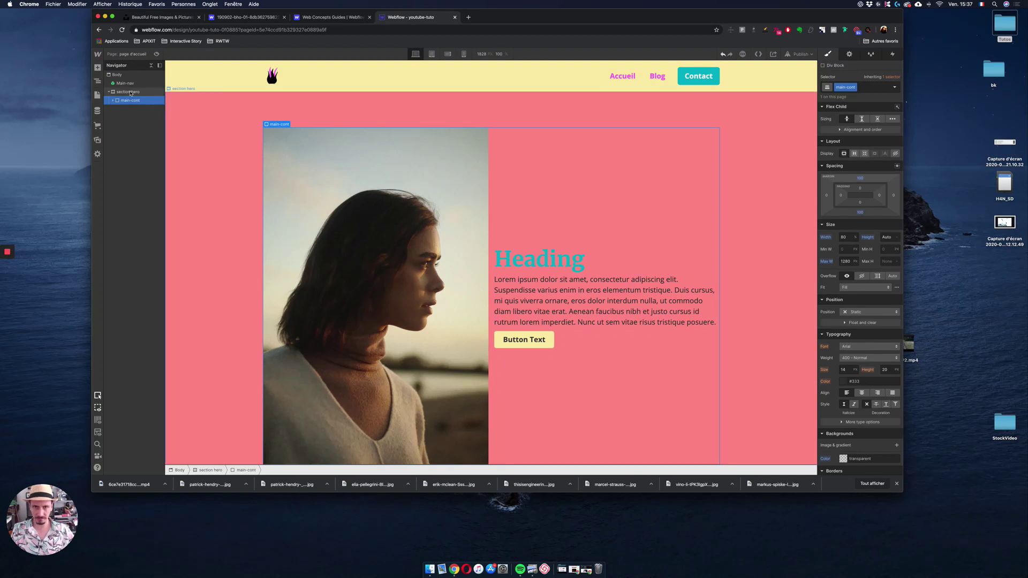
left_click(131, 92)
scroll(836, 277, "down", 5)
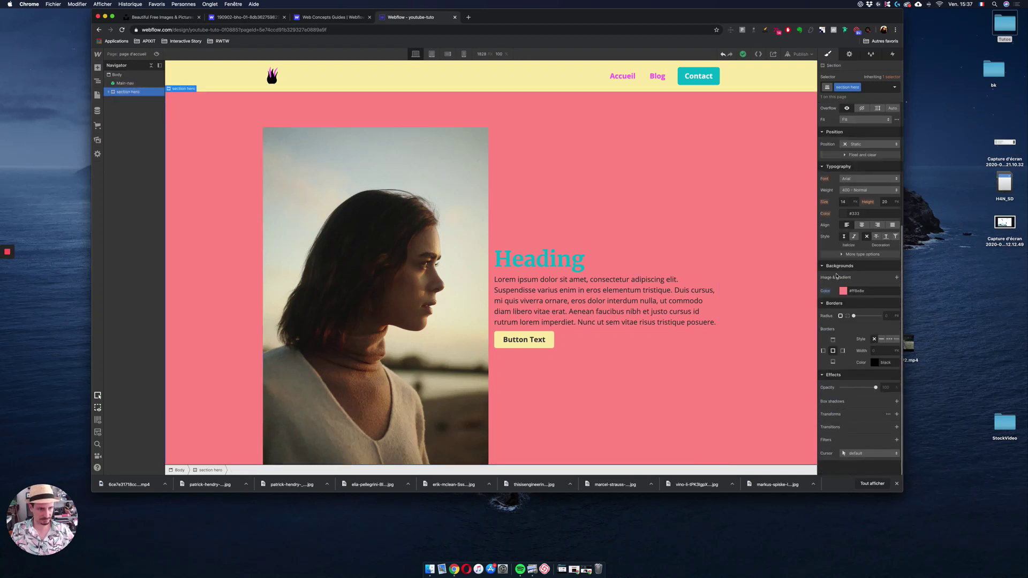
left_click(844, 290)
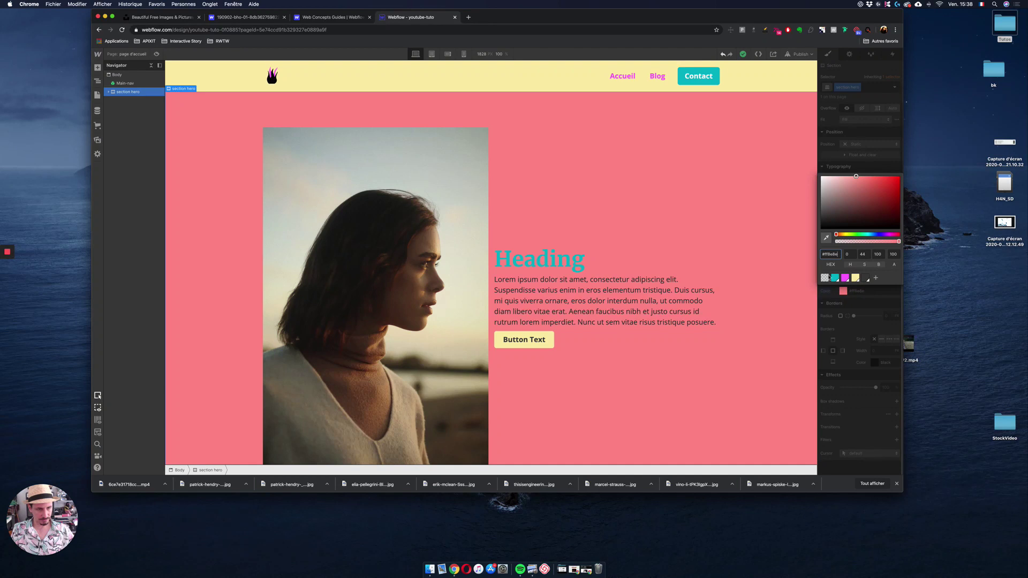
left_click(825, 278)
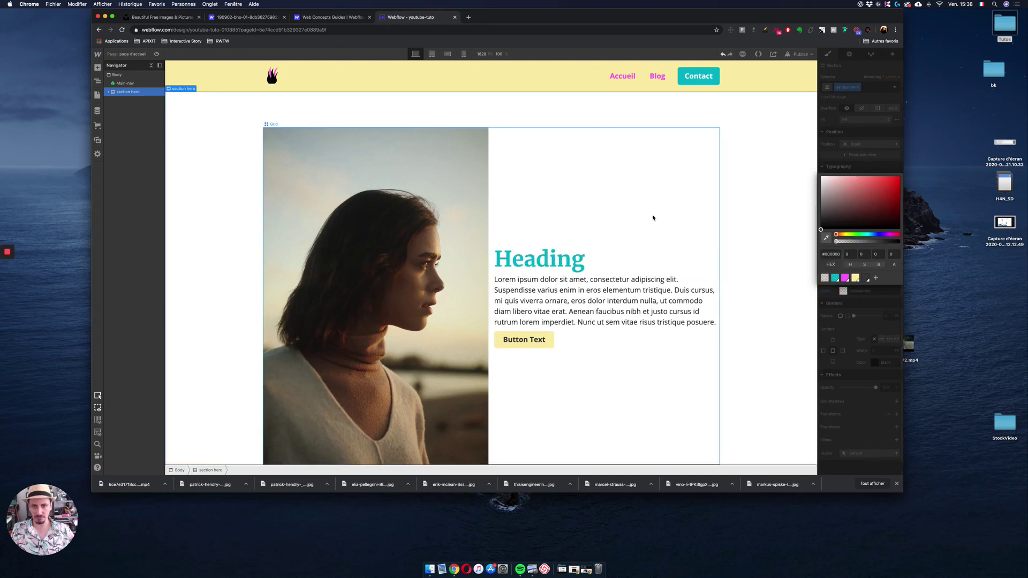
Preview the page to check the hero section on the transparent background, and return to the design view
left_click(156, 54)
scroll(578, 177, "down", 1)
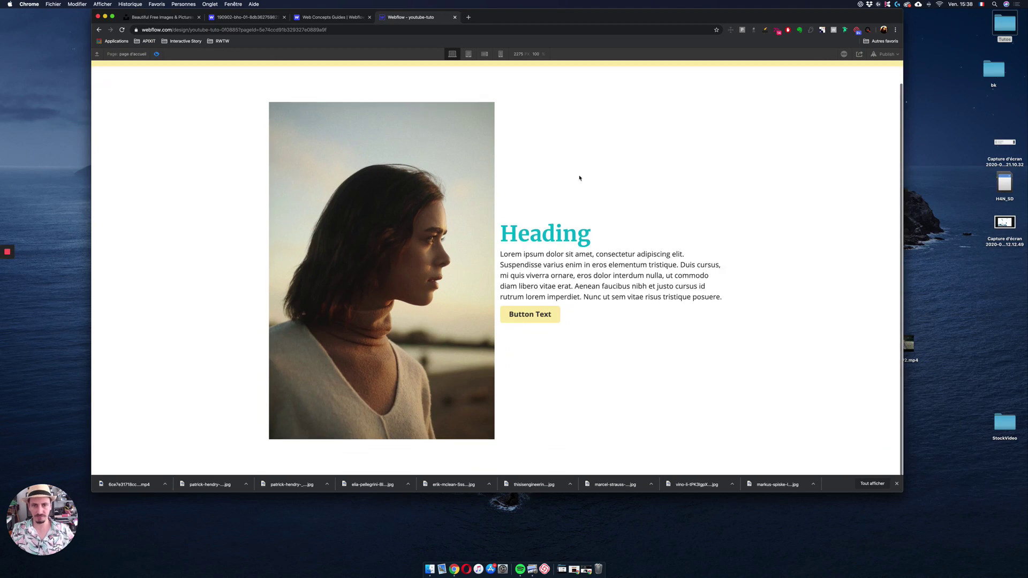
scroll(551, 321, "up", 1)
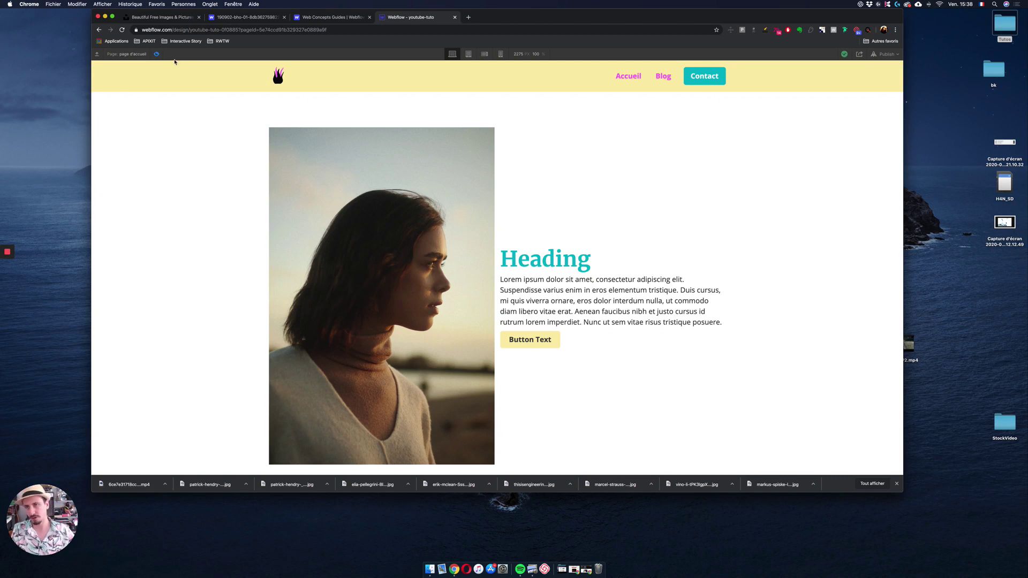
left_click(156, 54)
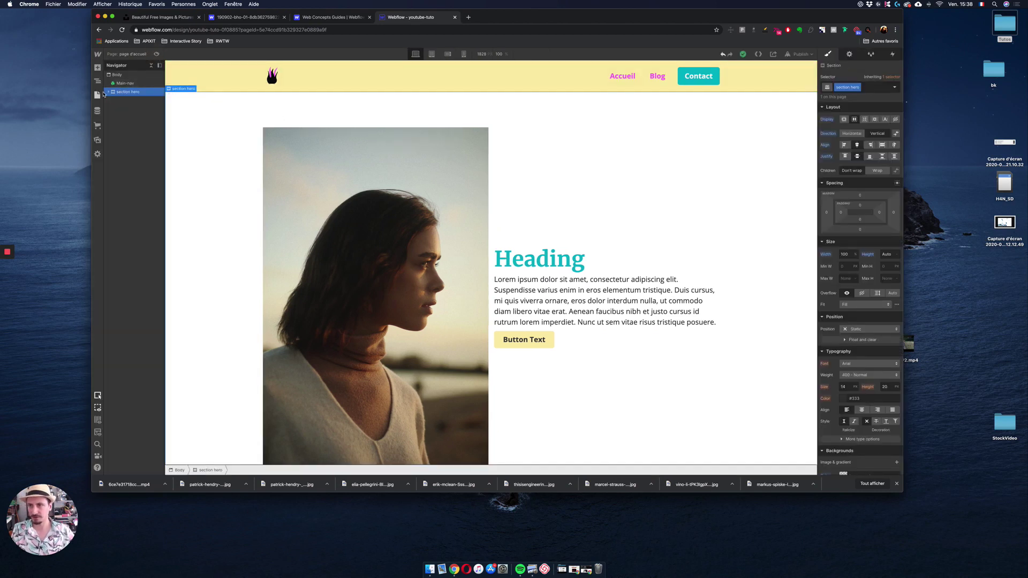
Center the cont-grid-hero div block horizontally within its grid cell
left_click(108, 92)
left_click(114, 101)
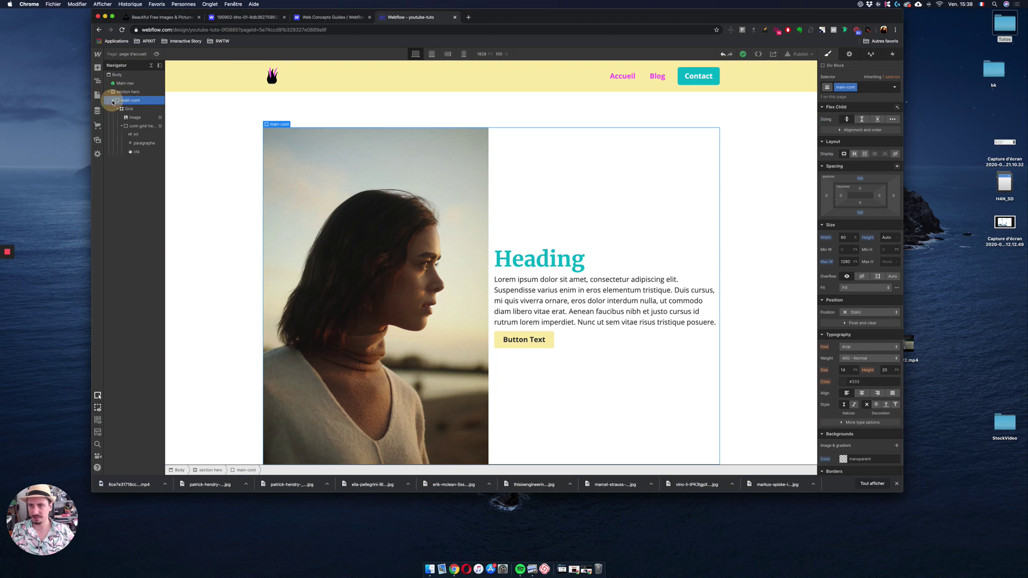
left_click(129, 110)
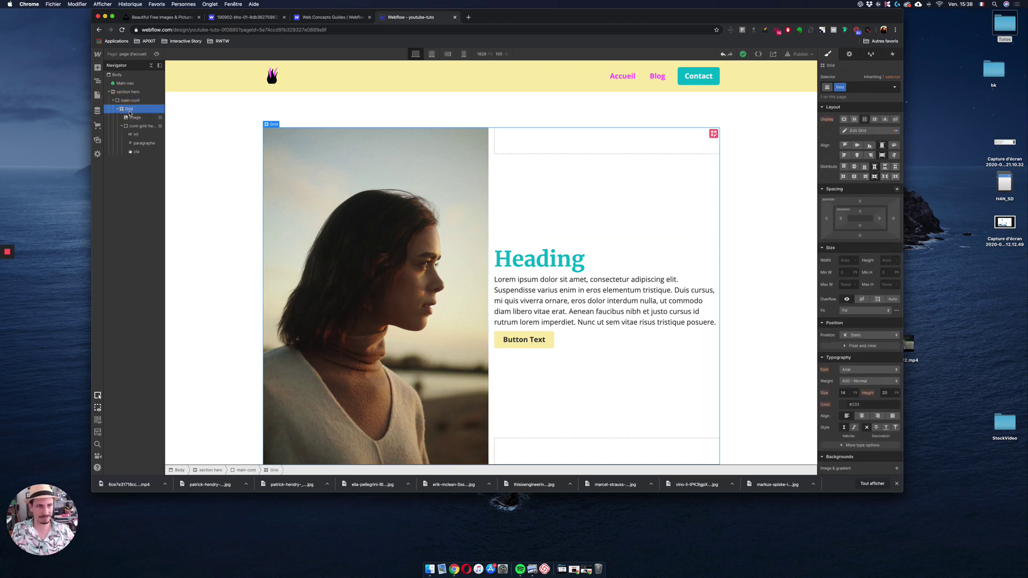
left_click(141, 126)
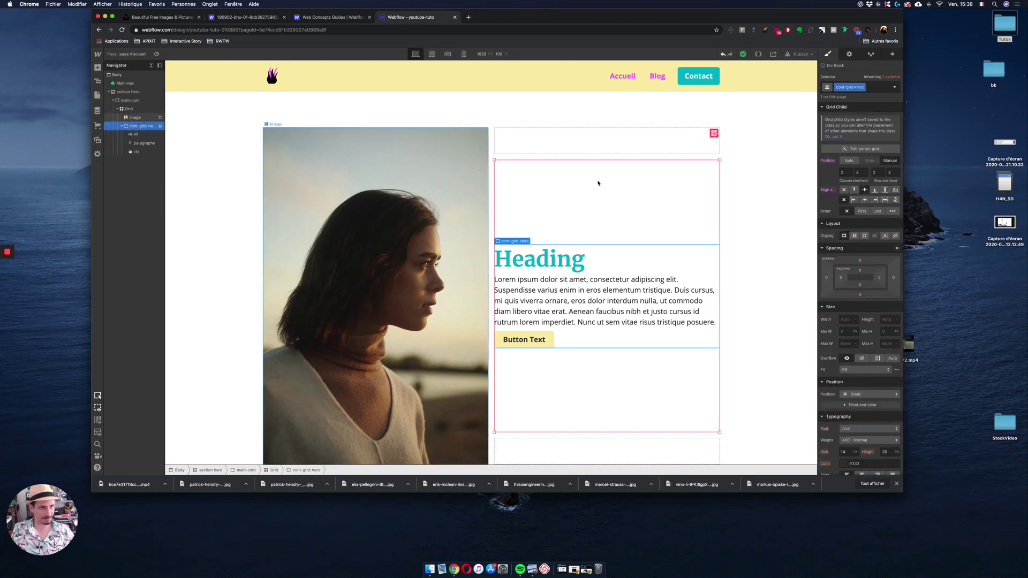
left_click(866, 202)
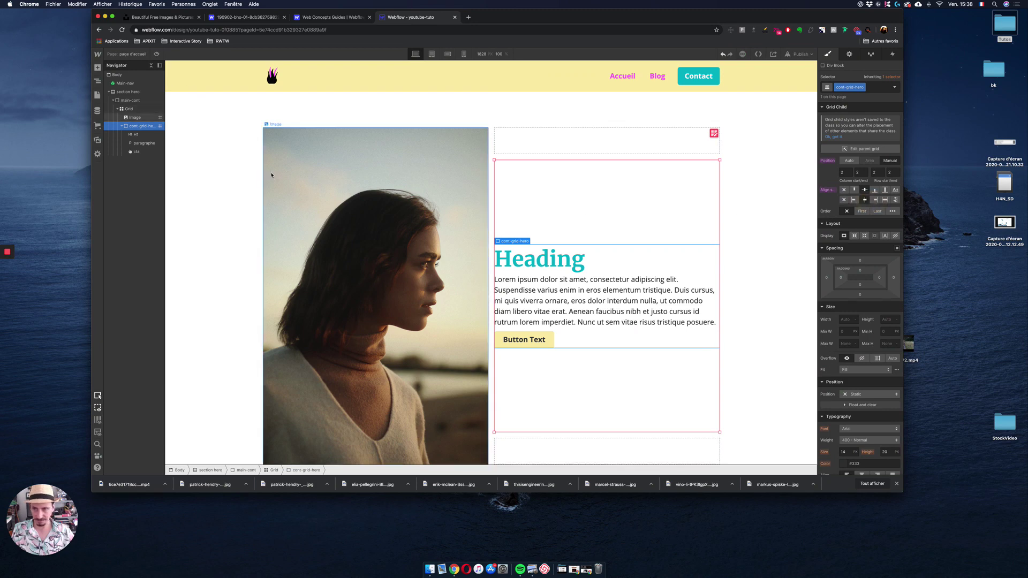
Try a vertical flex layout on the cont-grid-hero div block with its children aligned to the end
left_click(138, 135)
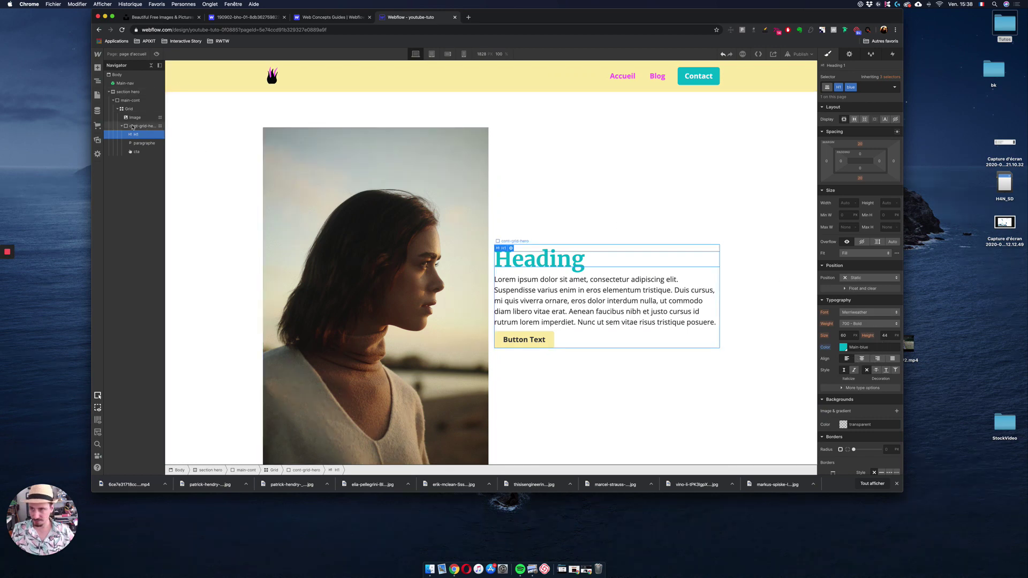
left_click(134, 126)
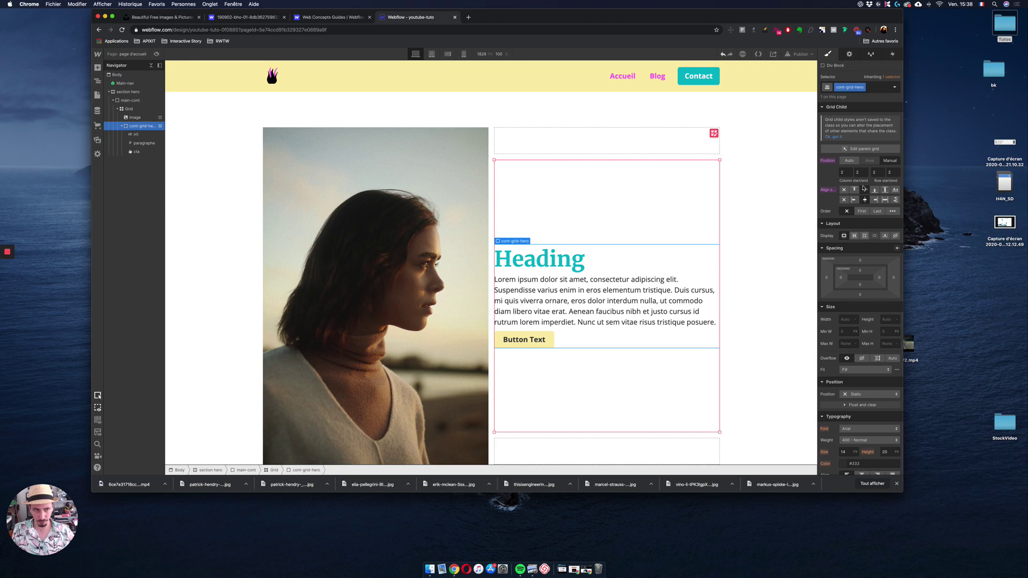
left_click(854, 236)
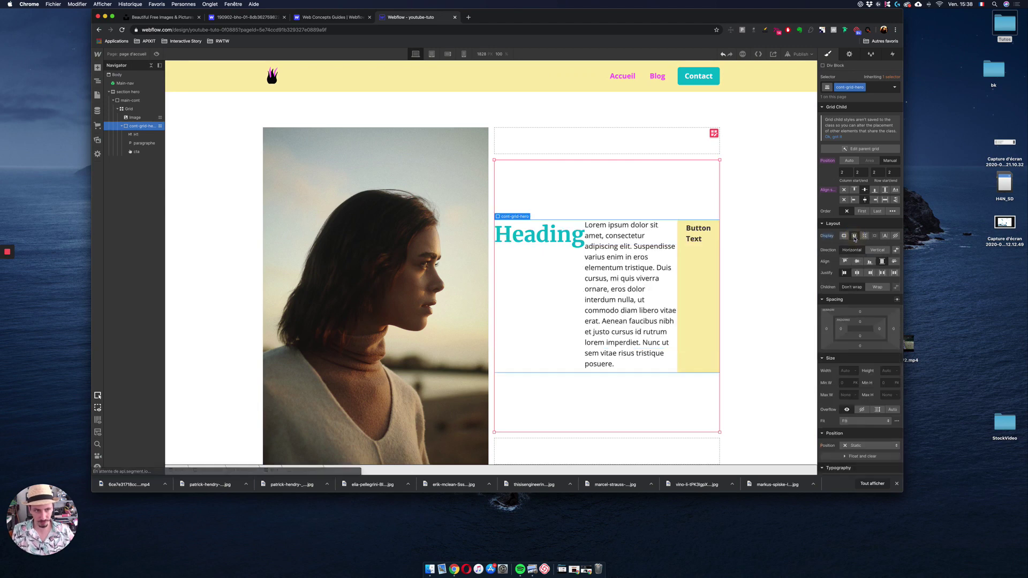
left_click(879, 250)
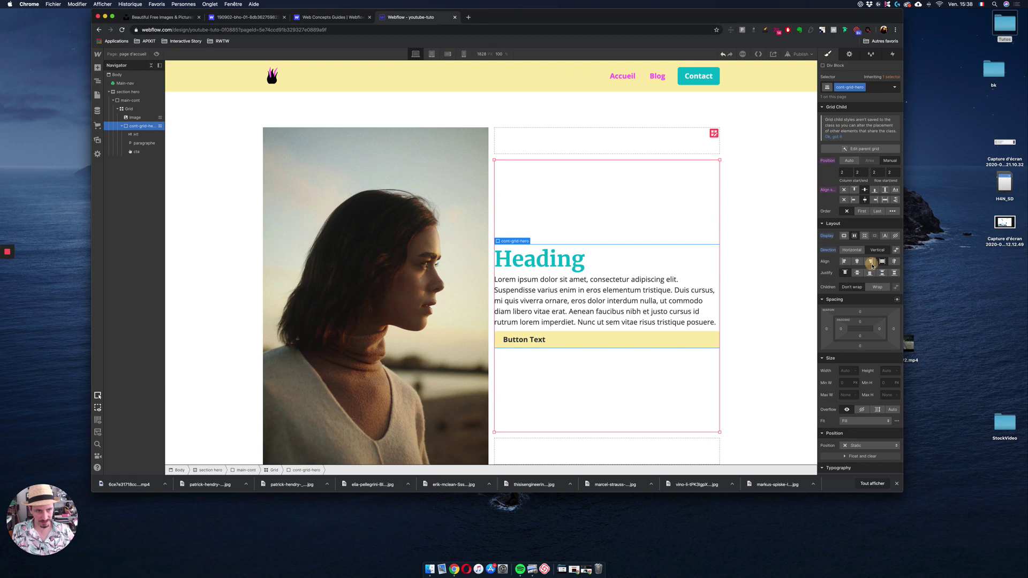
left_click(870, 262)
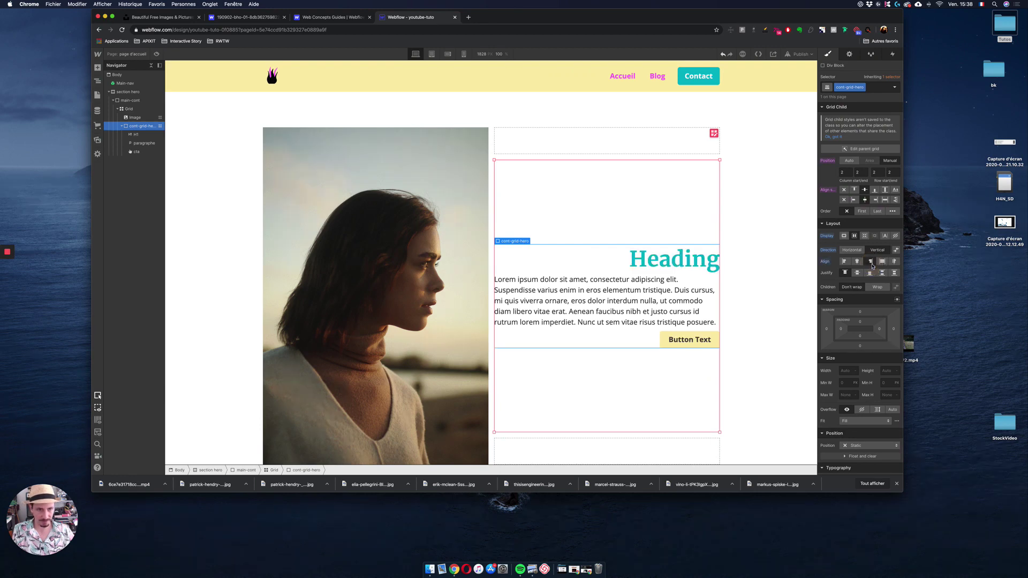
Try centering the text of the hero paragraph
left_click(576, 286)
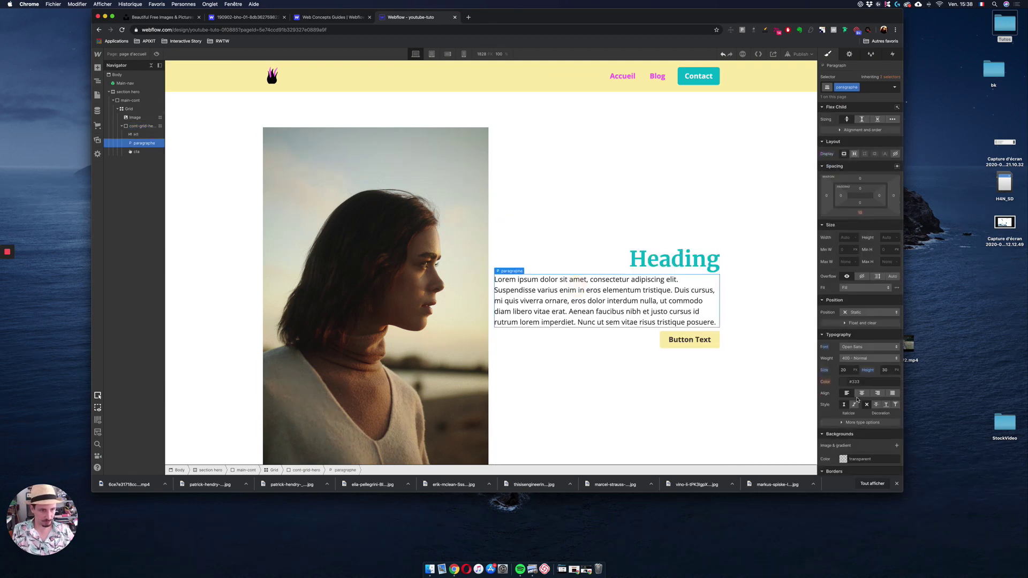
left_click(861, 395)
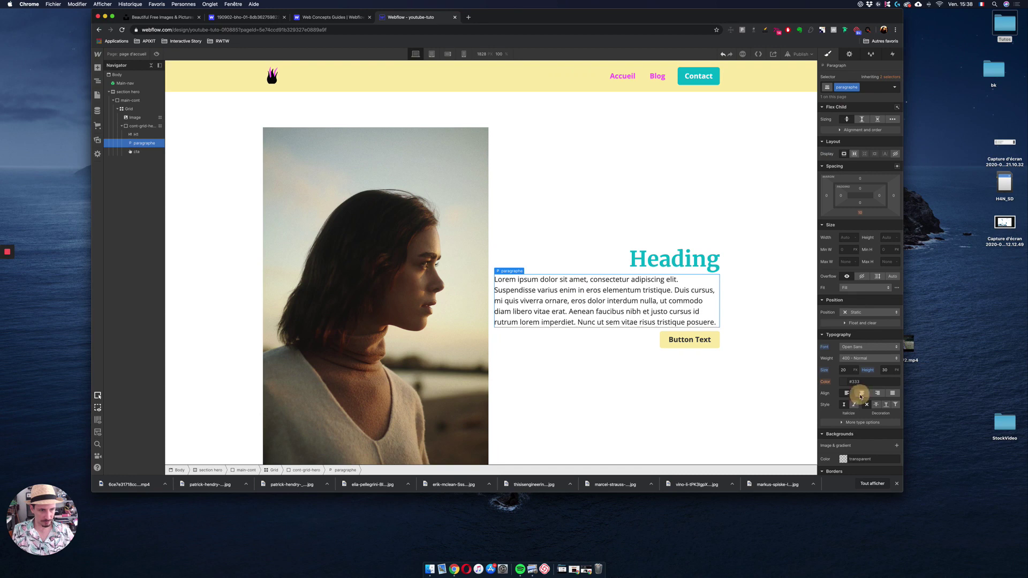
left_click(760, 410)
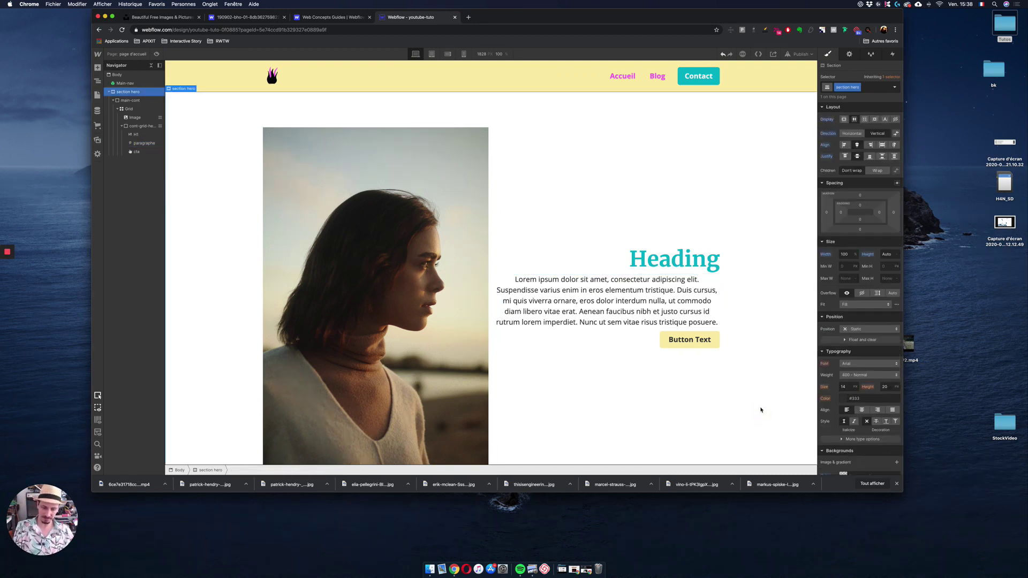
Undo the paragraph's text centering and the flex layout changes on the cont-grid-hero div block
key("super+z")
key("super+z")
key("super+z")
key("super+z")
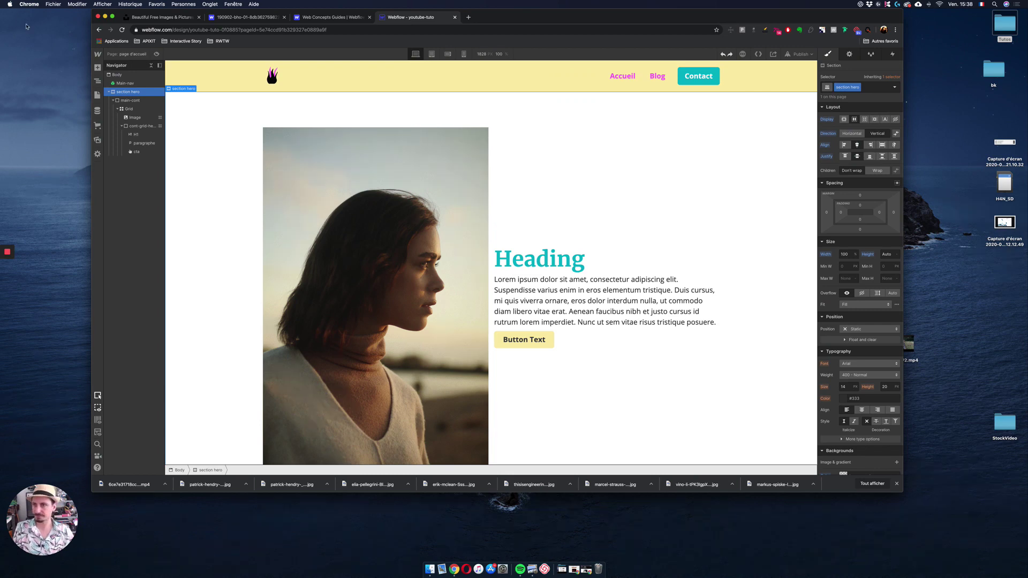
Preview the page and examine the navigation bar and hero section over their full height, and return to the design view
left_click(108, 91)
scroll(386, 124, "down", 1)
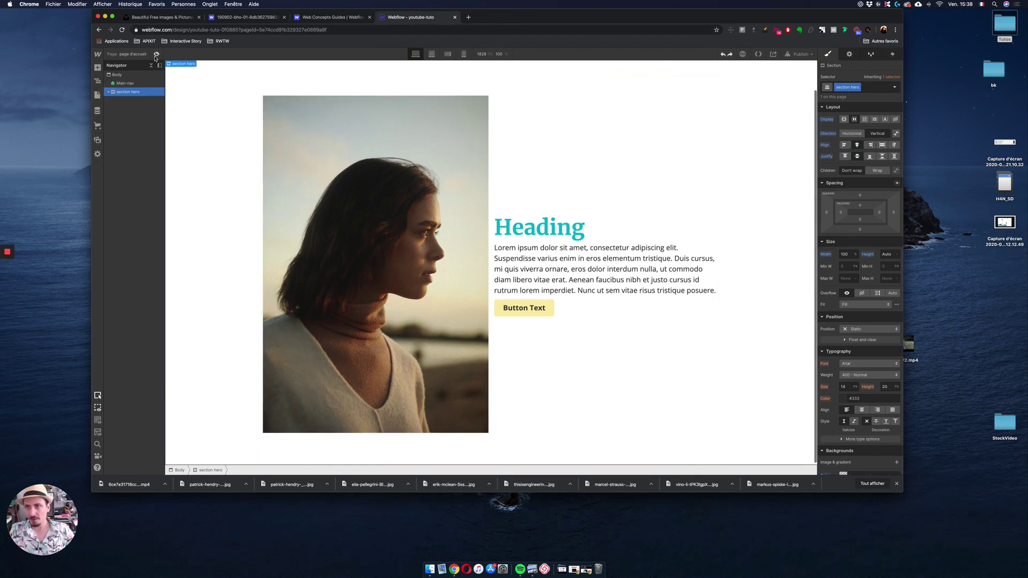
left_click(157, 54)
scroll(376, 92, "up", 1)
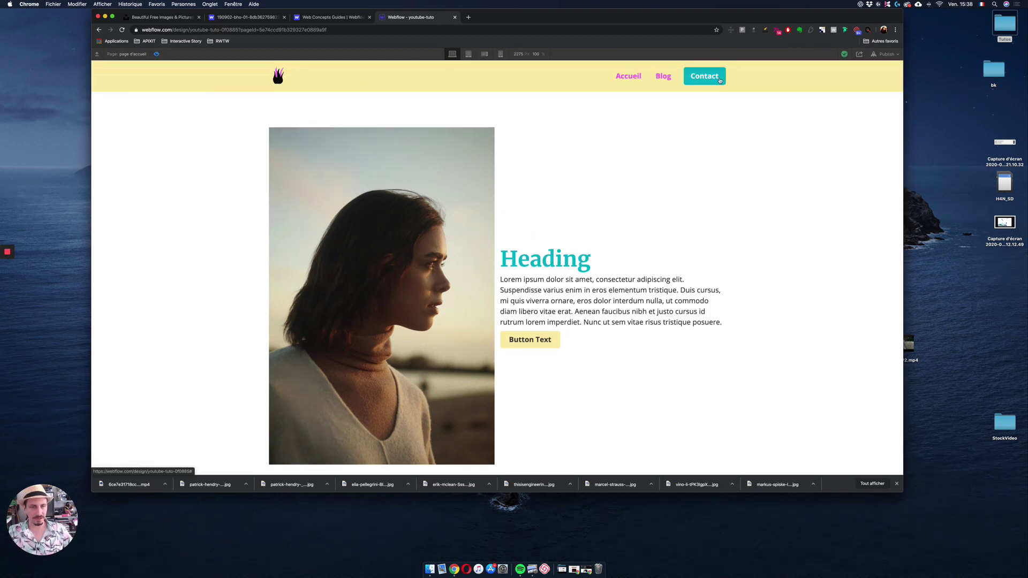
scroll(711, 209, "down", 1)
scroll(712, 210, "up", 1)
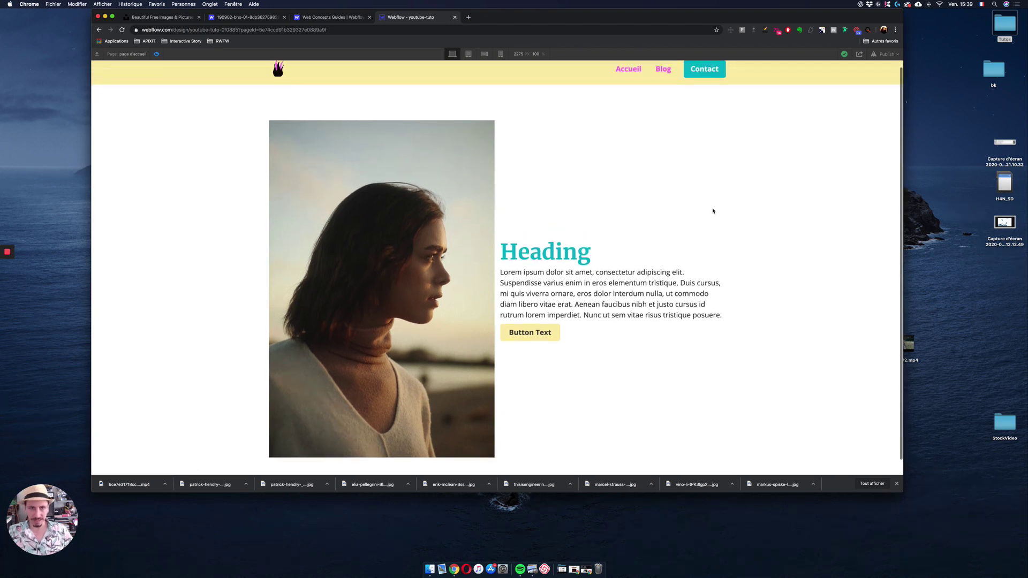
scroll(713, 211, "down", 1)
scroll(713, 211, "up", 1)
scroll(713, 211, "down", 1)
scroll(713, 211, "up", 1)
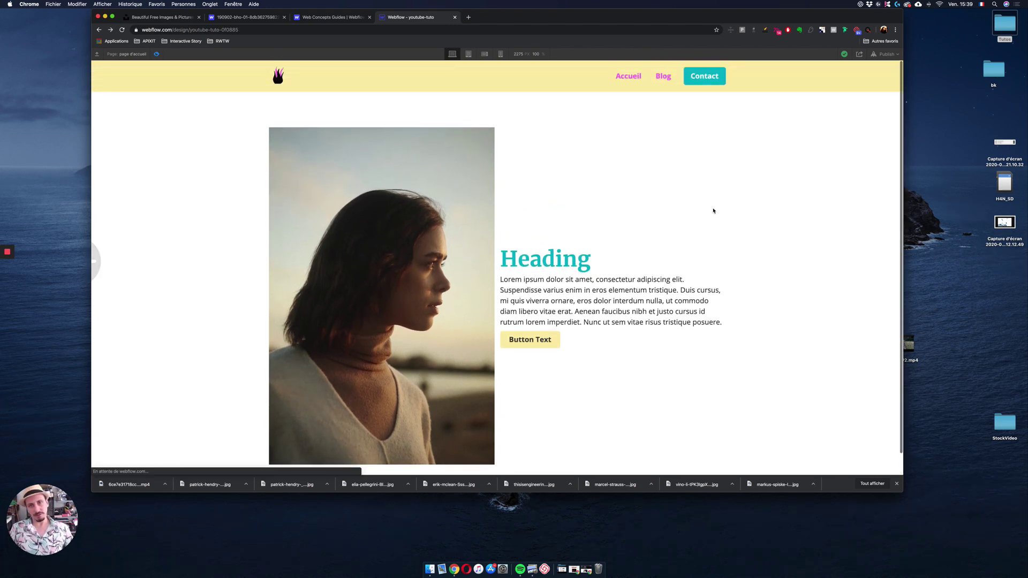
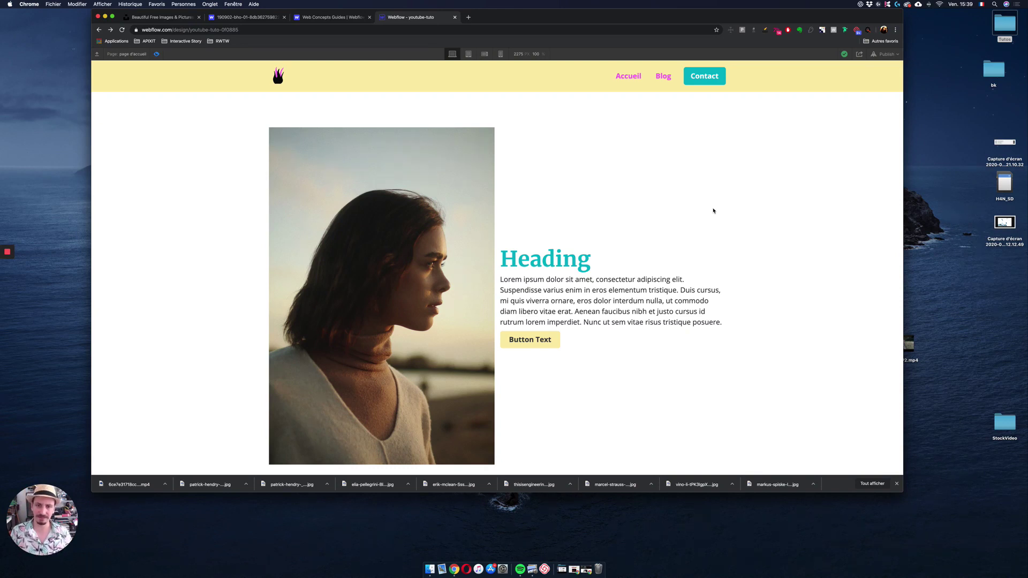
scroll(713, 210, "down", 2)
scroll(714, 211, "up", 2)
scroll(713, 210, "down", 1)
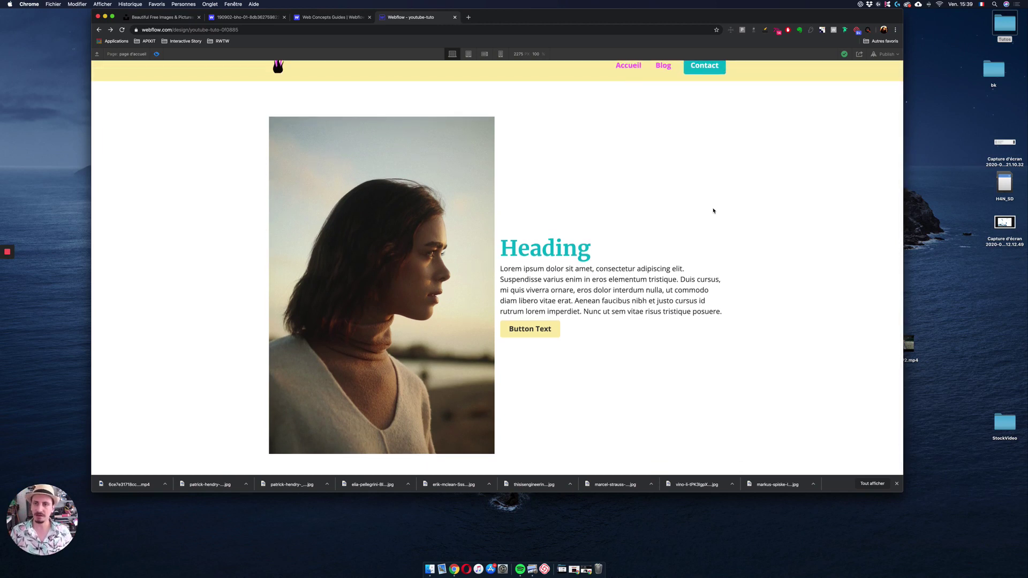
scroll(713, 211, "down", 1)
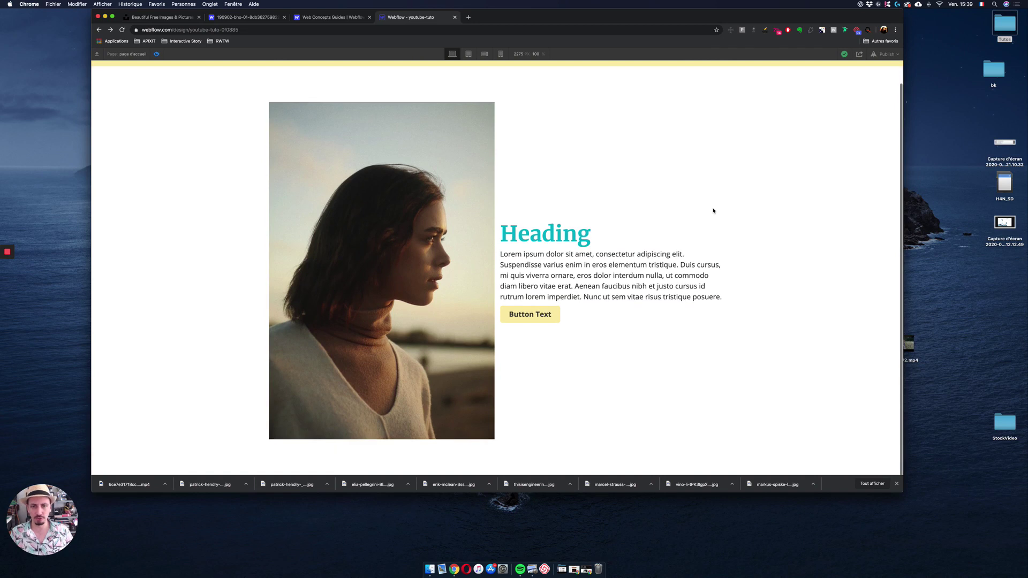
scroll(713, 211, "up", 1)
scroll(713, 211, "down", 1)
scroll(713, 211, "up", 1)
scroll(713, 210, "down", 1)
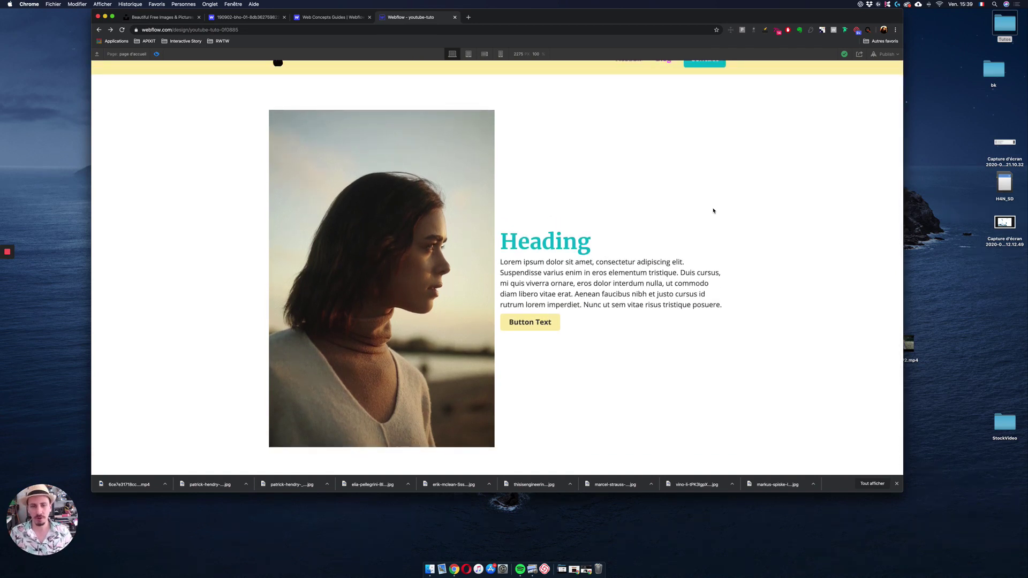
scroll(713, 211, "down", 1)
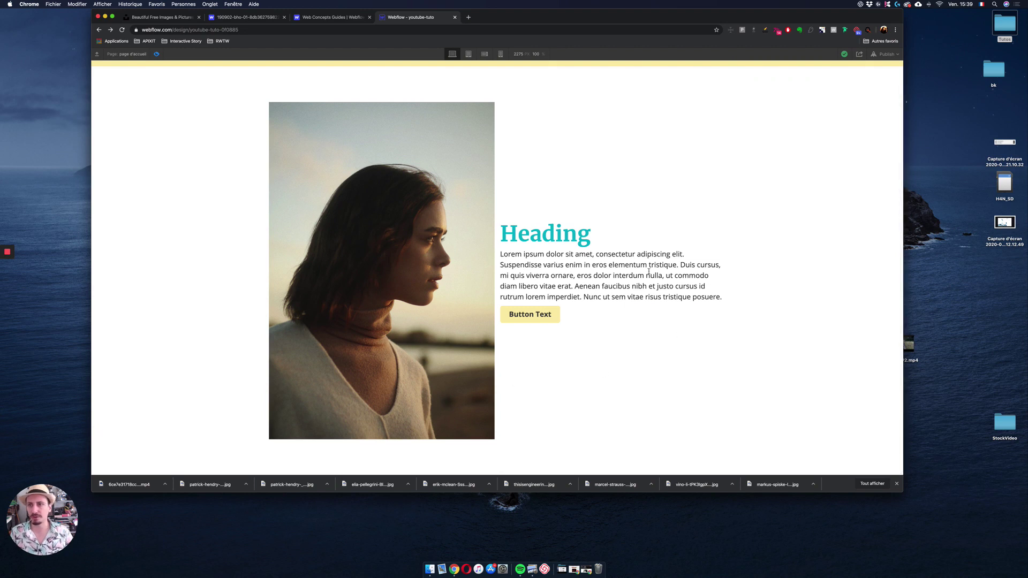
left_click(156, 53)
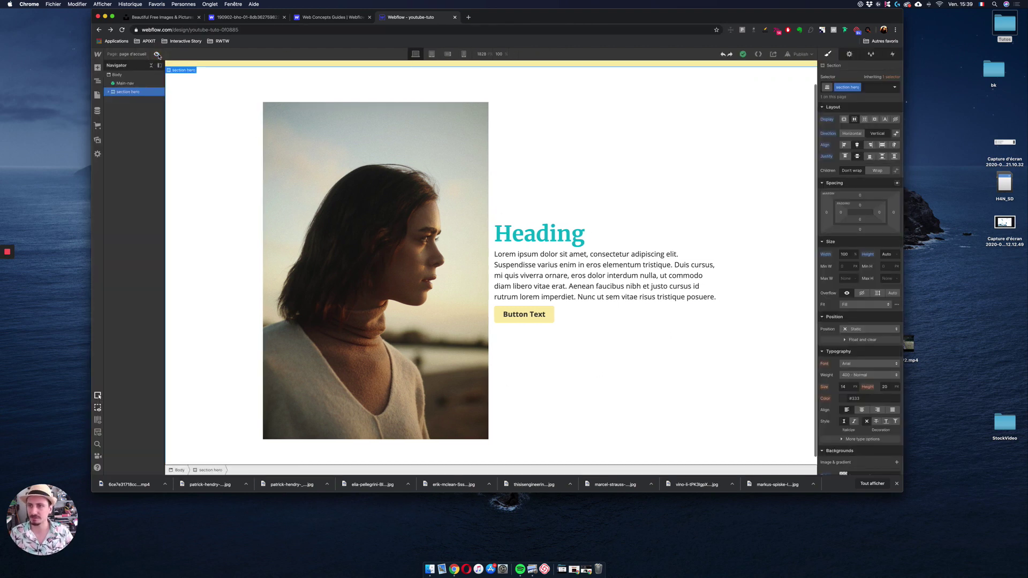
Add a new Section element to the page directly below the section hero
left_click(97, 69)
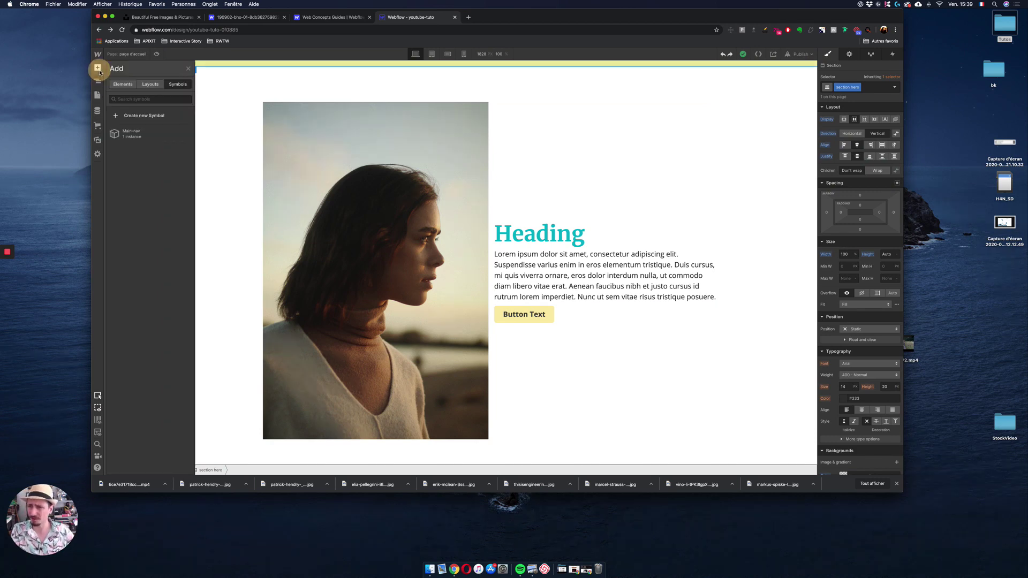
left_click(123, 84)
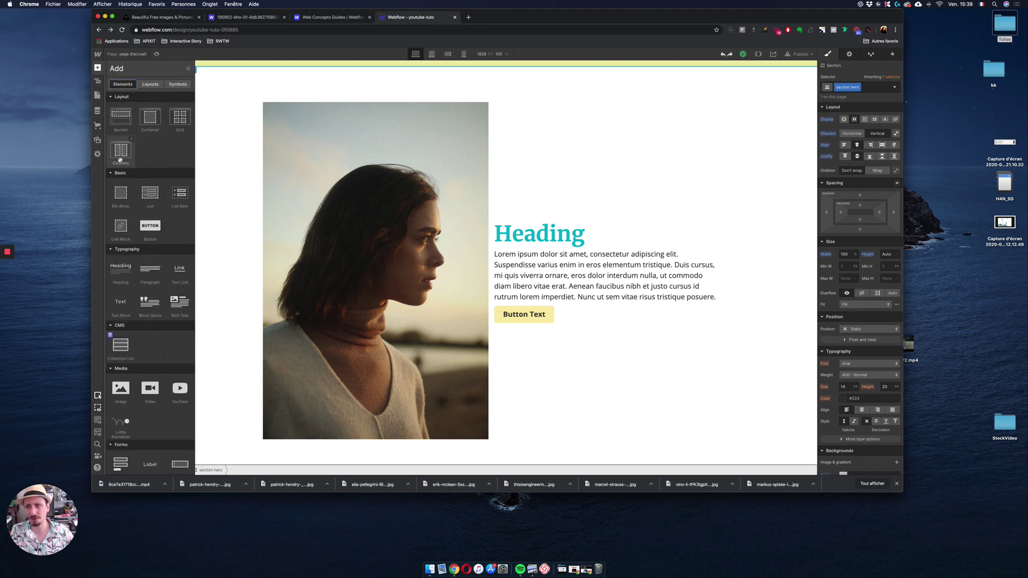
left_click(97, 86)
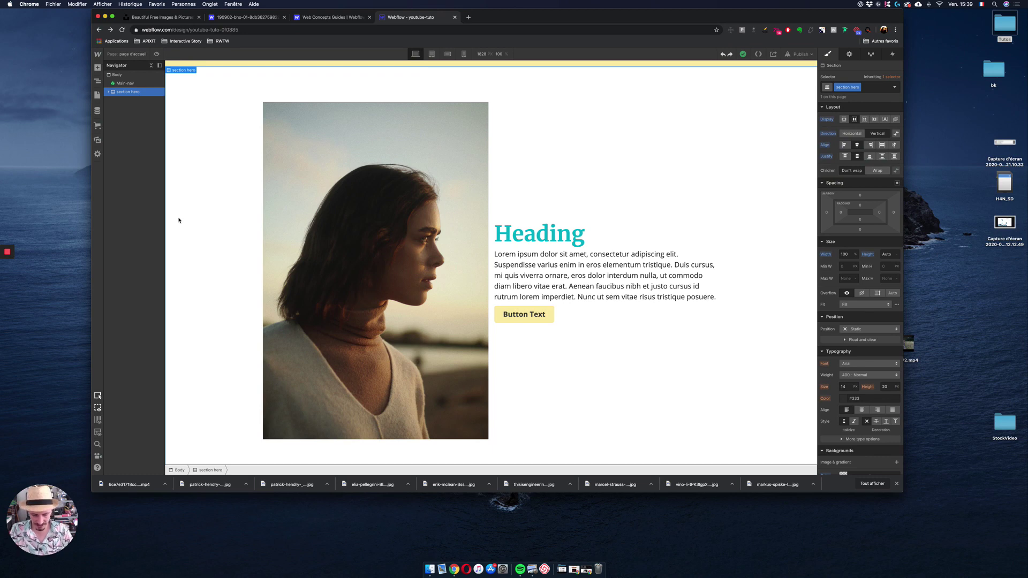
key("super+e")
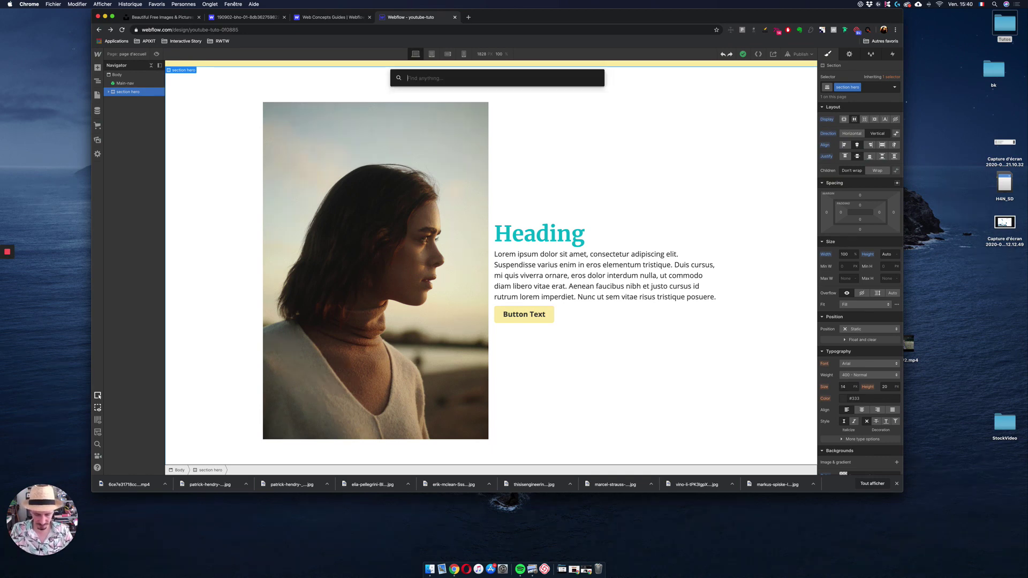
type("sec")
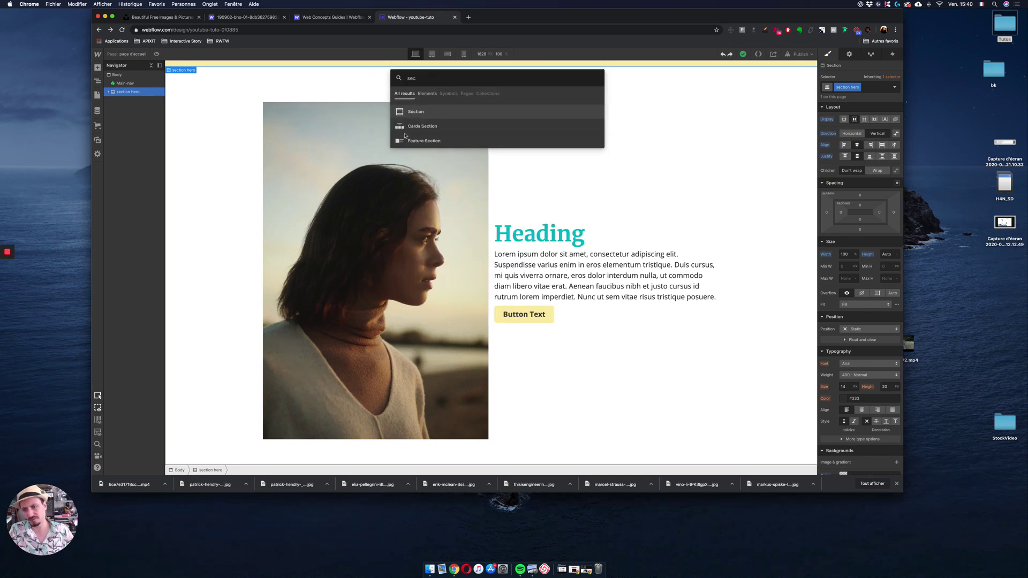
left_click(414, 111)
left_click_drag(225, 468, 108, 91)
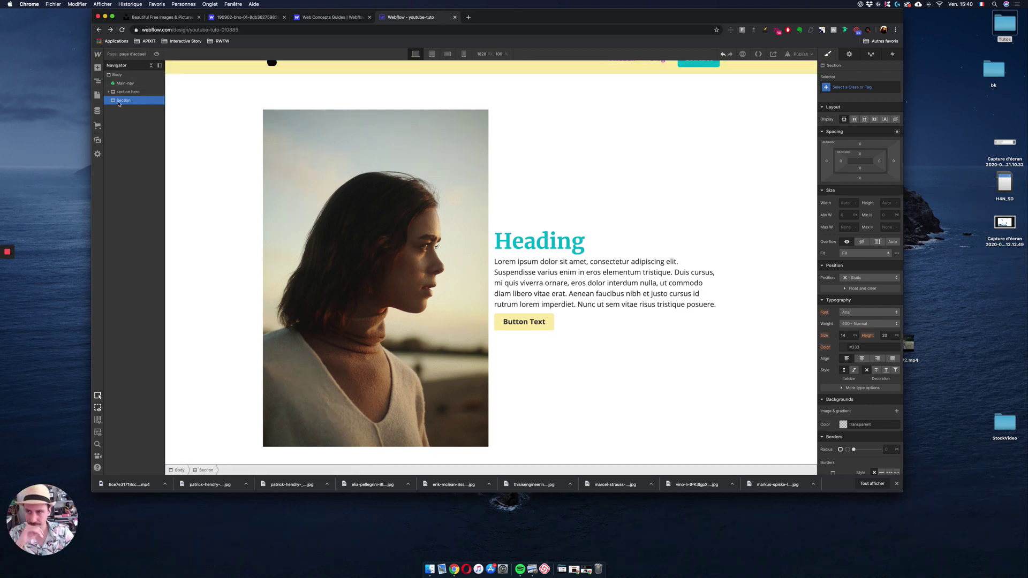
Create the class "section presentation" on the new section
left_click(849, 86)
type("section")
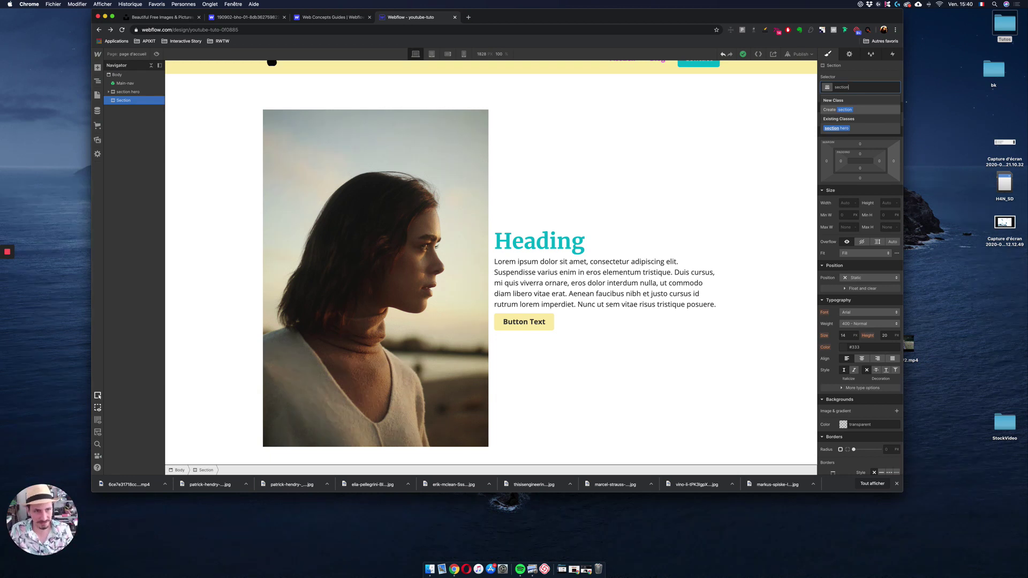
type("presentation")
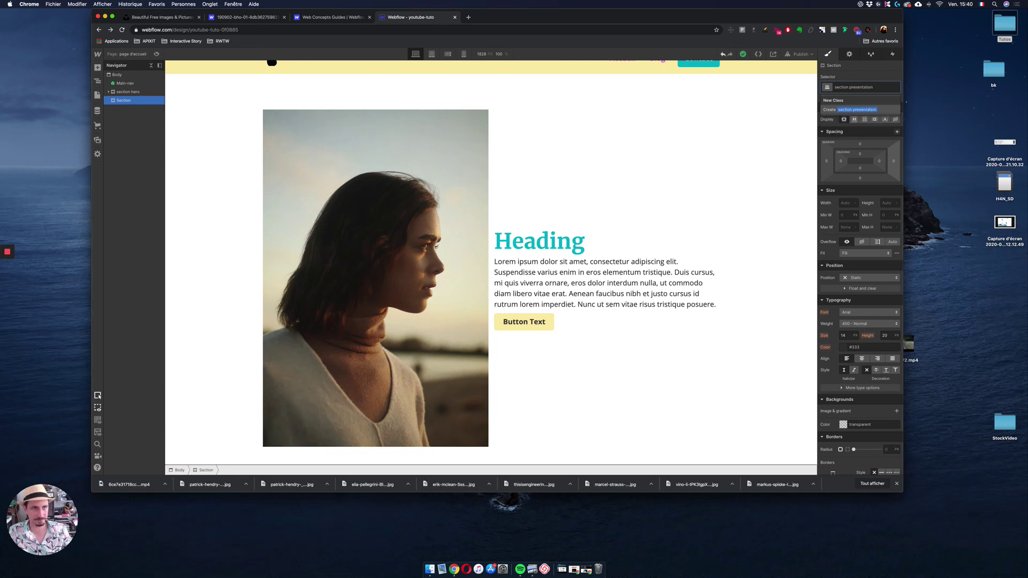
key("Return")
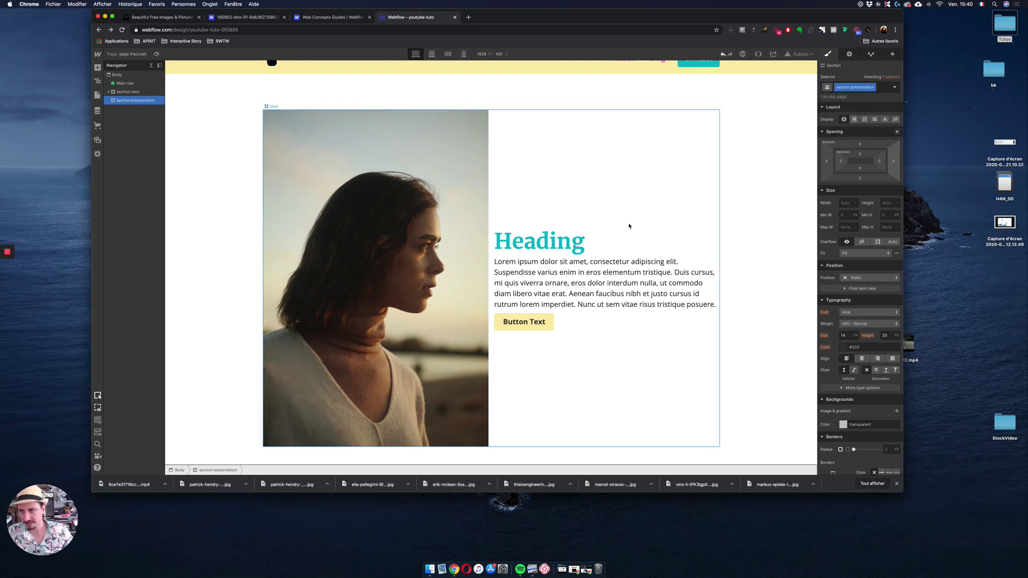
Add a Div Block inside the section presentation and assign it the existing main-cont class
scroll(629, 225, "down", 2)
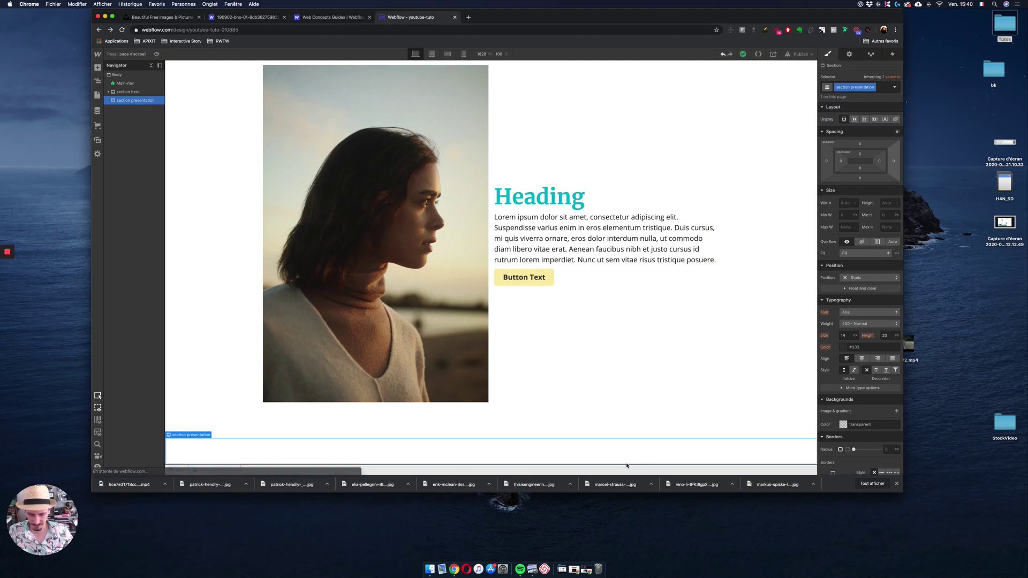
key("super+e")
type("d")
left_click(436, 109)
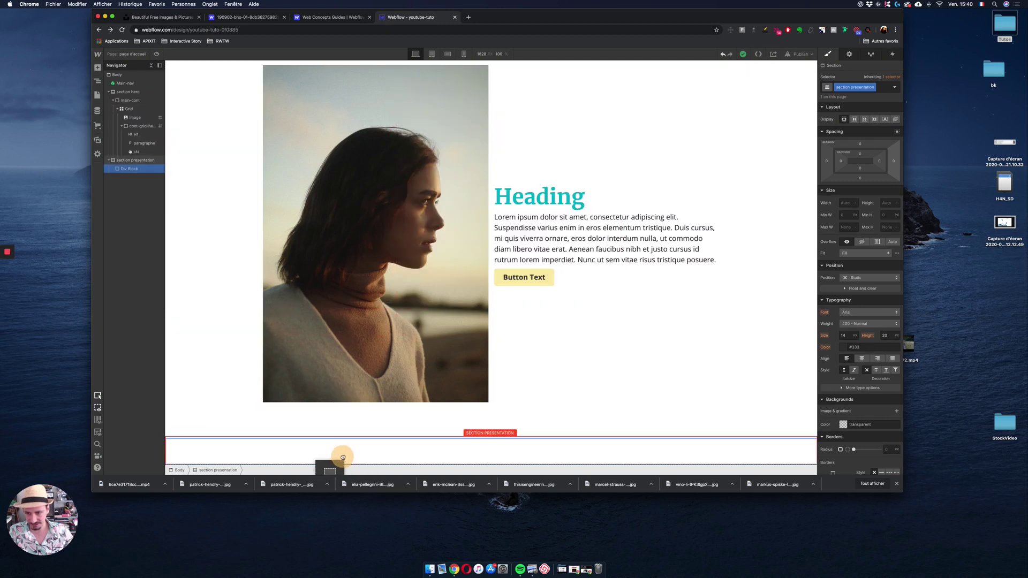
left_click(874, 87)
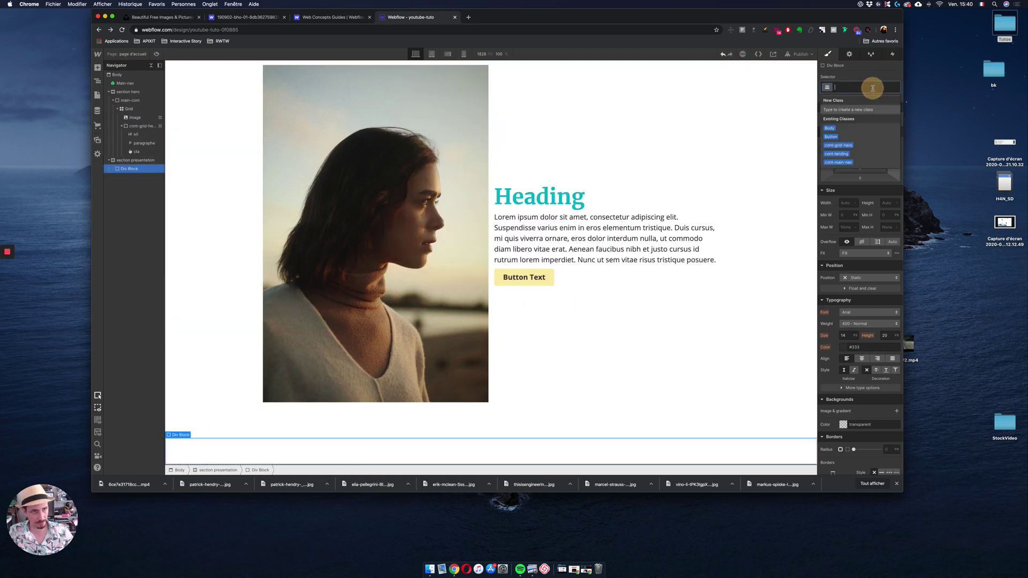
type("mai")
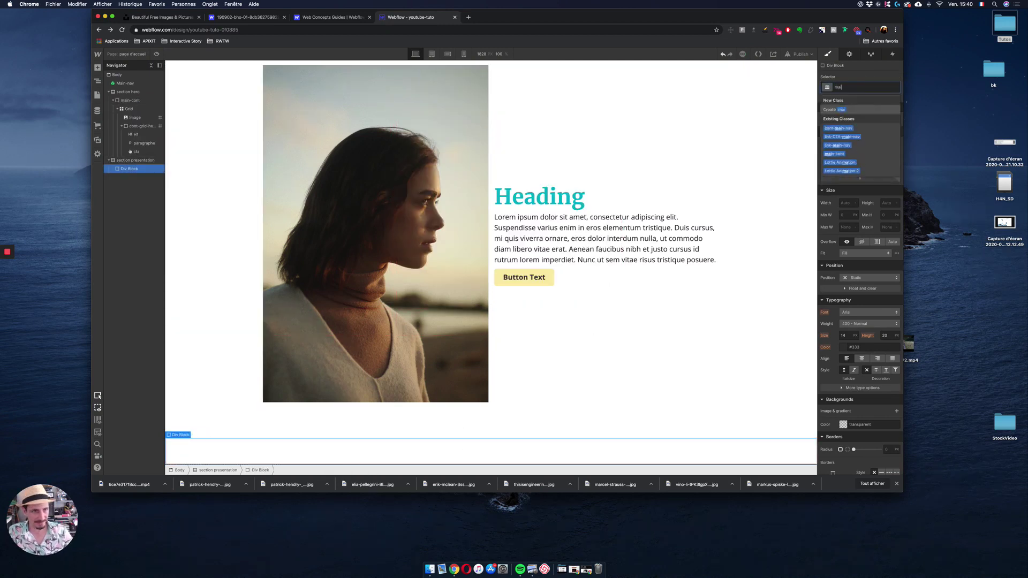
key("Down")
key("Down")
key("Down")
key("Down")
key("Return")
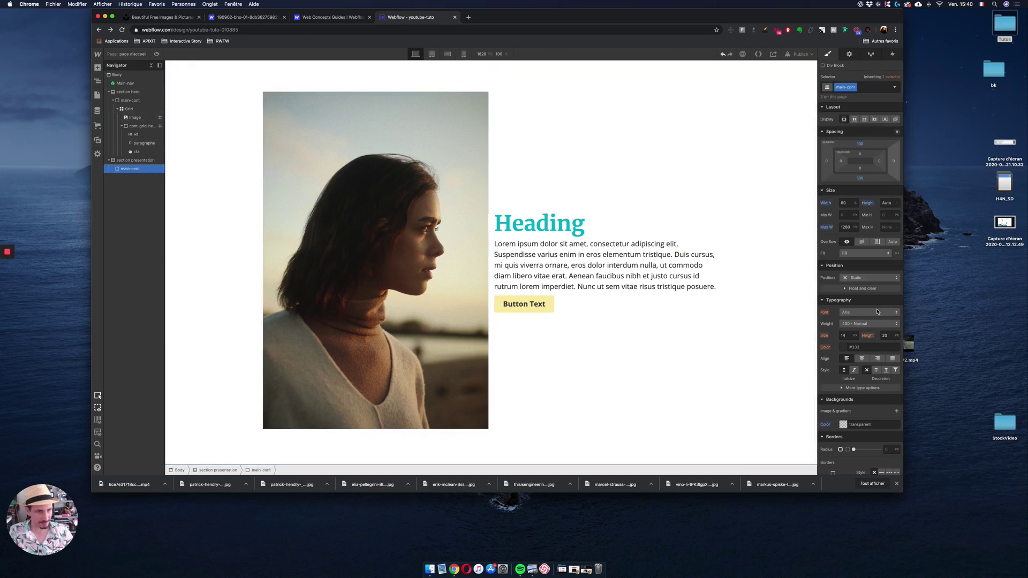
Try a height of 300 px on the main-cont div block in the section presentation
left_click(888, 203)
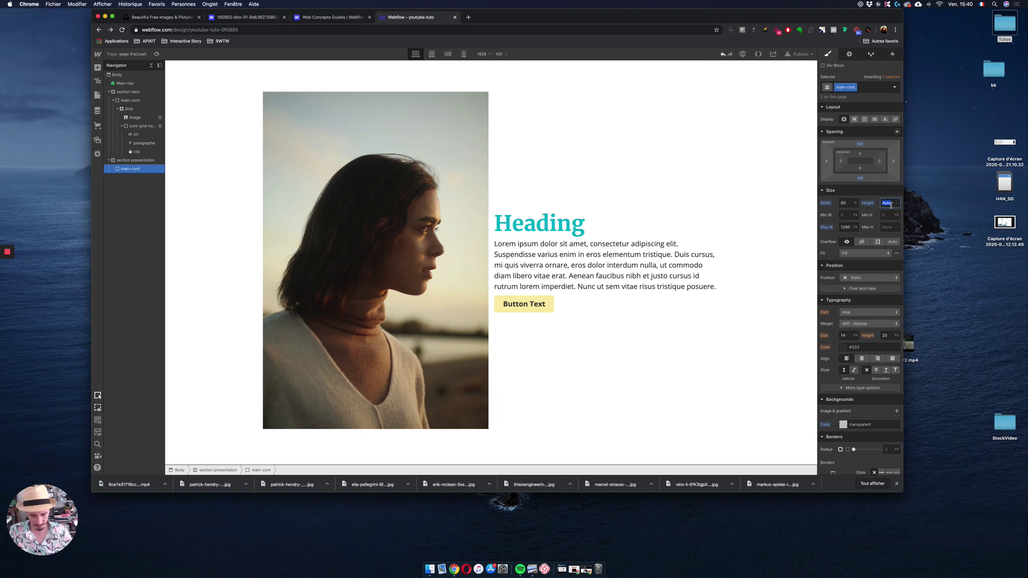
type("300")
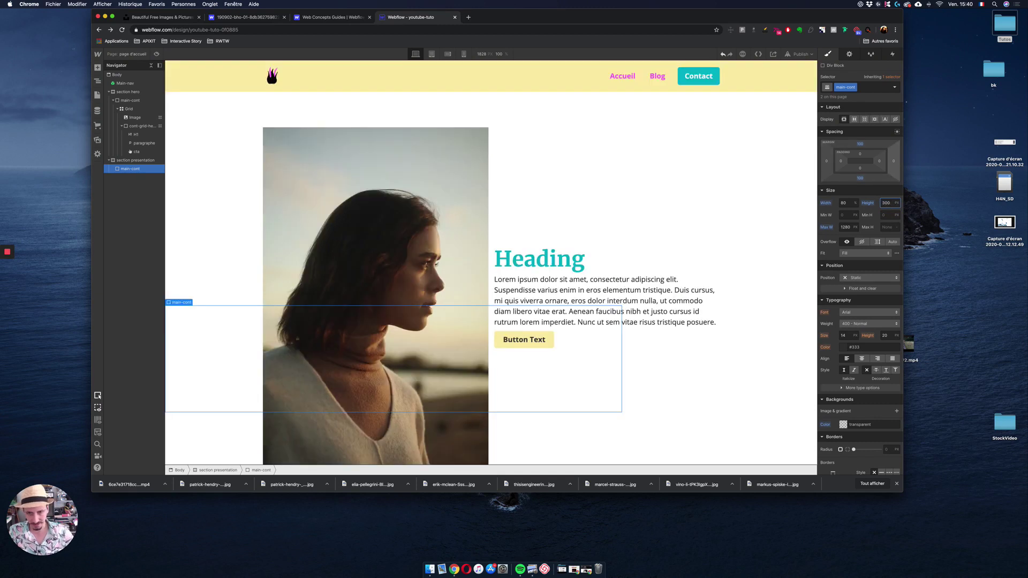
left_click(145, 161)
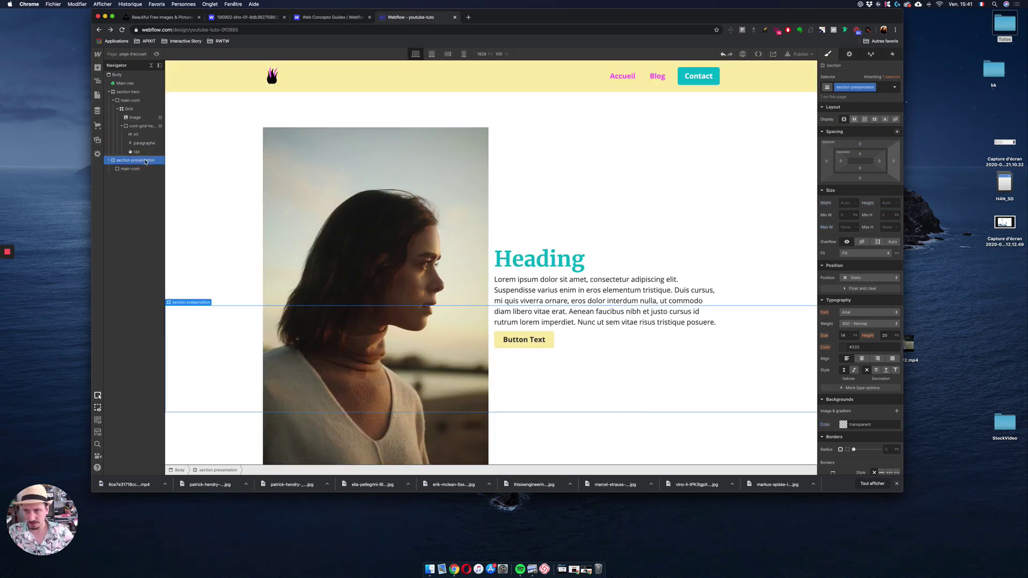
left_click(137, 169)
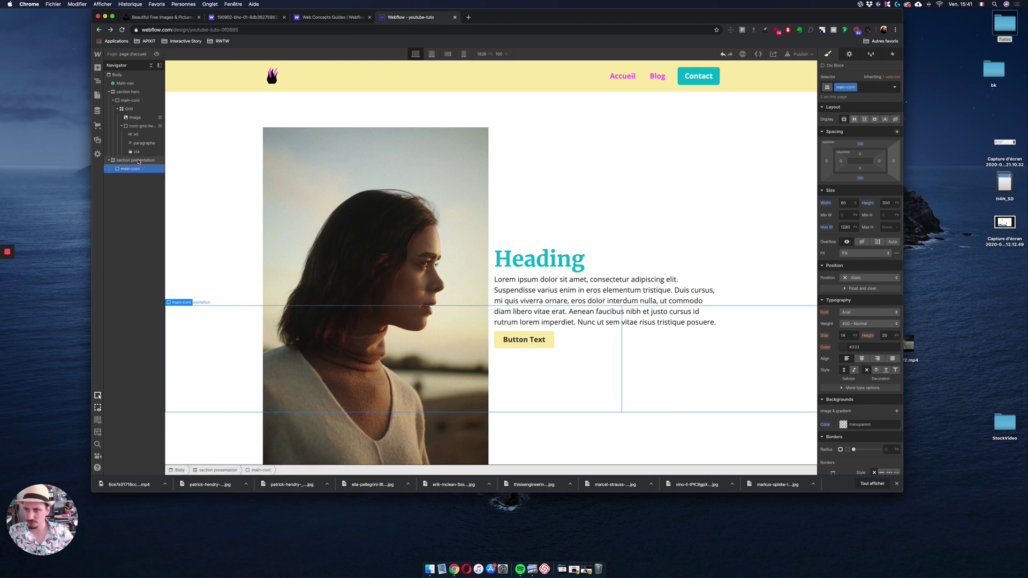
left_click(133, 161)
left_click(134, 92)
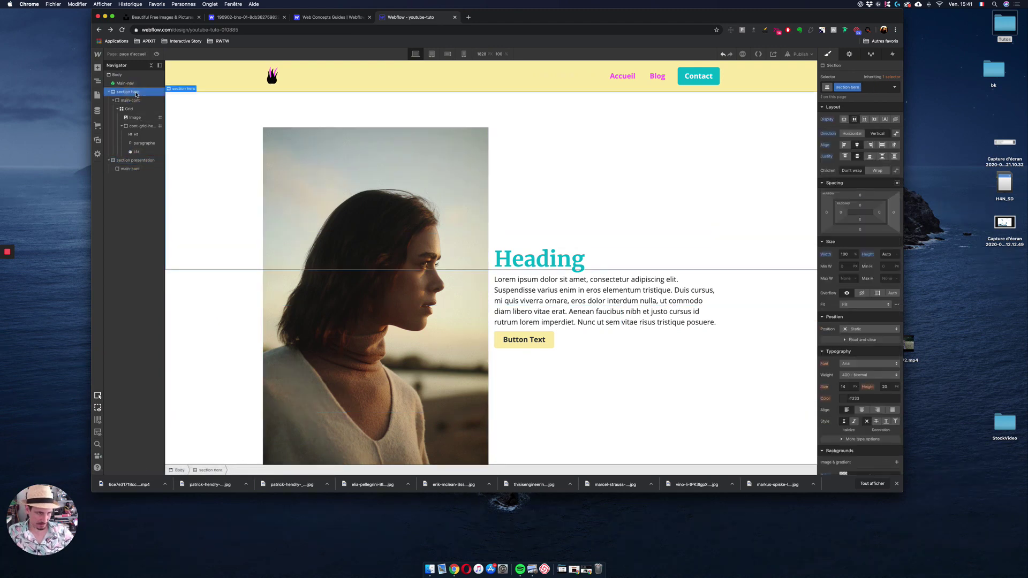
Set the height of the main-cont div block in the section hero back to Auto
left_click(136, 100)
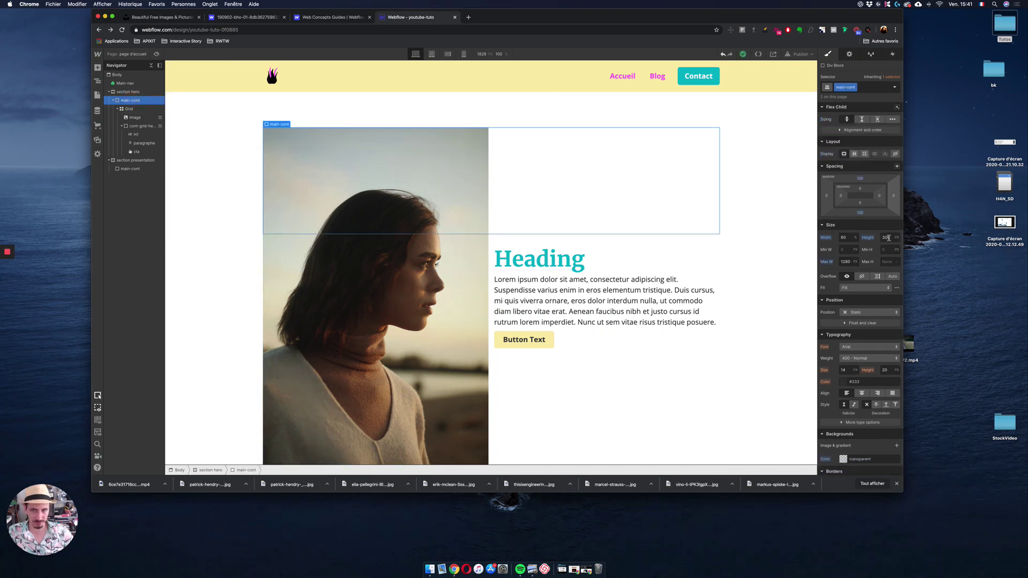
left_click(886, 237)
type("au")
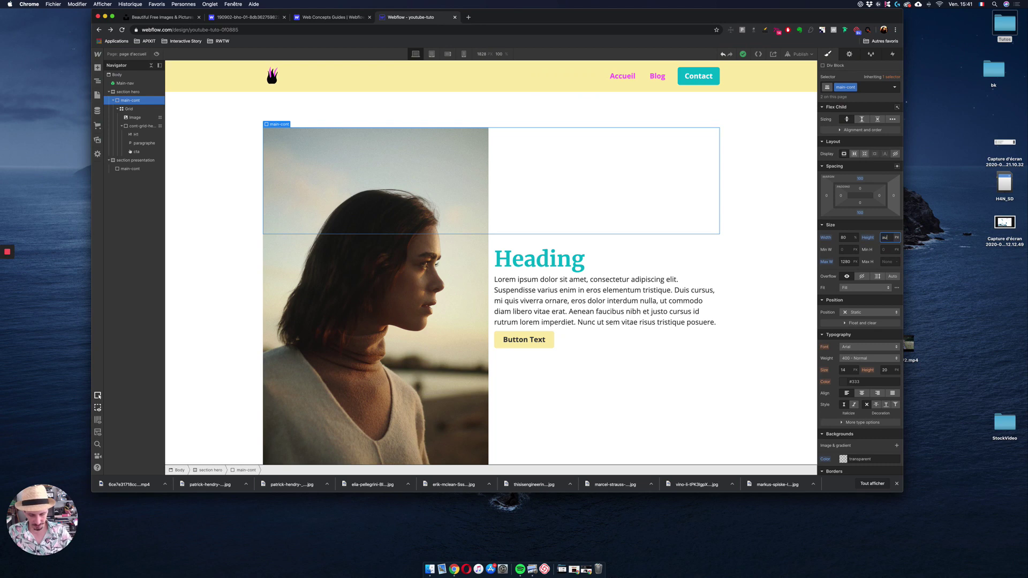
type("to")
key("Return")
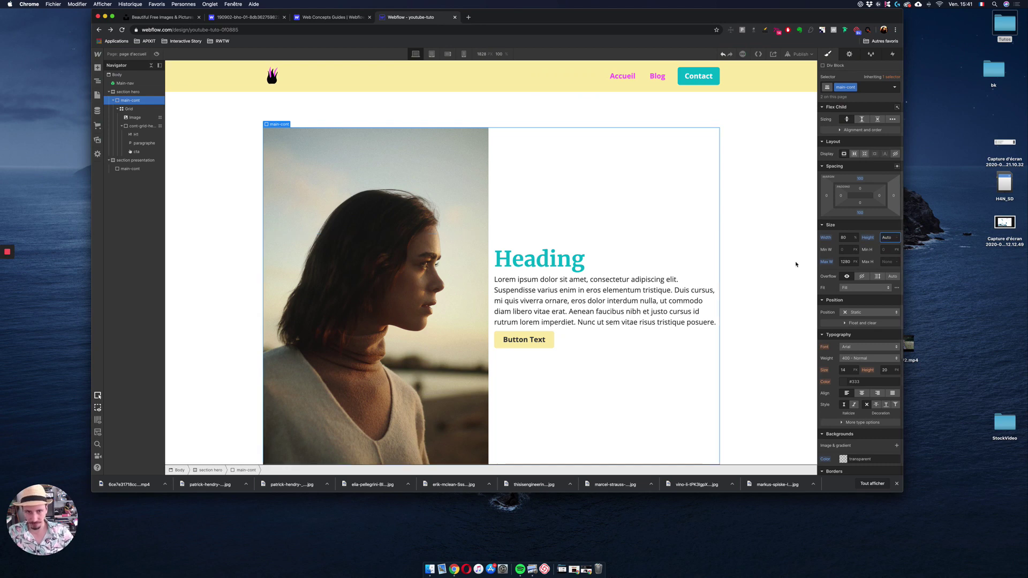
Add a Paragraph element inside the main-cont div block of the section presentation
left_click(113, 100)
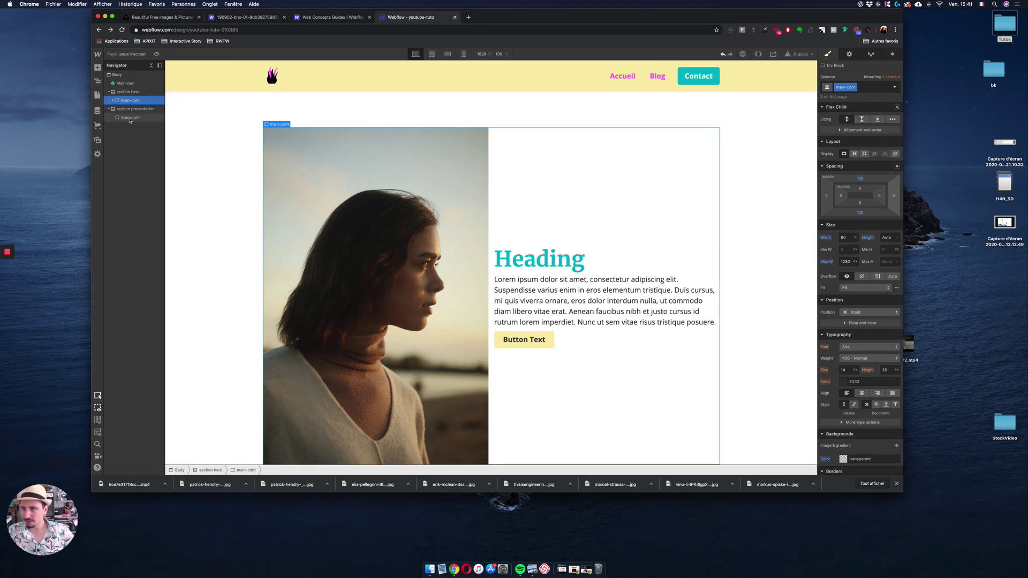
left_click(130, 117)
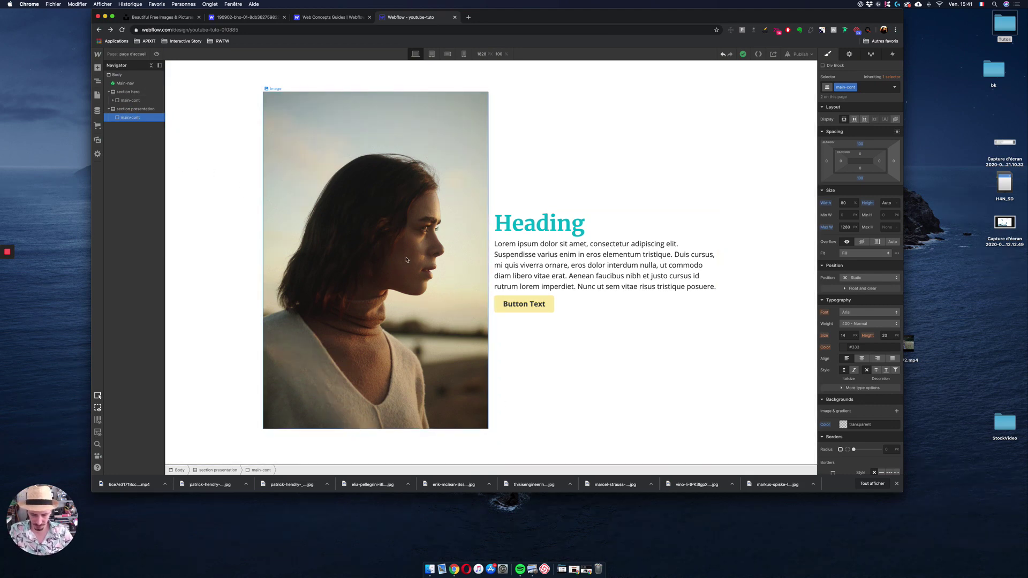
key("super+e")
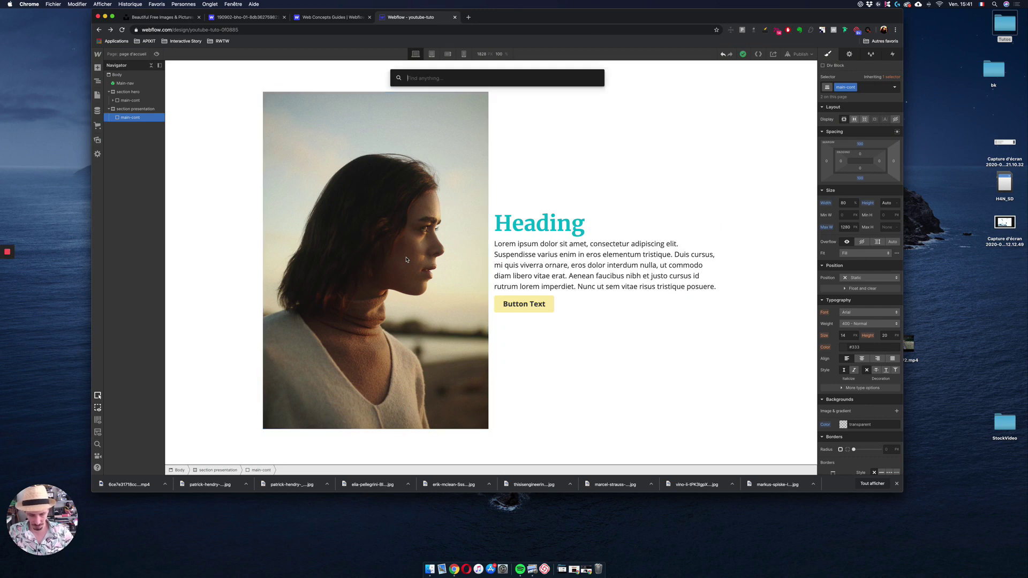
type("p")
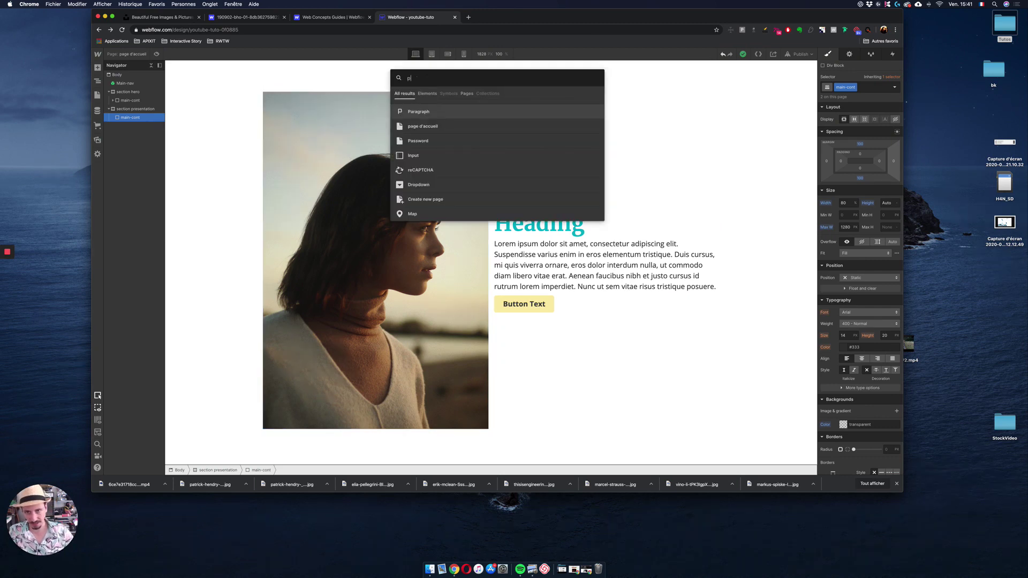
left_click(419, 111)
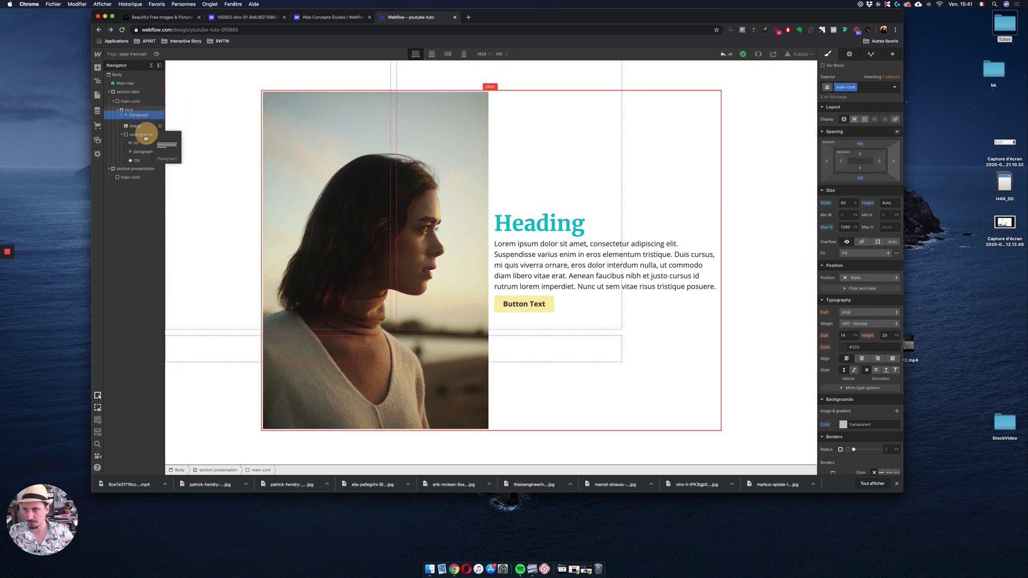
left_click(140, 176)
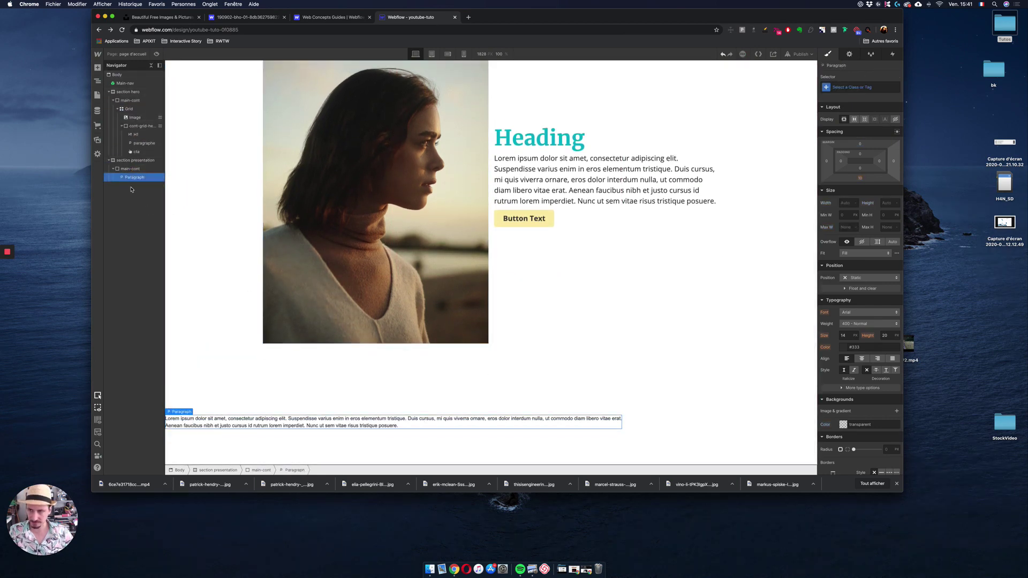
Duplicate the new paragraph three times within the section presentation's main-cont div block
key("super+d")
key("super+d")
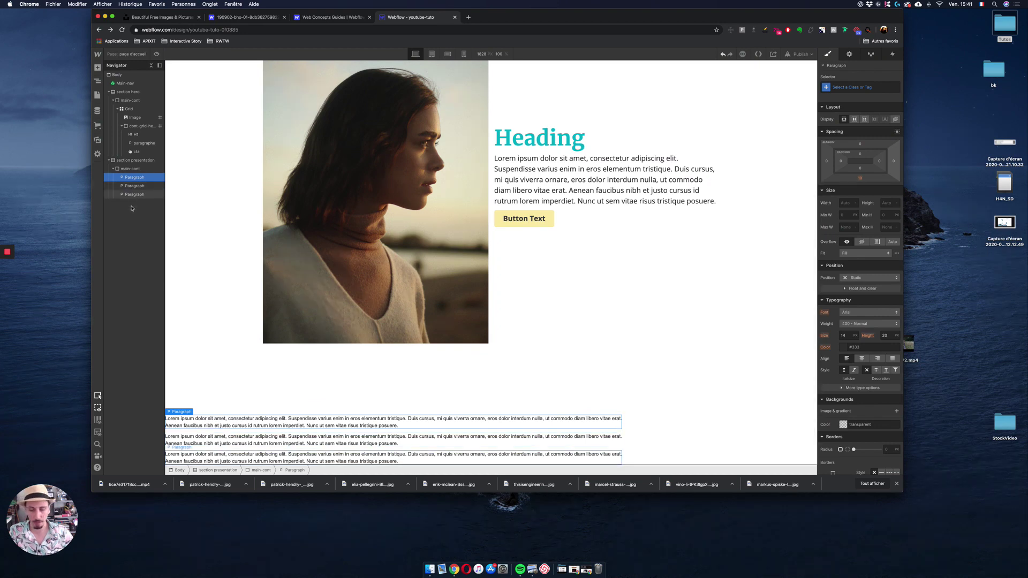
key("super+d")
scroll(419, 390, "down", 2)
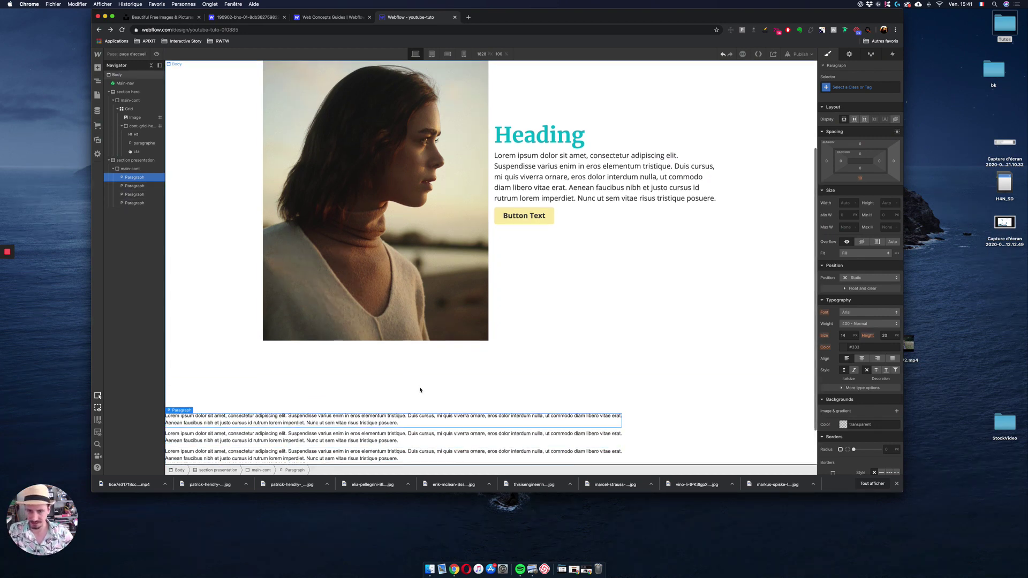
Insert a Columns element above the paragraphs in the section presentation's main-cont div block, using the layout of four equal columns
left_click(130, 168)
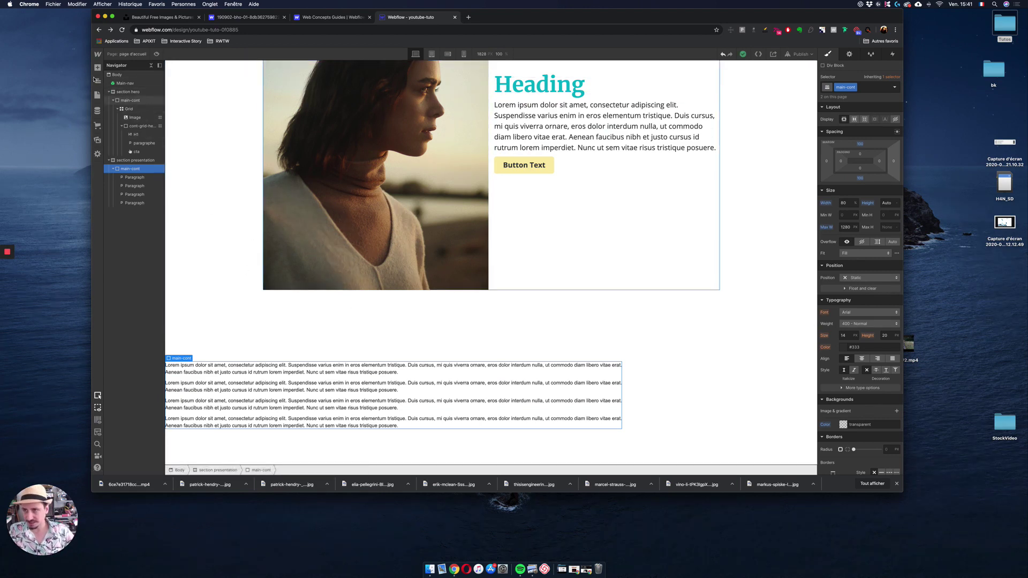
left_click(97, 68)
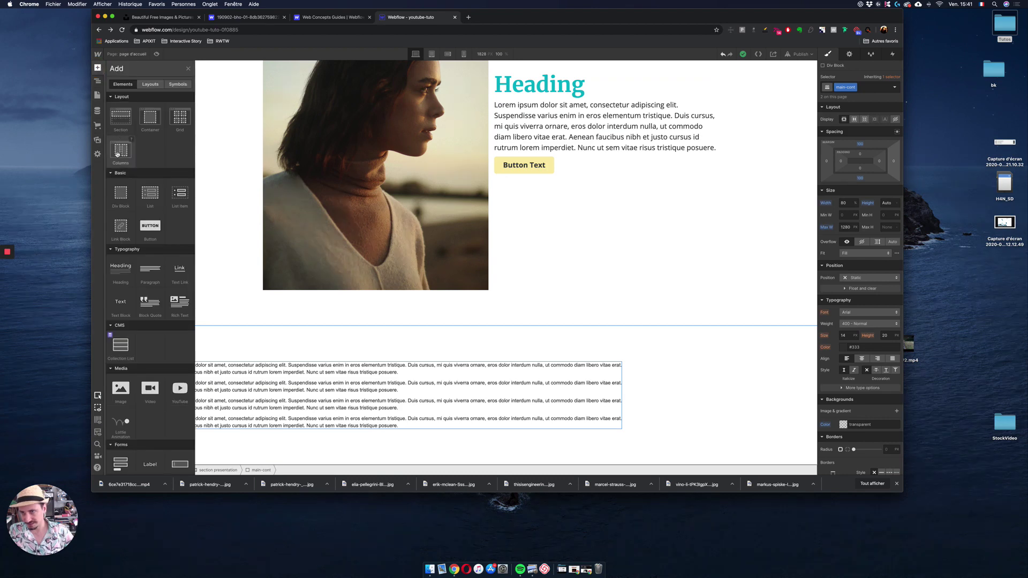
left_click_drag(116, 154, 137, 178)
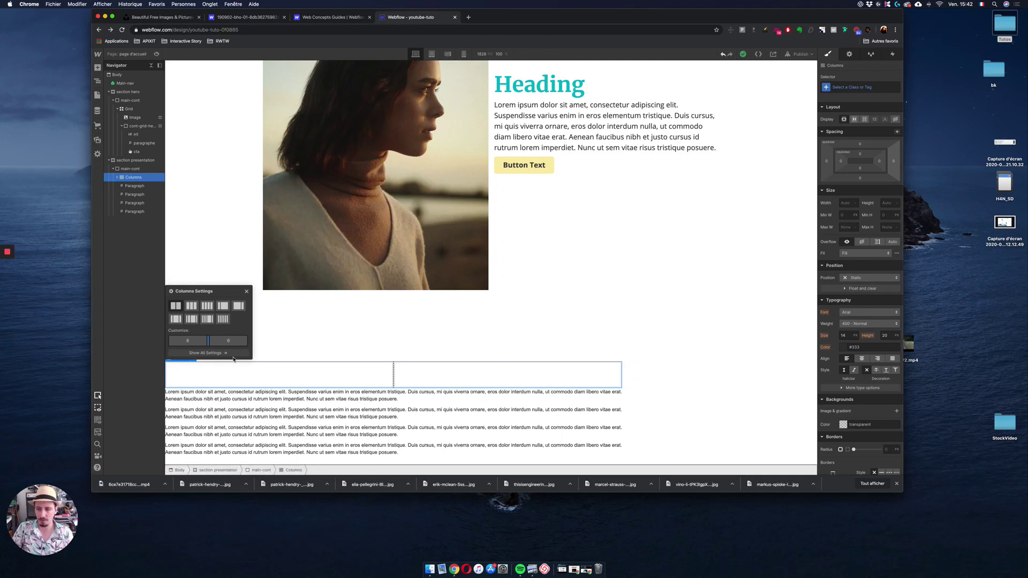
left_click(207, 306)
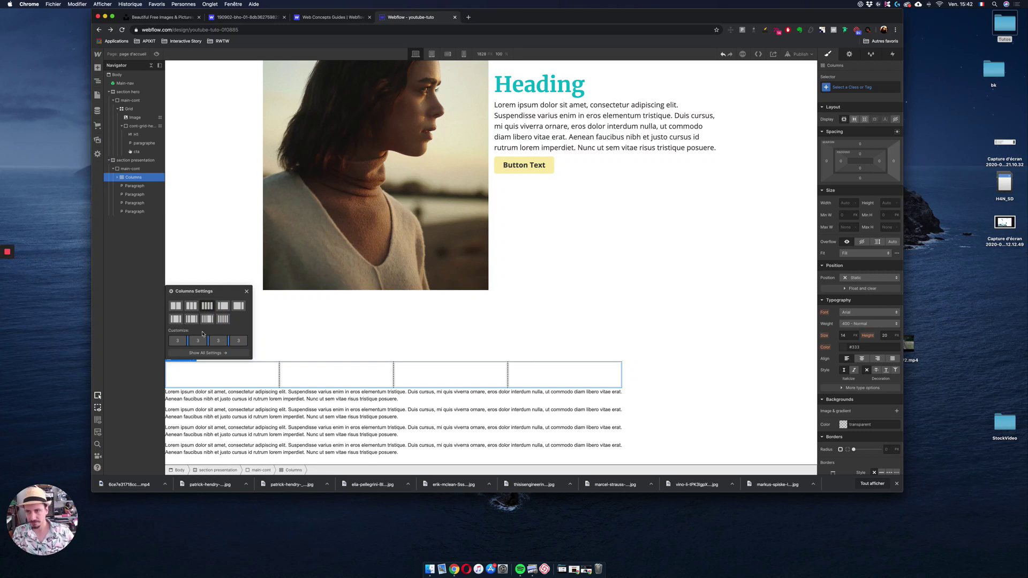
left_click(246, 292)
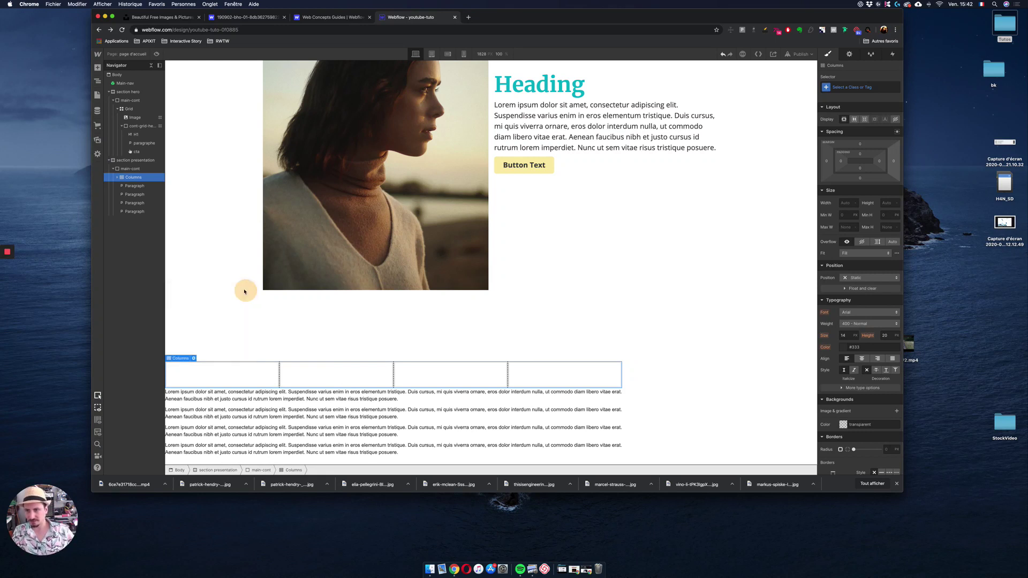
Centre the section presentation's main-cont div block horizontally with Auto left and right margins
left_click(134, 169)
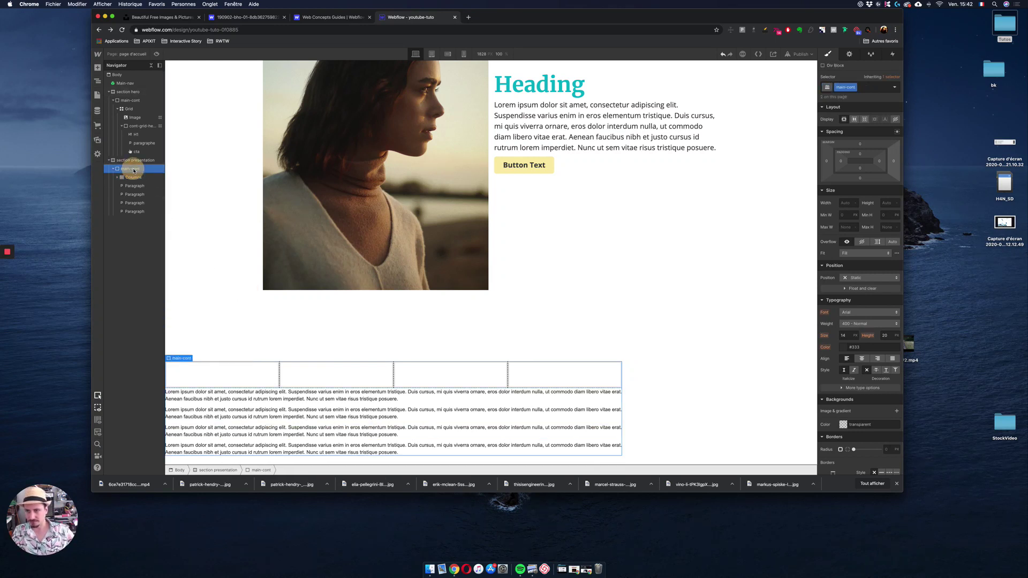
left_click(896, 132)
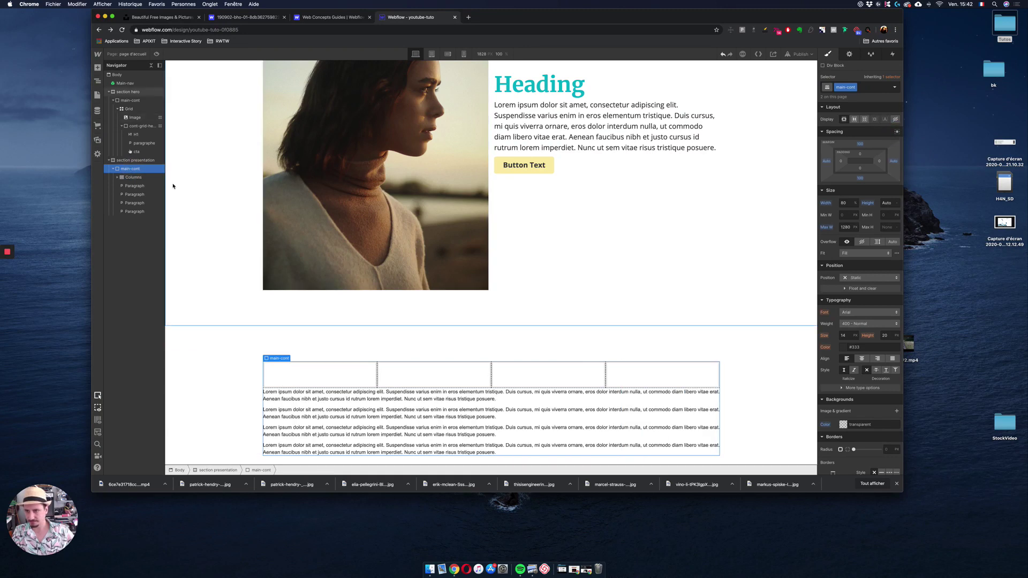
Move the four paragraphs of the section presentation into the Columns element, one paragraph per column
left_click(132, 187)
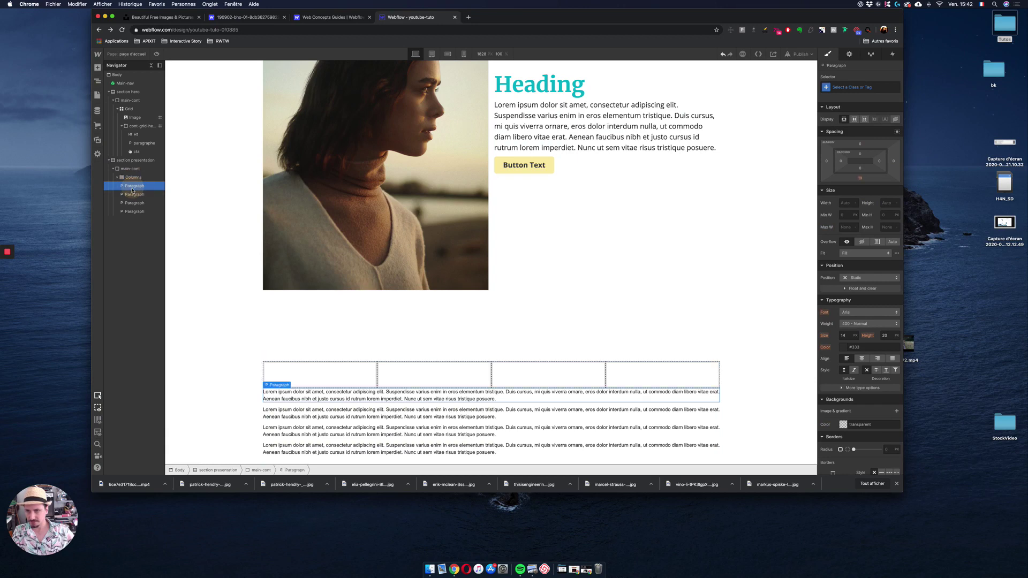
left_click_drag(273, 399, 277, 379)
left_click_drag(398, 396, 401, 380)
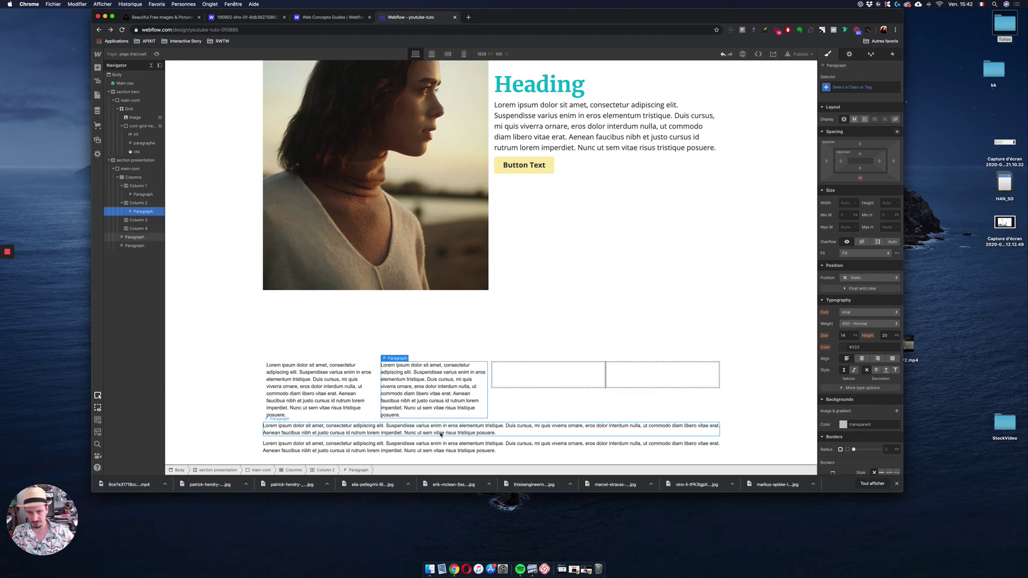
left_click_drag(512, 428, 514, 386)
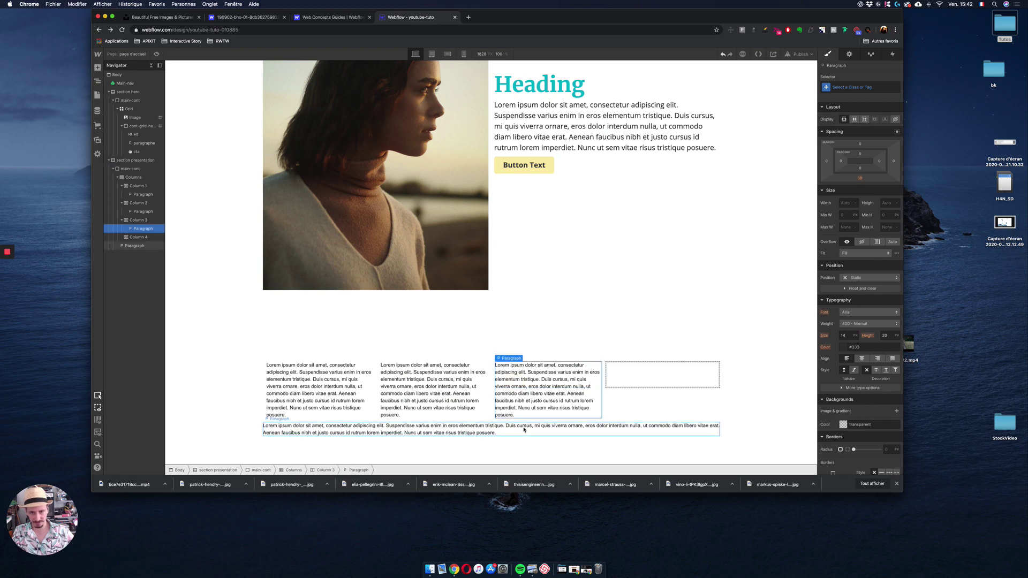
left_click_drag(523, 427, 628, 381)
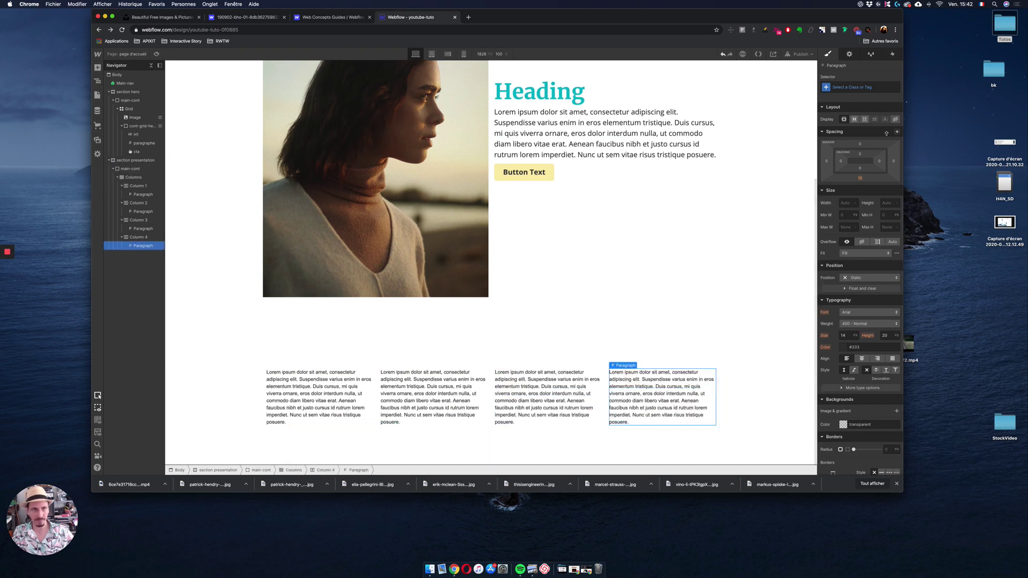
left_click(849, 54)
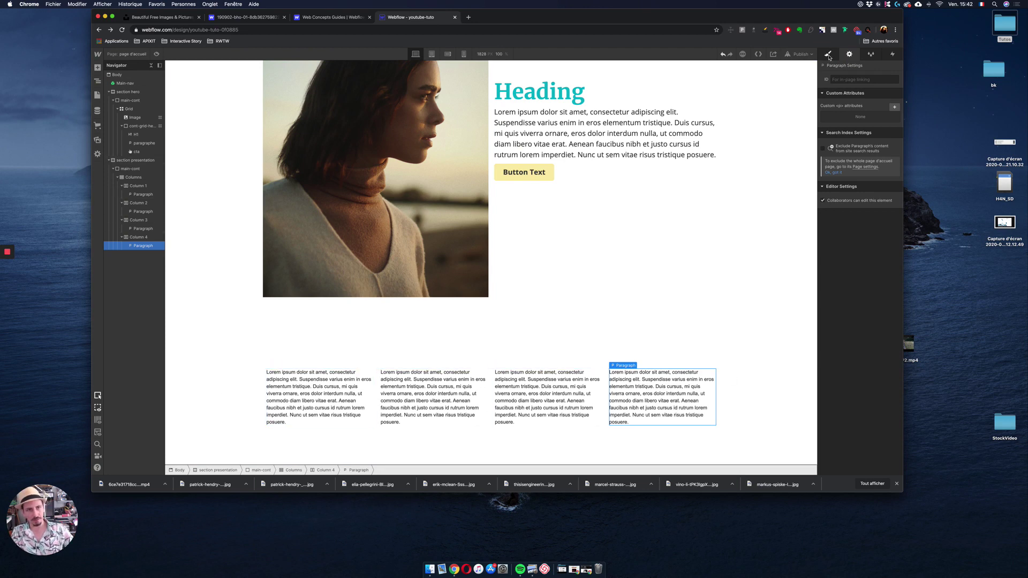
key("s")
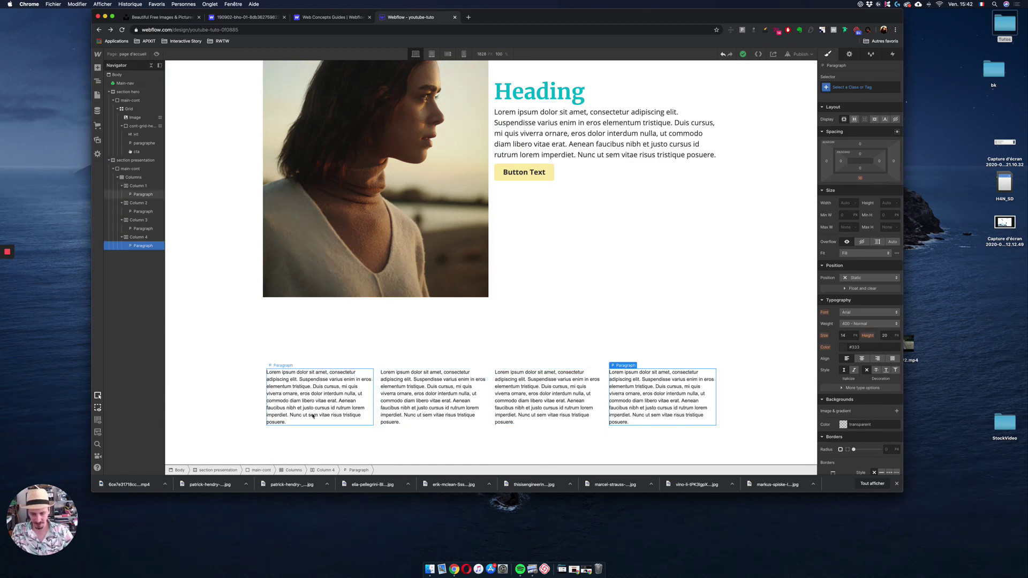
key("super+h")
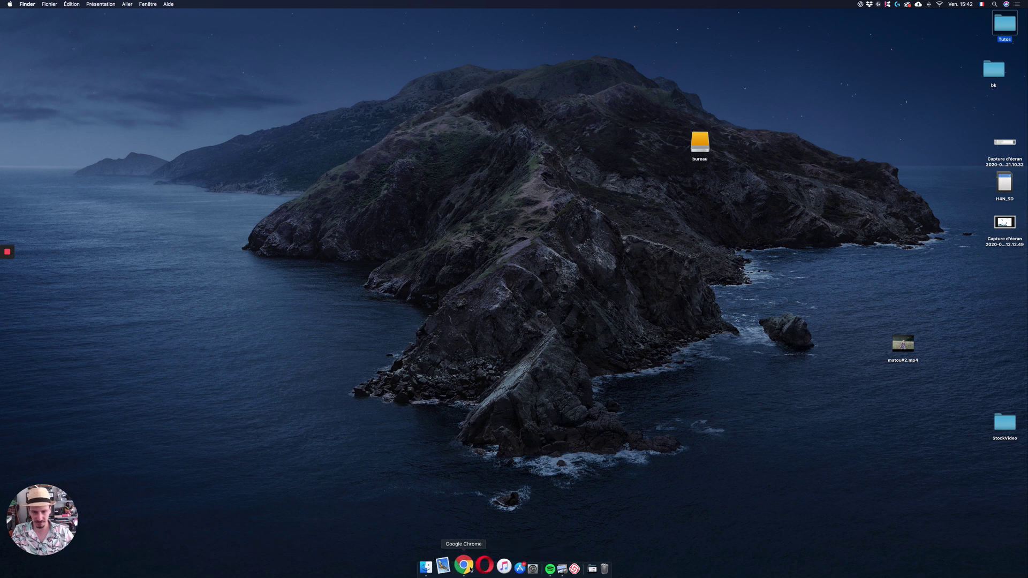
left_click(448, 569)
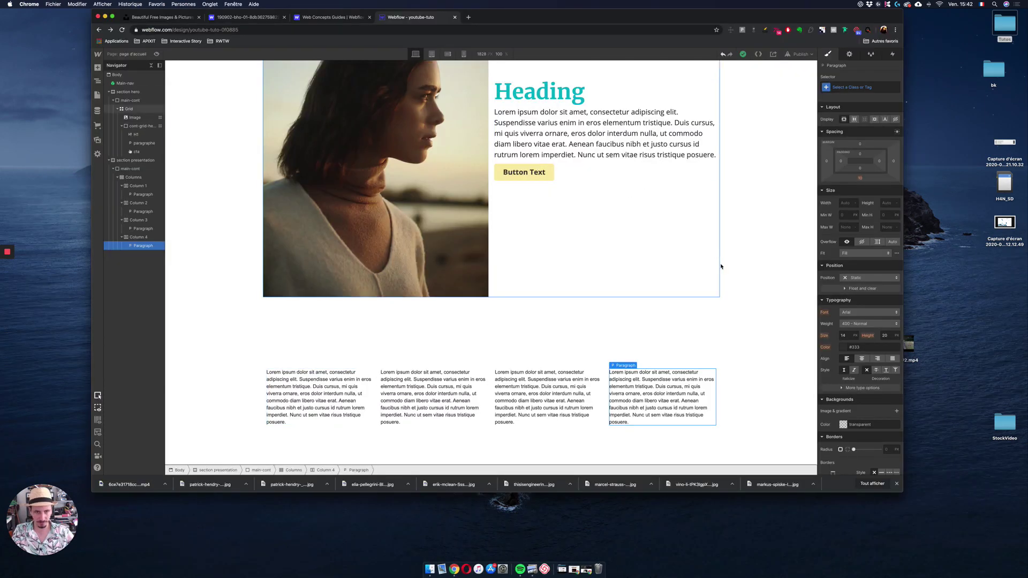
Add a Heading element above the paragraph in the first column and set its heading type to H4
left_click(720, 267)
key("super+e")
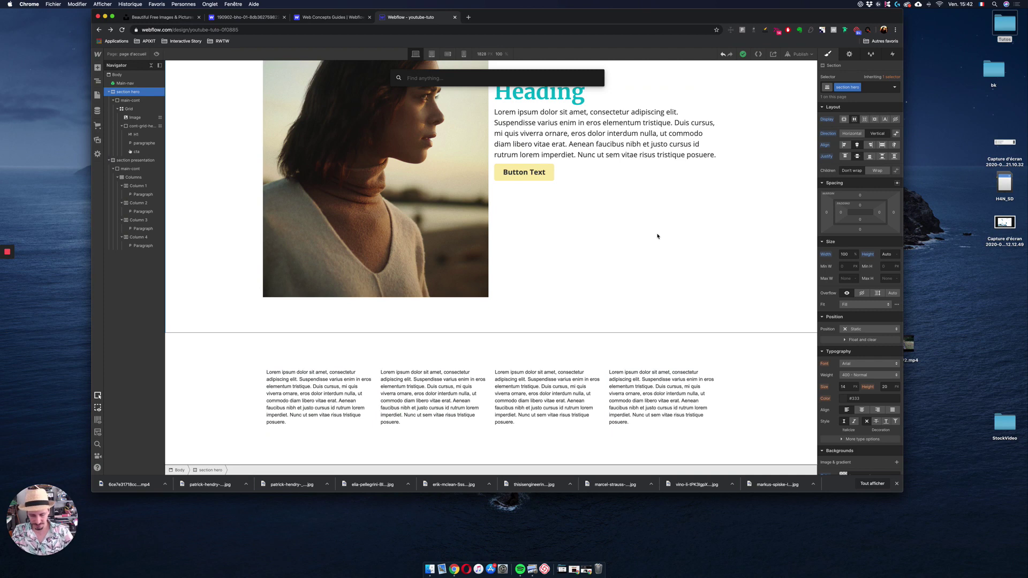
type("hea")
left_click_drag(415, 111, 296, 374)
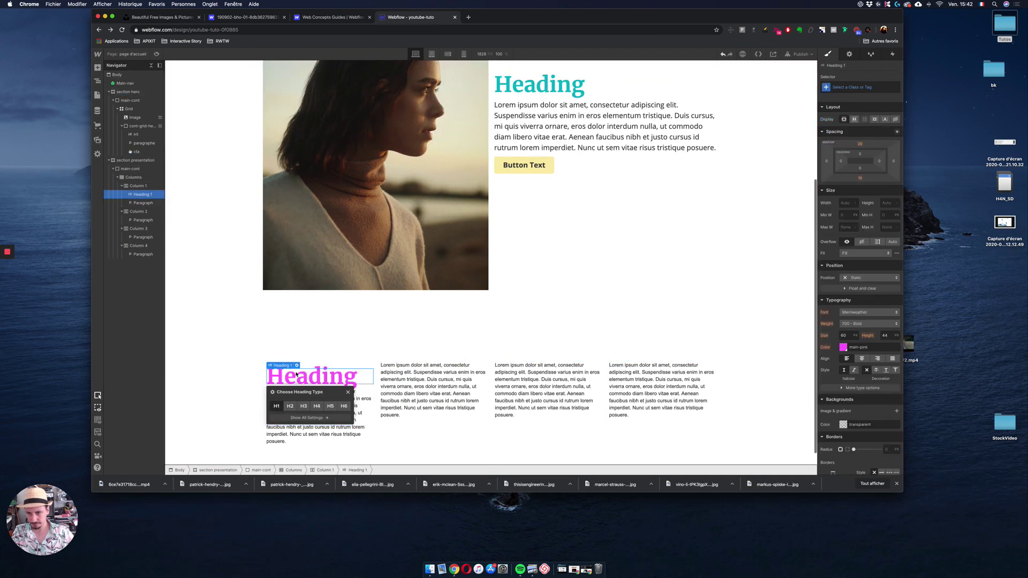
left_click(316, 395)
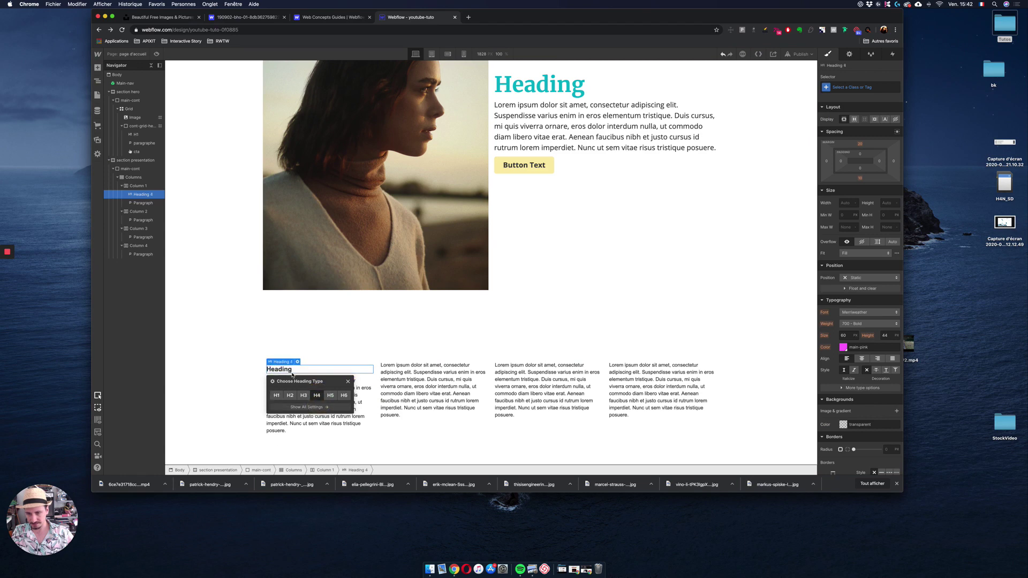
Replace the text of the first column's heading with "Titre de mon bloc"
double_click(331, 371)
key("super+a")
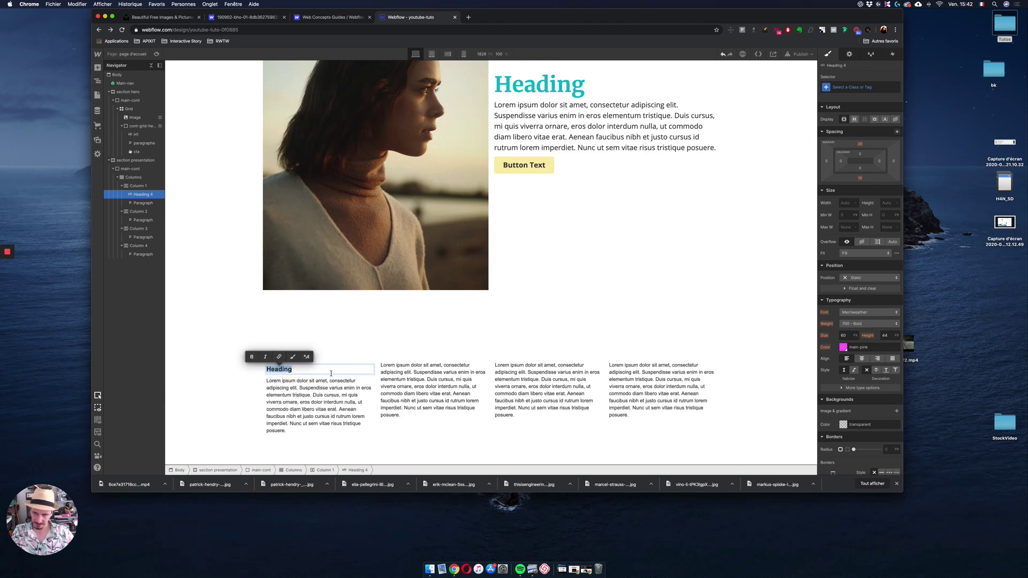
type("Titre de")
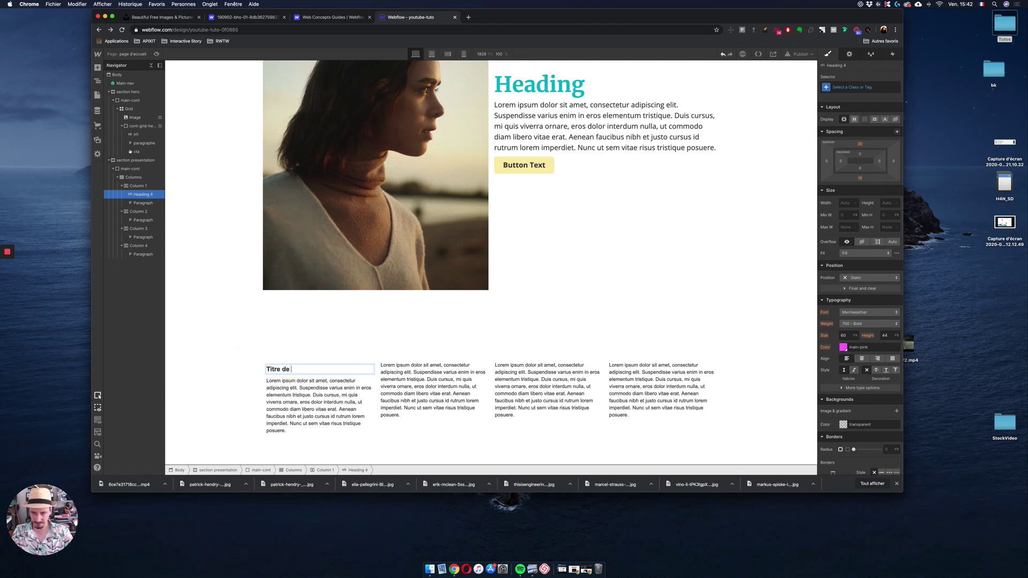
type(" mon bloc")
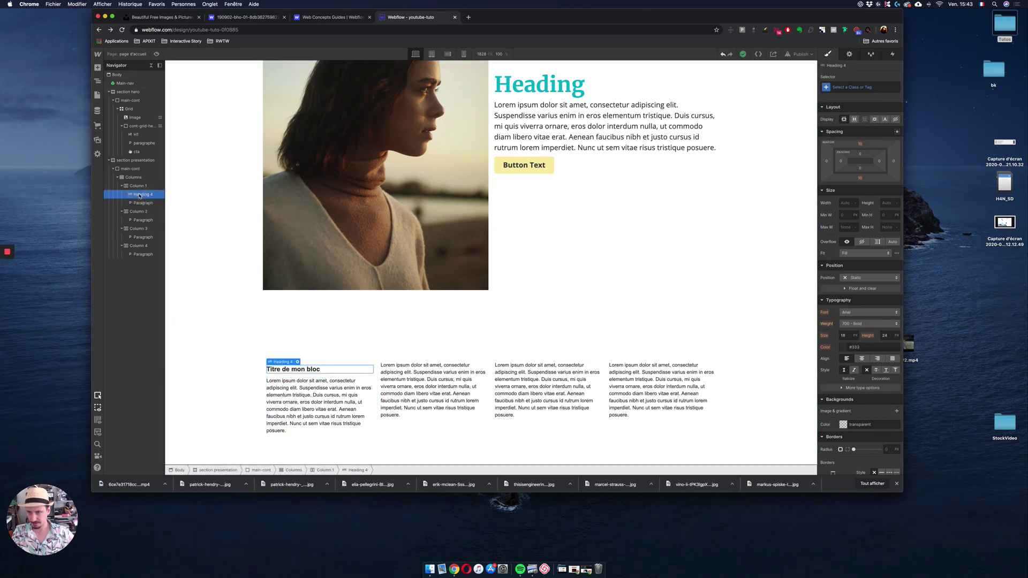
Copy the "Titre de mon bloc" heading above the paragraph in each of the other three columns
left_click_drag(141, 195, 139, 273)
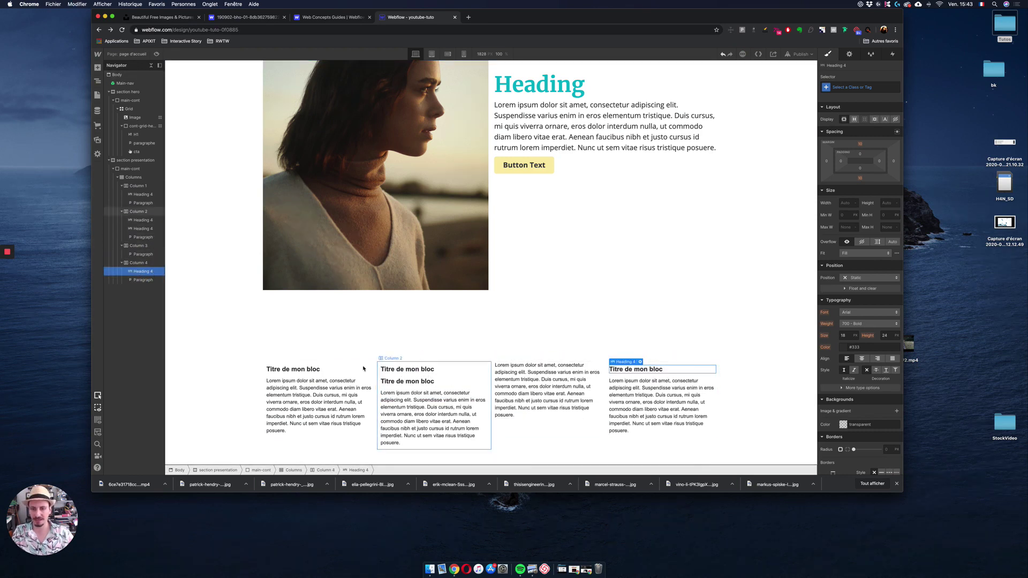
left_click_drag(147, 231, 140, 247)
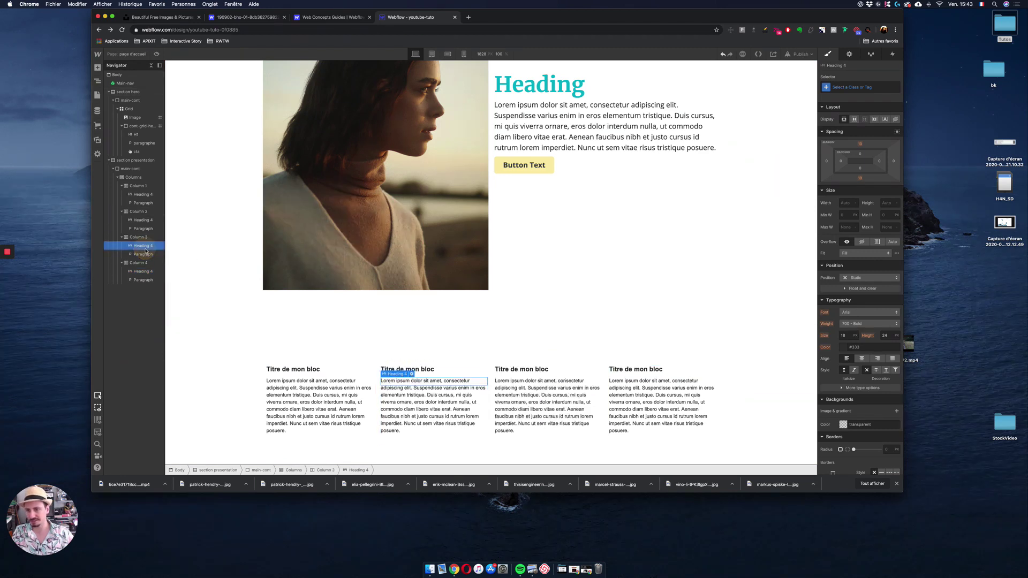
left_click(778, 436)
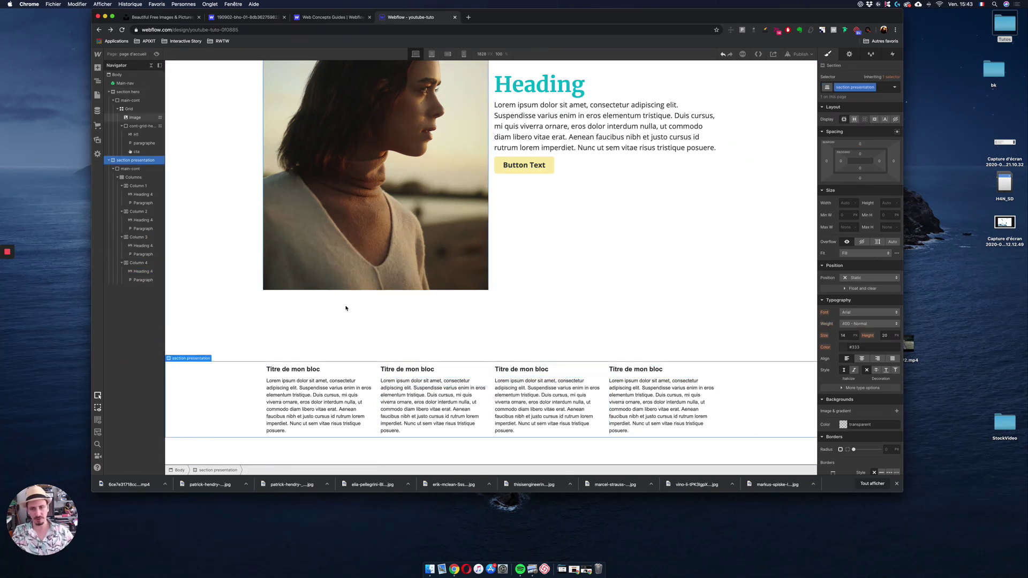
scroll(657, 348, "up", 5)
scroll(654, 347, "down", 3)
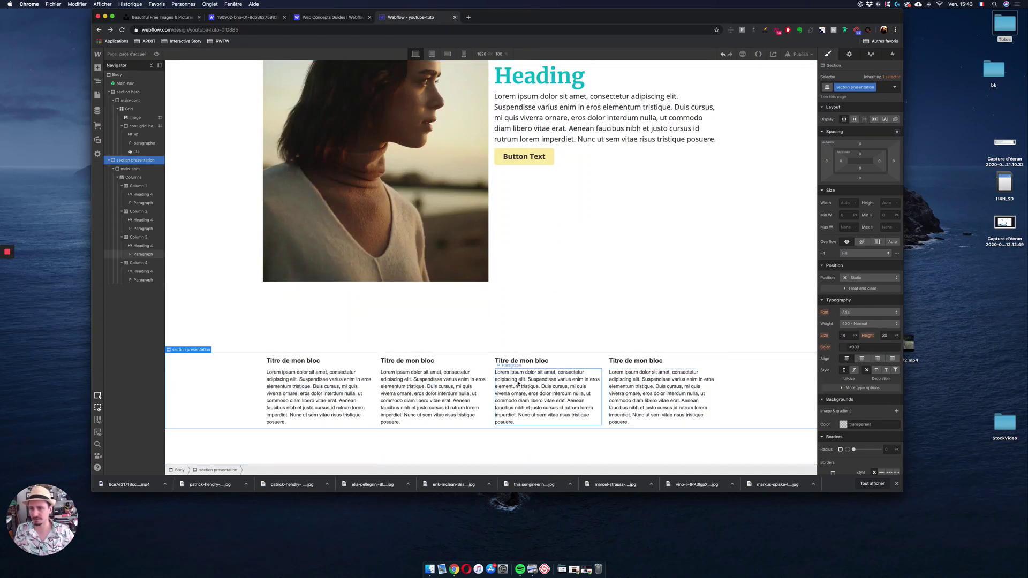
left_click(140, 186)
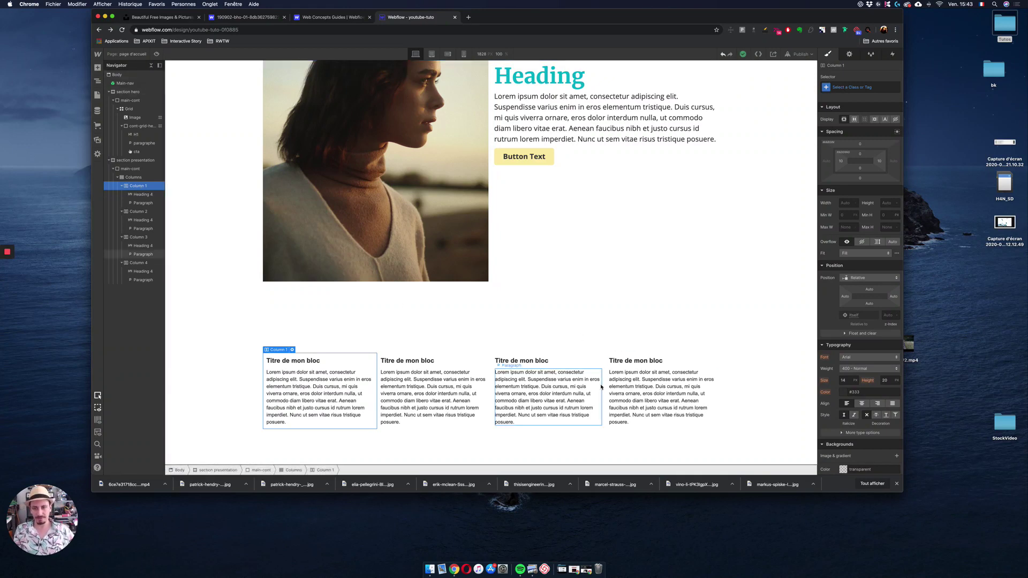
scroll(543, 276, "up", 3)
scroll(543, 276, "down", 3)
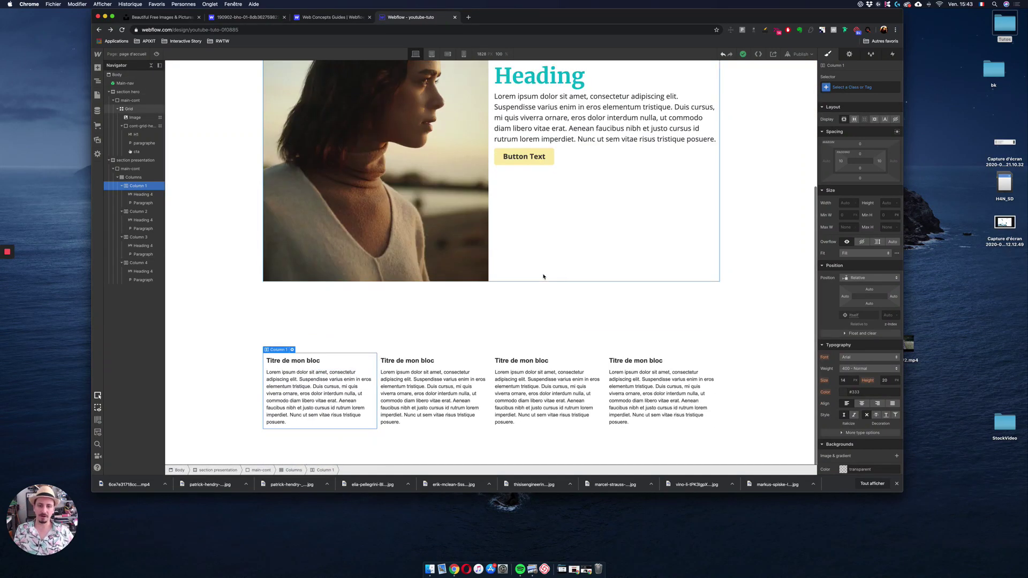
Collapse the section presentation and the section hero in the page's element tree
left_click(108, 160)
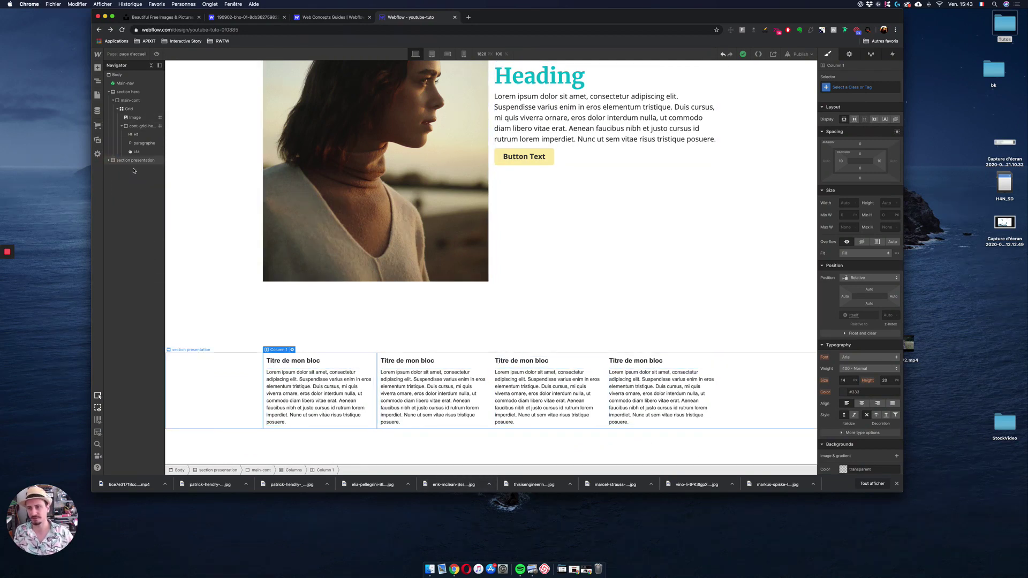
left_click(109, 91)
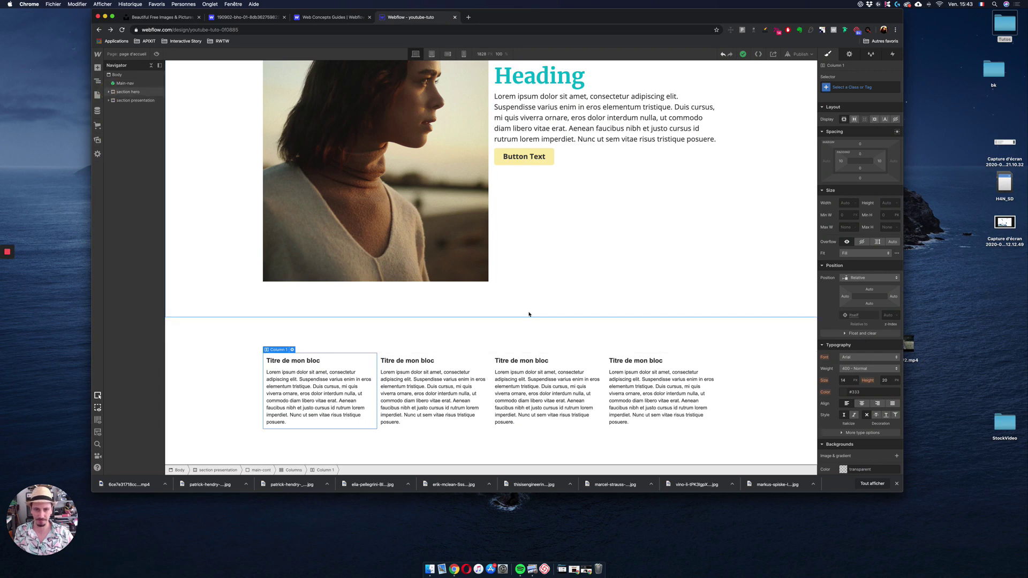
scroll(529, 314, "up", 3)
scroll(531, 317, "down", 3)
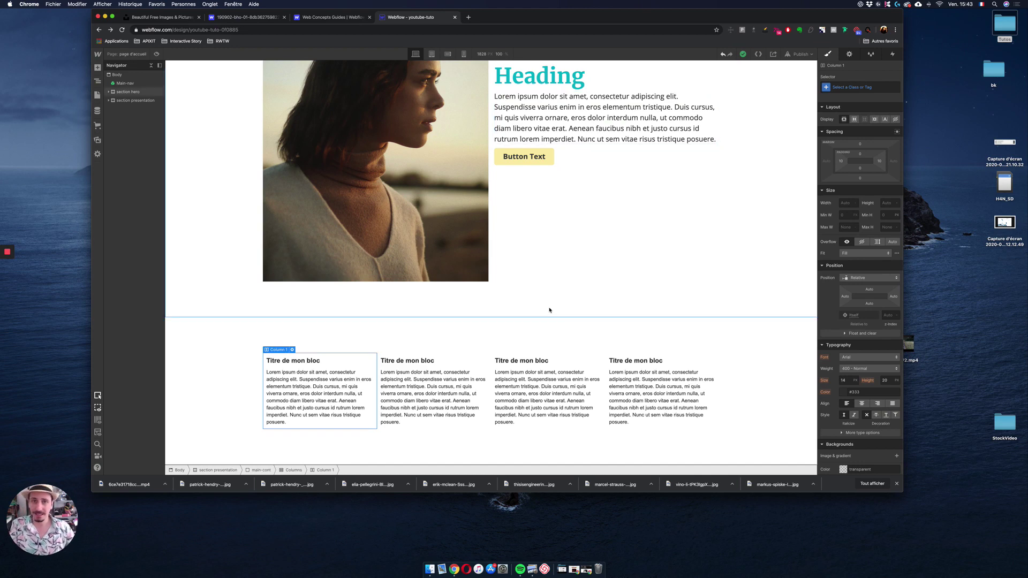
mouse_move(9, 251)
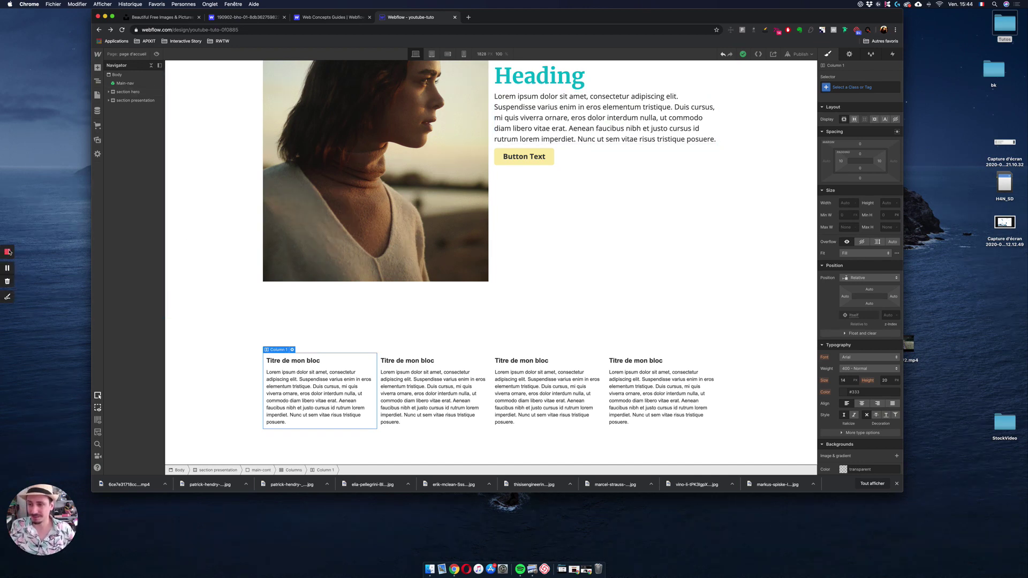